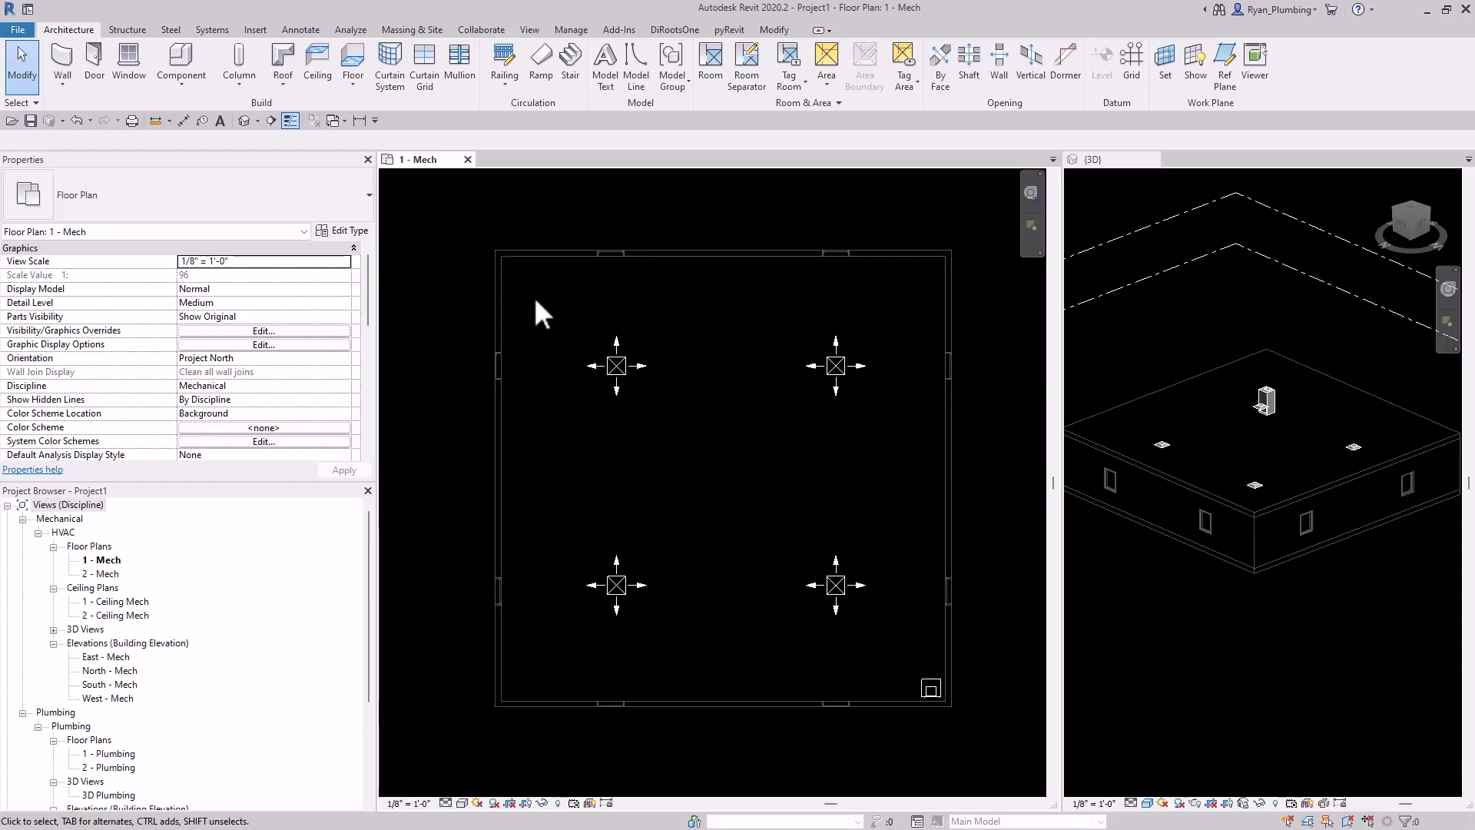
# Create a Supply Air duct system named Mechanical Supply Air 1 from the four air terminals and the mechanical equipment.
pyautogui.moveTo(546, 300); pyautogui.dragTo(995, 730)
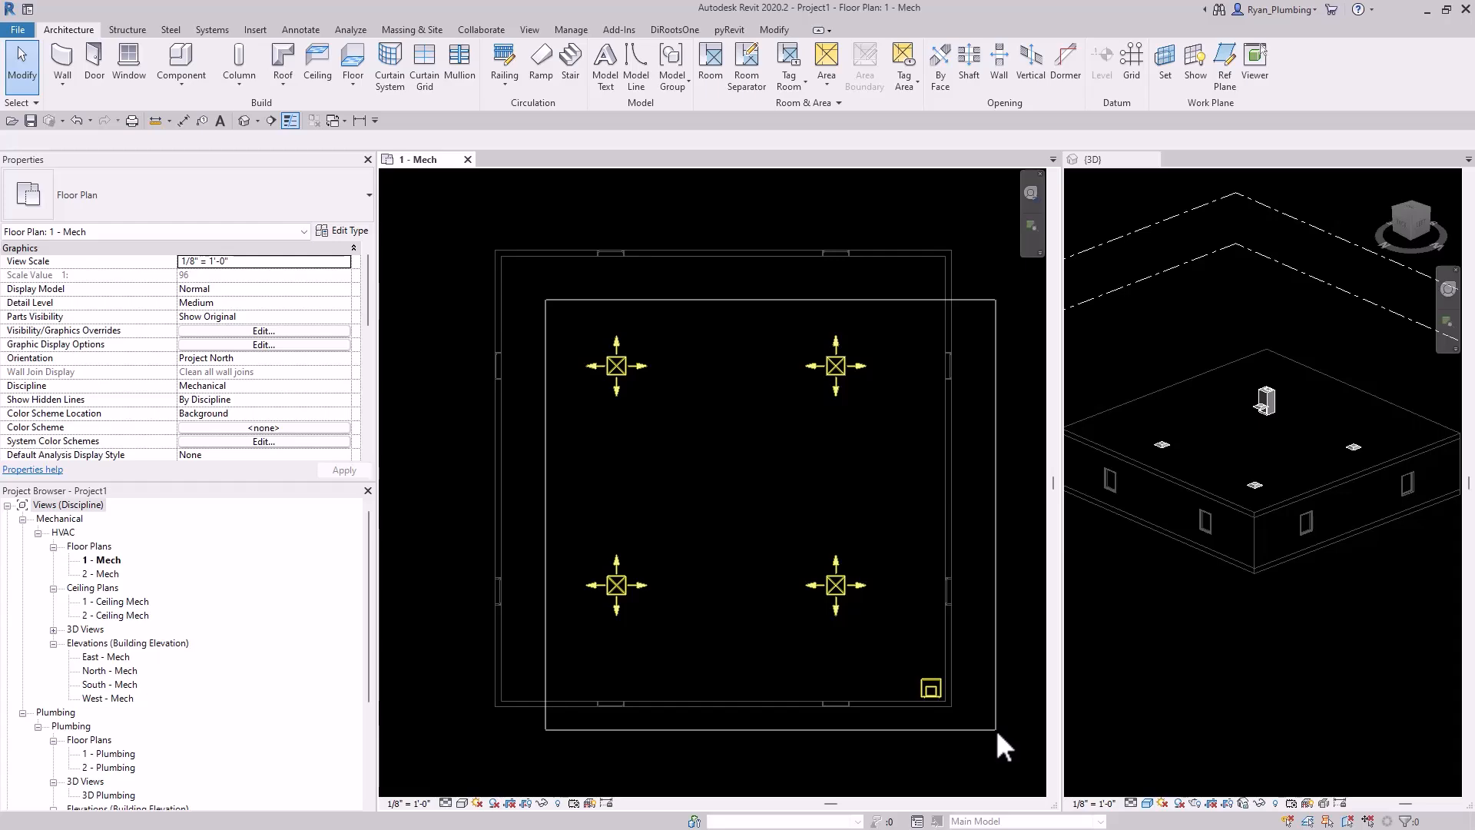
pyautogui.moveTo(996, 730); pyautogui.dragTo(995, 730)
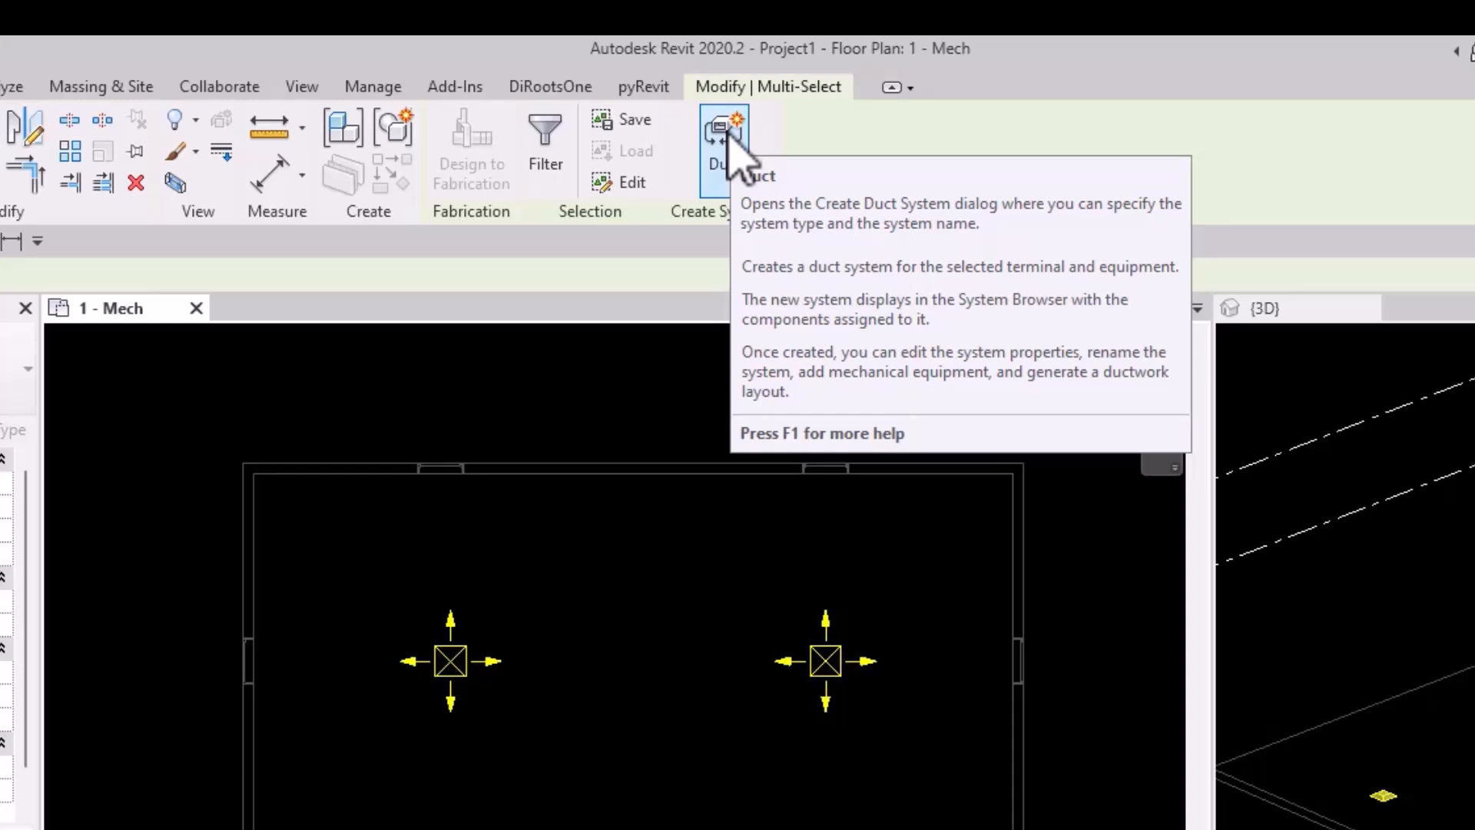
pyautogui.click(727, 140)
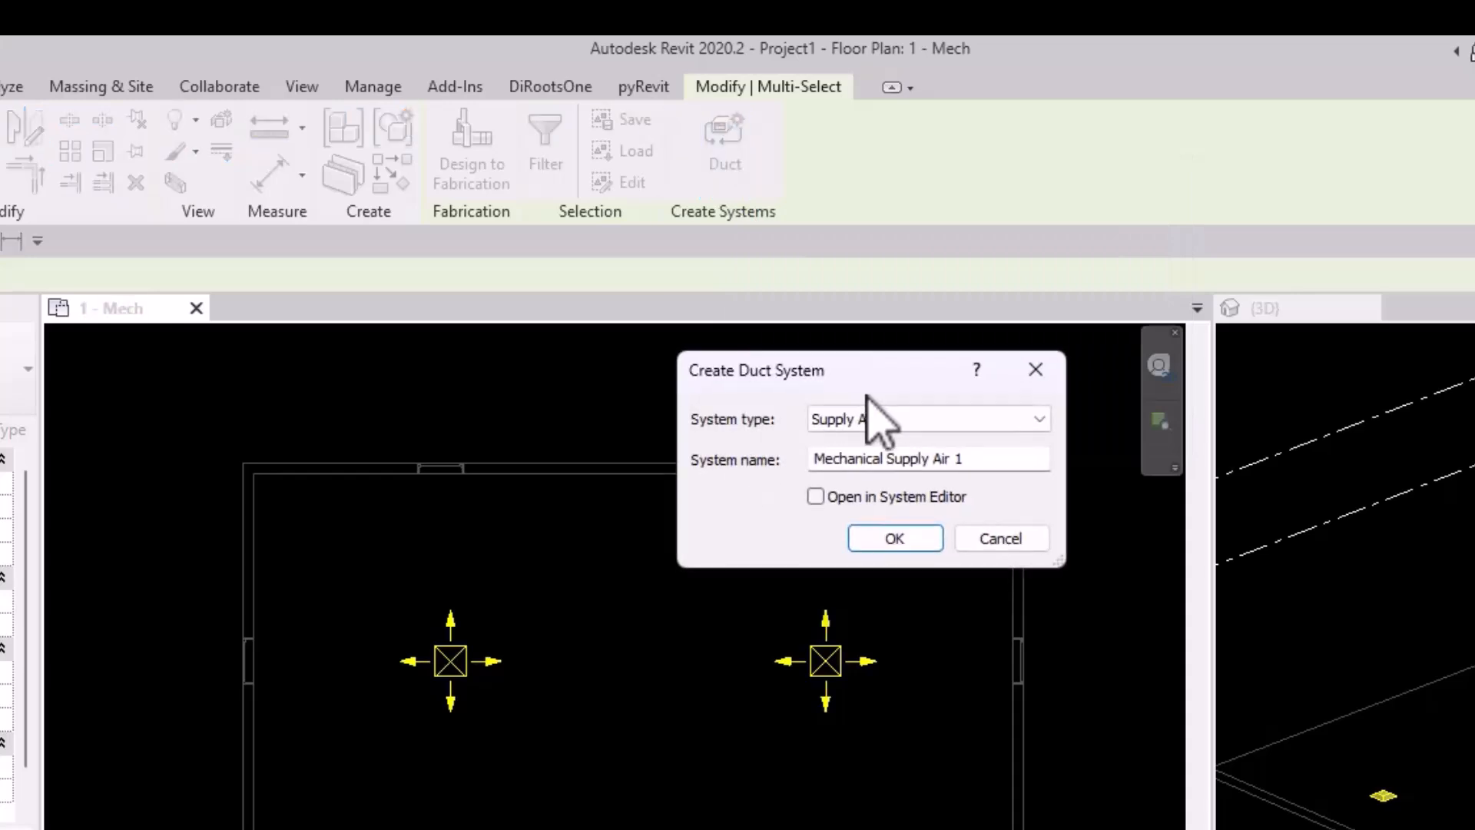
pyautogui.moveTo(862, 367); pyautogui.dragTo(645, 374)
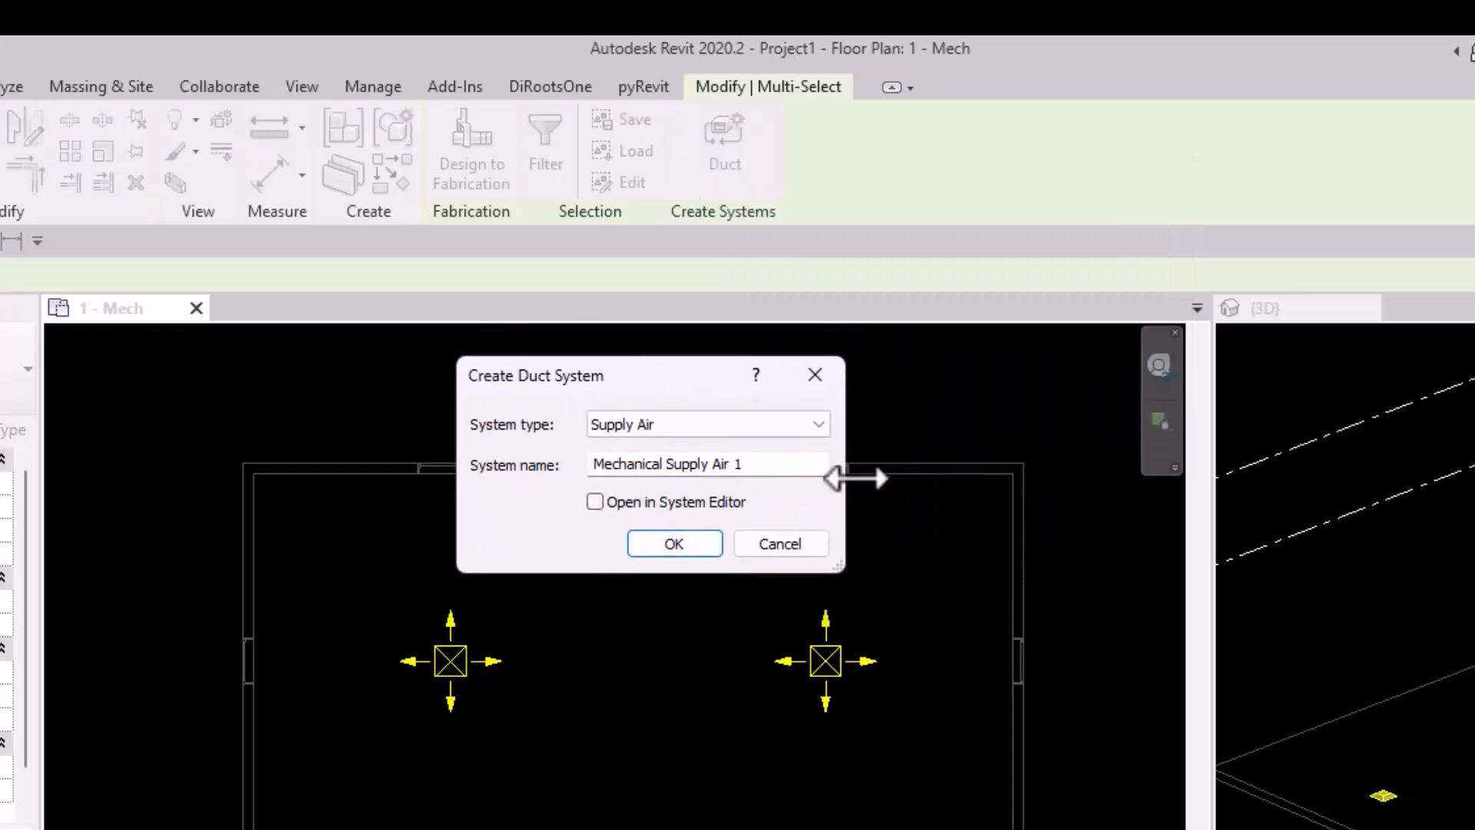
pyautogui.click(755, 424)
pyautogui.click(754, 423)
pyautogui.click(754, 424)
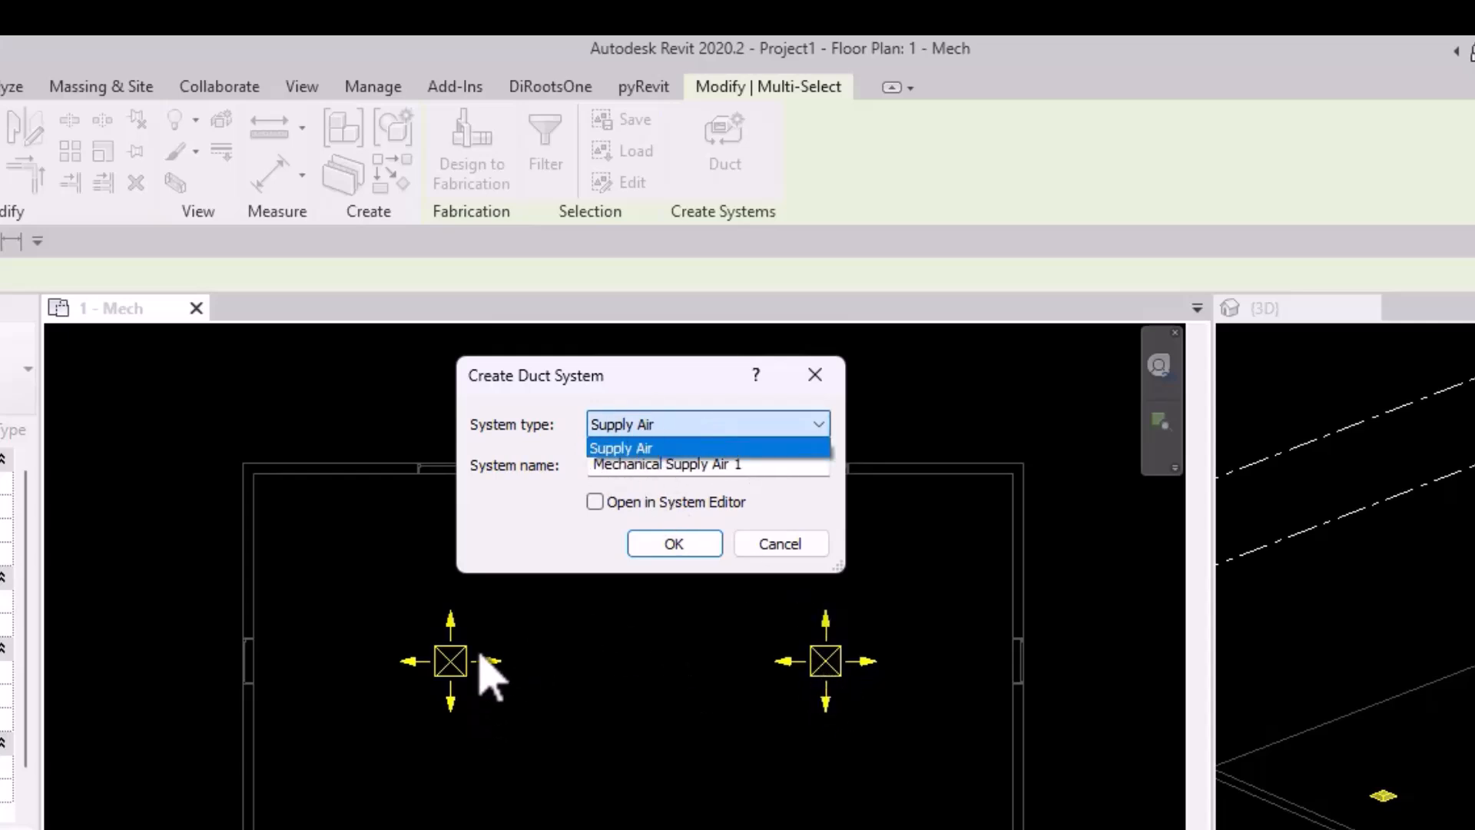
pyautogui.click(690, 365)
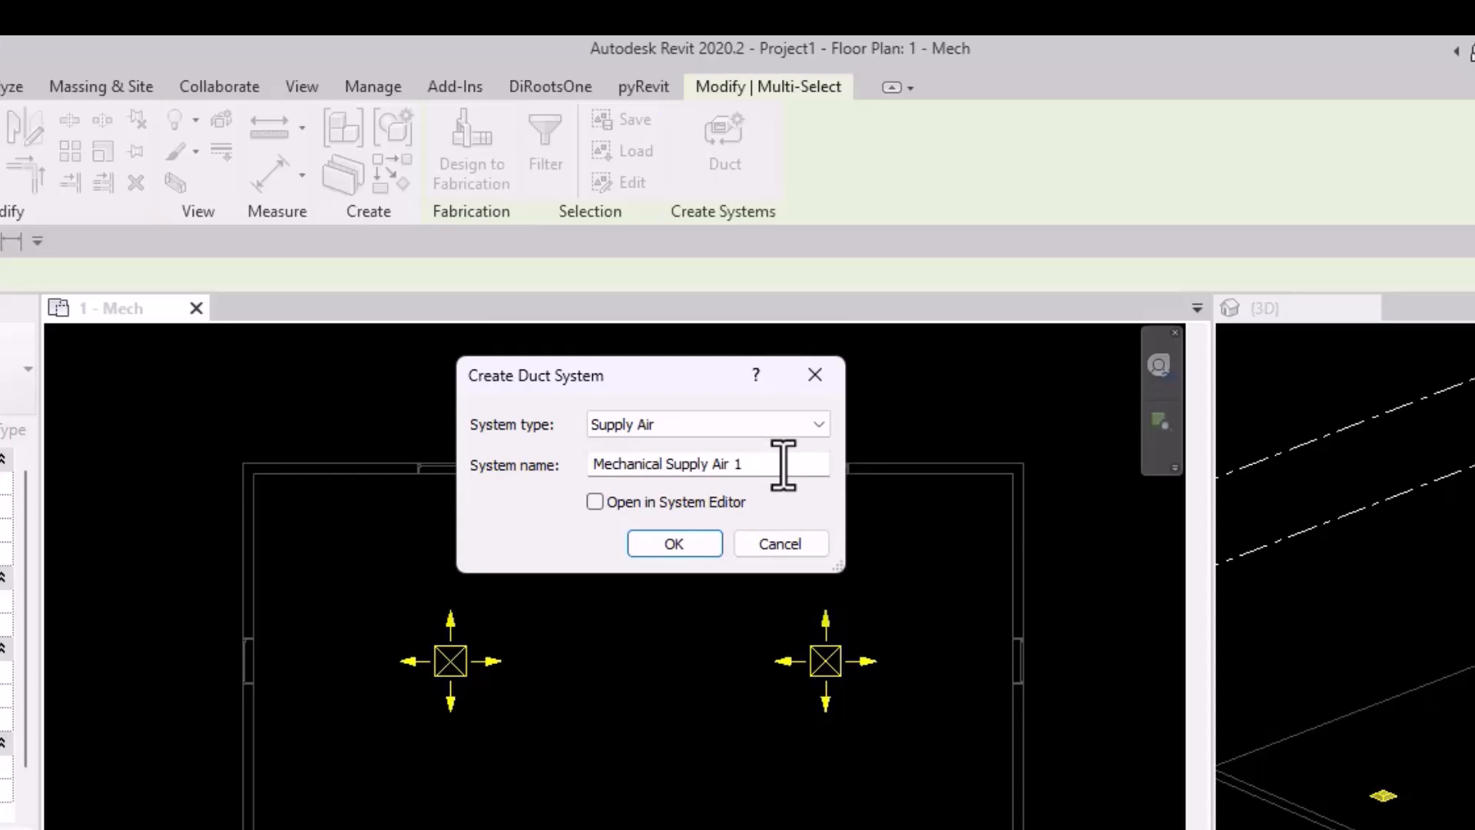
pyautogui.click(674, 544)
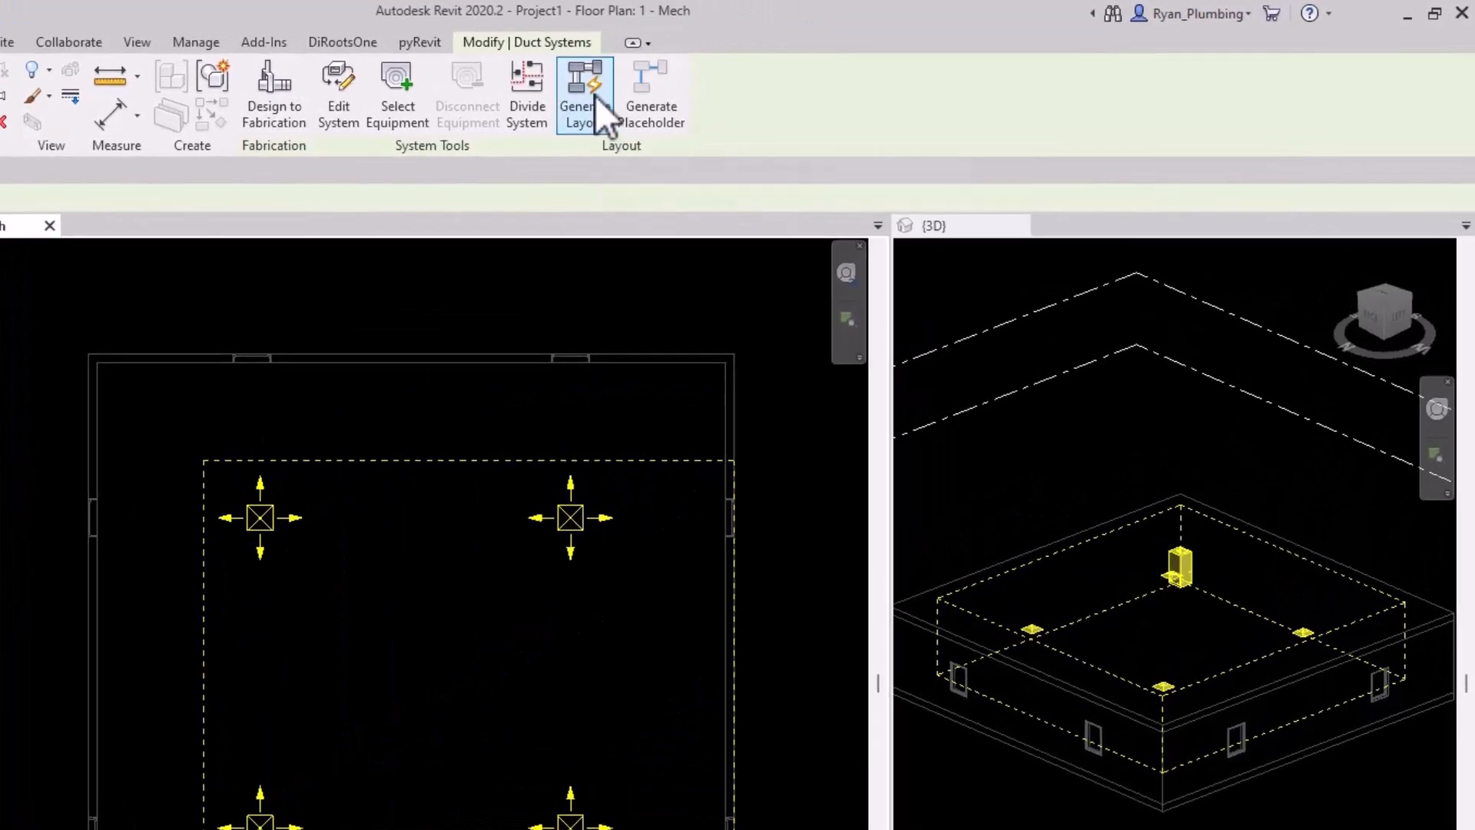
# Start generating the supply duct layout, enlarge the 3D view for comparison, and choose Network solution 2 of 6.
pyautogui.click(603, 96)
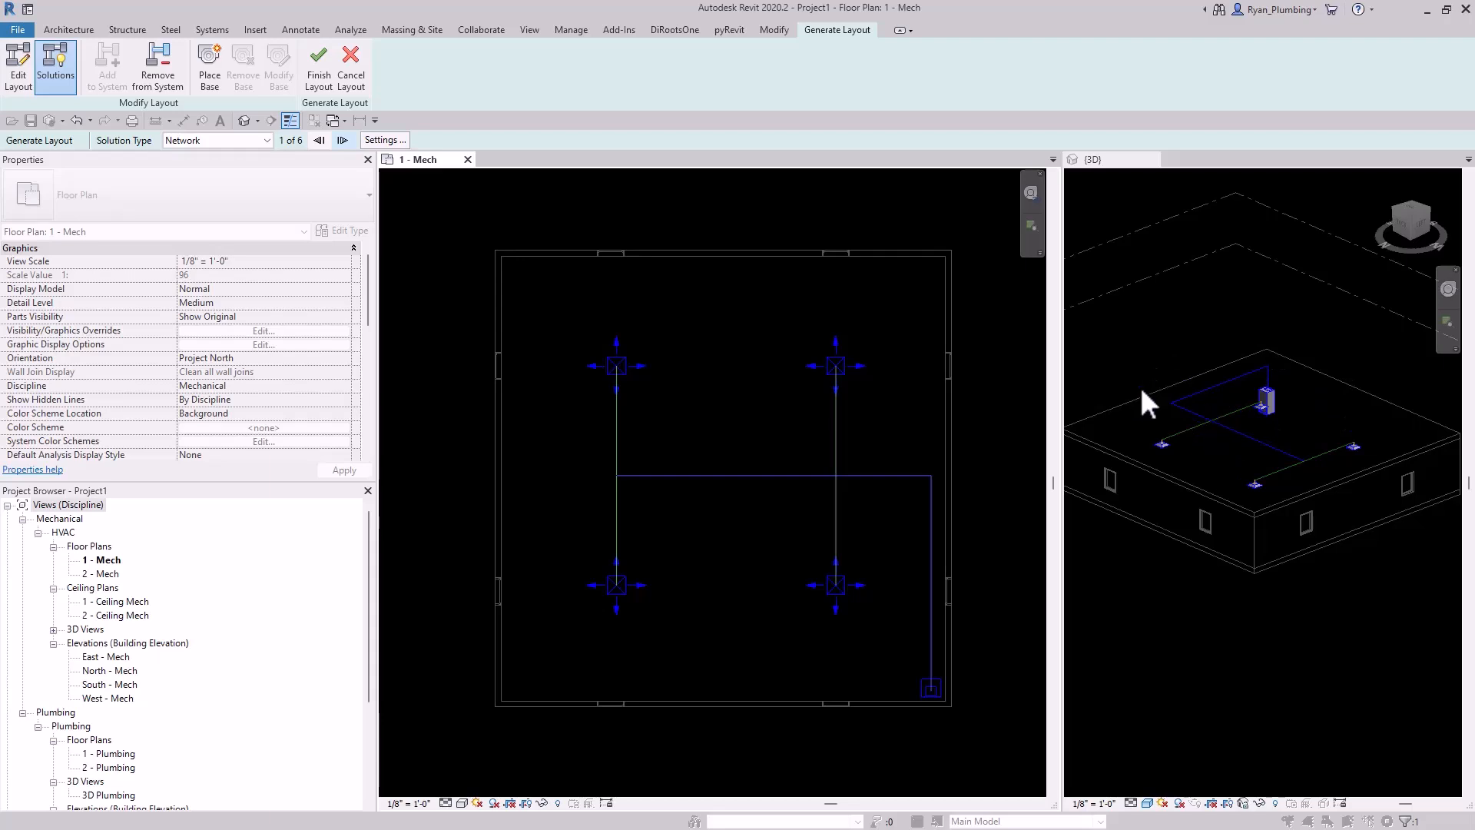
pyautogui.scroll(-3, 452, 451)
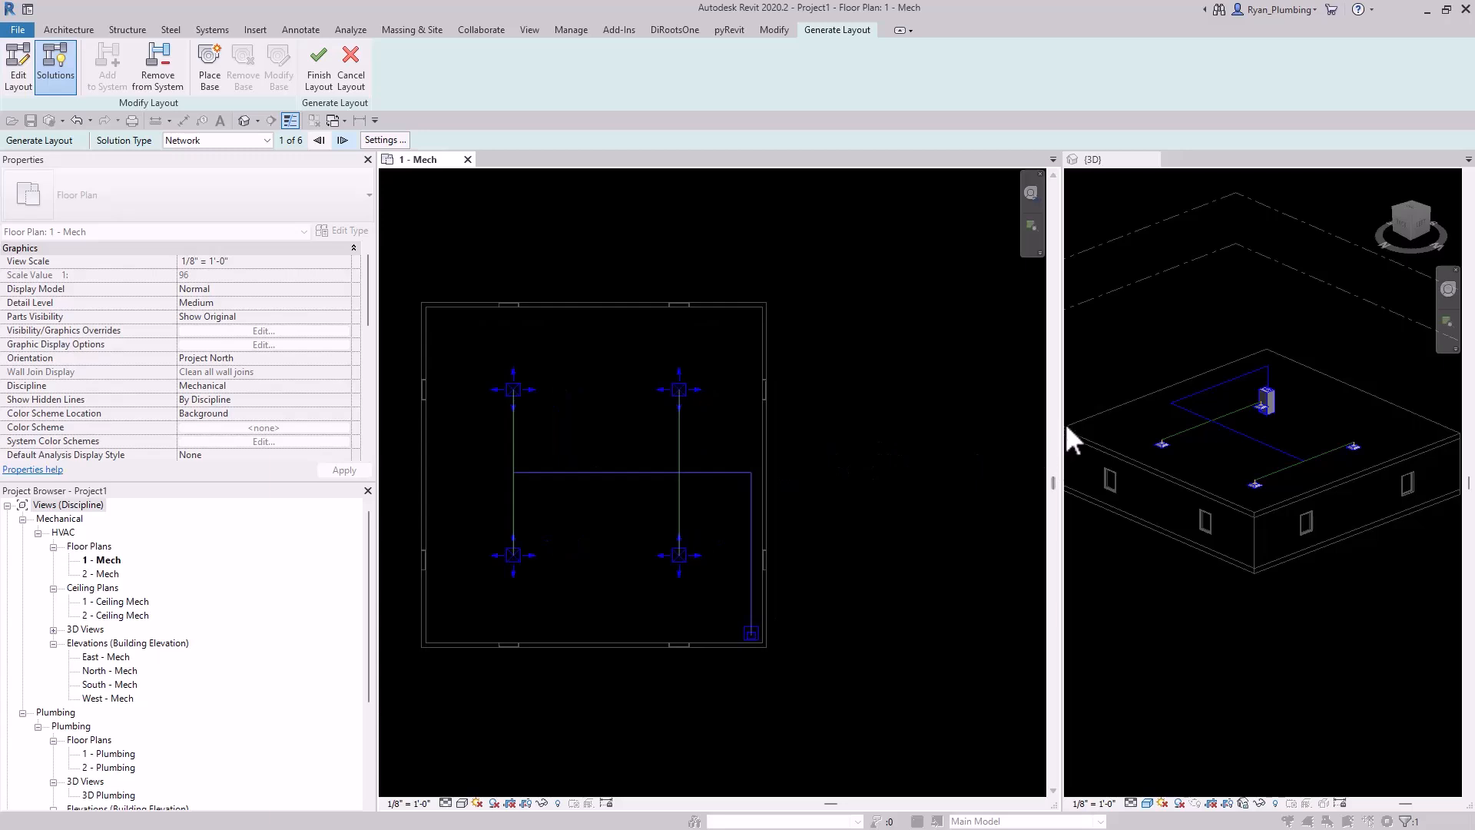
pyautogui.moveTo(1055, 426); pyautogui.dragTo(880, 429)
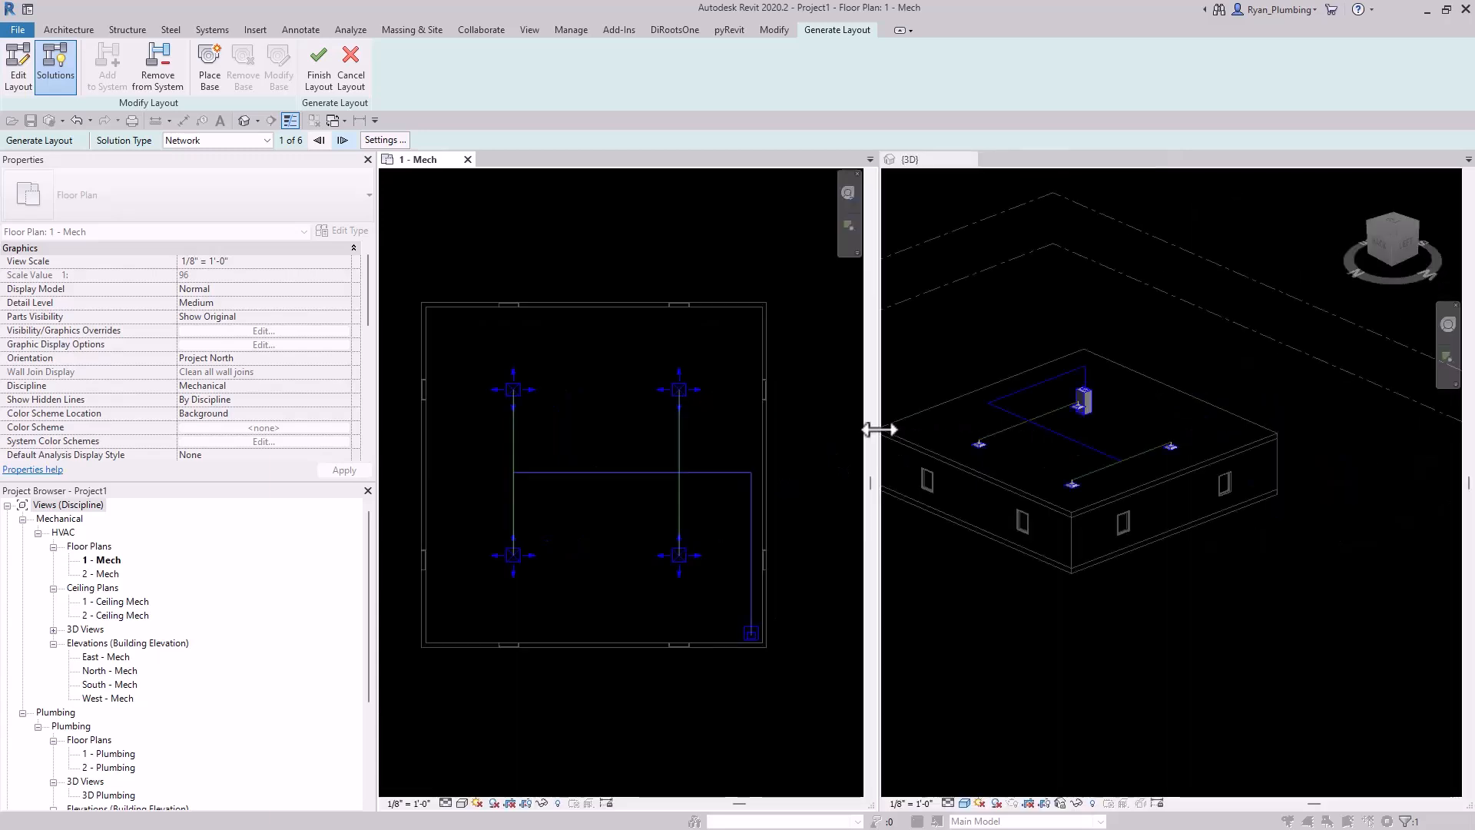
pyautogui.click(1212, 425)
pyautogui.scroll(2, 1158, 445)
pyautogui.scroll(2, 1145, 438)
pyautogui.moveTo(1269, 455); pyautogui.dragTo(1275, 463, button='middle')
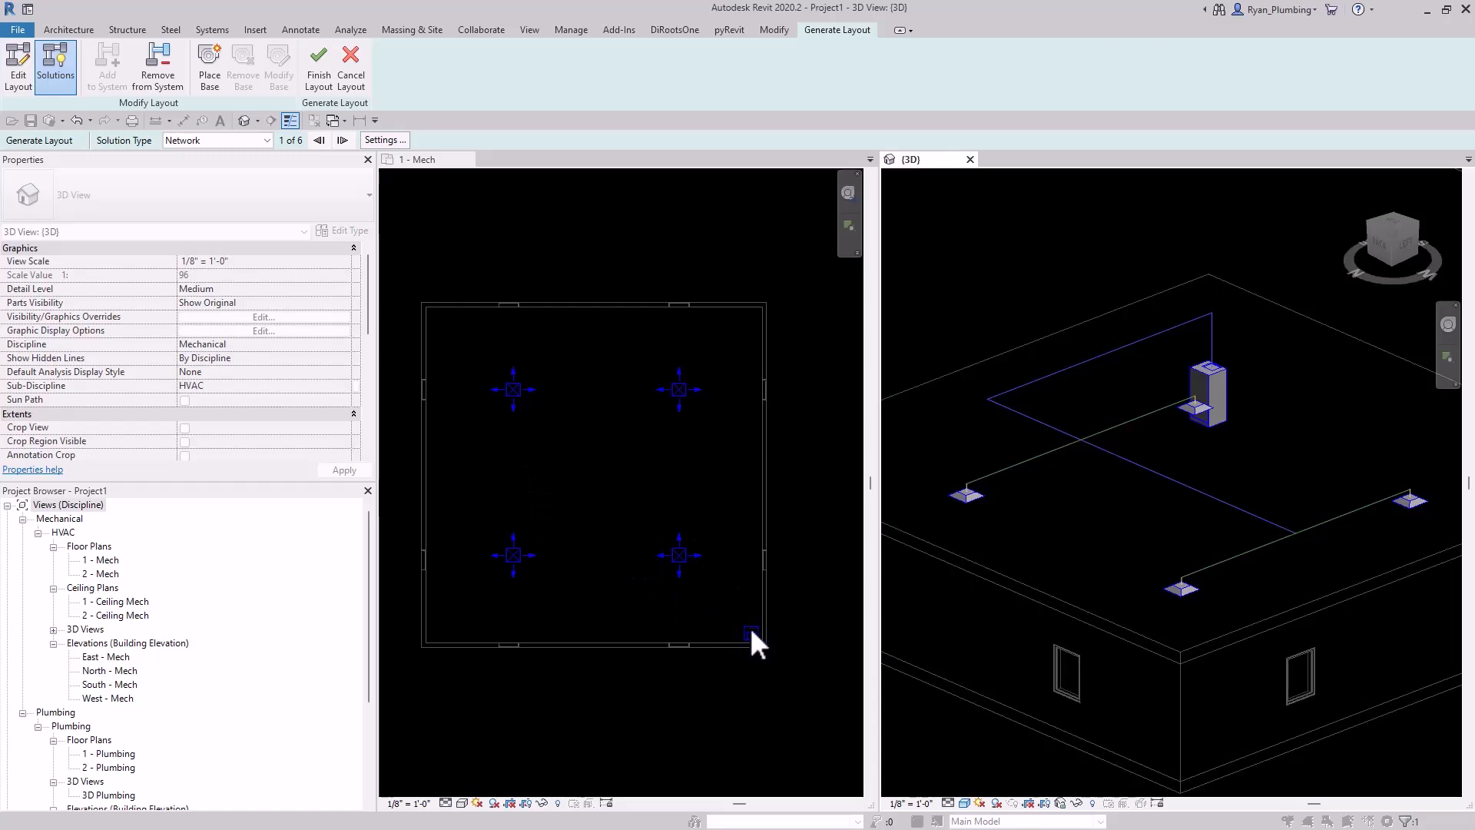
pyautogui.click(684, 465)
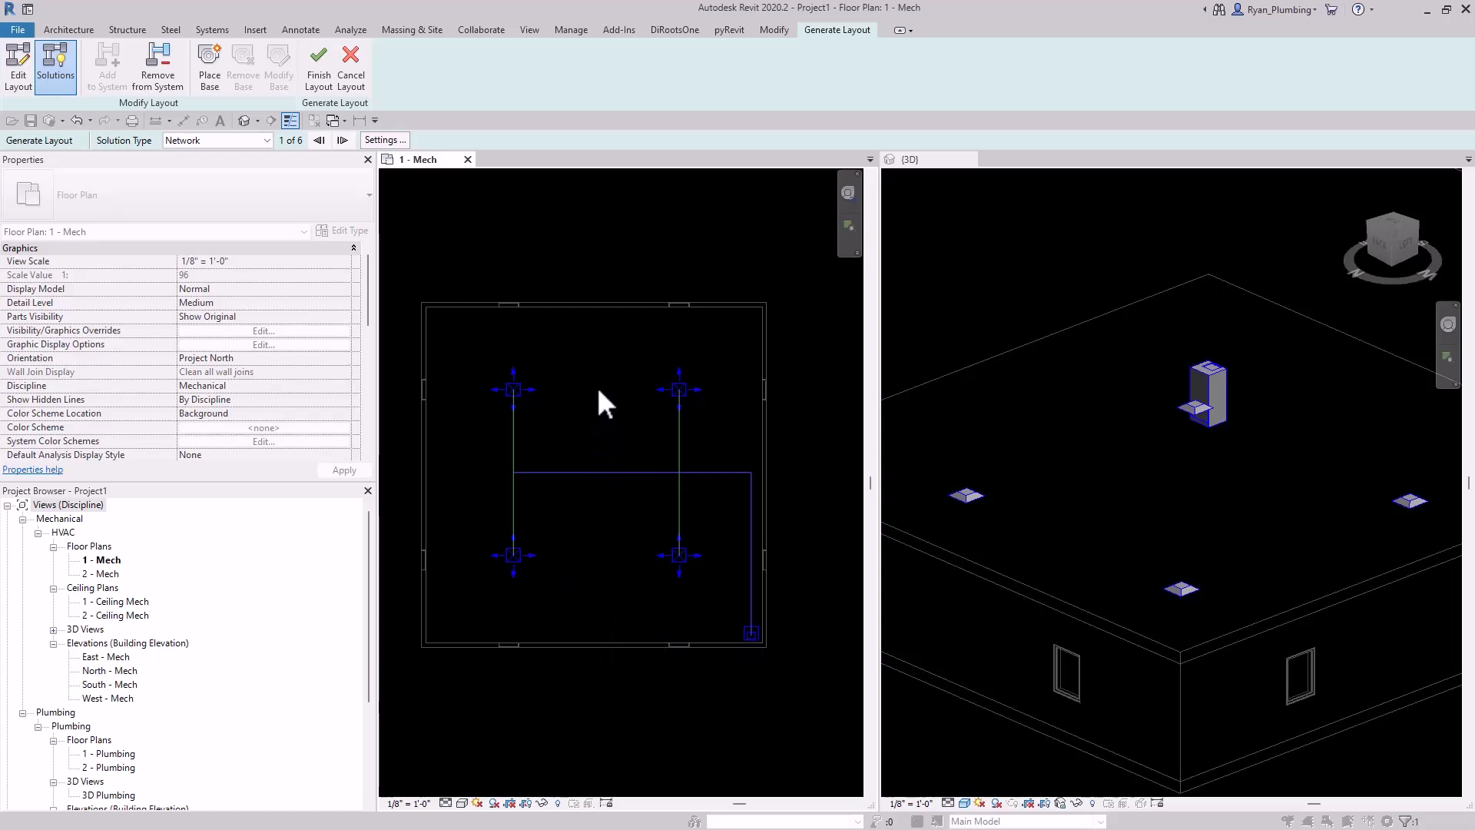
pyautogui.click(343, 140)
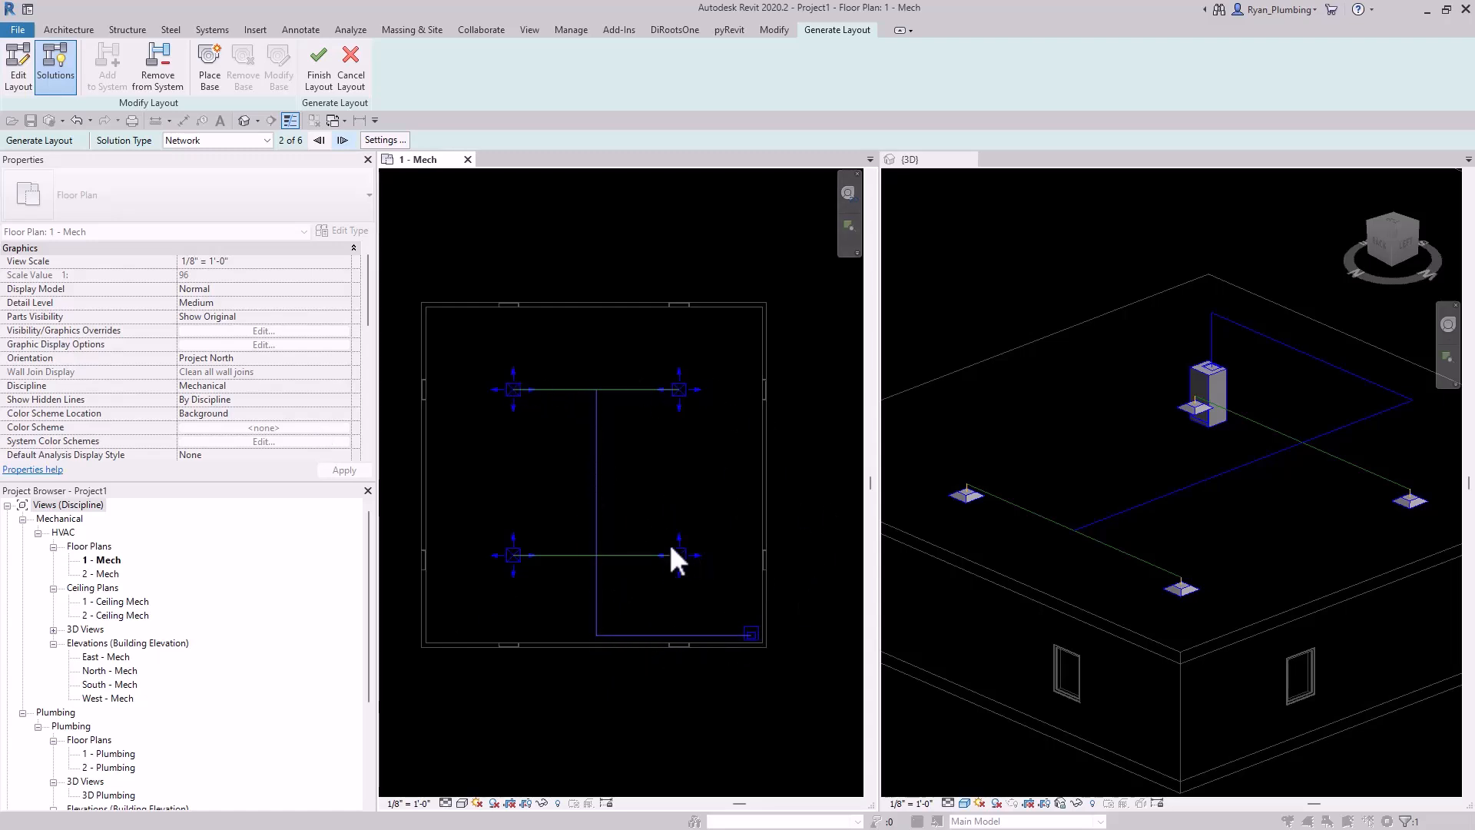
# Try finishing the layout, inspect the highlighted duct connection at the air terminal, and undo the generated ductwork.
pyautogui.click(315, 63)
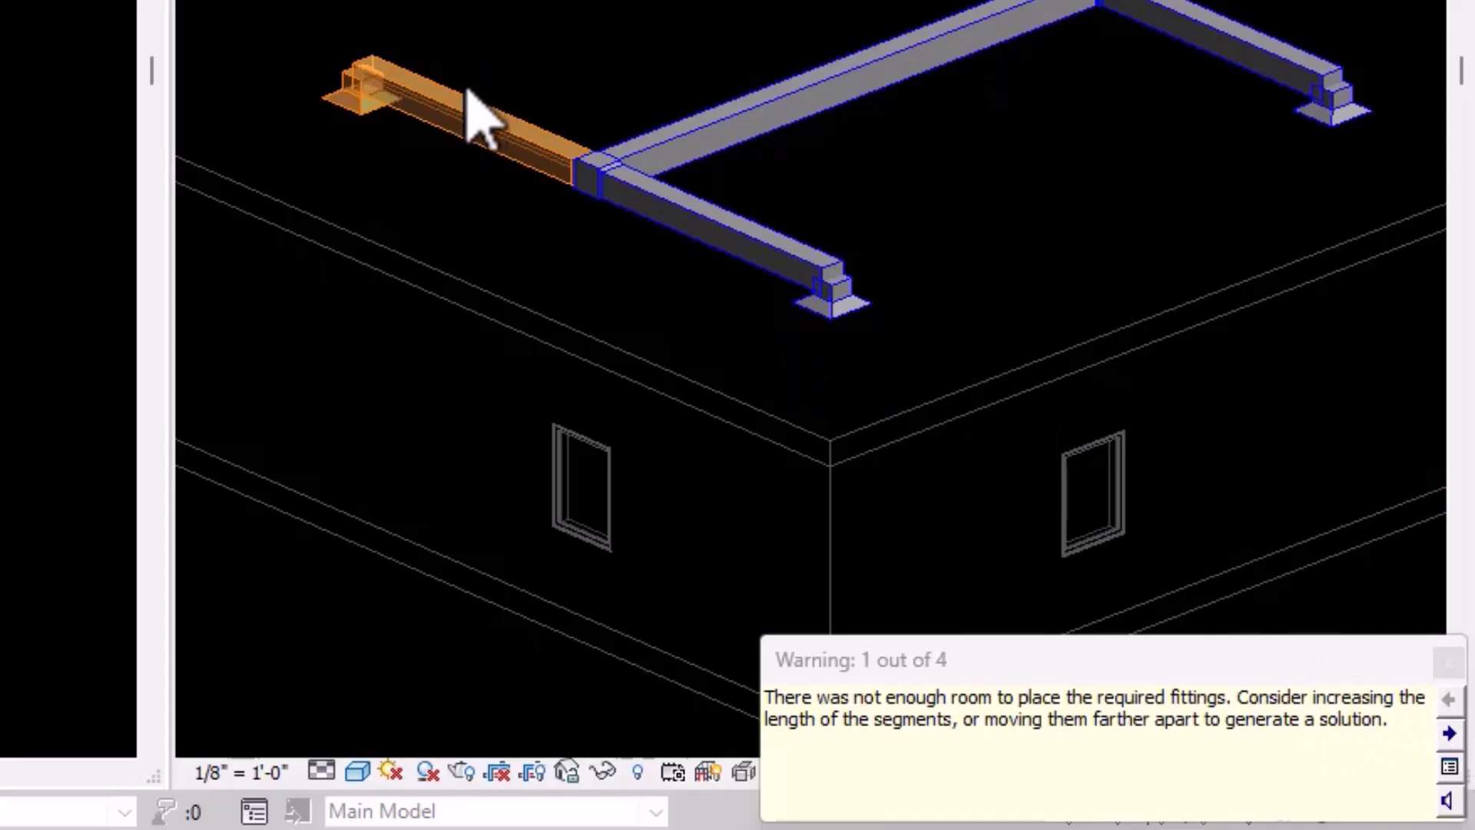
pyautogui.scroll(5, 322, 81)
pyautogui.scroll(3, 603, 276)
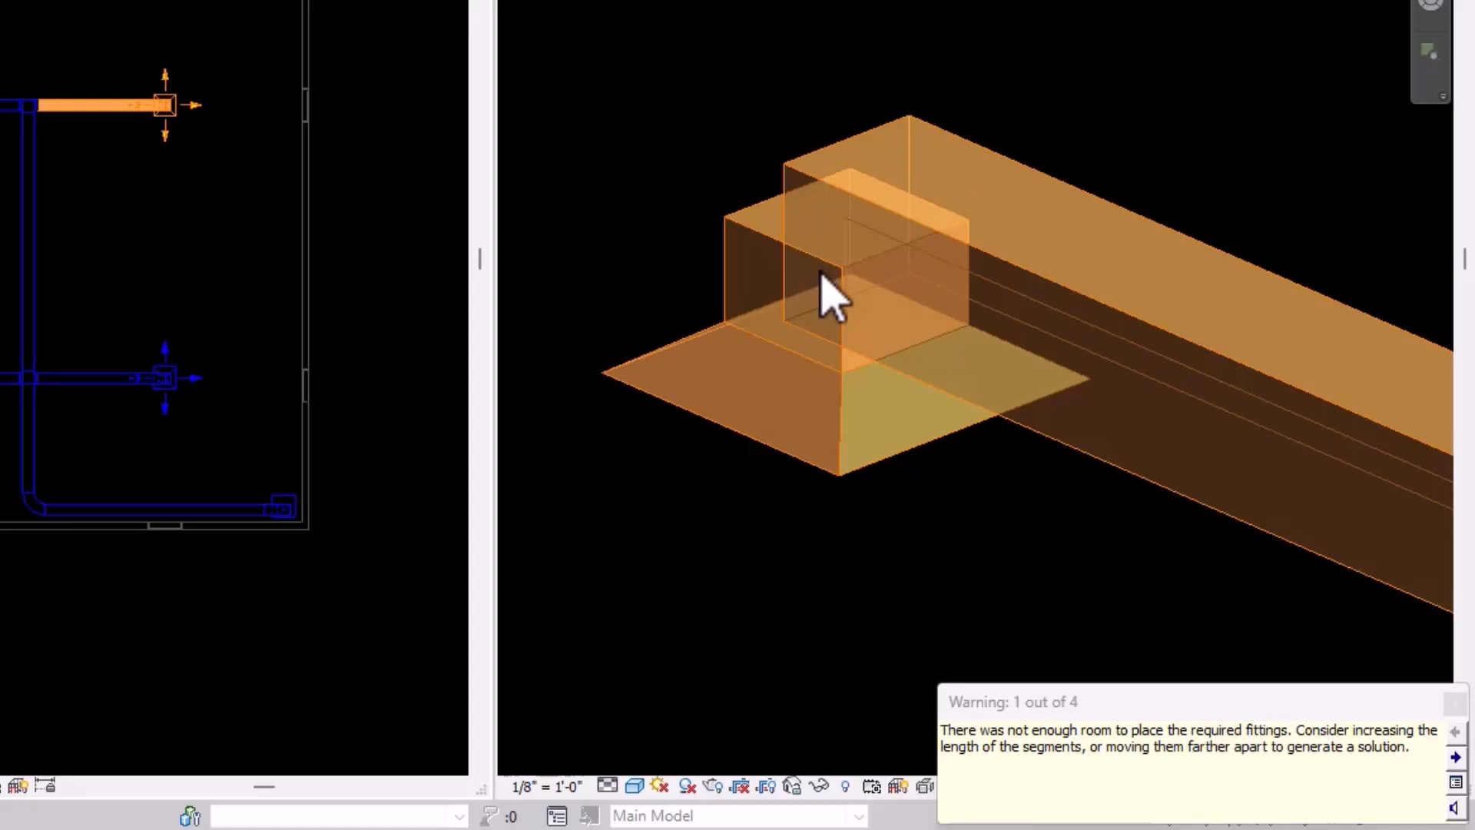
pyautogui.scroll(-8, 776, 171)
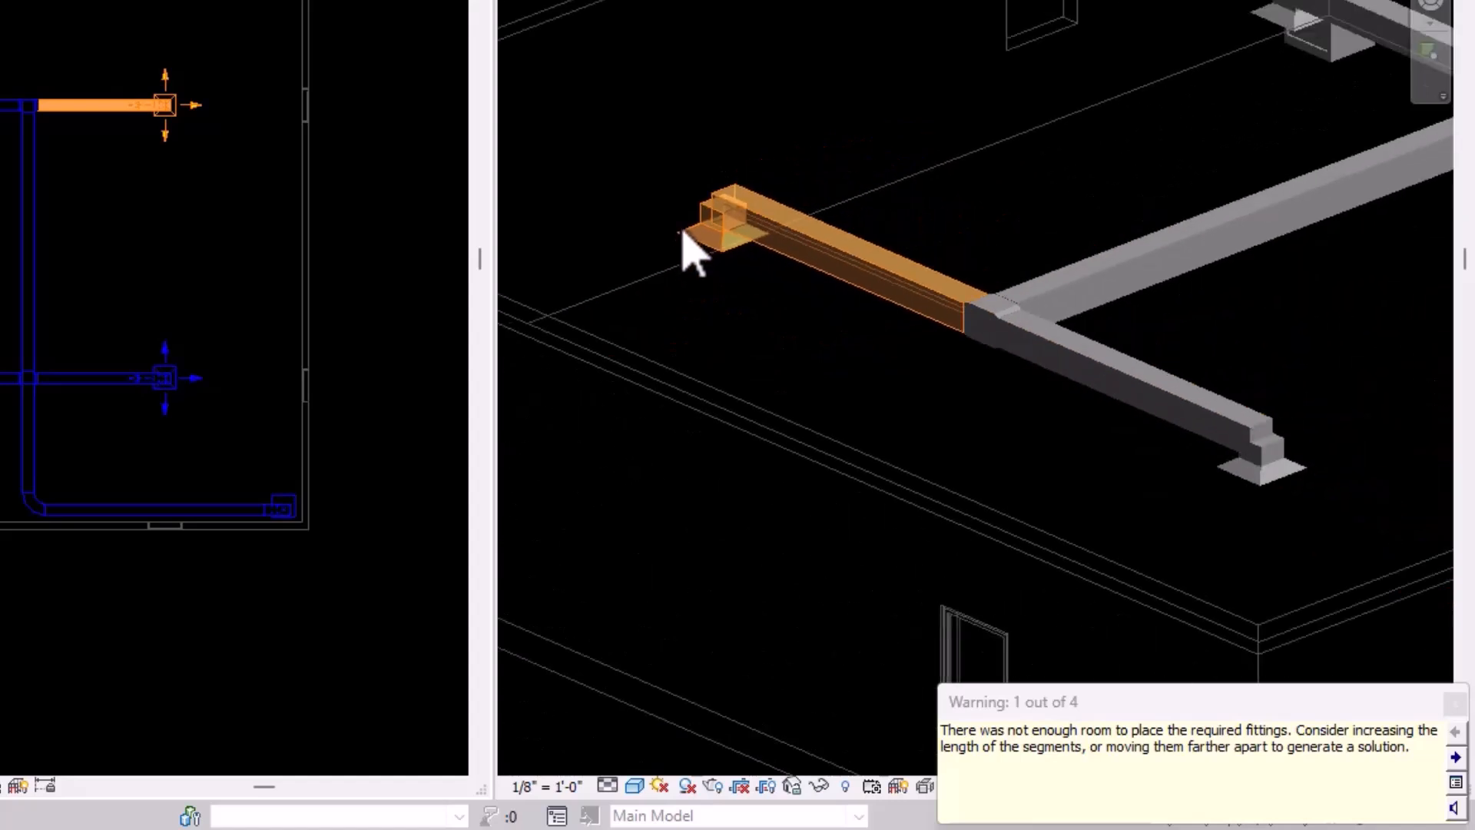
pyautogui.scroll(-2, 691, 261)
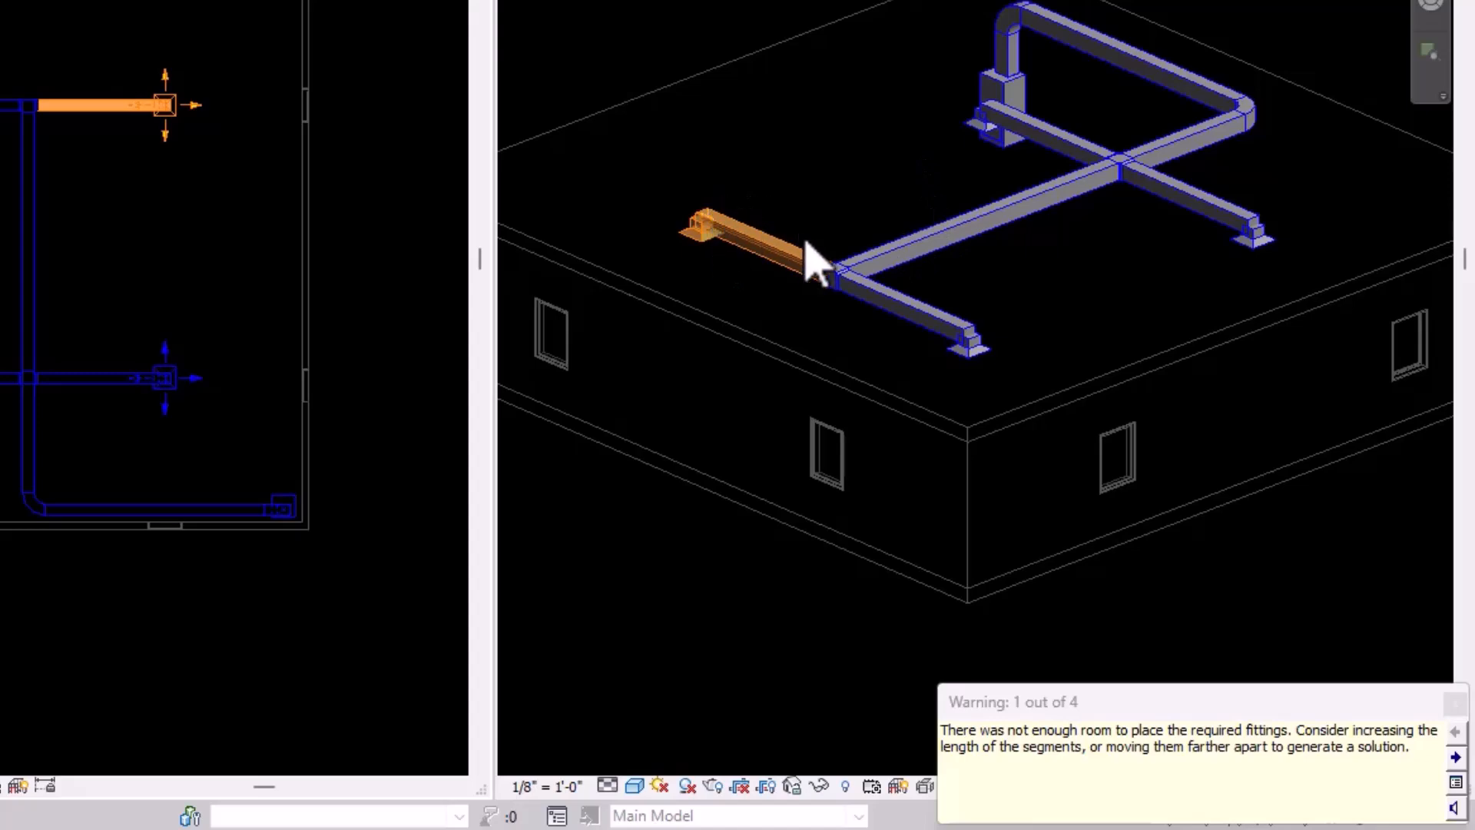
pyautogui.click(1455, 703)
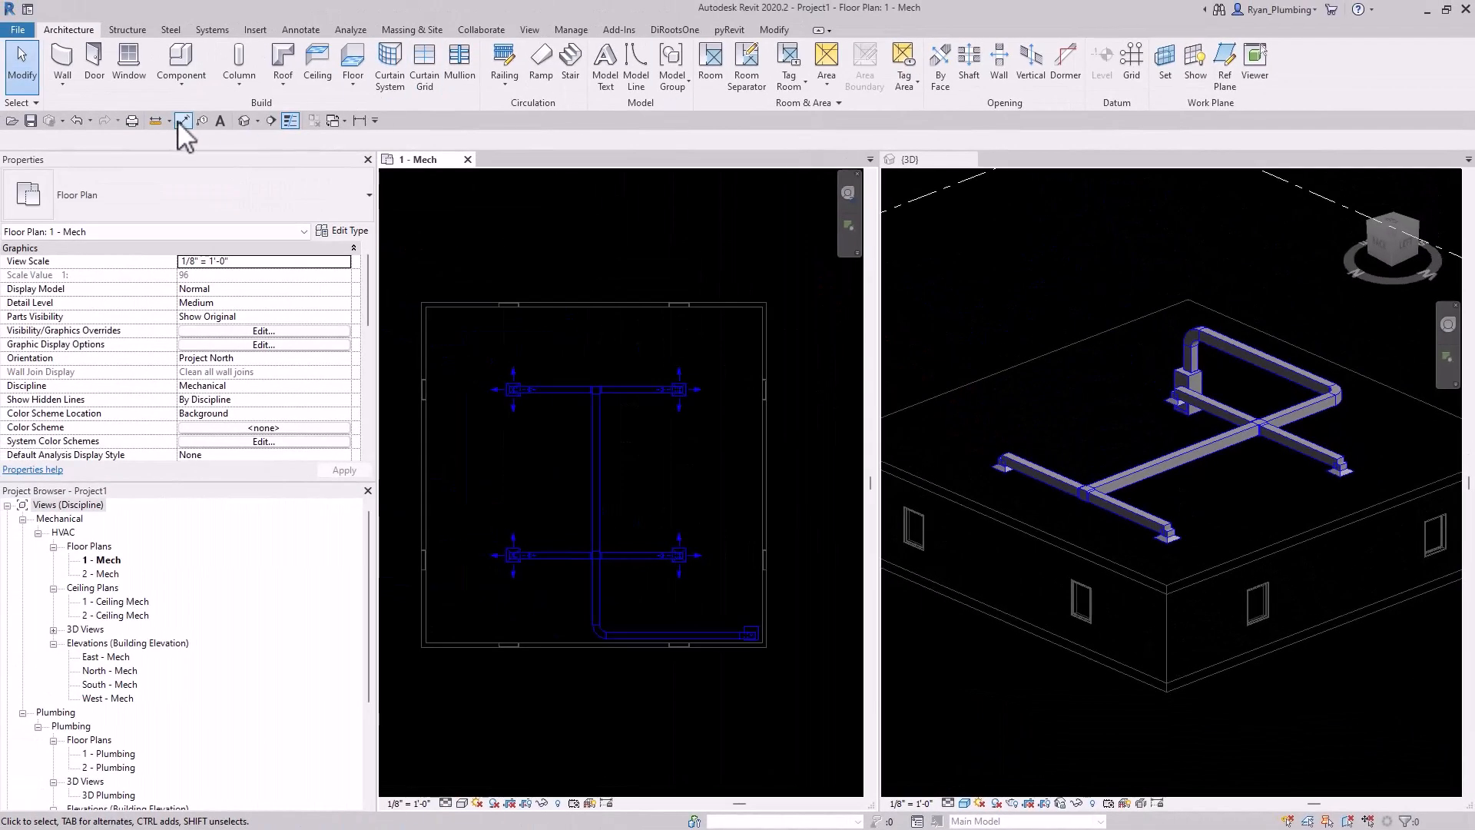
pyautogui.click(76, 121)
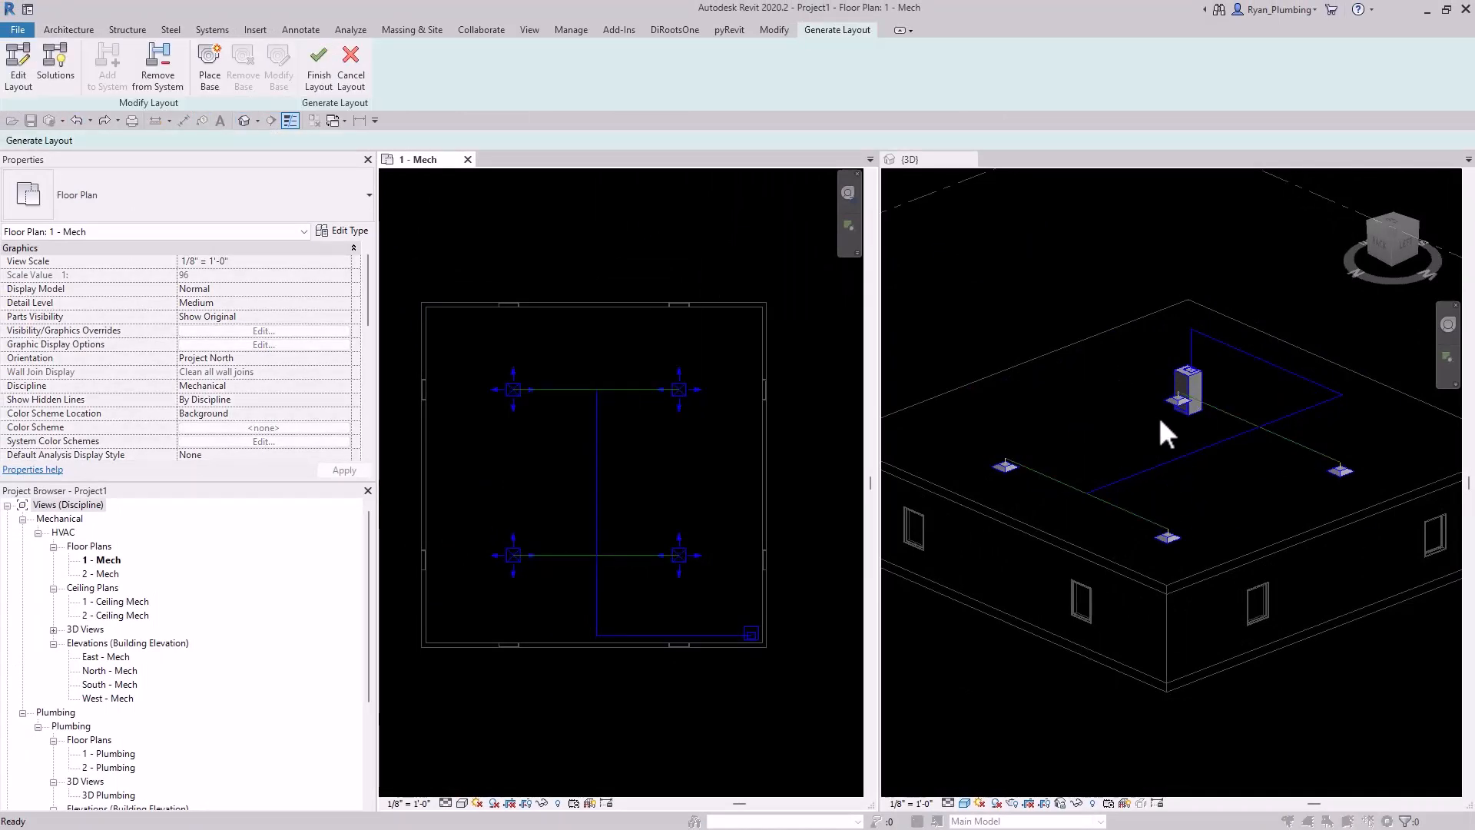
# Try Edit Layout on the main and branch route lines in the 3D view.
pyautogui.scroll(1, 1127, 405)
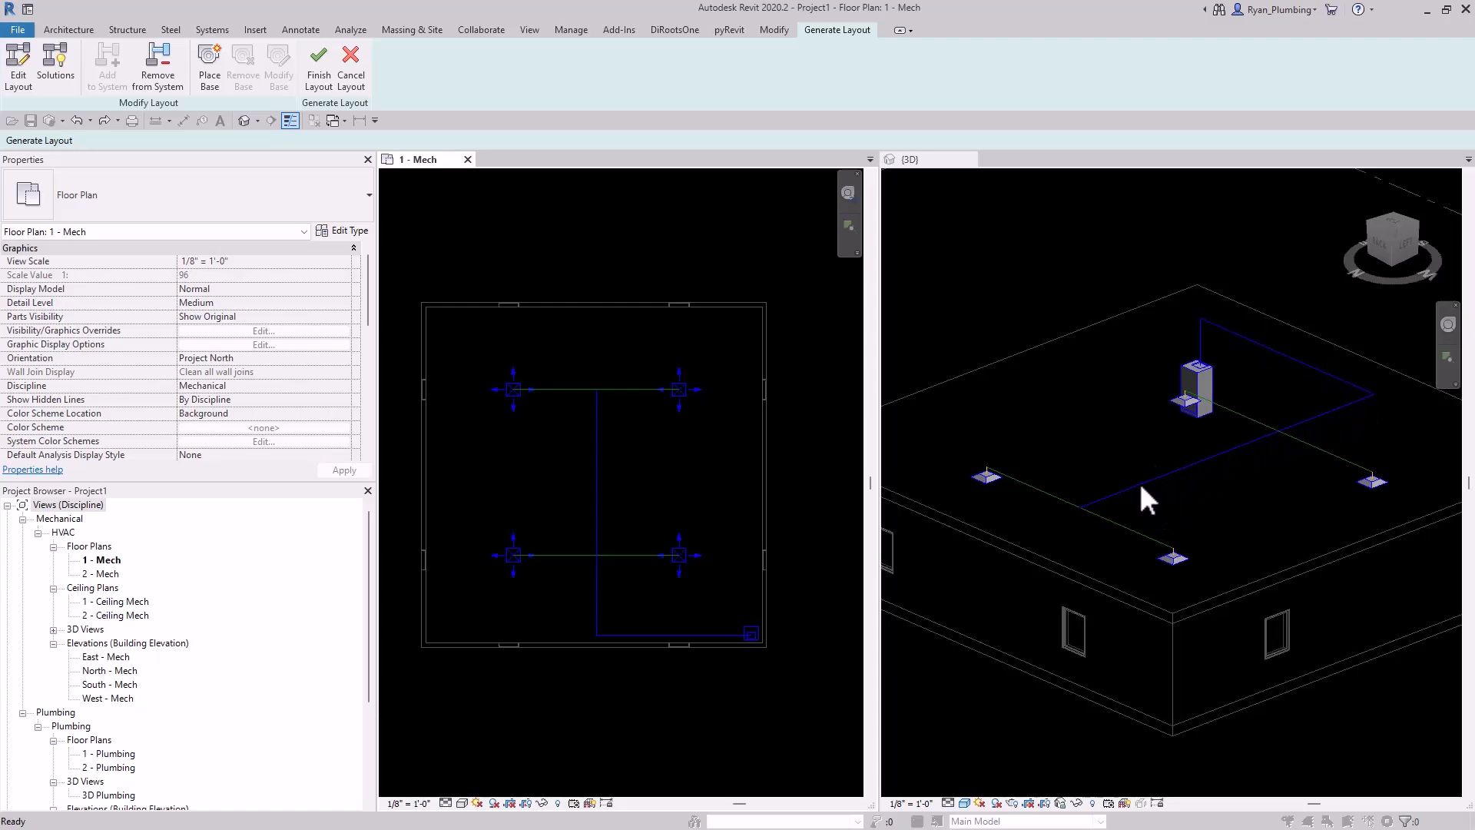
pyautogui.click(20, 73)
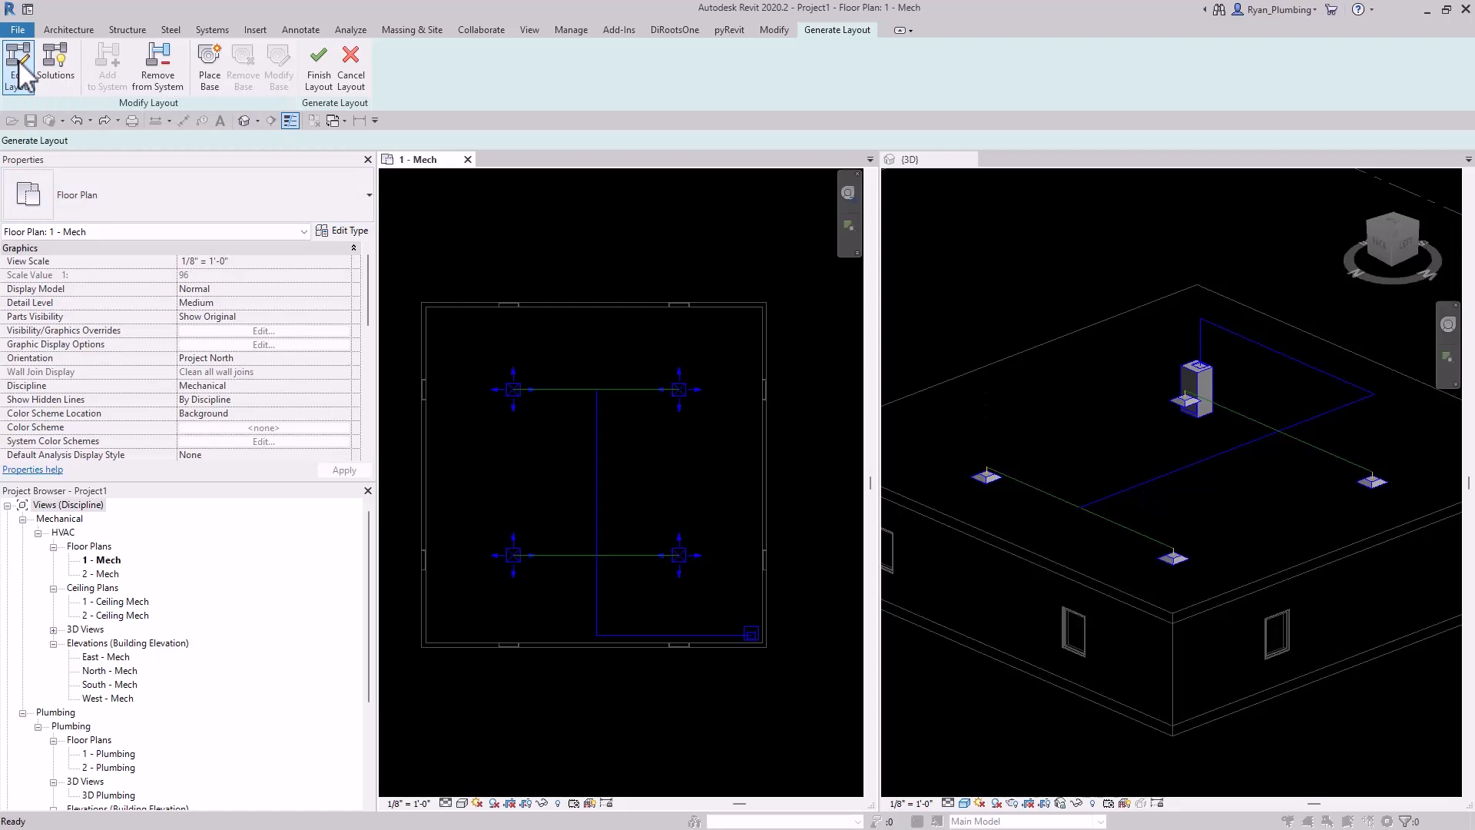
pyautogui.click(1222, 451)
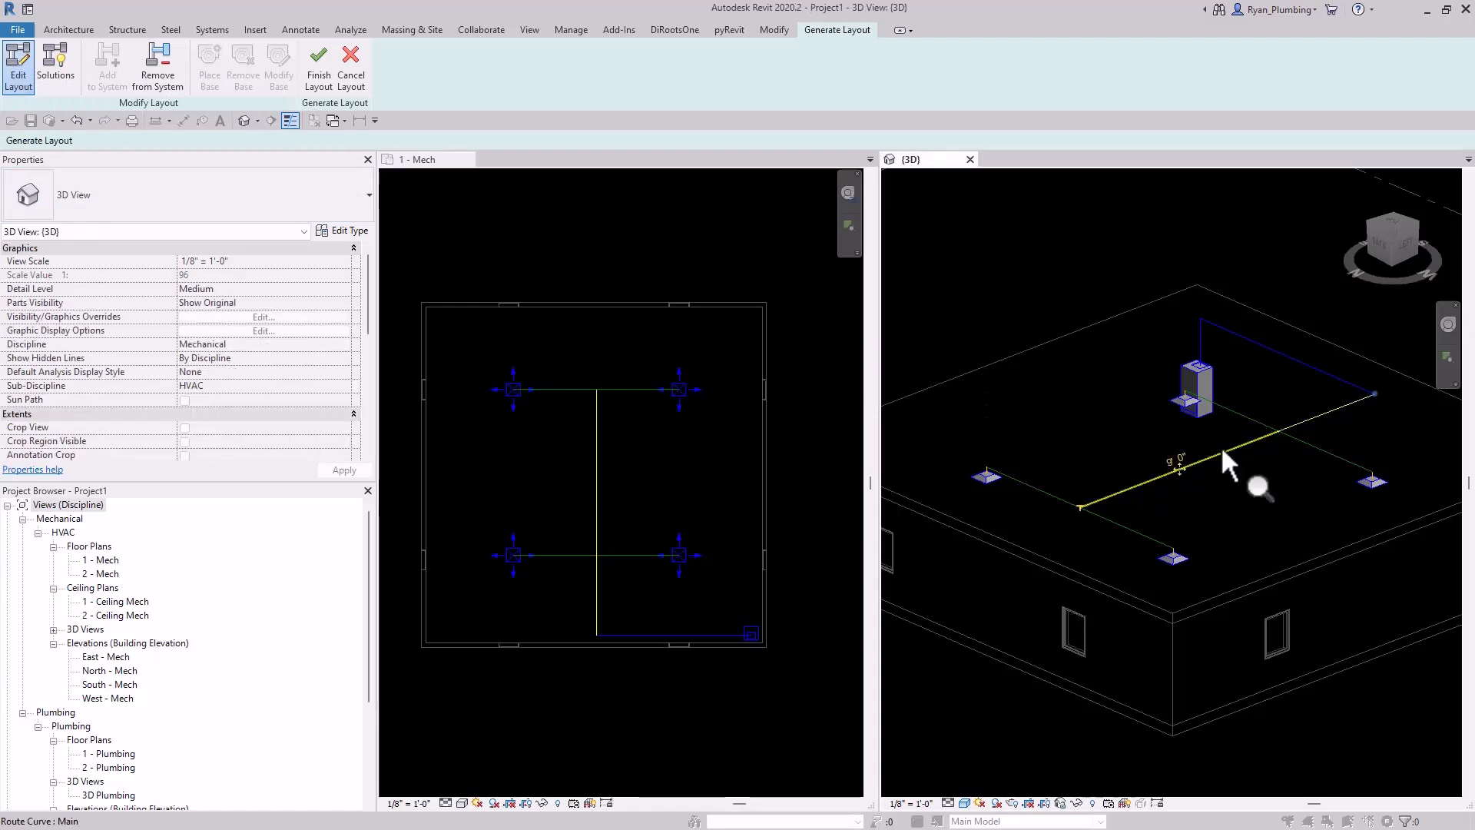
pyautogui.click(1248, 414)
pyautogui.click(1319, 445)
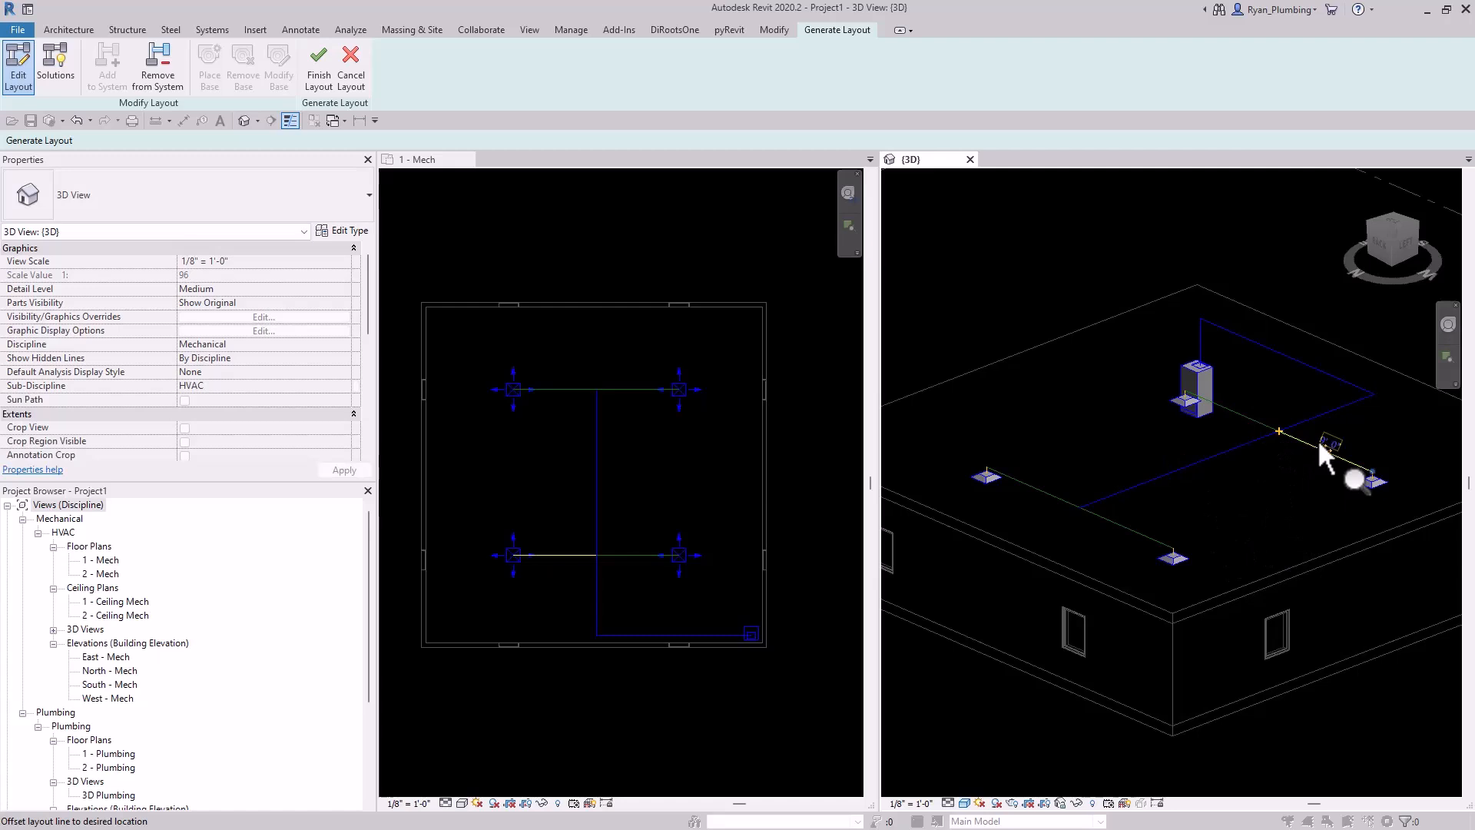
pyautogui.click(1206, 451)
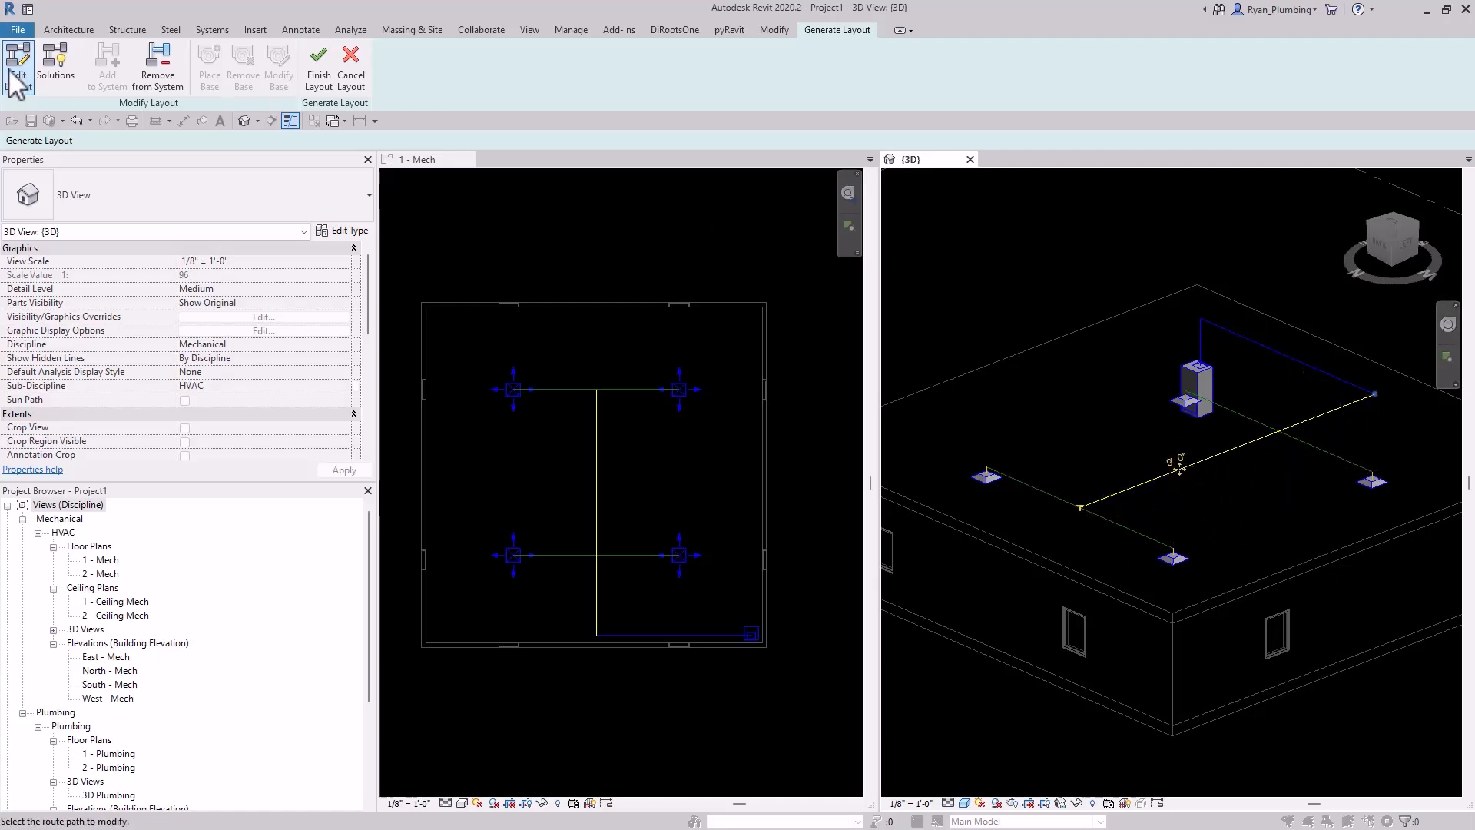
# Choose Network solution 2 of 6 with the duct runs raised higher above the terminals, and finish the layout.
pyautogui.click(60, 59)
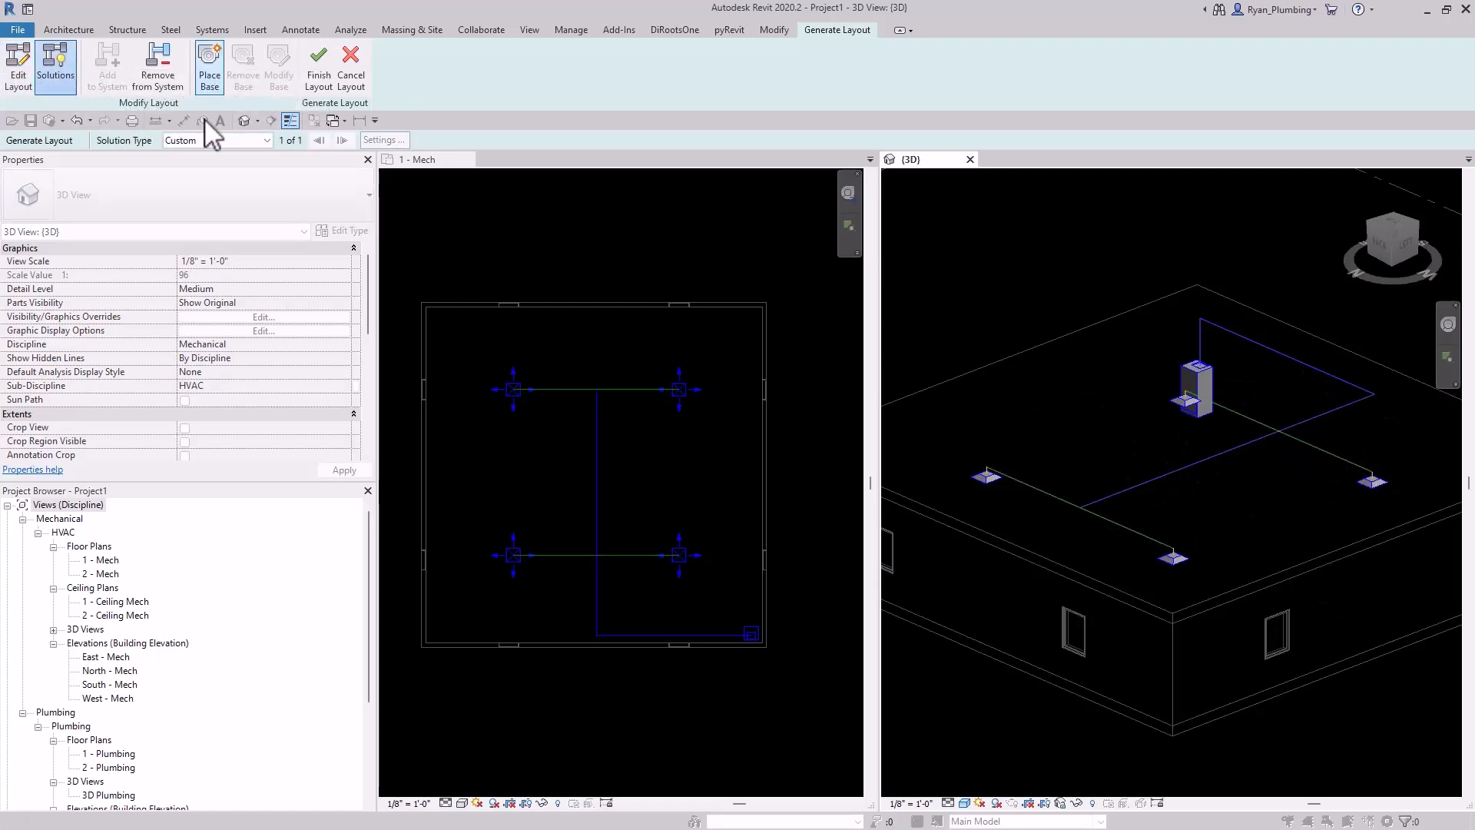
pyautogui.click(252, 140)
pyautogui.click(205, 152)
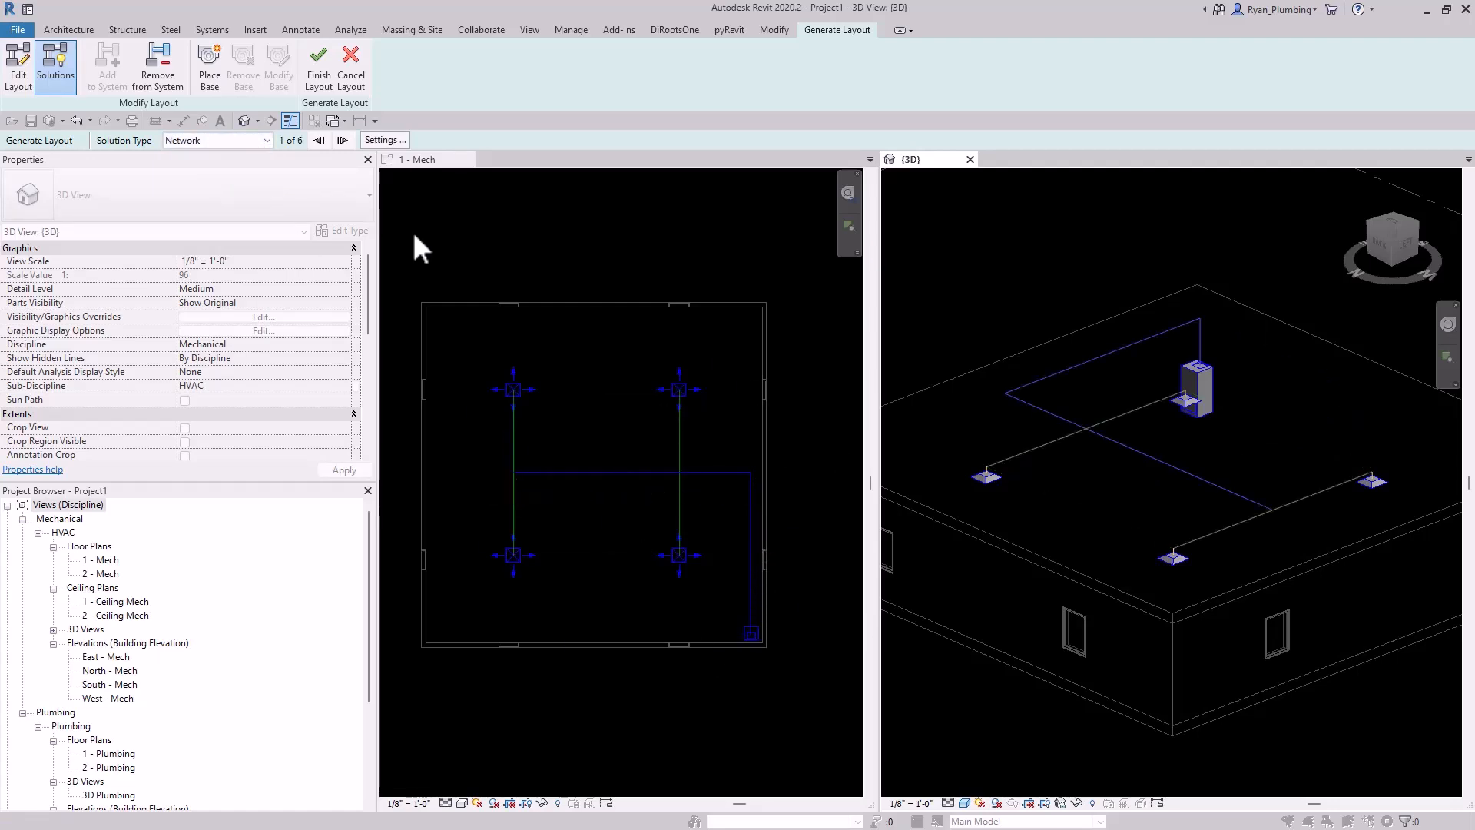
pyautogui.click(343, 140)
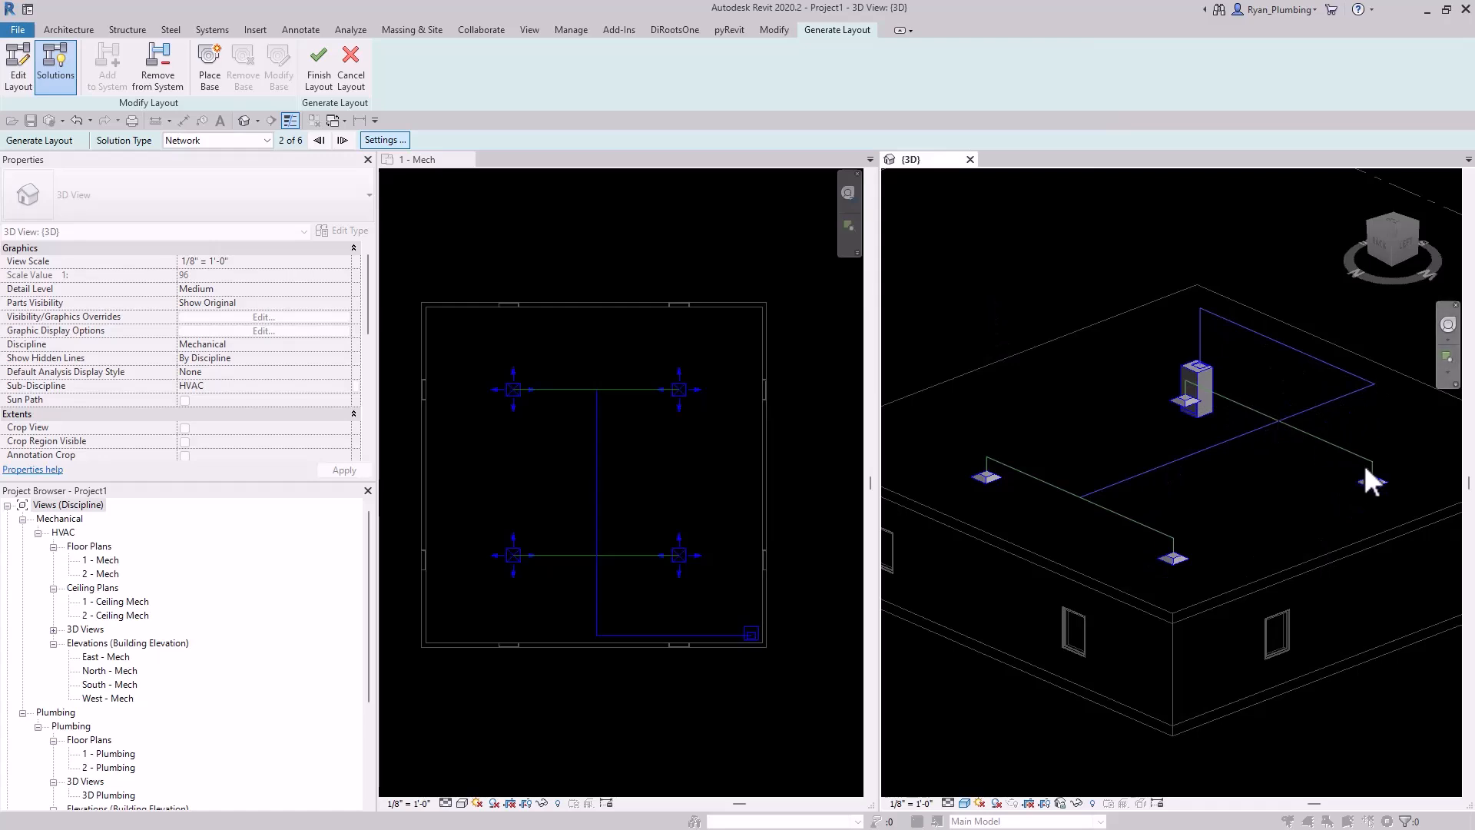
pyautogui.moveTo(1337, 695); pyautogui.dragTo(1324, 704, button='middle')
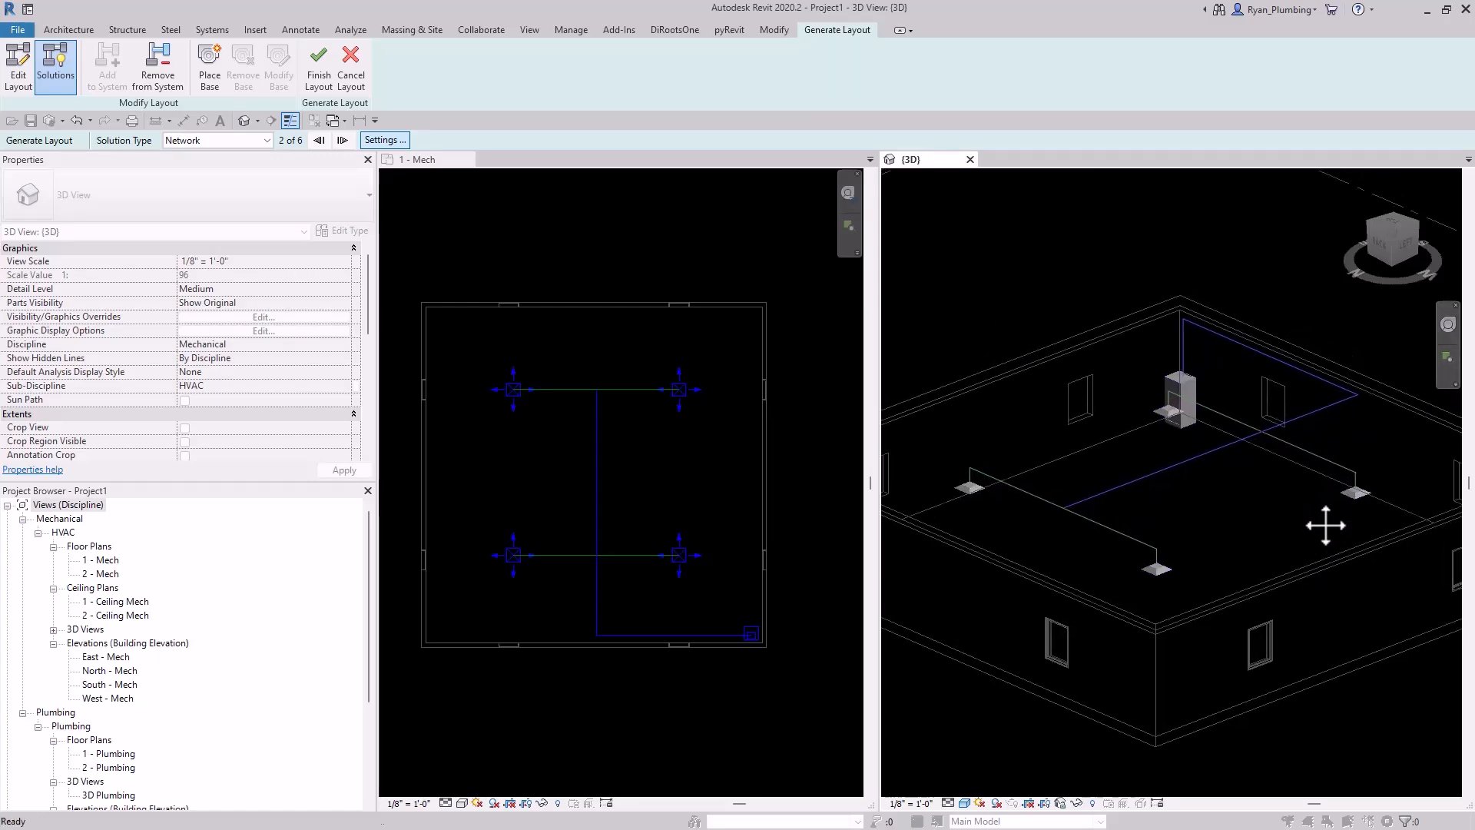
pyautogui.click(319, 65)
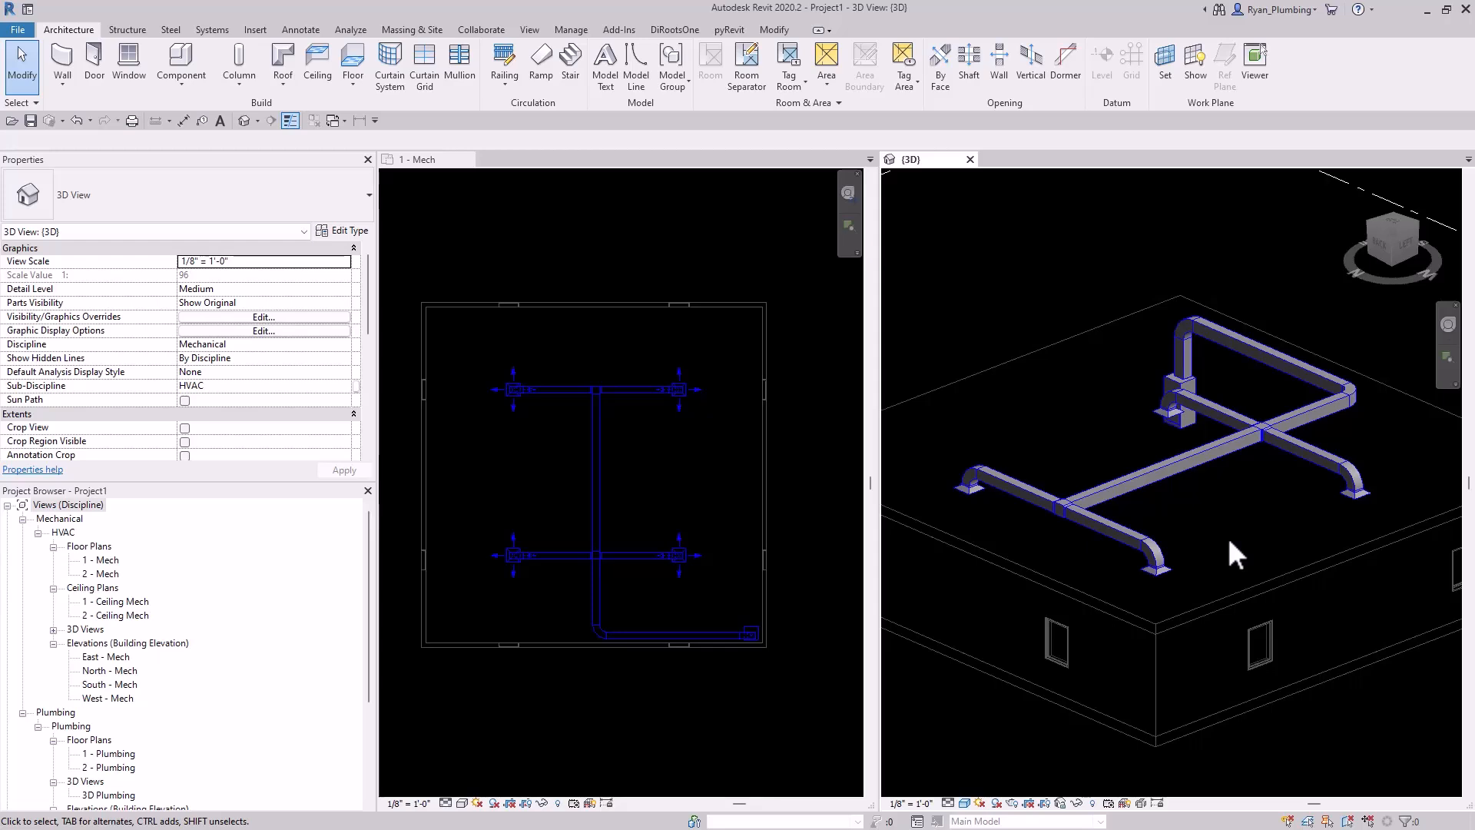
# Examine the generated ductwork and its elbow connections to the air terminals in the plan and 3D views.
pyautogui.moveTo(1227, 535); pyautogui.dragTo(790, 382)
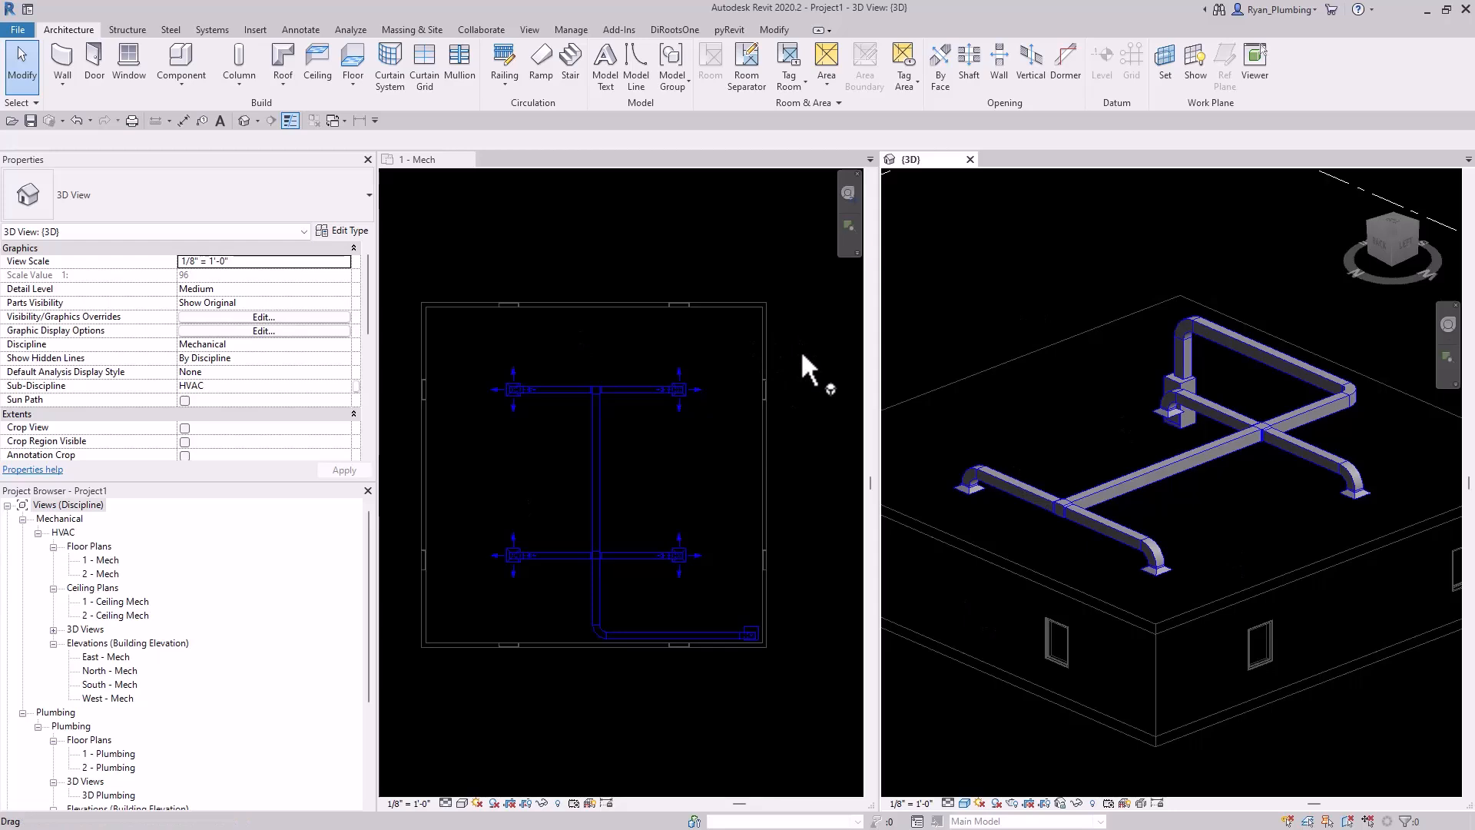
pyautogui.moveTo(803, 354); pyautogui.dragTo(807, 357)
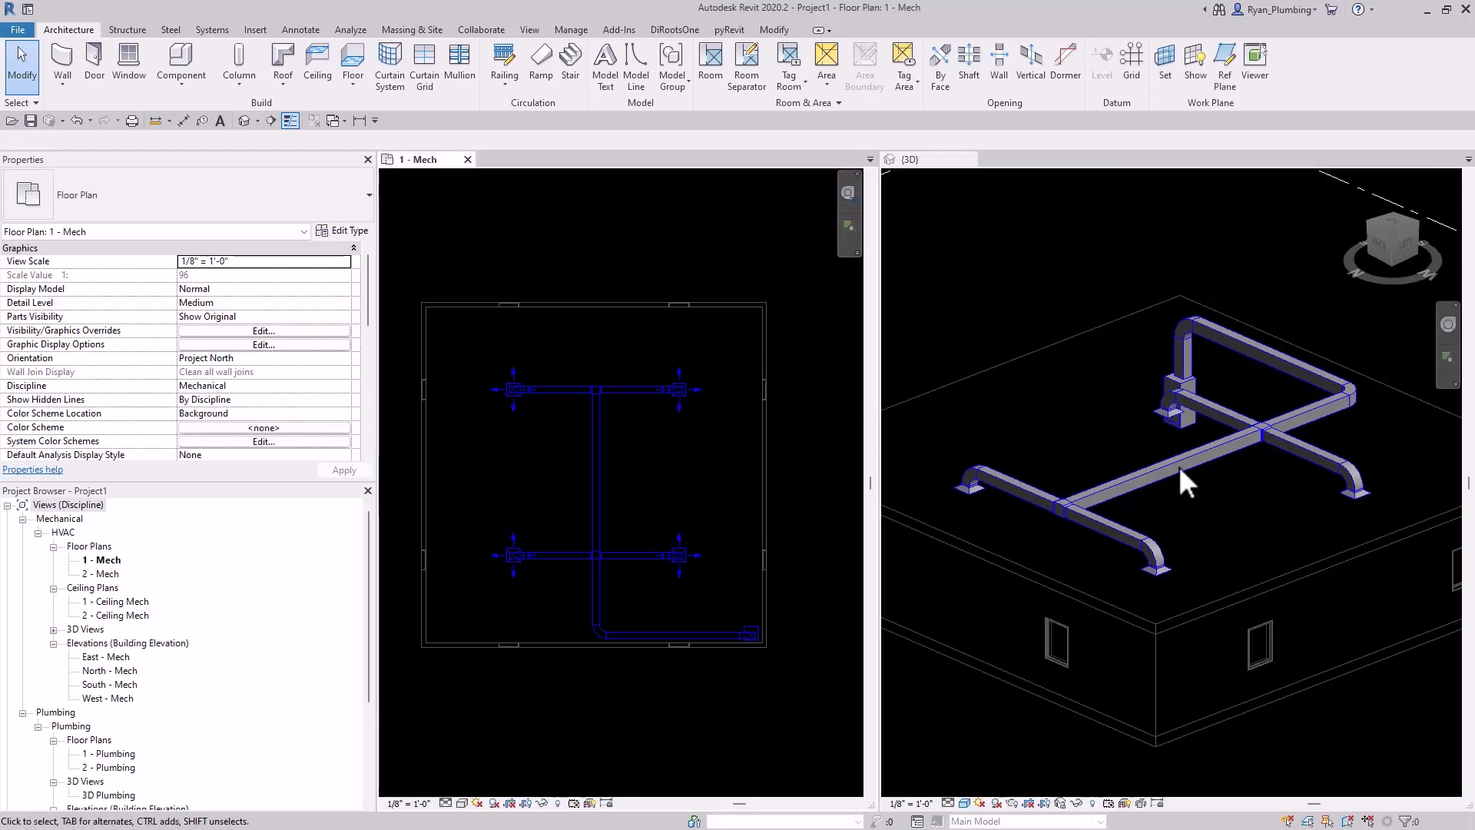
pyautogui.click(1001, 319)
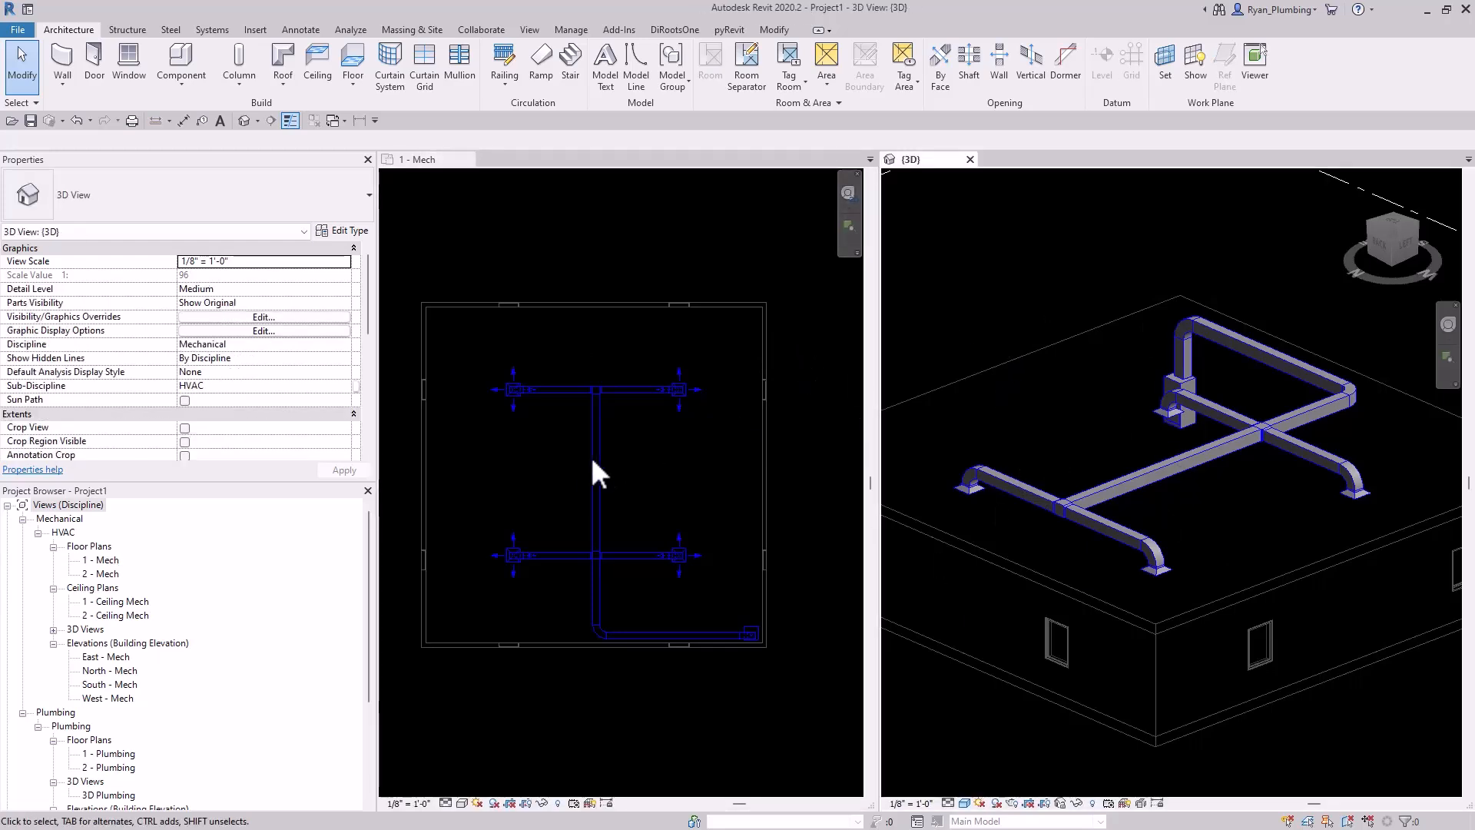
pyautogui.click(690, 460)
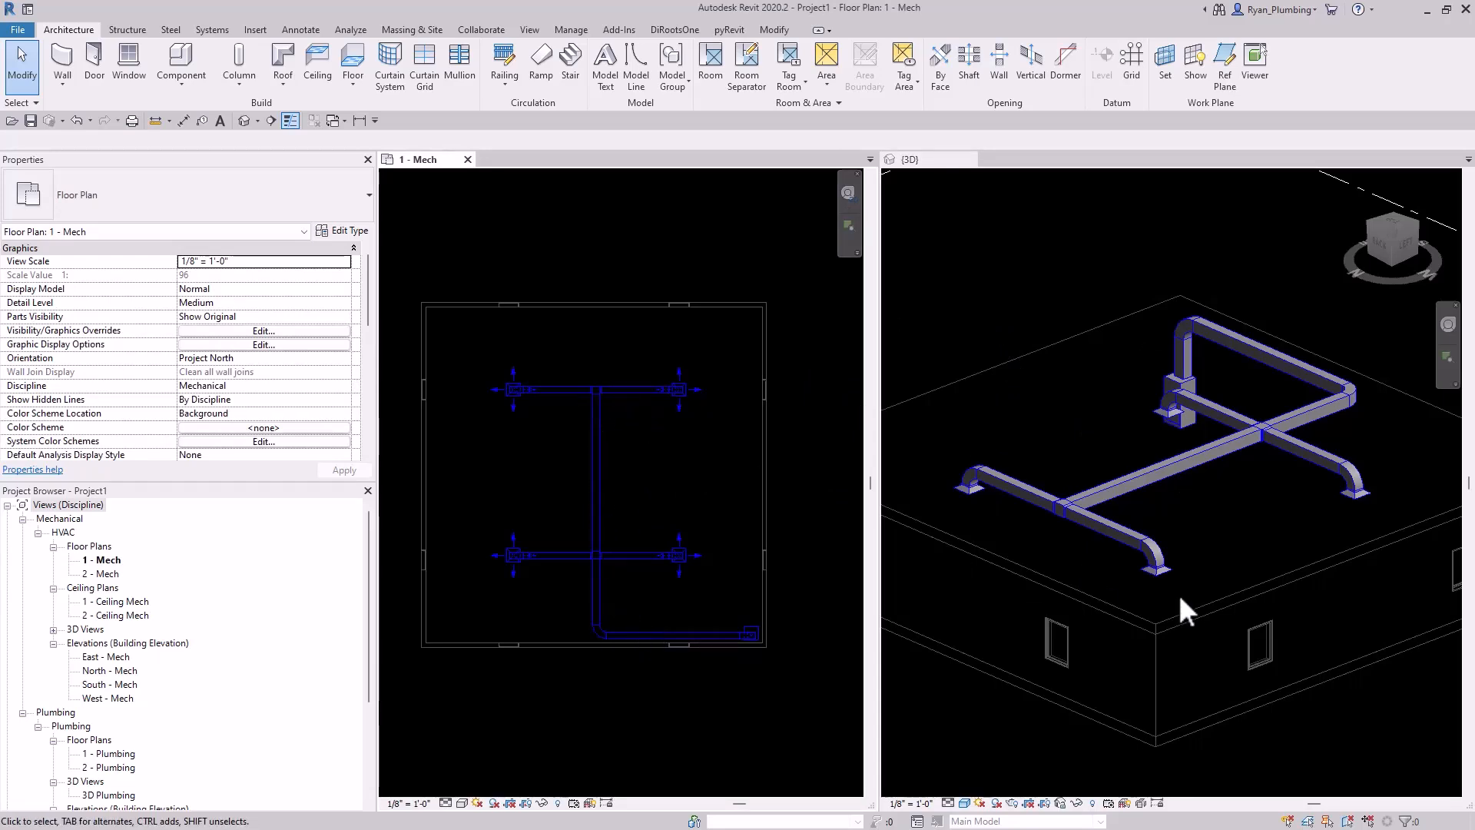
pyautogui.scroll(3, 946, 514)
pyautogui.scroll(3, 945, 514)
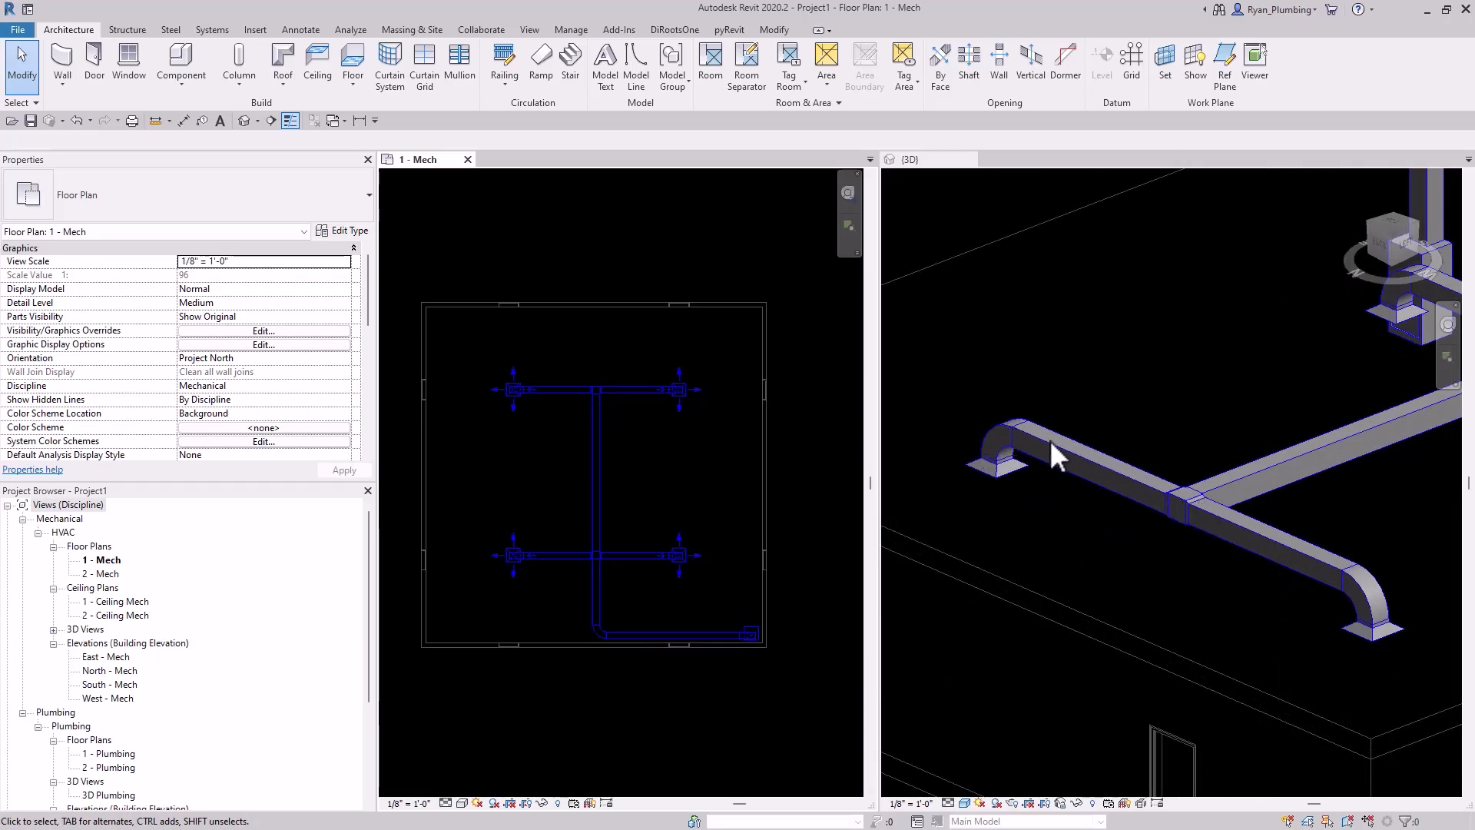
pyautogui.scroll(-5, 972, 514)
pyautogui.click(1176, 435)
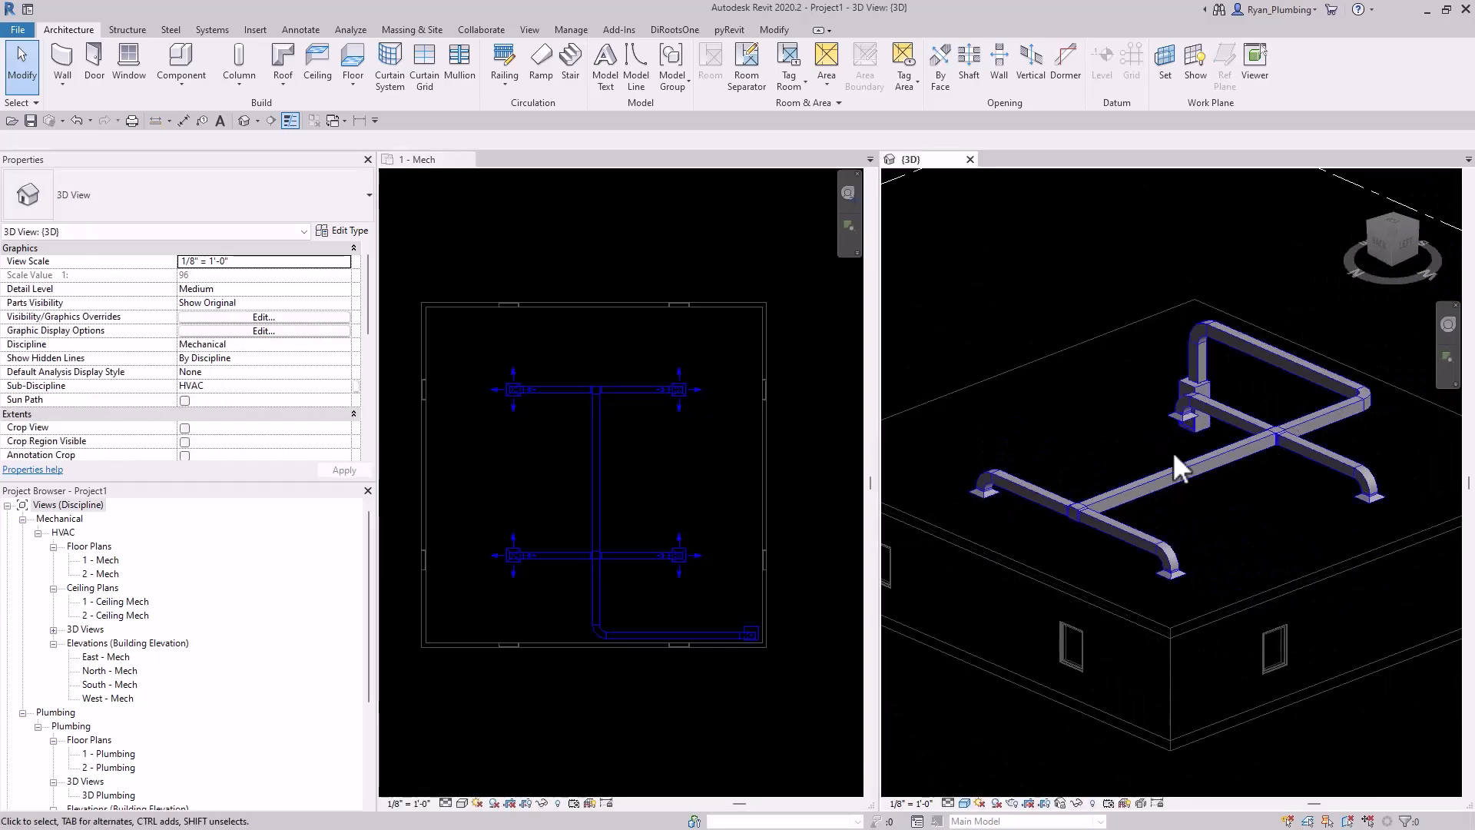
# Examine the rectangular duct types available for the main duct between the two branches, keeping Radius Elbows / Tees.
pyautogui.click(1176, 469)
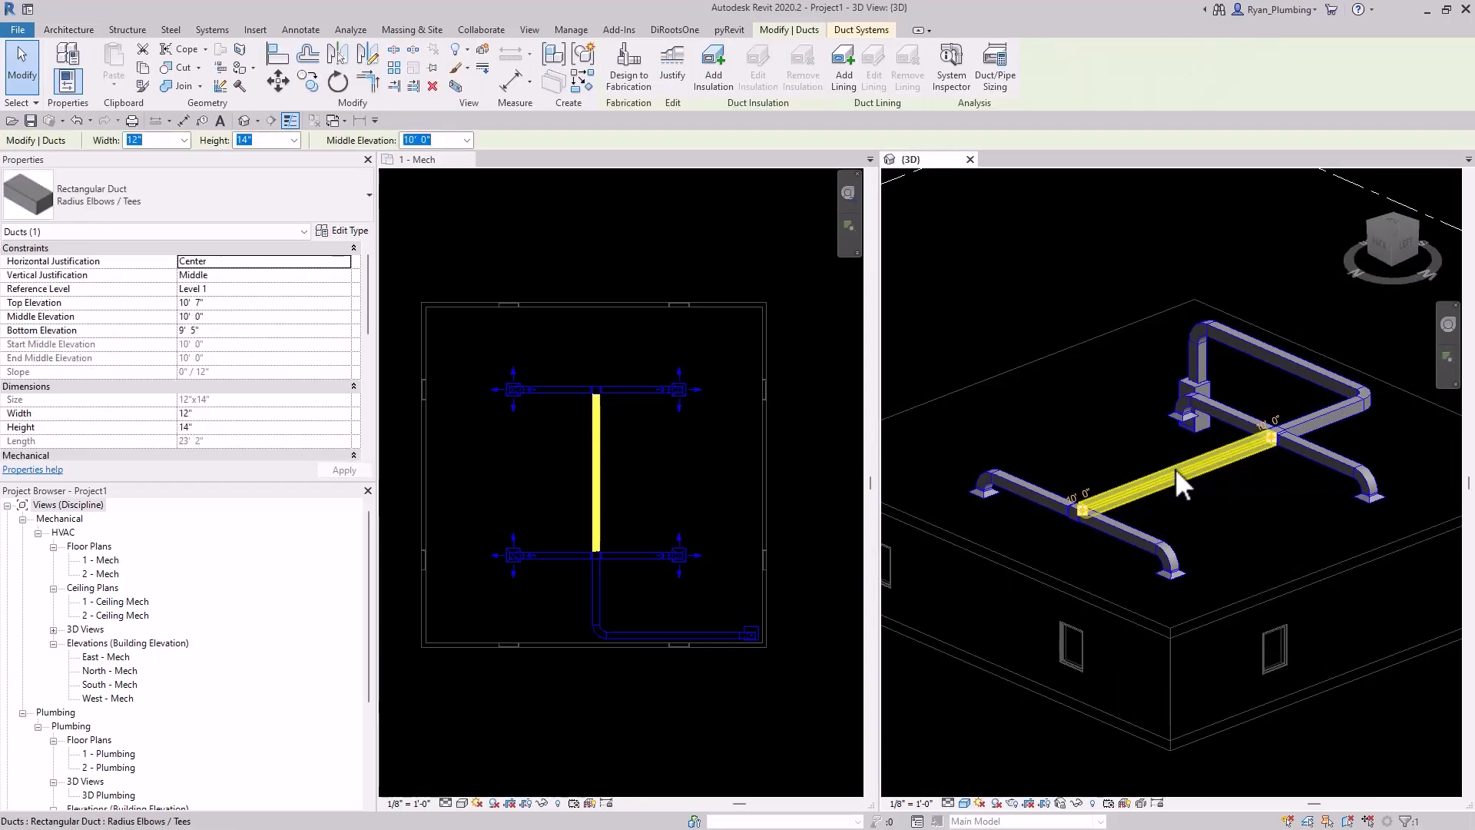
pyautogui.click(345, 231)
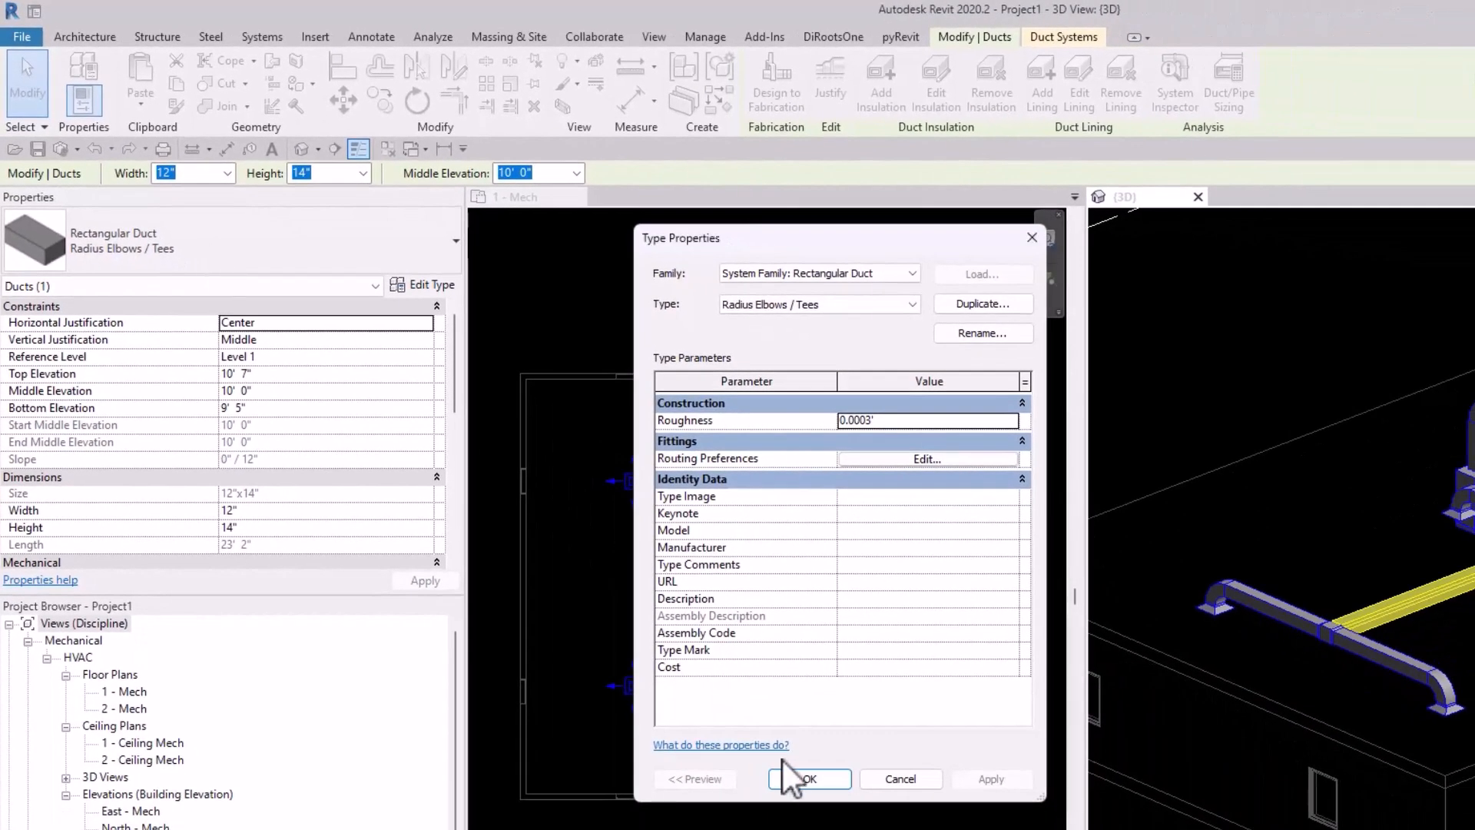
pyautogui.click(898, 778)
pyautogui.click(261, 261)
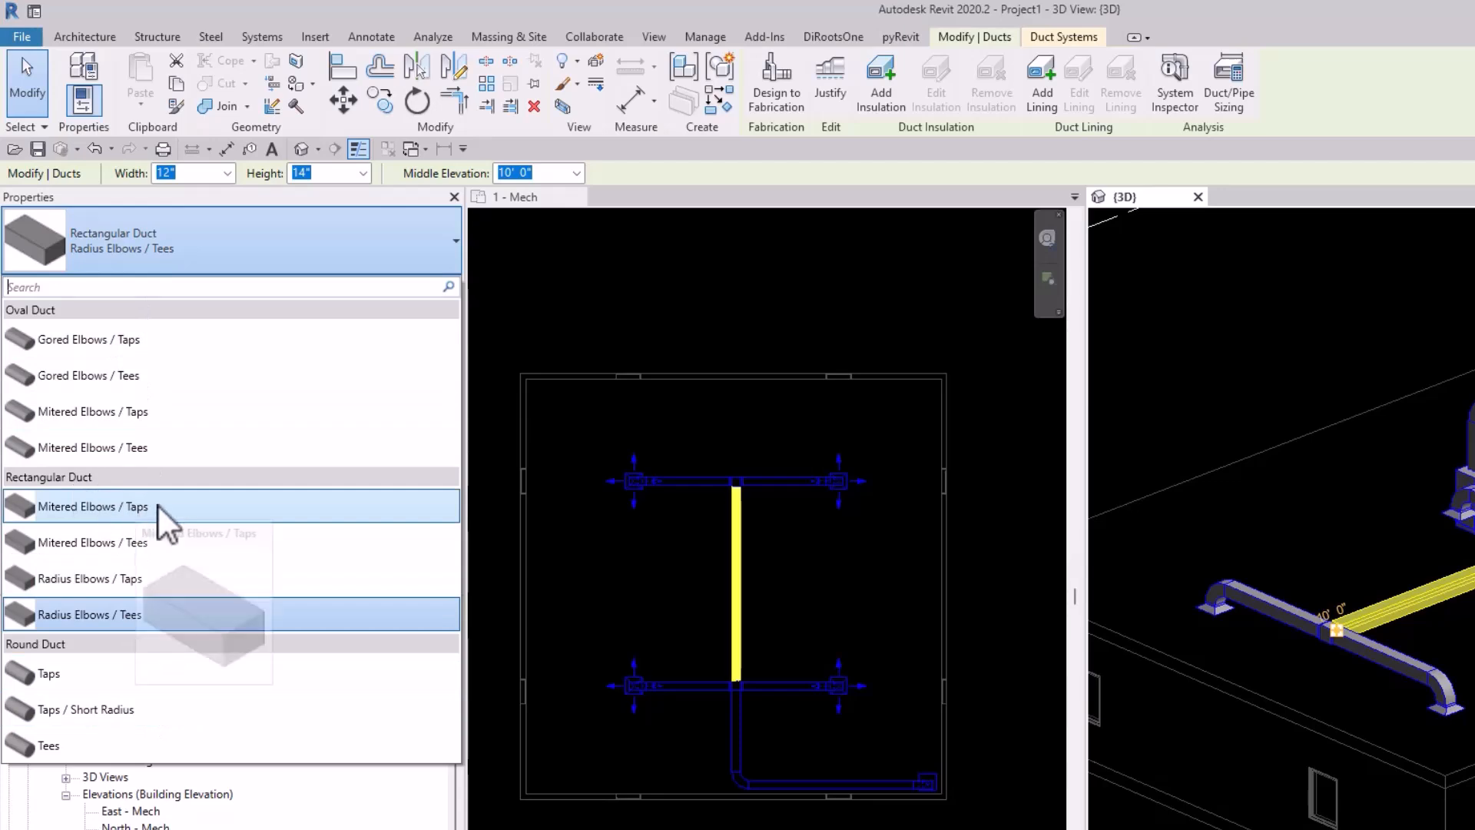
pyautogui.click(145, 616)
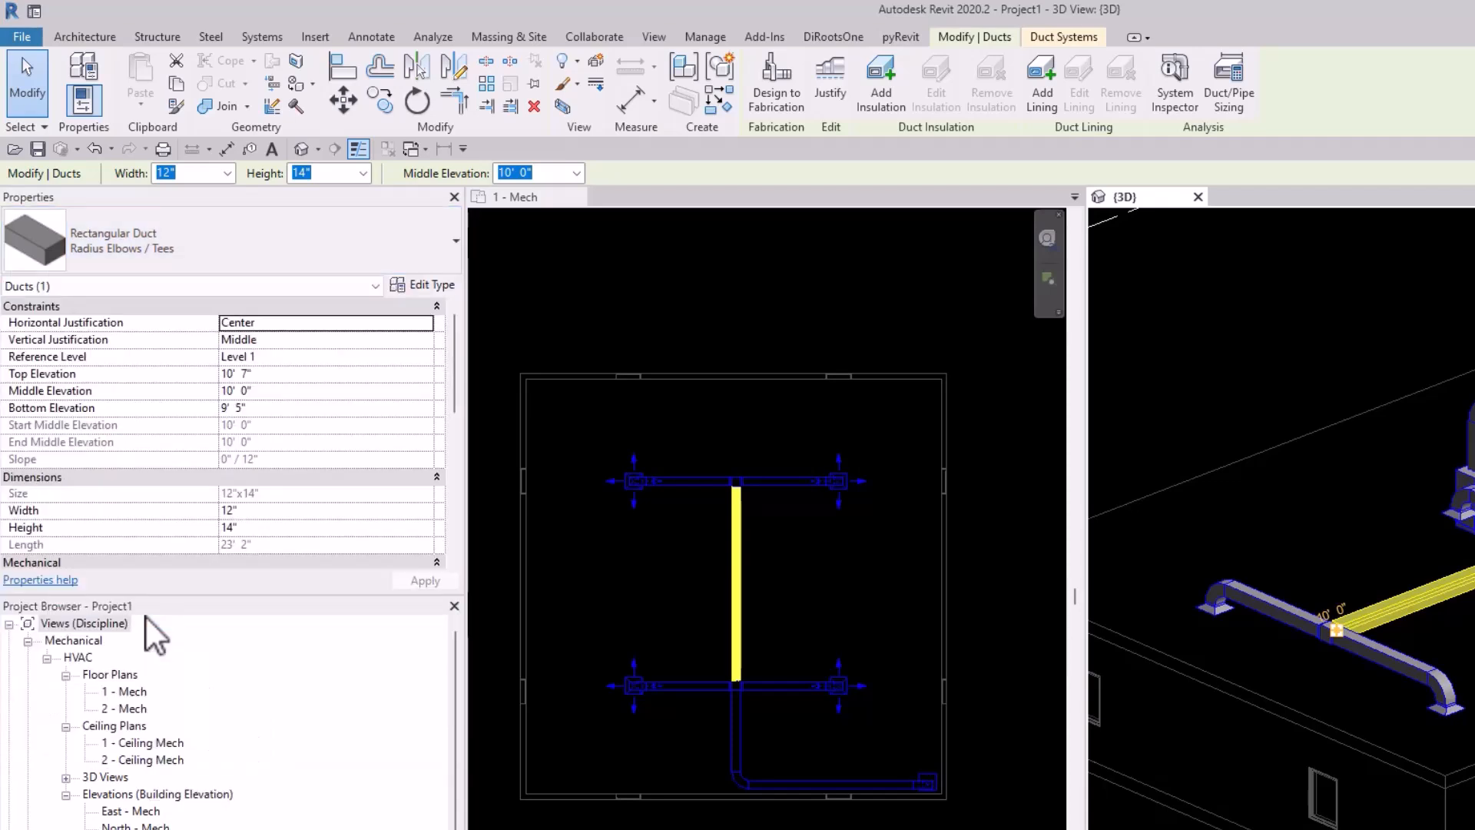
# In the routing preferences of the main duct's Radius Elbows / Tees type, set the elbow to Rectangular Elbow - Radius: 1 W.
pyautogui.click(430, 286)
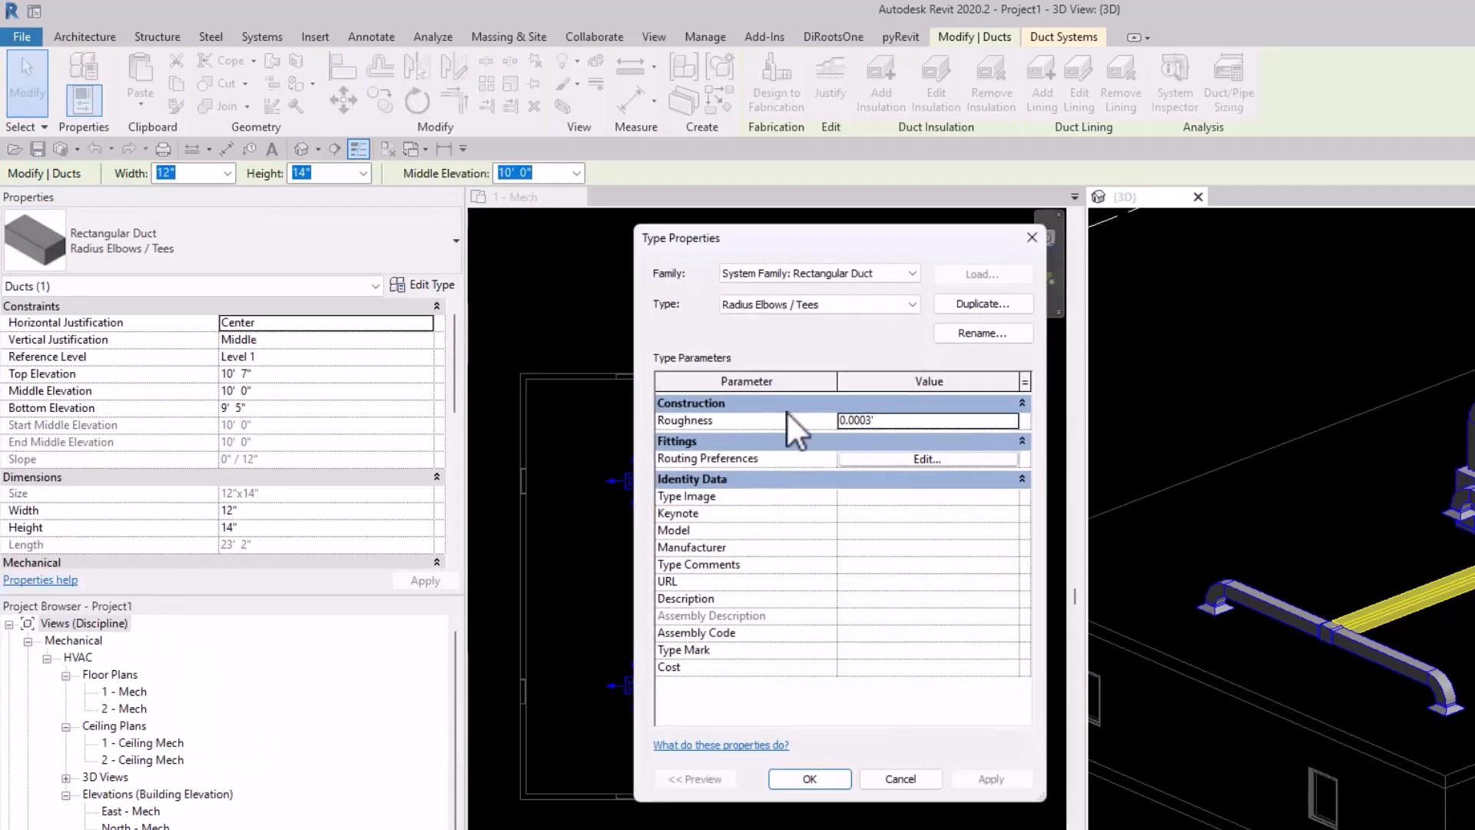
pyautogui.click(956, 459)
pyautogui.moveTo(953, 513); pyautogui.dragTo(1007, 400)
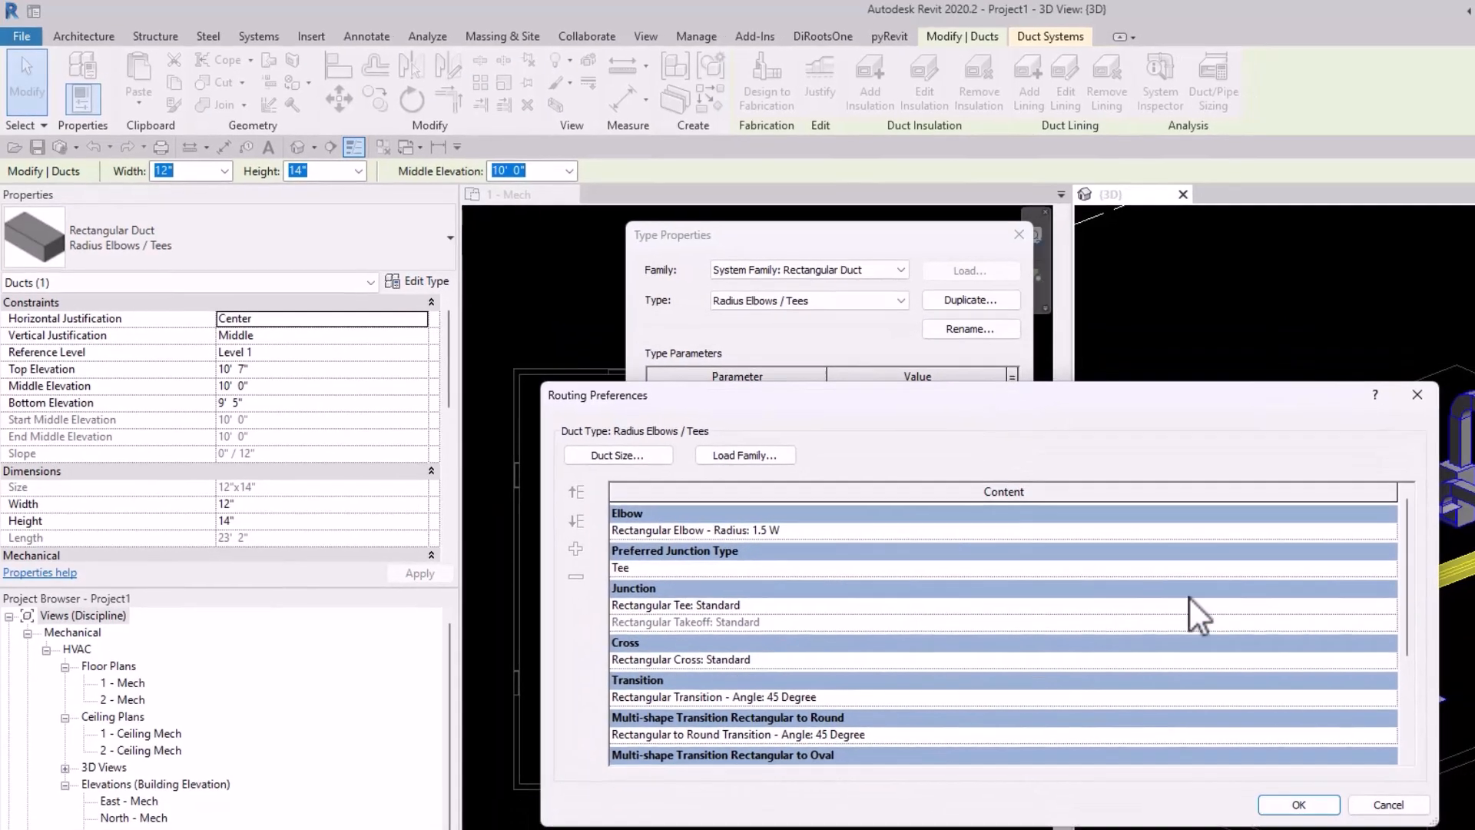
pyautogui.scroll(-3, 1114, 584)
pyautogui.scroll(3, 1037, 697)
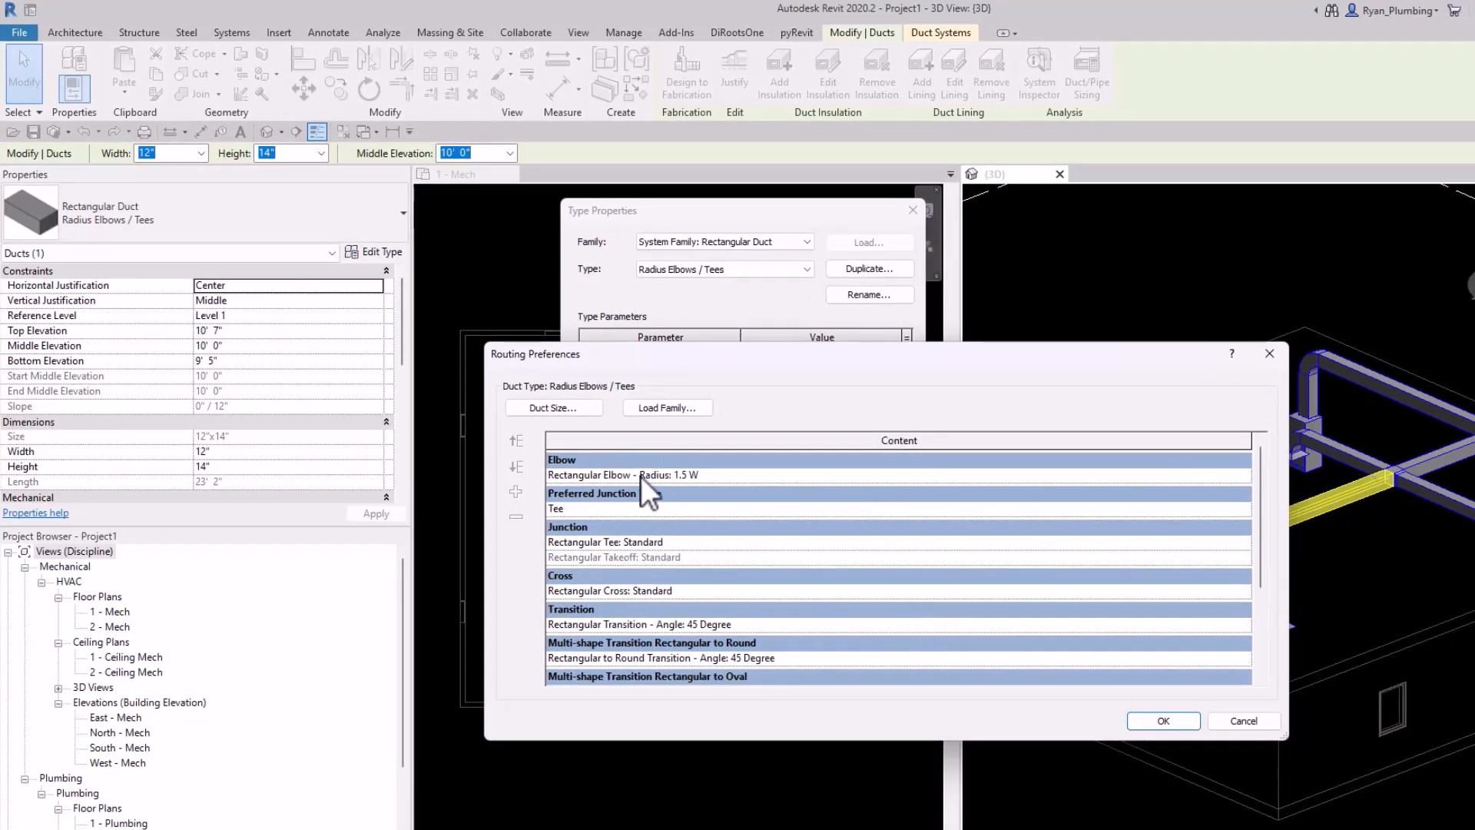
pyautogui.click(760, 473)
pyautogui.click(759, 476)
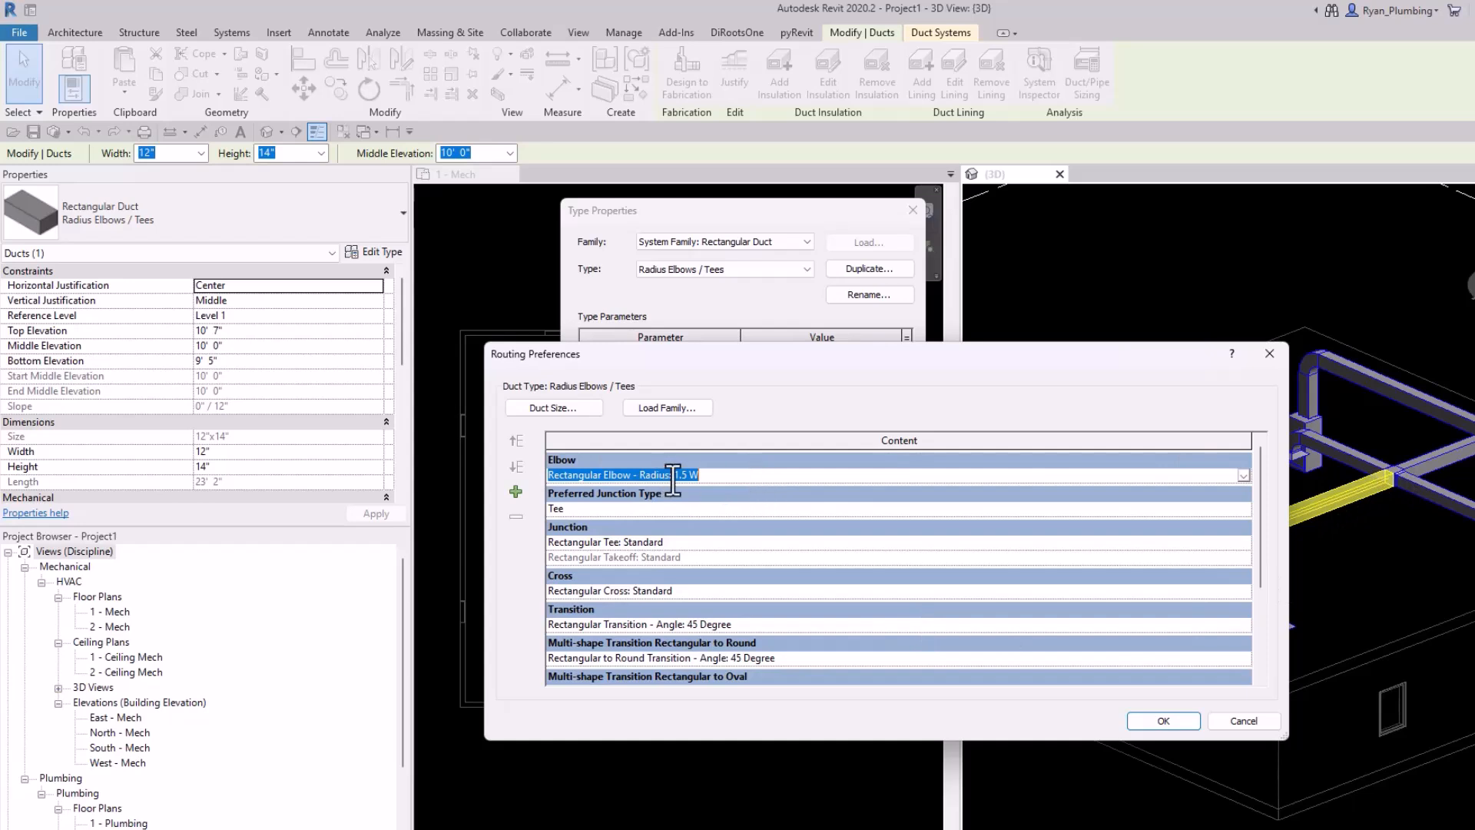
pyautogui.click(718, 475)
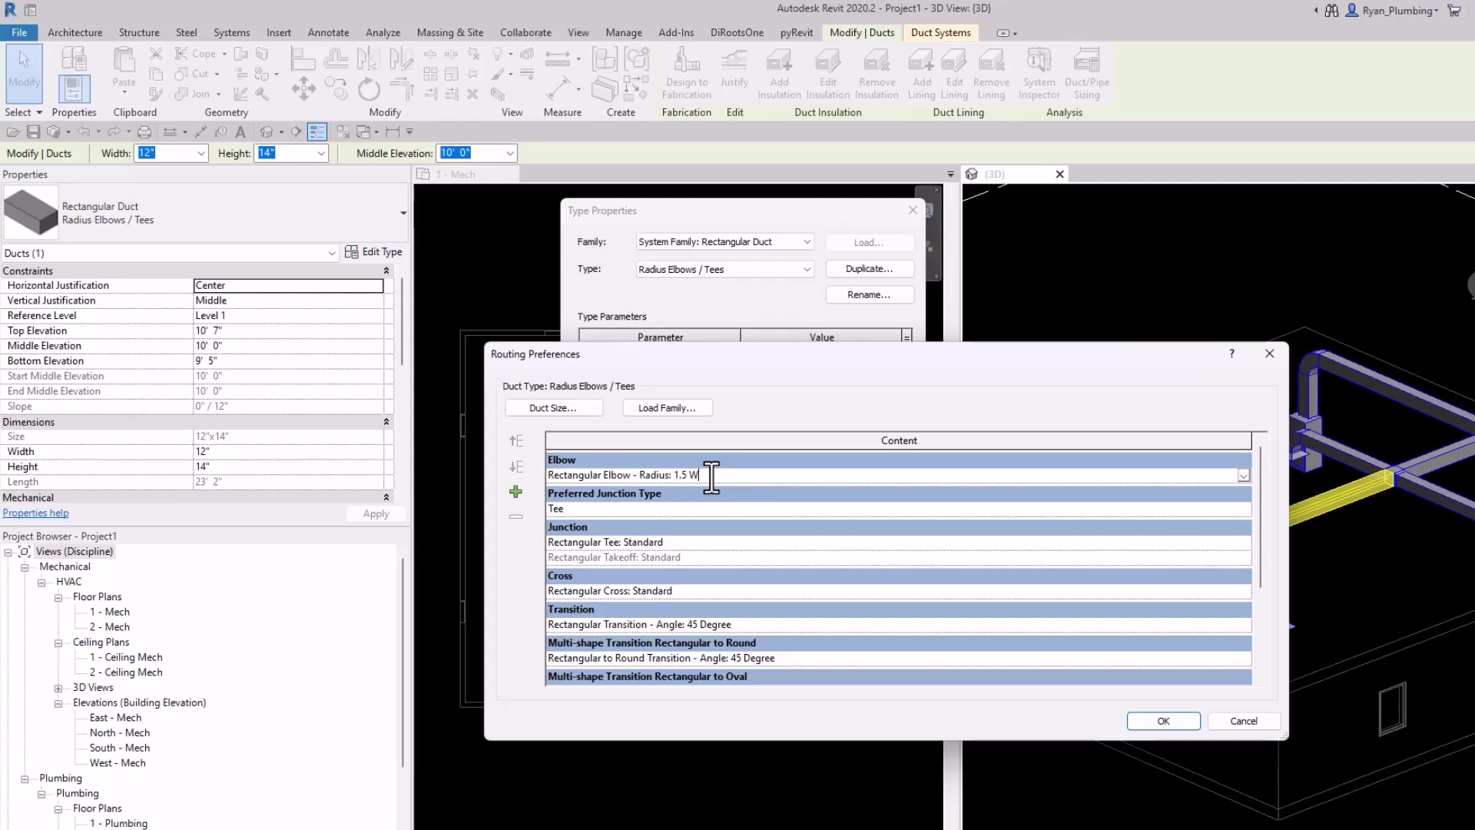
pyautogui.click(1243, 476)
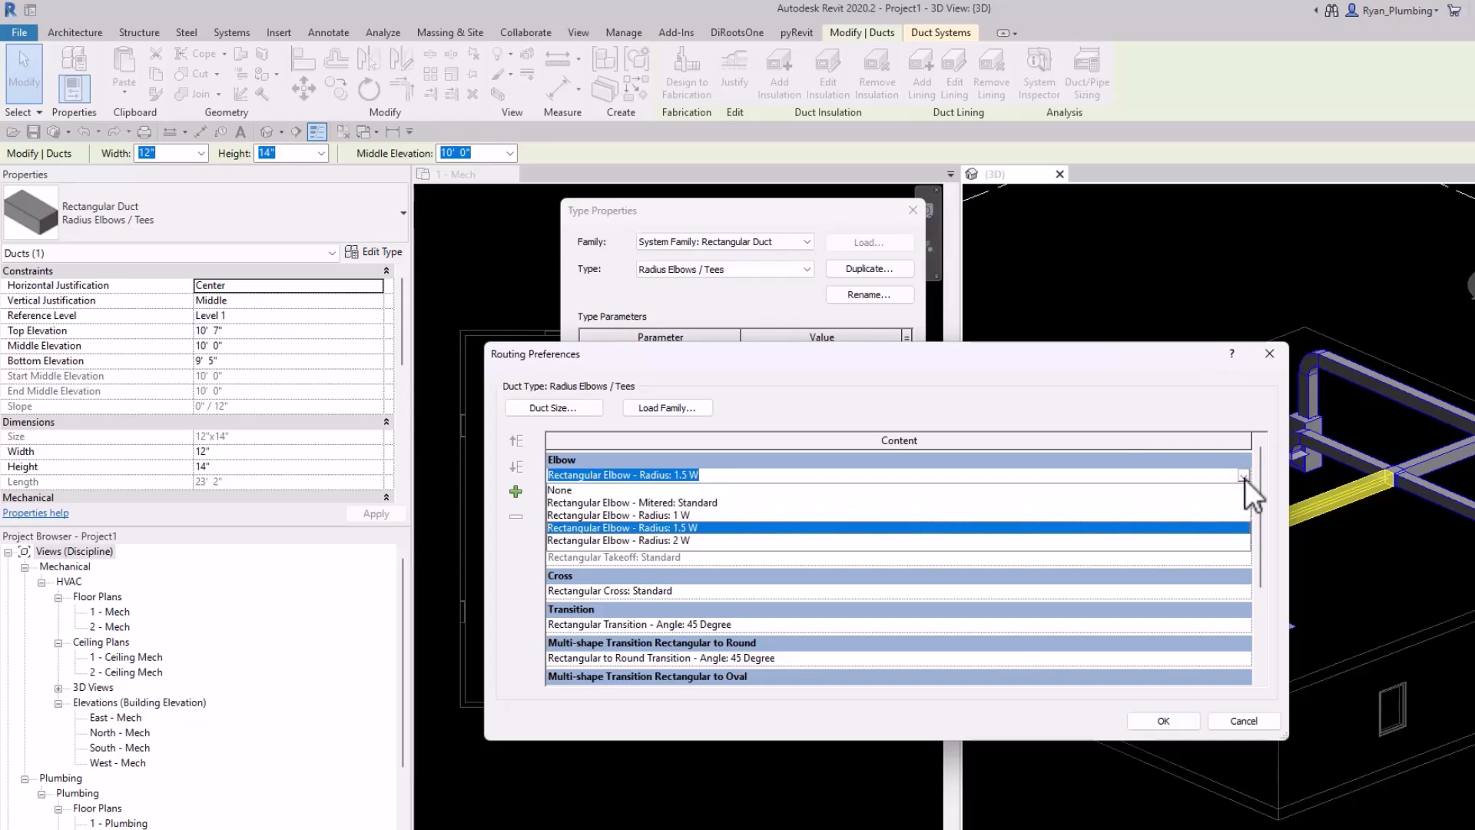
pyautogui.click(689, 515)
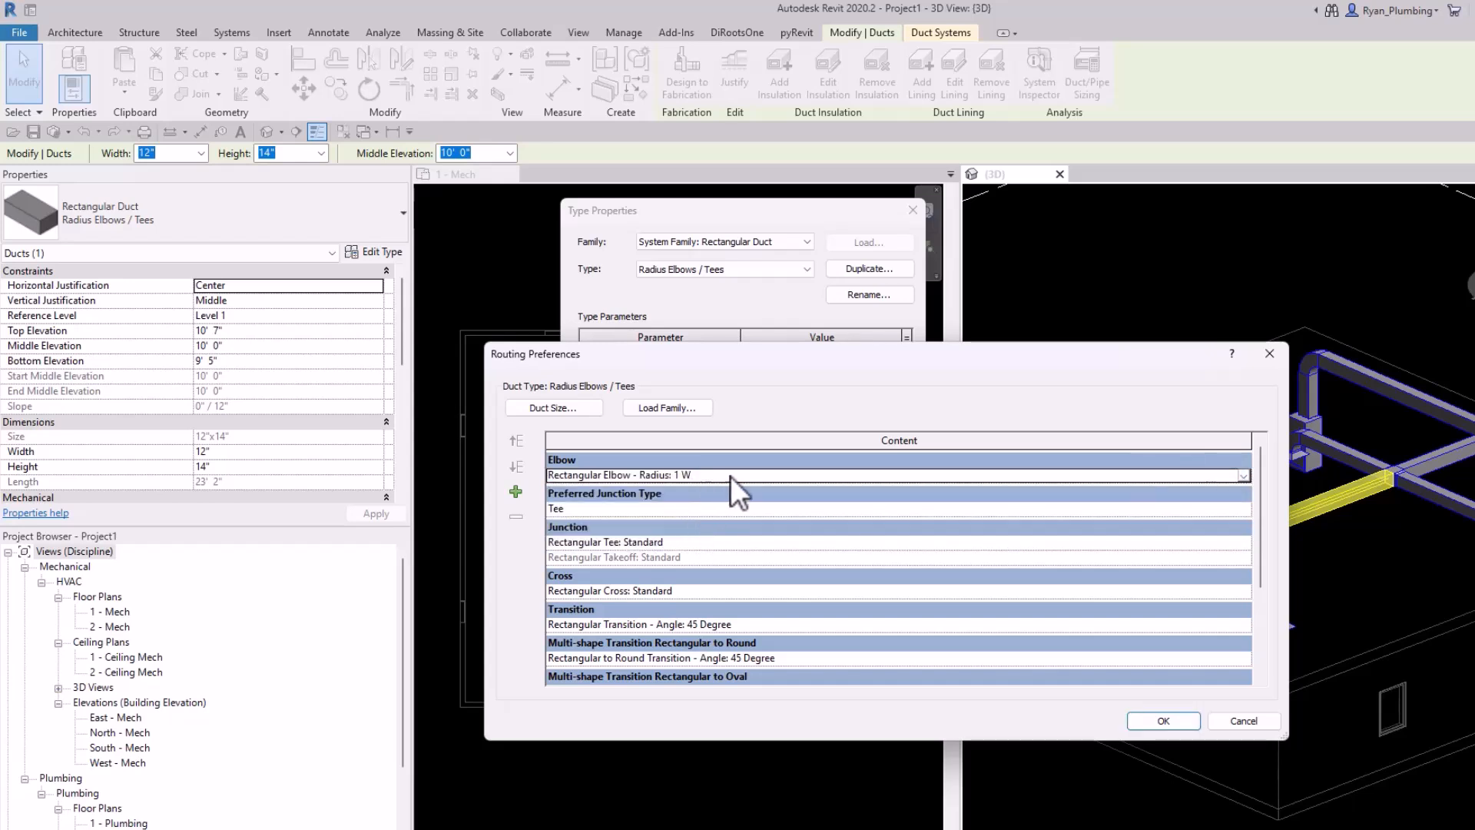
pyautogui.click(1161, 720)
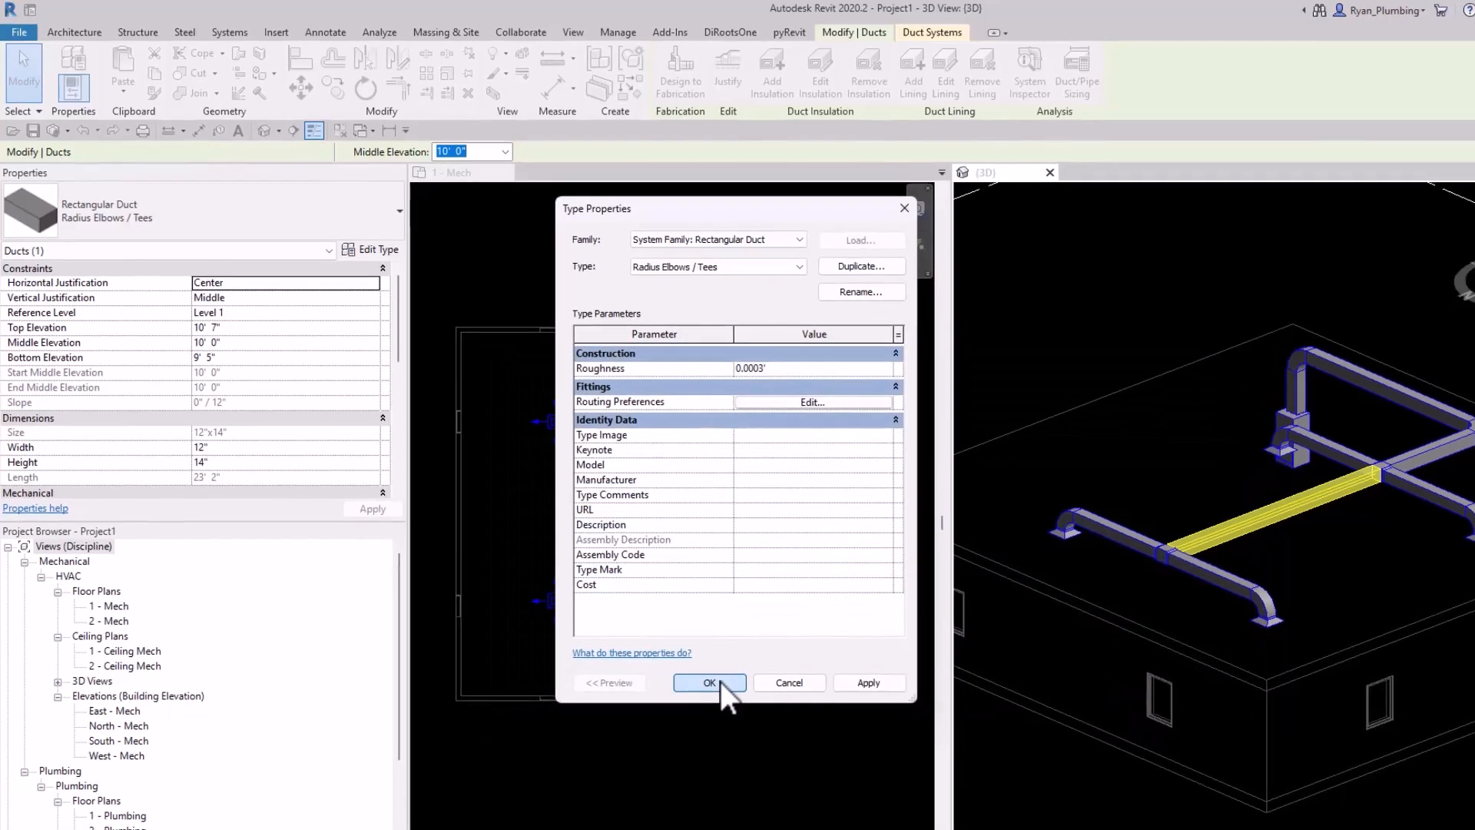
pyautogui.click(722, 684)
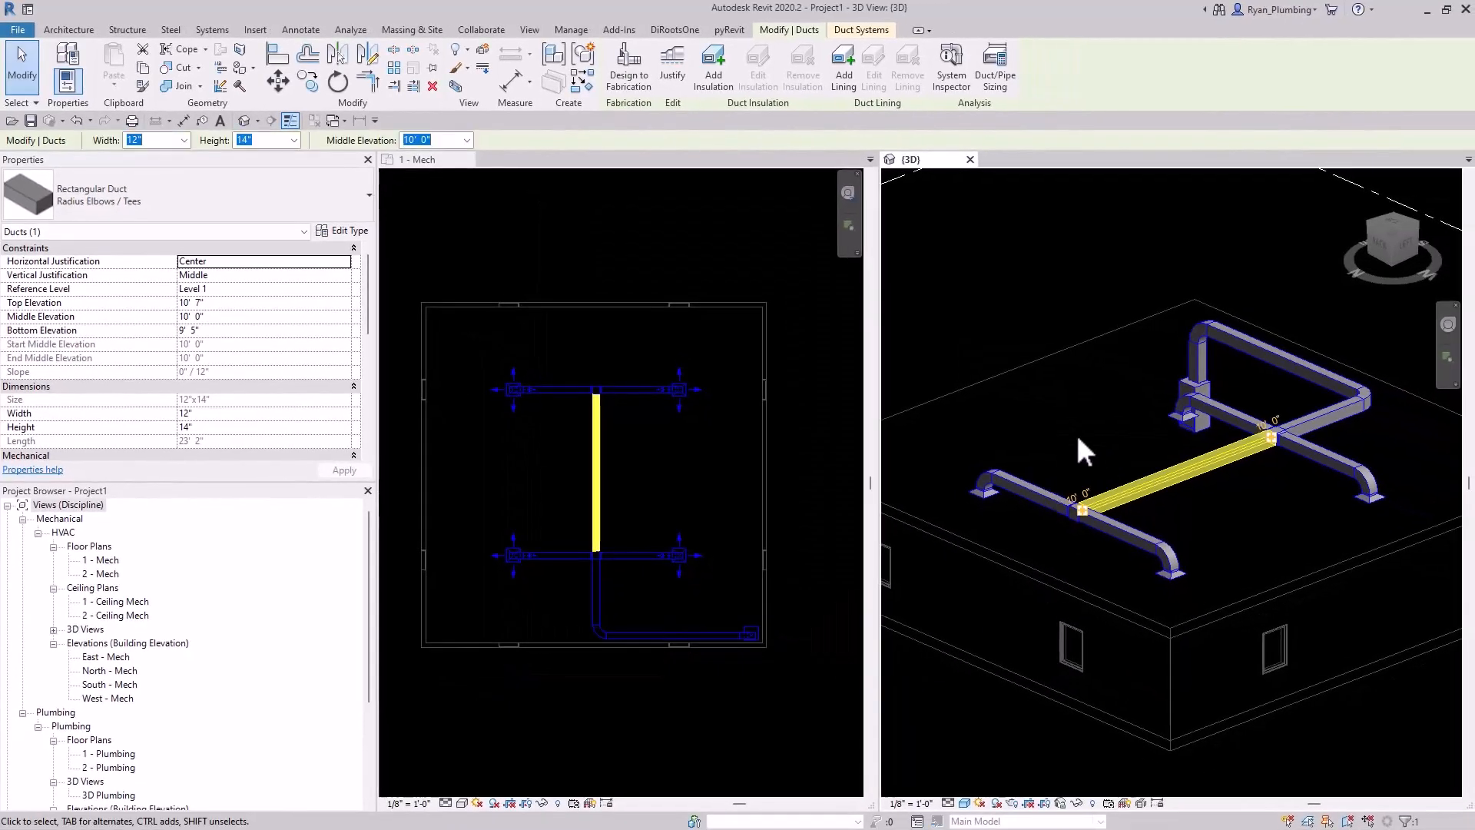
# Undo the last two element attribute modifications.
pyautogui.click(1076, 431)
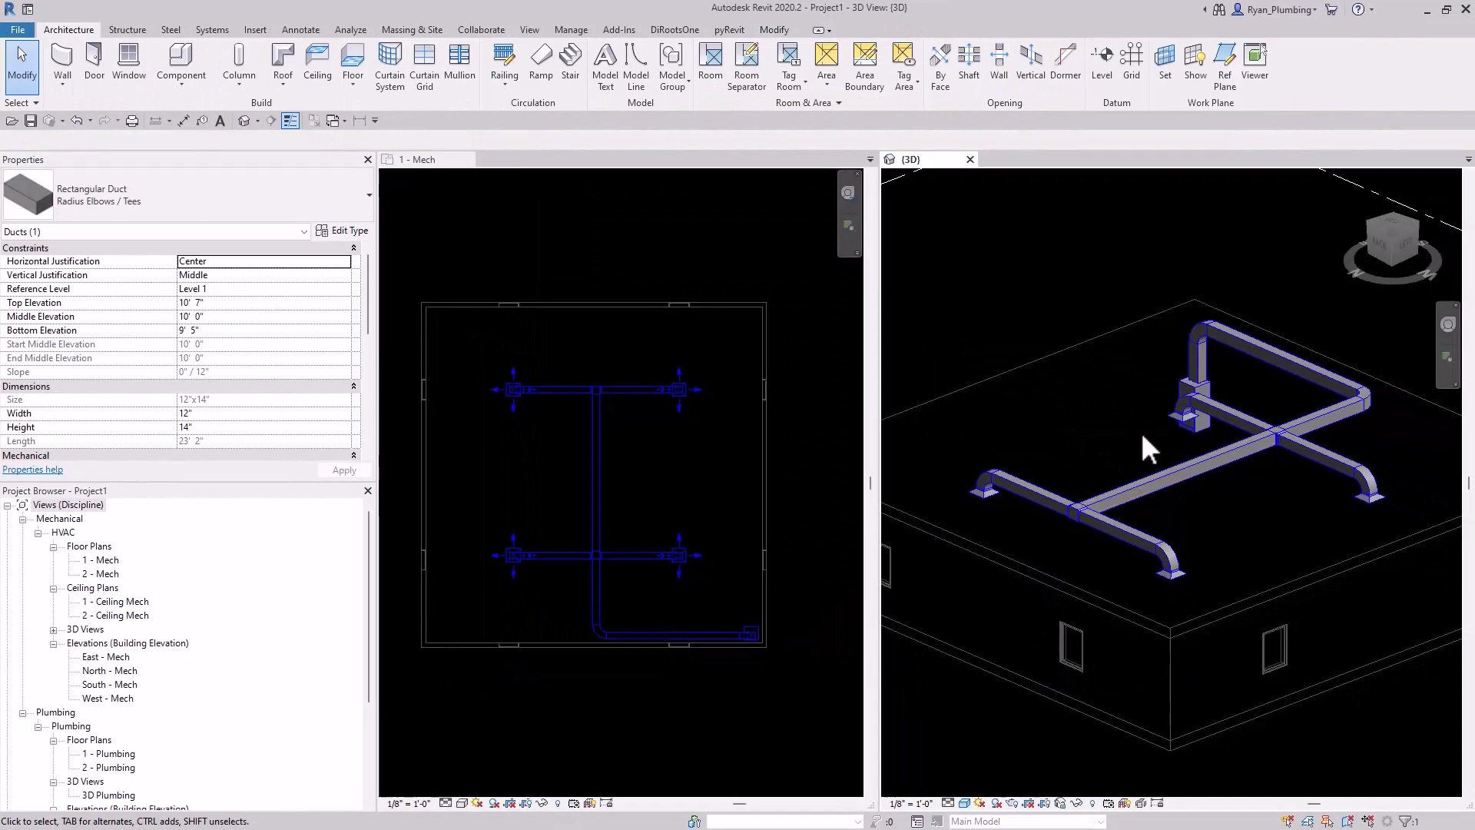
pyautogui.scroll(2, 611, 480)
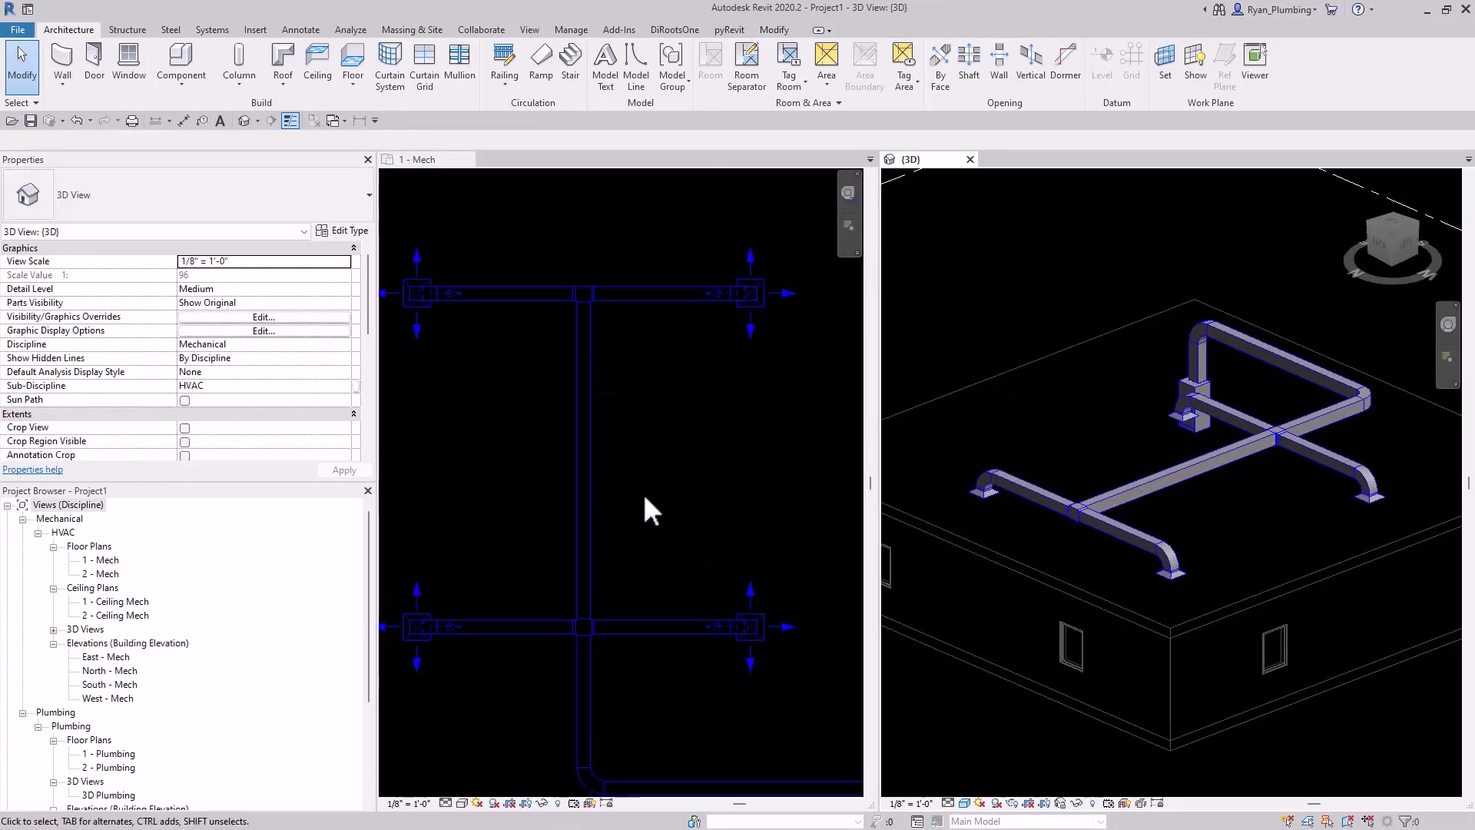
pyautogui.click(642, 490)
pyautogui.scroll(1, 670, 499)
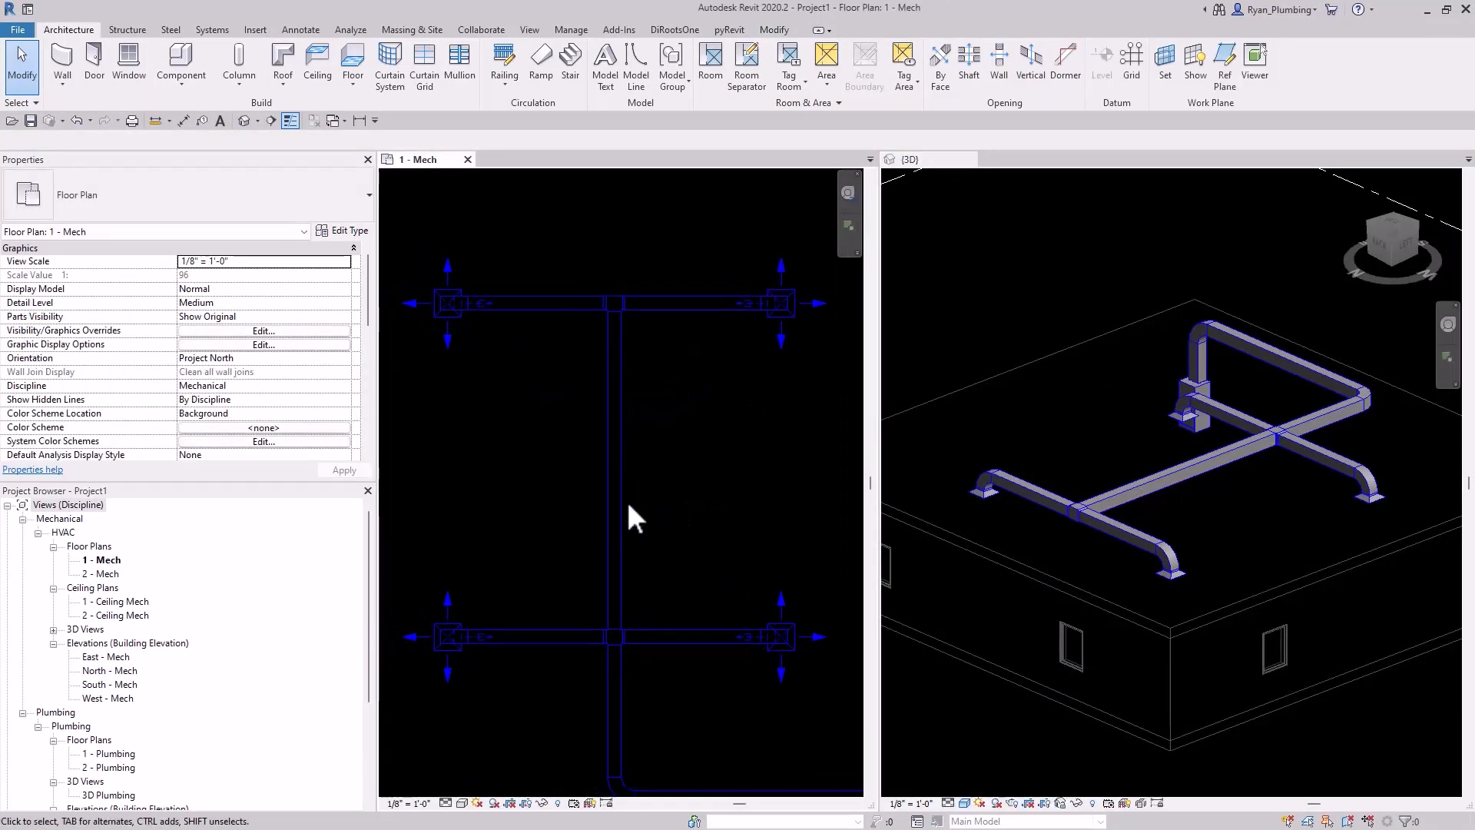
pyautogui.click(90, 120)
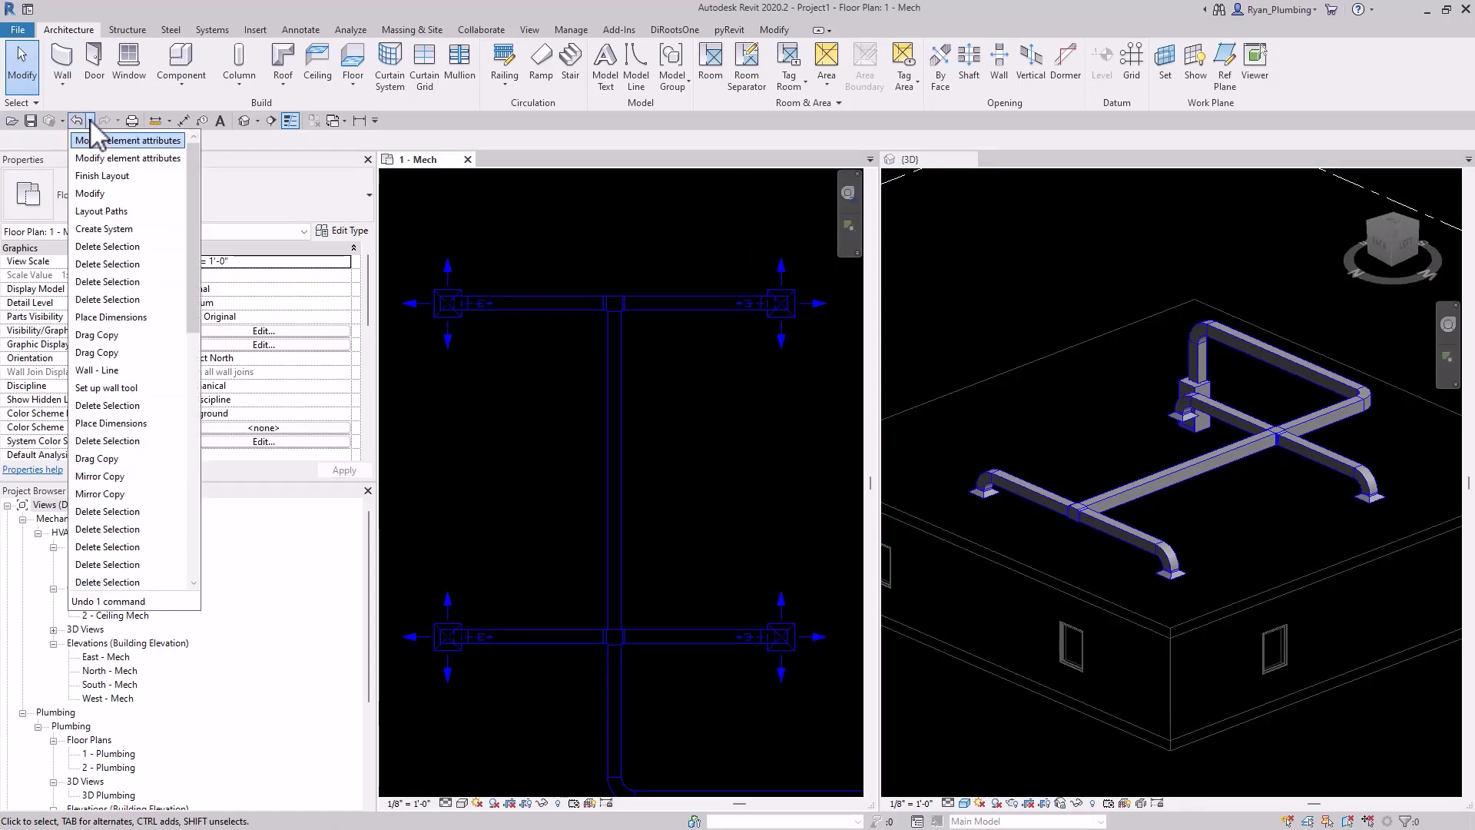
pyautogui.click(128, 159)
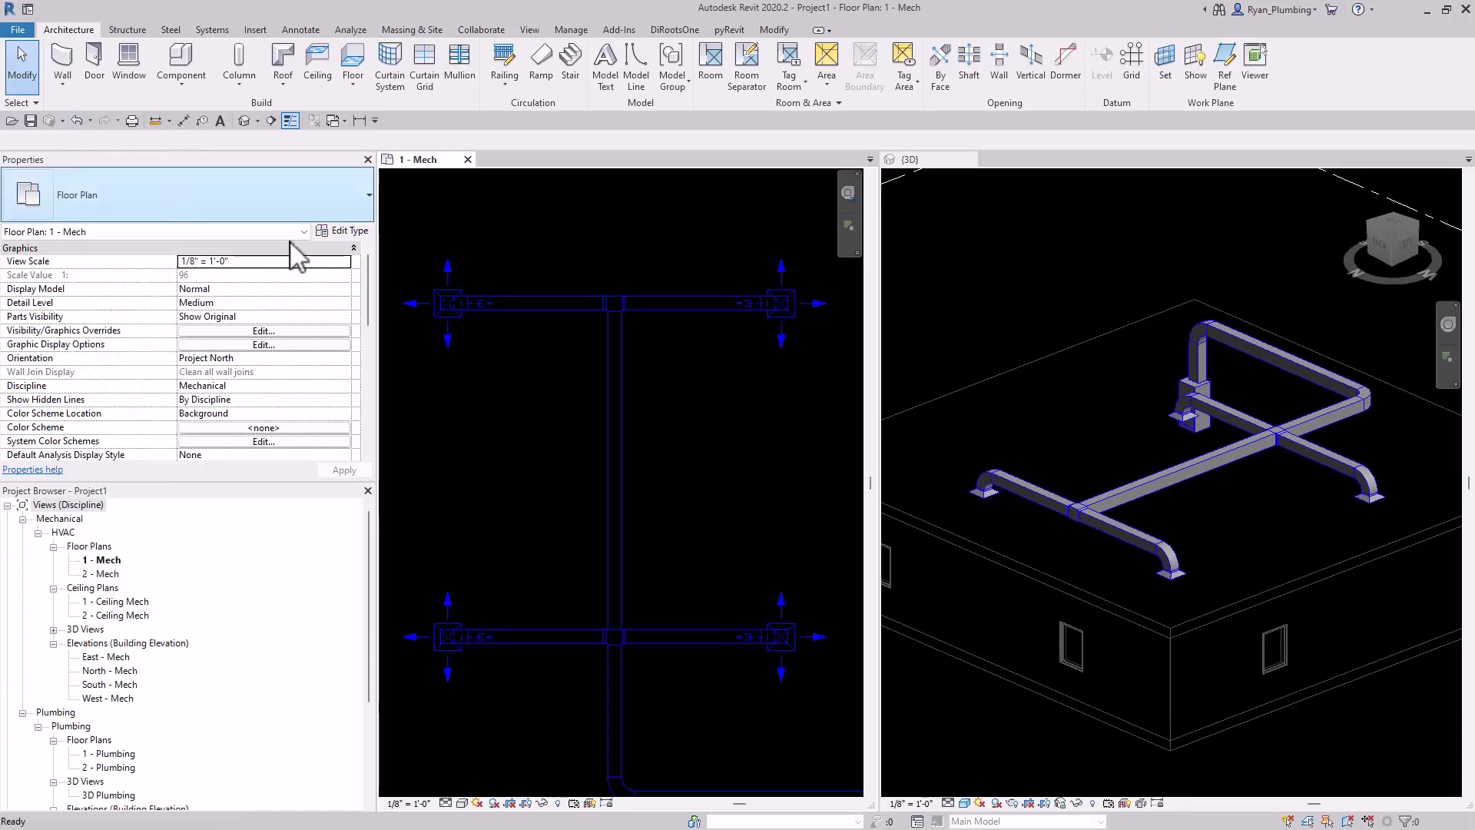
pyautogui.click(619, 446)
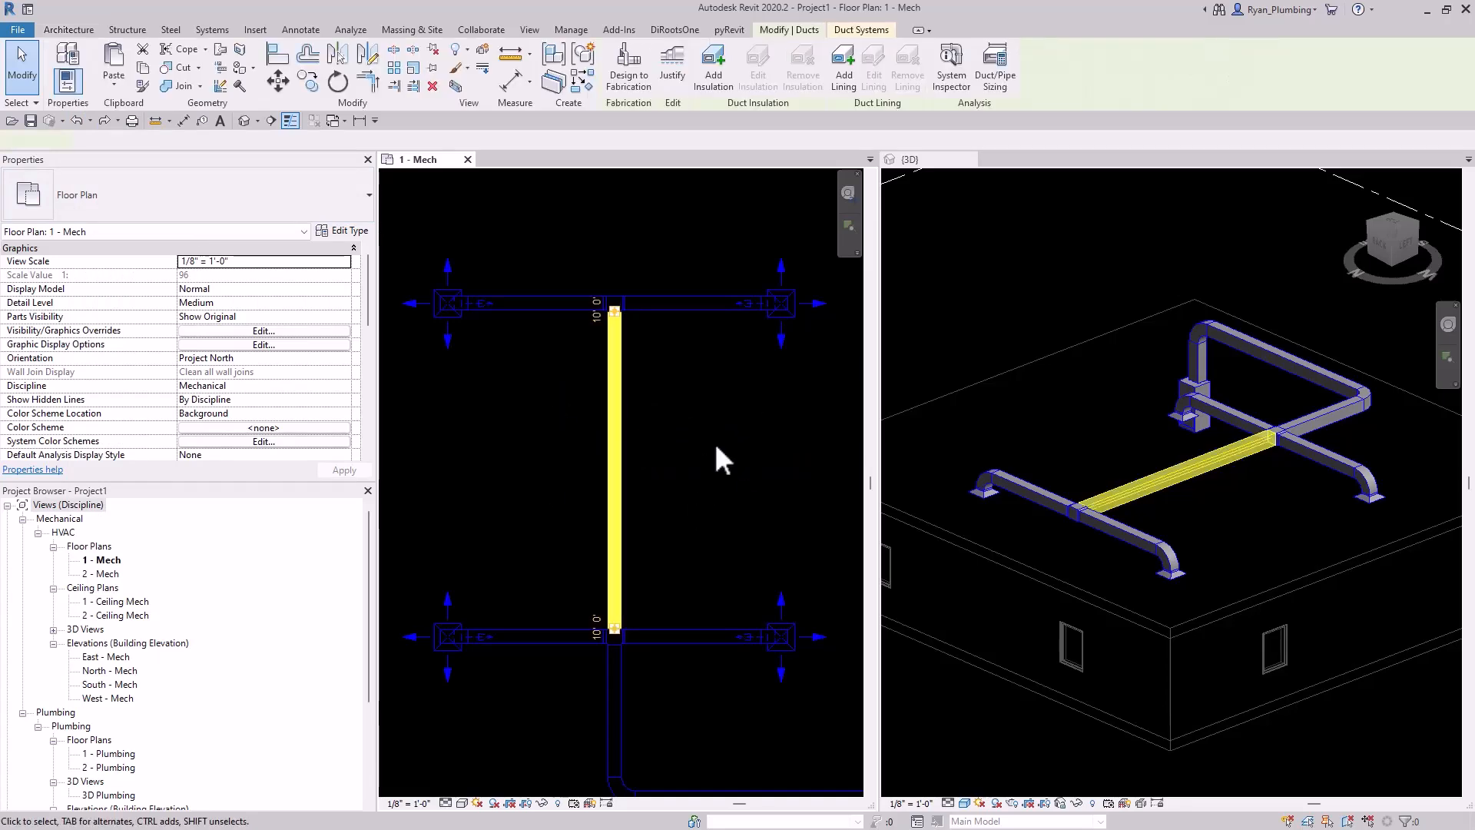
pyautogui.rightClick(614, 423)
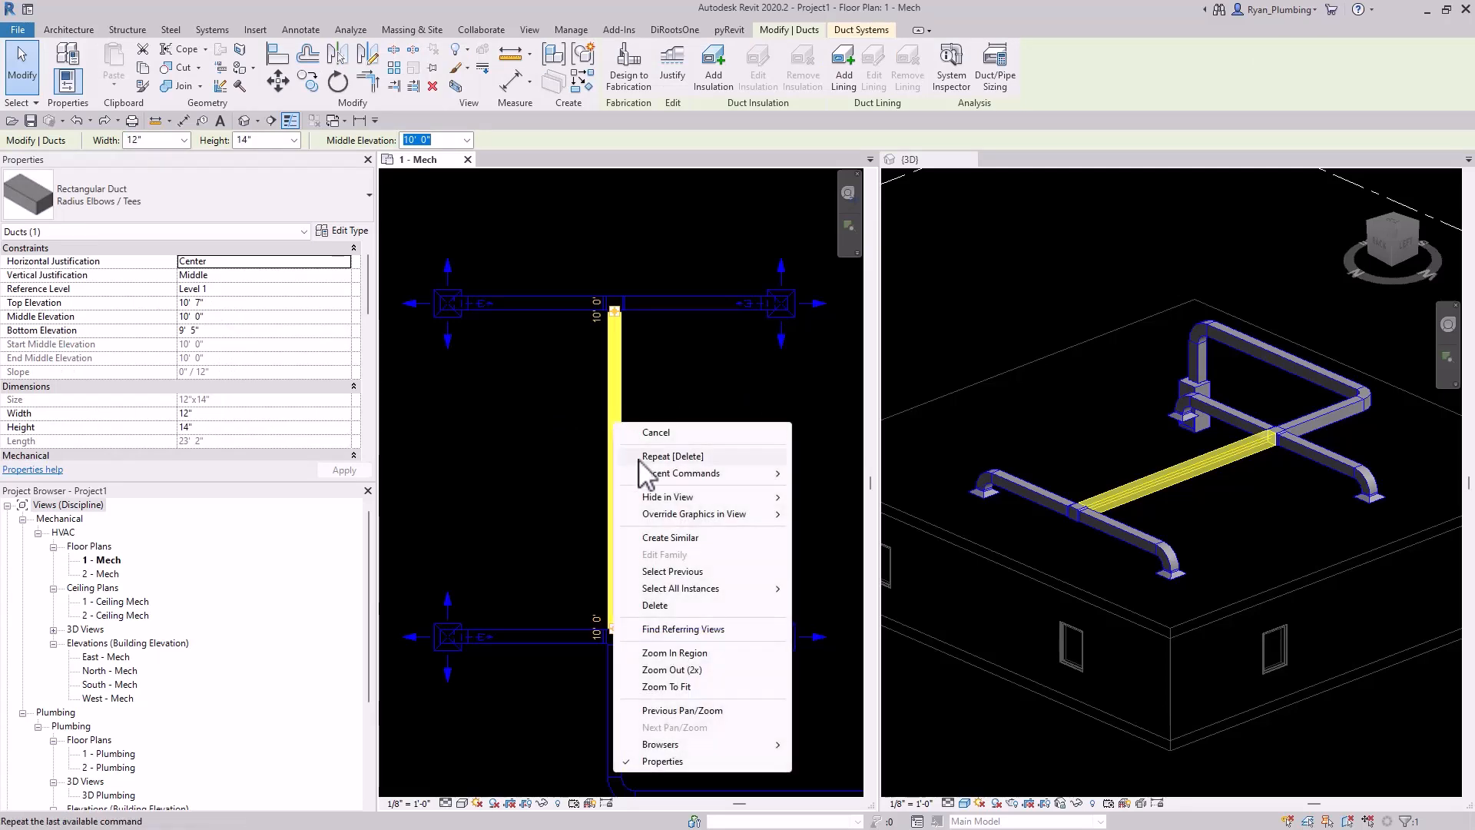
pyautogui.click(630, 432)
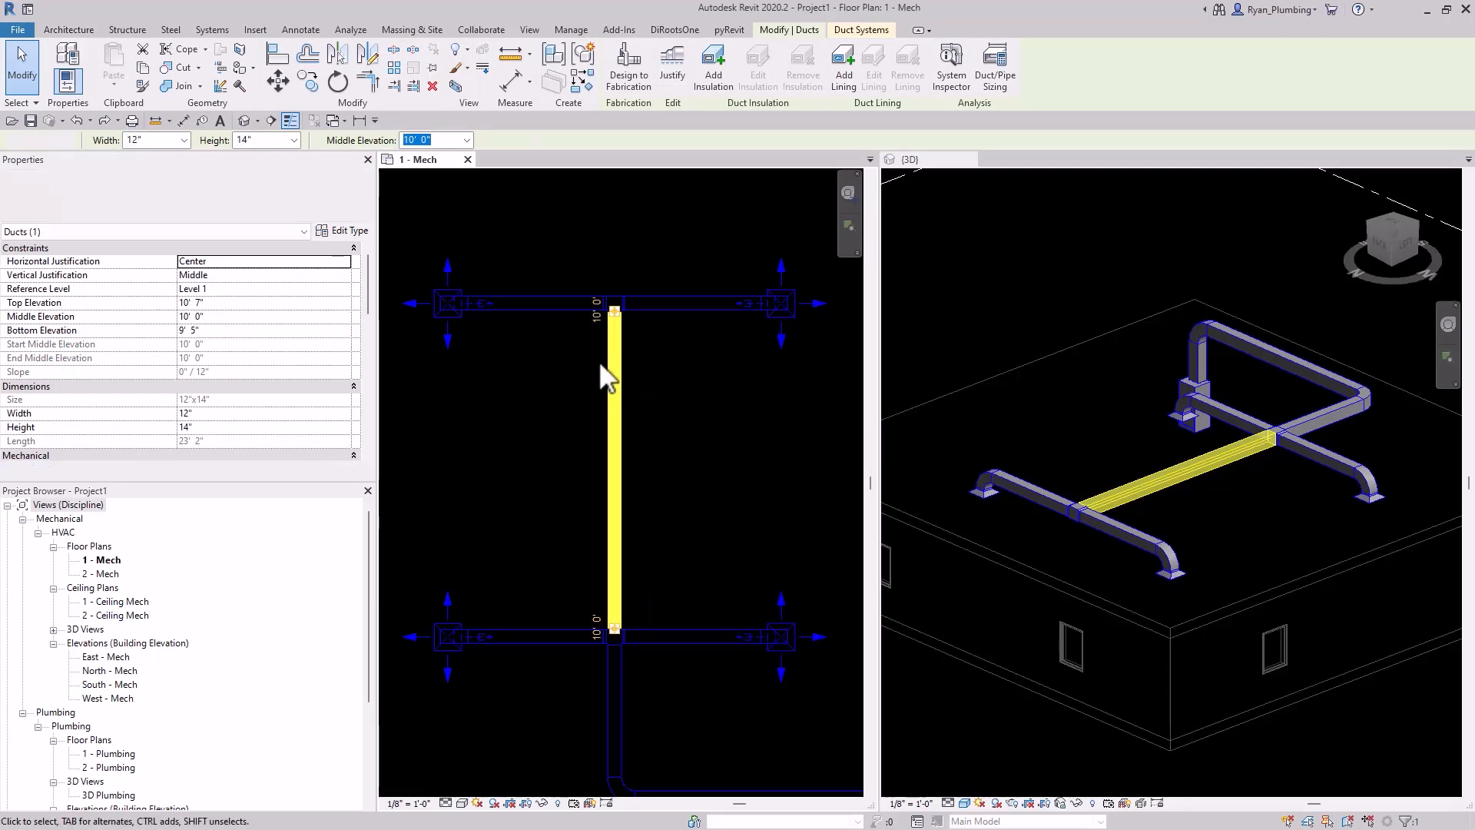
# Using Create Similar on the main duct, draw an L-shaped 12" x 14" duct with a 90° bend between the branches in the plan.
pyautogui.click(621, 419)
pyautogui.rightClick(620, 419)
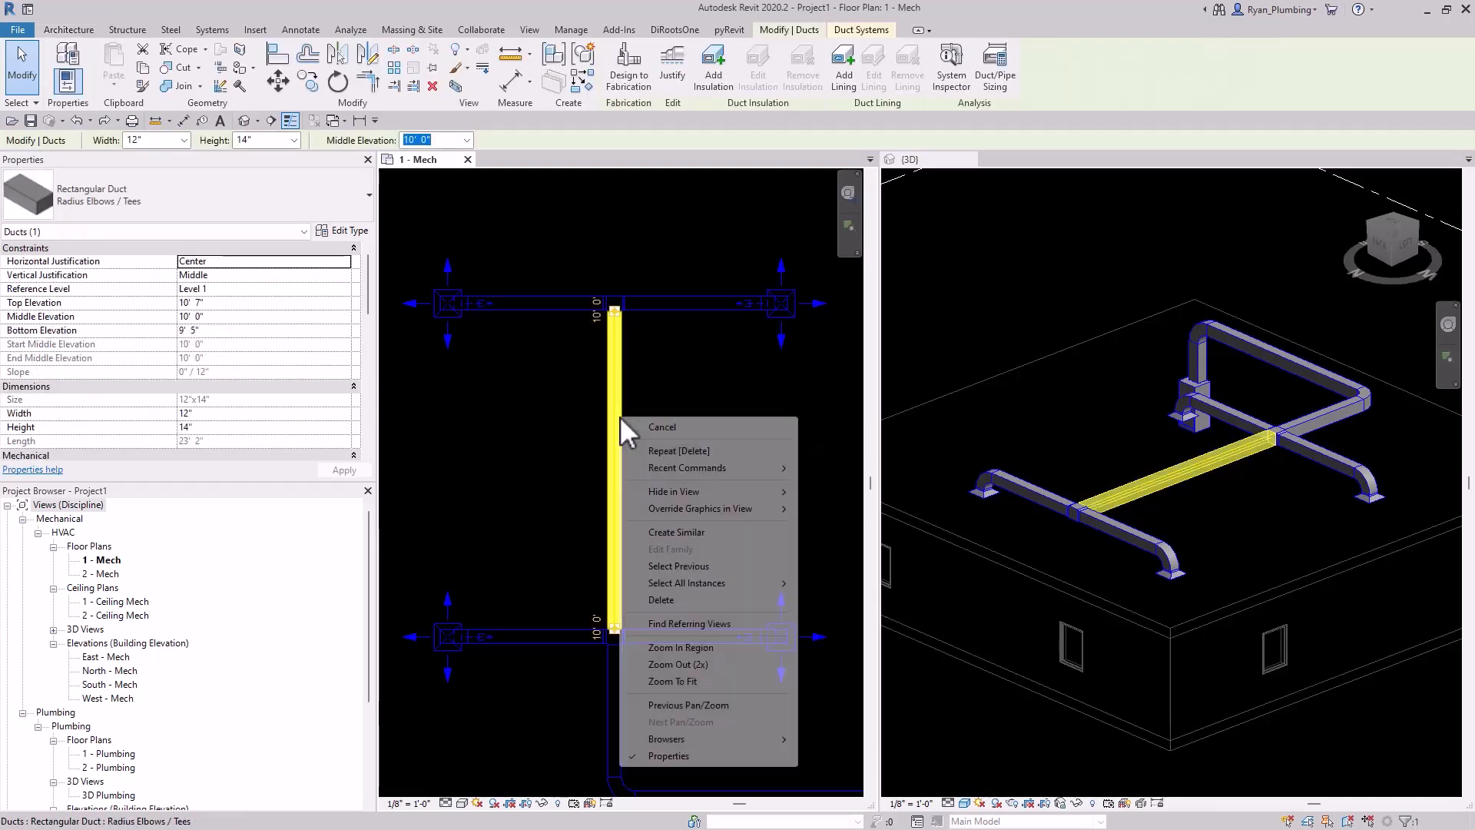
pyautogui.click(681, 532)
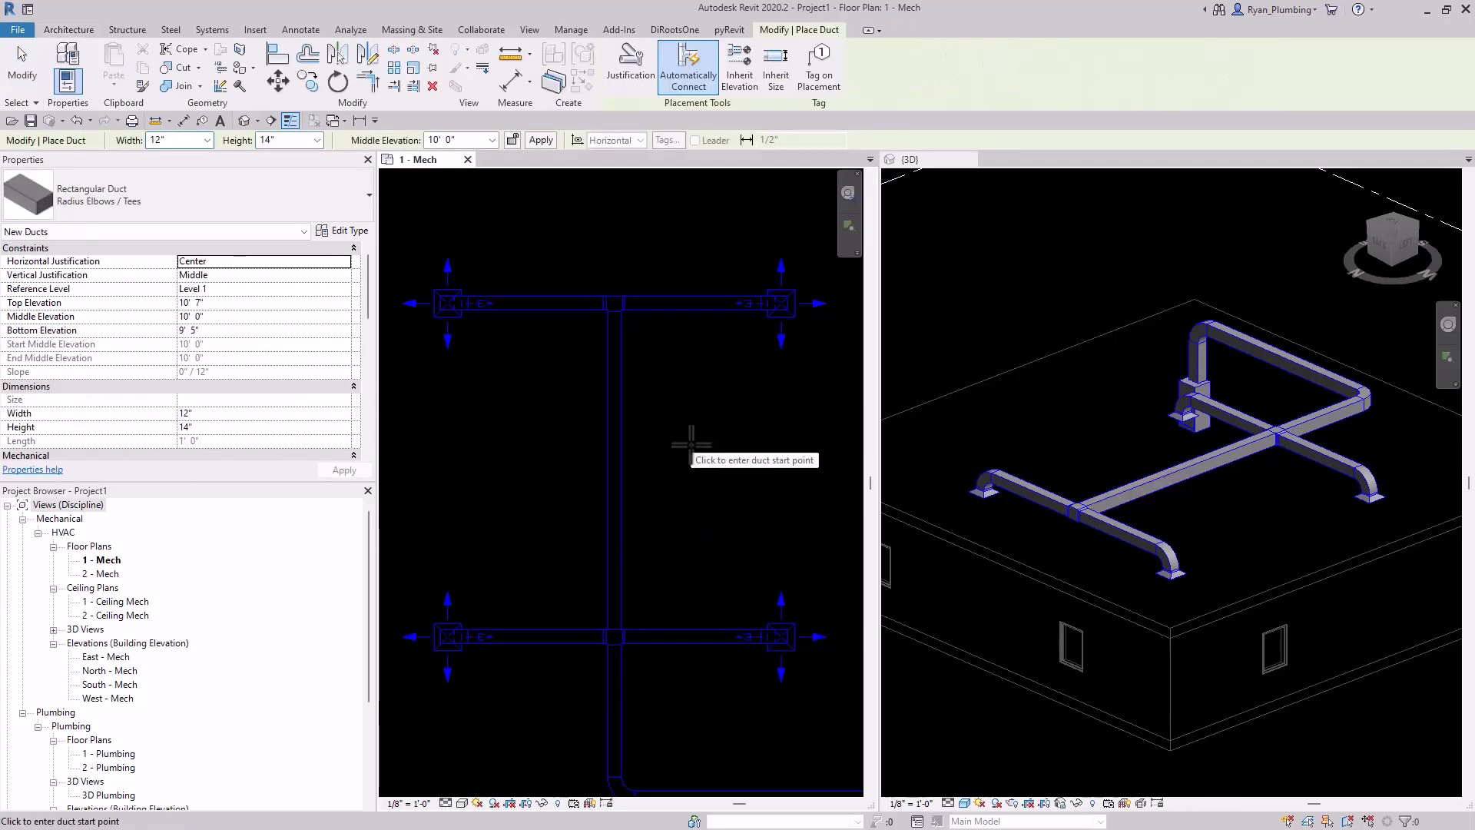
pyautogui.click(690, 443)
pyautogui.click(690, 381)
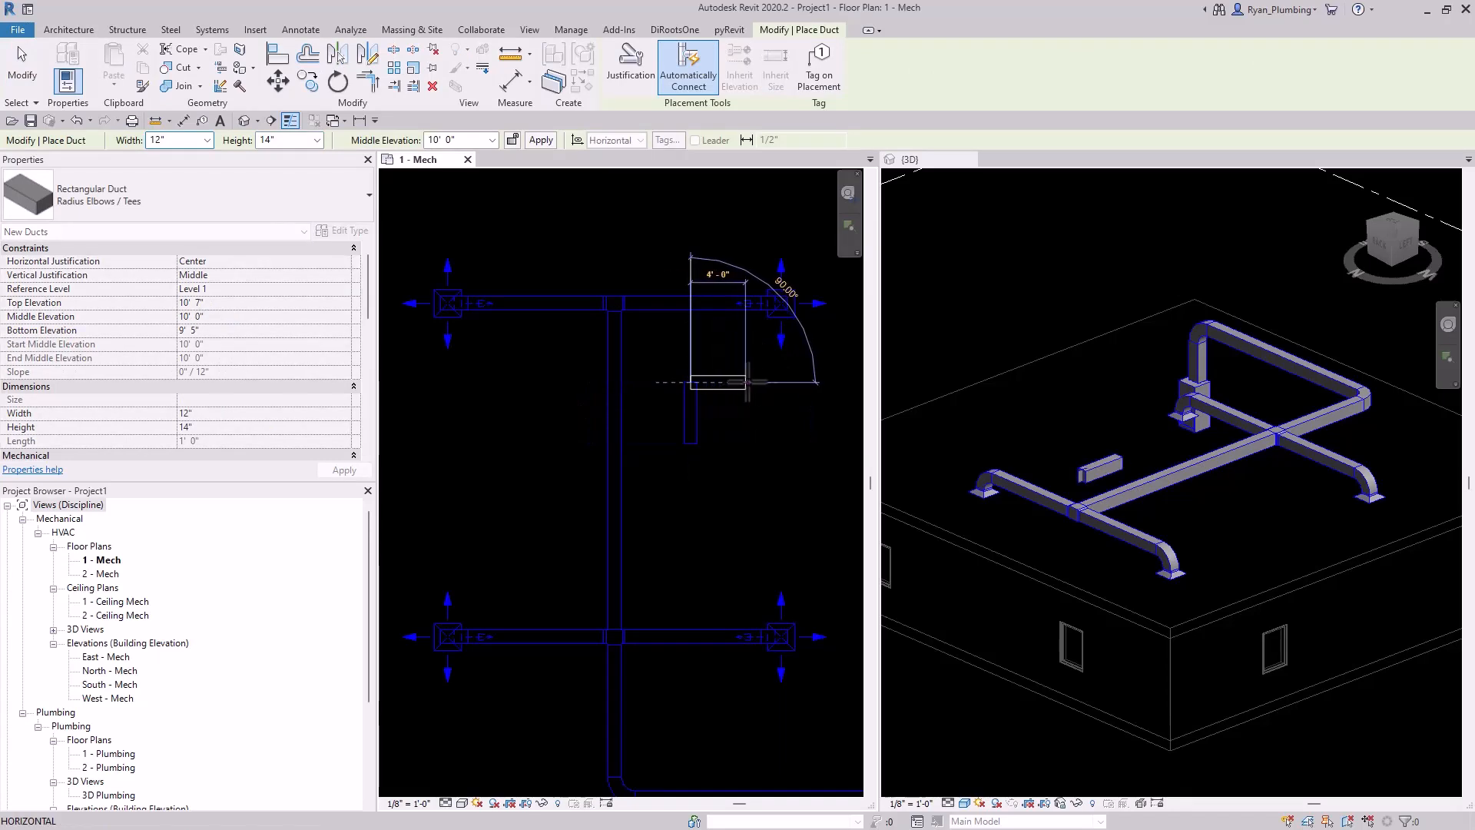
pyautogui.click(758, 382)
pyautogui.scroll(6, 753, 407)
pyautogui.moveTo(750, 418); pyautogui.dragTo(780, 539, button='middle')
pyautogui.scroll(-1, 733, 512)
pyautogui.press('Escape')
pyautogui.press('Escape')
pyautogui.middleClick(595, 419)
pyautogui.middleClick(595, 418)
pyautogui.scroll(9, 753, 399)
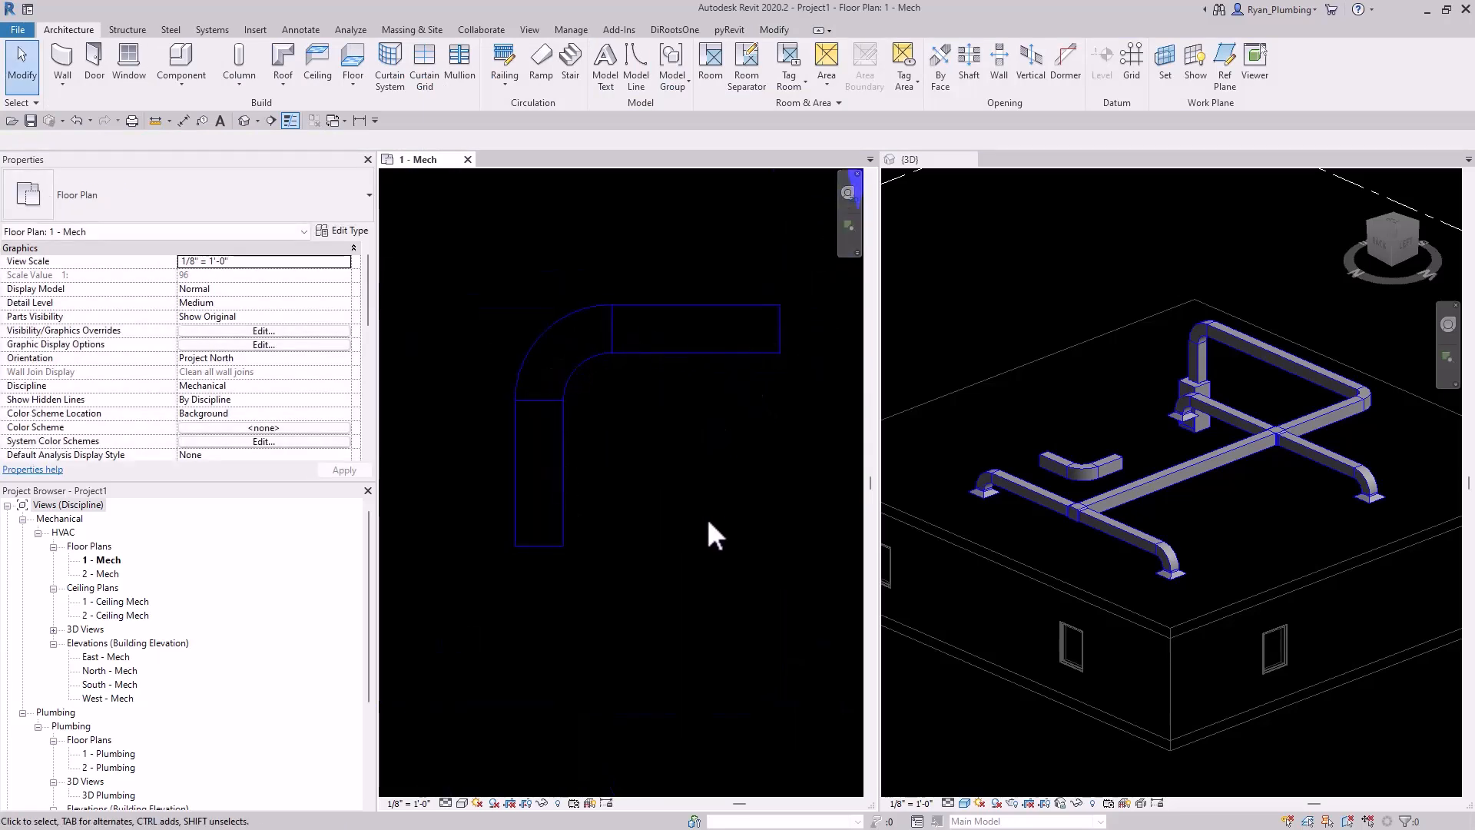
# Set the elbow in the sample duct's routing preferences to Rectangular Elbow - Radius: 1 W and accept the type changes.
pyautogui.click(692, 349)
pyautogui.click(344, 230)
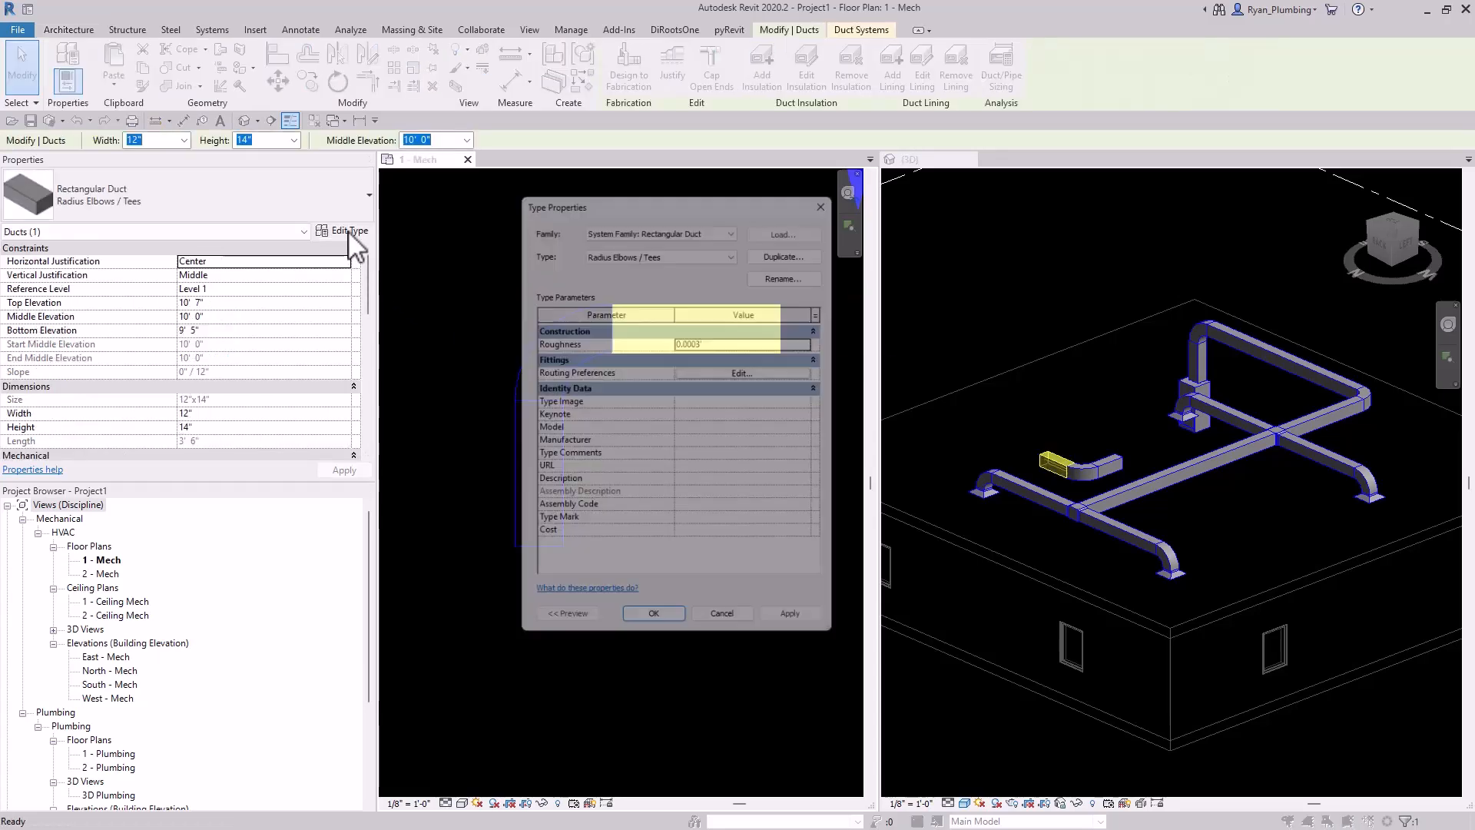
pyautogui.click(753, 372)
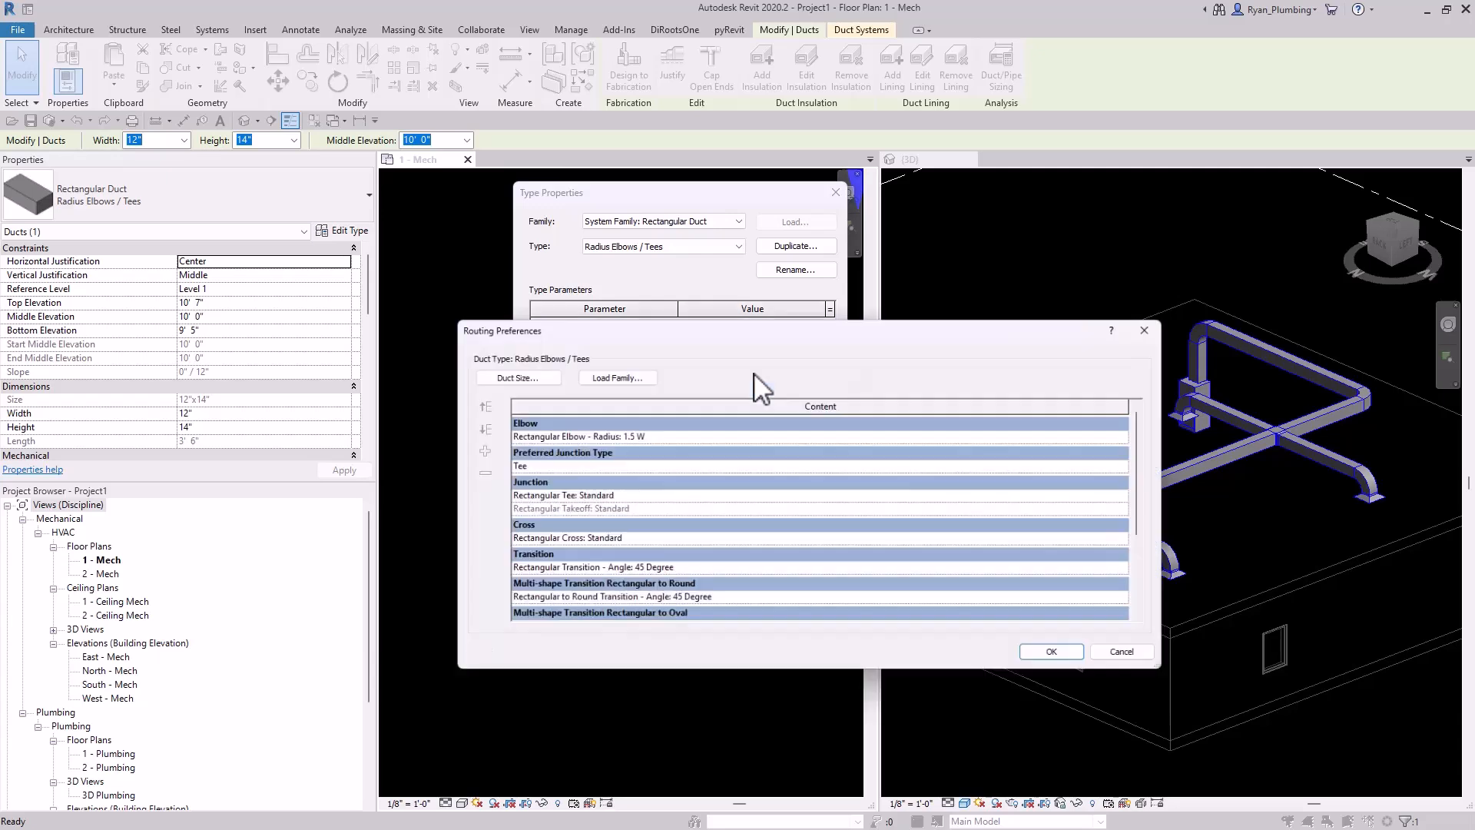
pyautogui.click(705, 434)
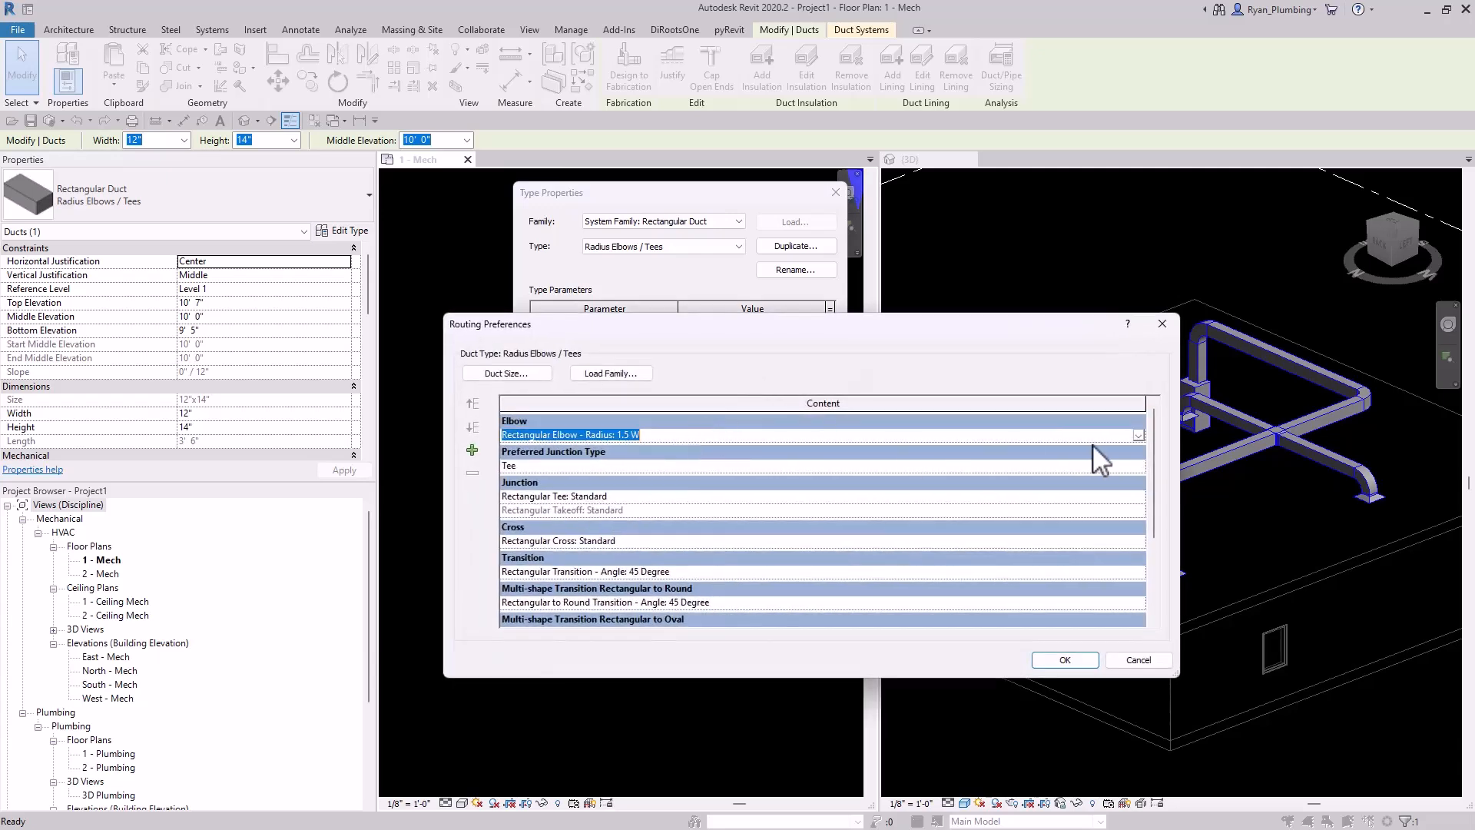
pyautogui.click(1137, 436)
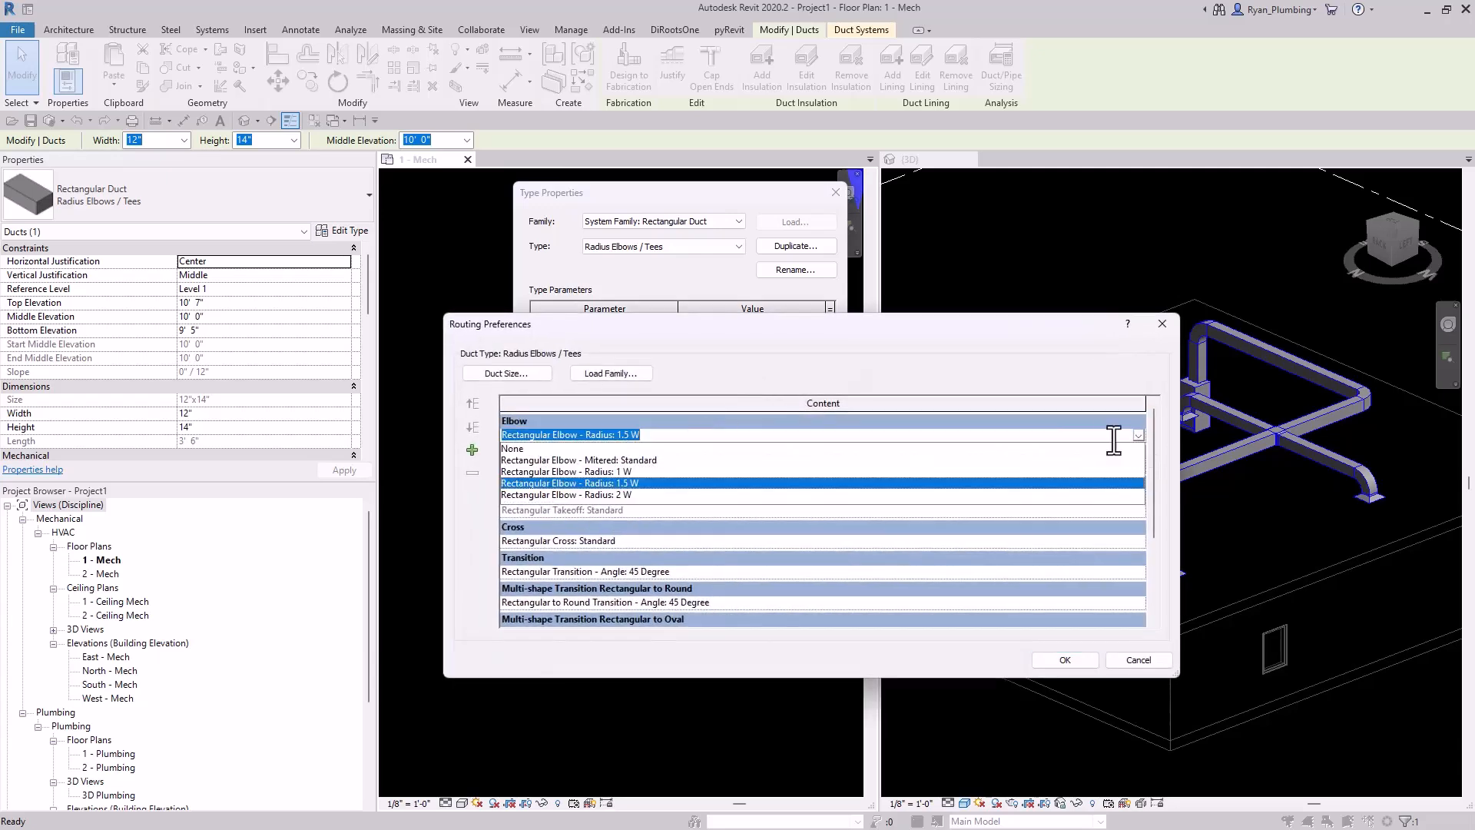
pyautogui.click(630, 471)
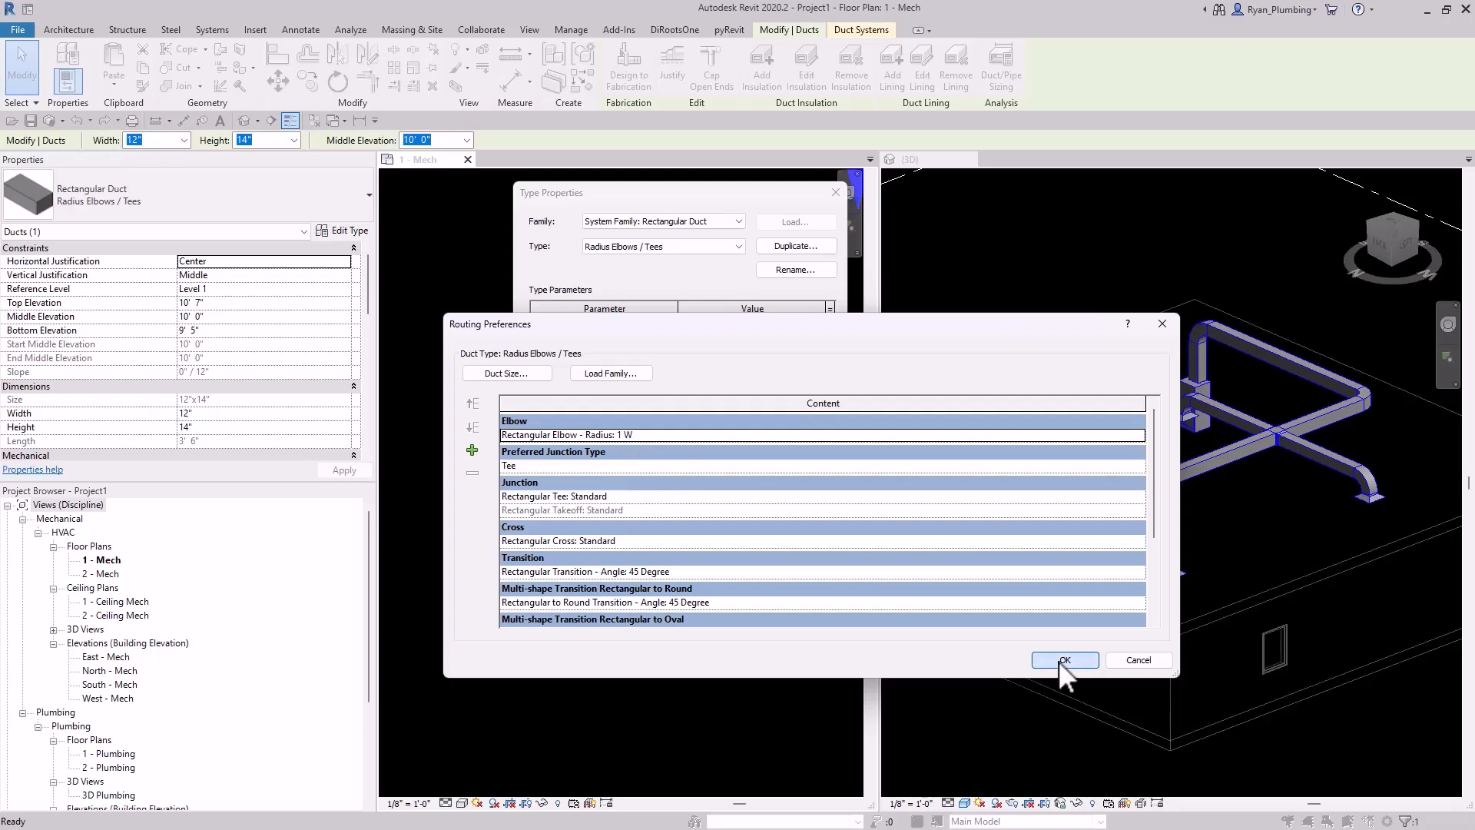
pyautogui.click(1059, 661)
pyautogui.click(655, 630)
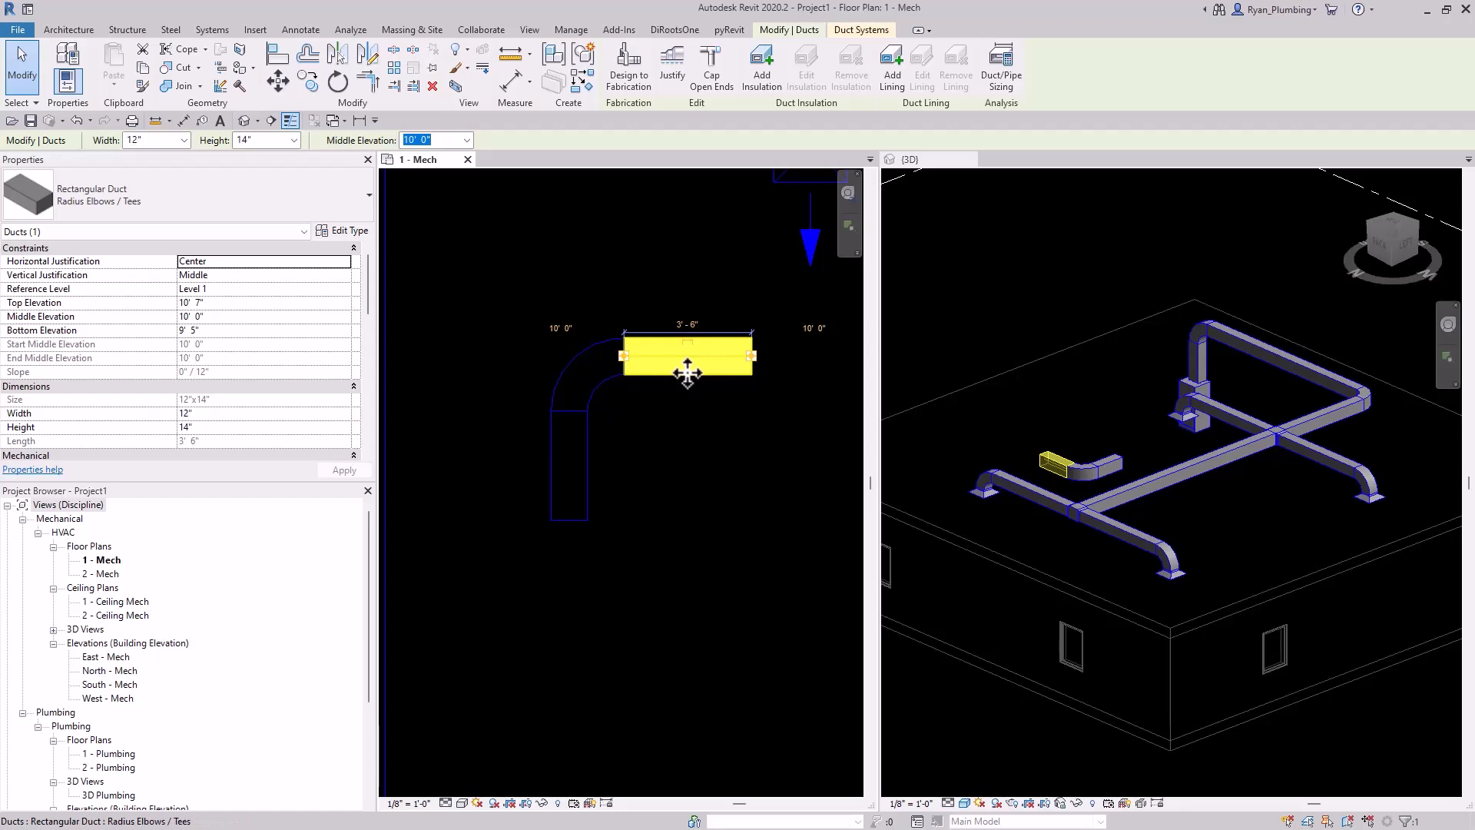
# Using Create Similar, draw a second L-shaped 12" x 14" duct with a 90° bend directly below the first in the plan.
pyautogui.rightClick(689, 369)
pyautogui.click(738, 487)
pyautogui.scroll(-3, 666, 258)
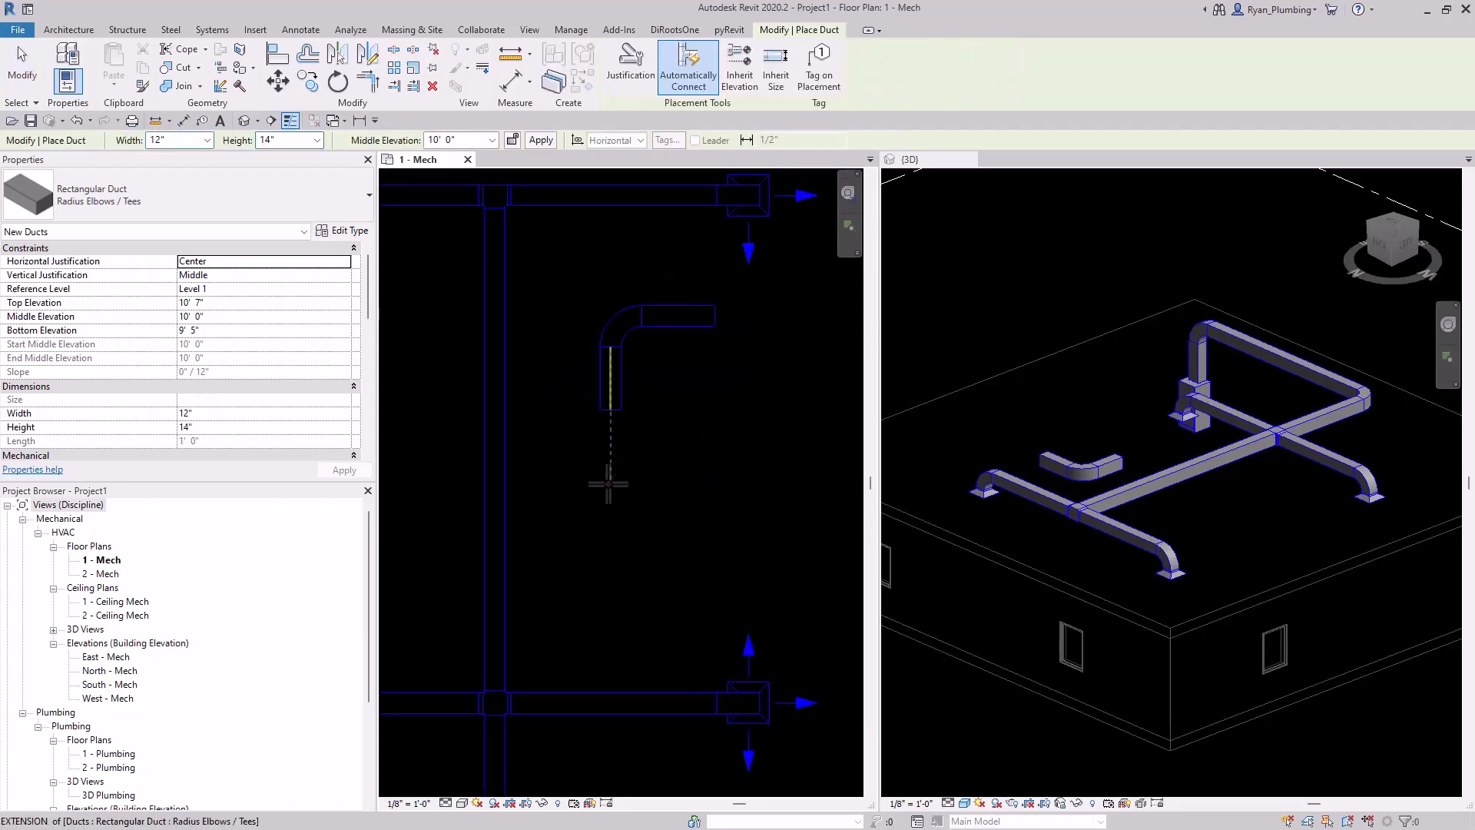
pyautogui.click(613, 582)
pyautogui.click(615, 490)
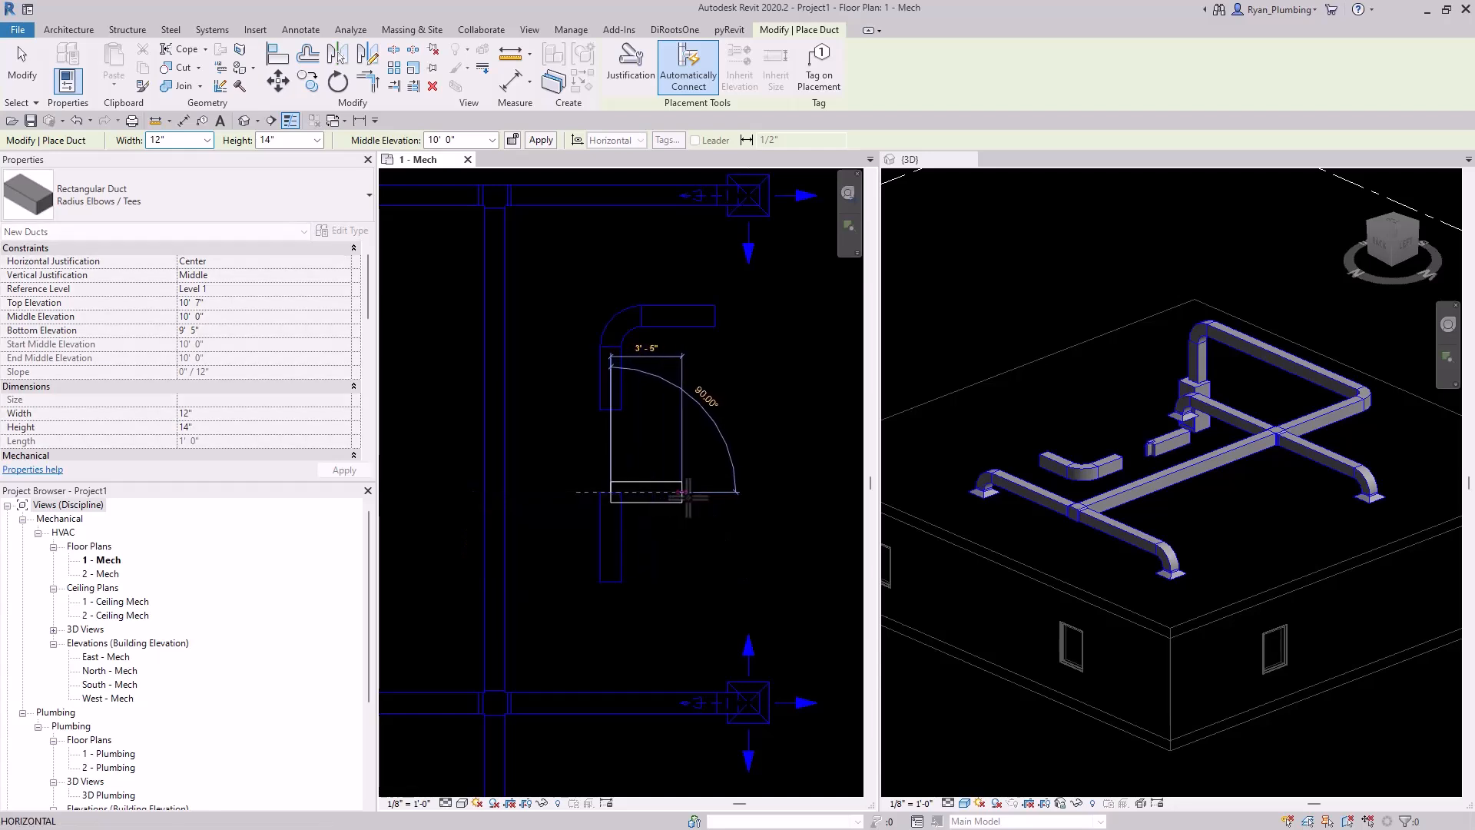
pyautogui.click(715, 492)
pyautogui.press('Escape')
pyautogui.press('Escape')
pyautogui.scroll(2, 683, 453)
pyautogui.moveTo(691, 457); pyautogui.dragTo(694, 492, button='middle')
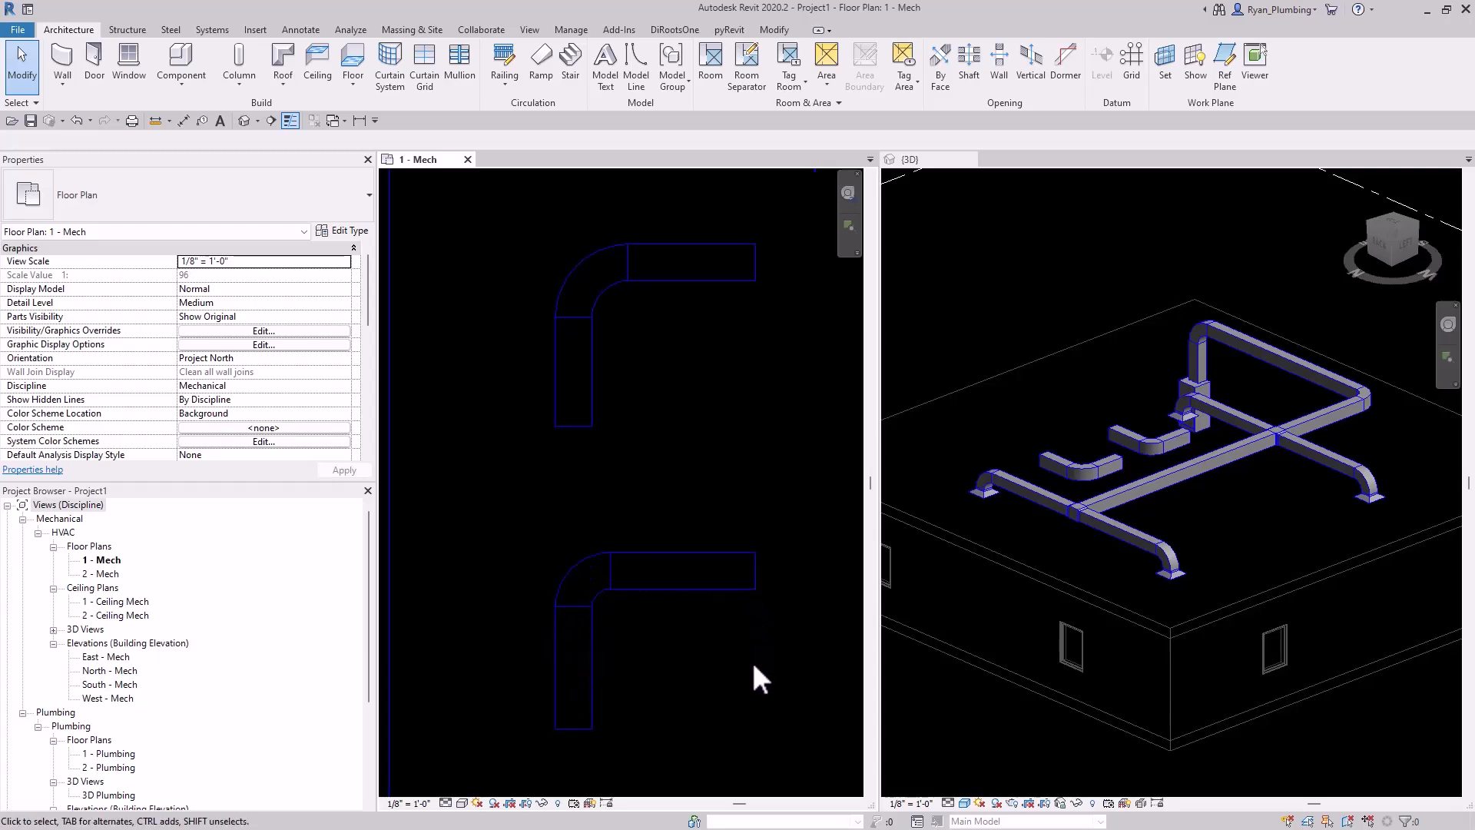
pyautogui.moveTo(736, 652)
pyautogui.mouseDown(button='middle')
pyautogui.moveTo(744, 685)
pyautogui.moveTo(712, 662)
pyautogui.moveTo(690, 669)
pyautogui.mouseUp(button='middle')
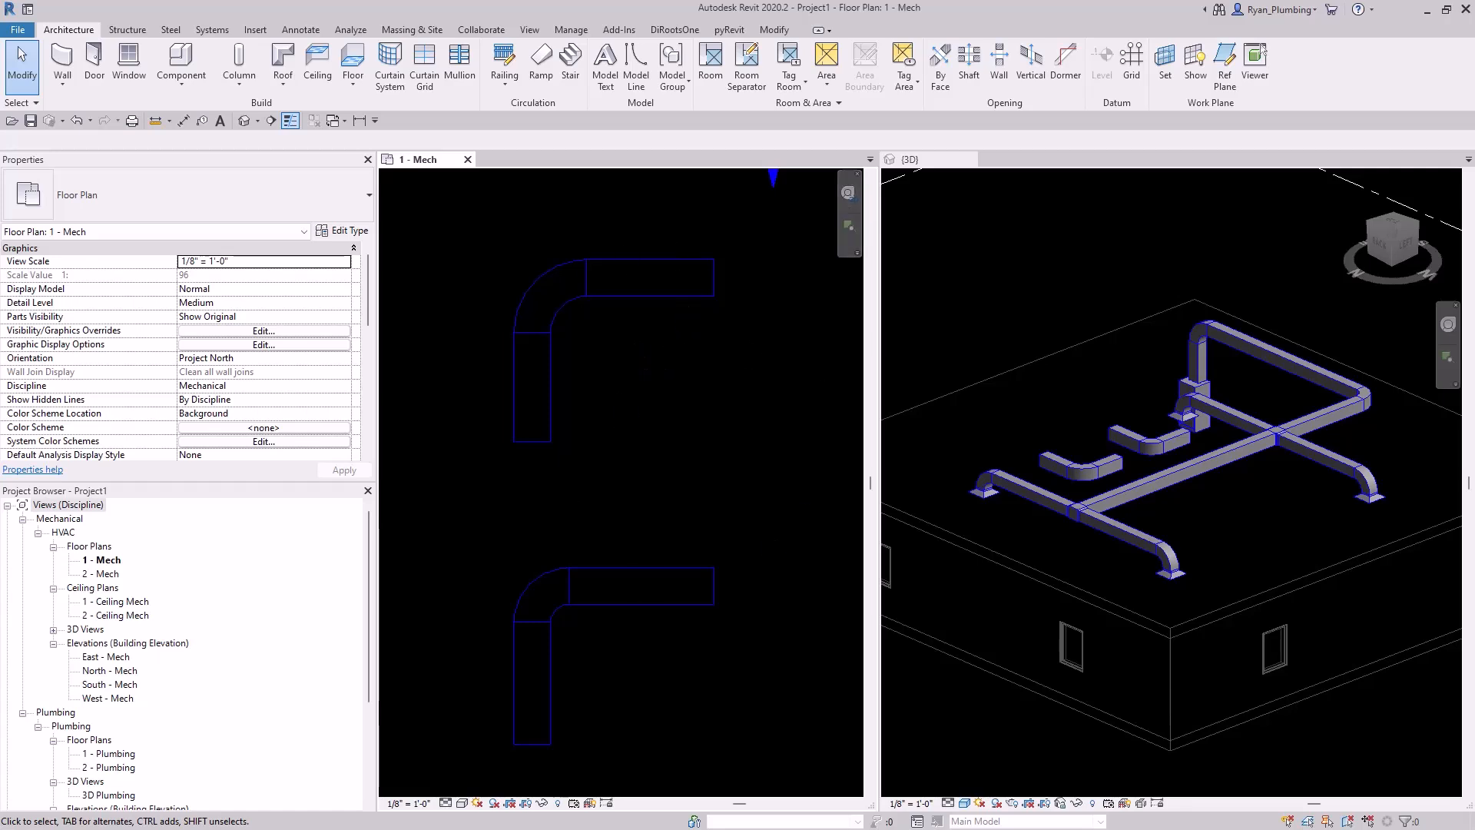
# Override the Supply Air duct system's line color with the light blue RGB 051-153-255 in its type's graphic overrides.
pyautogui.click(669, 297)
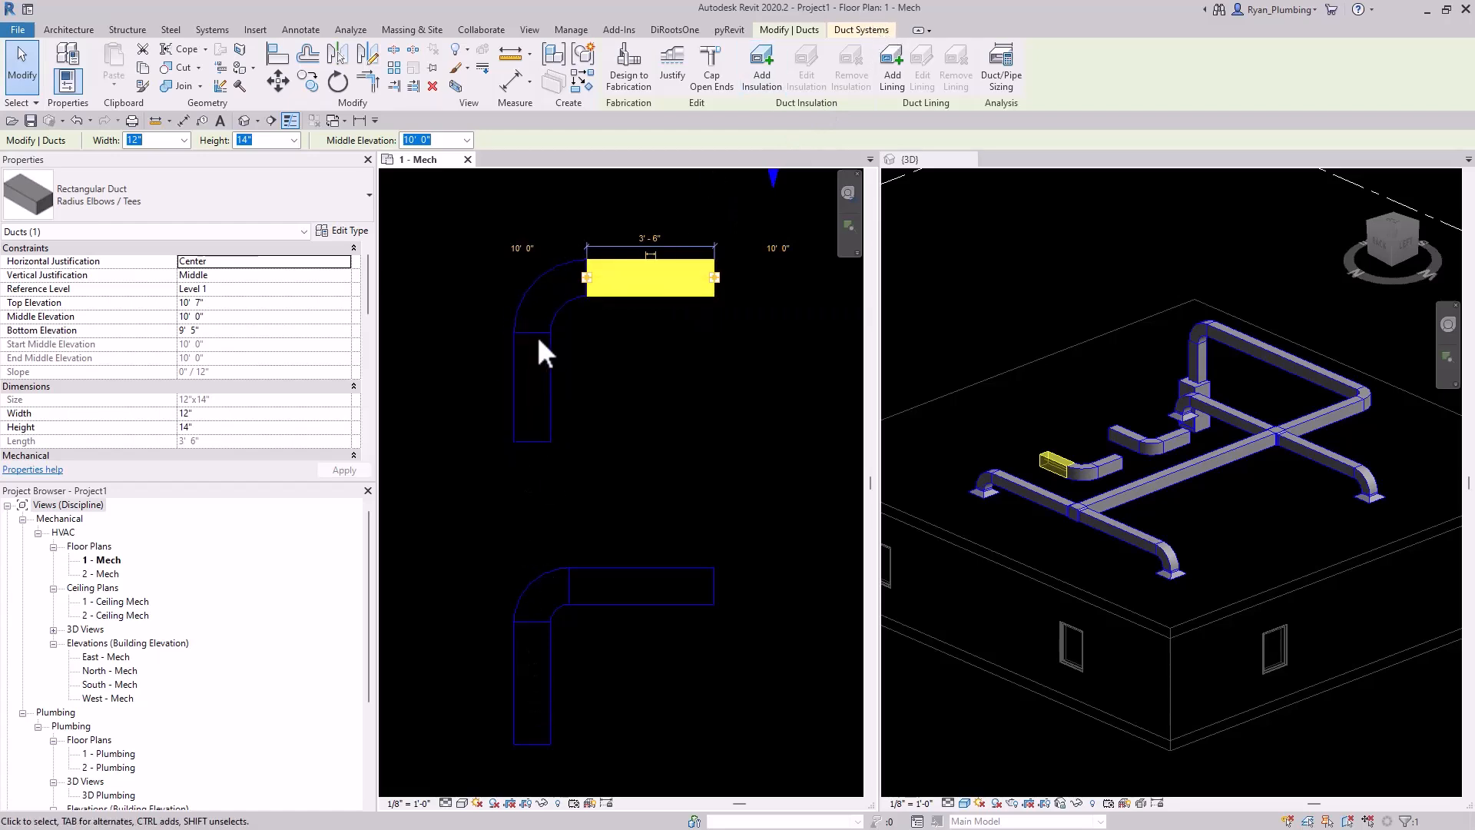
pyautogui.click(875, 31)
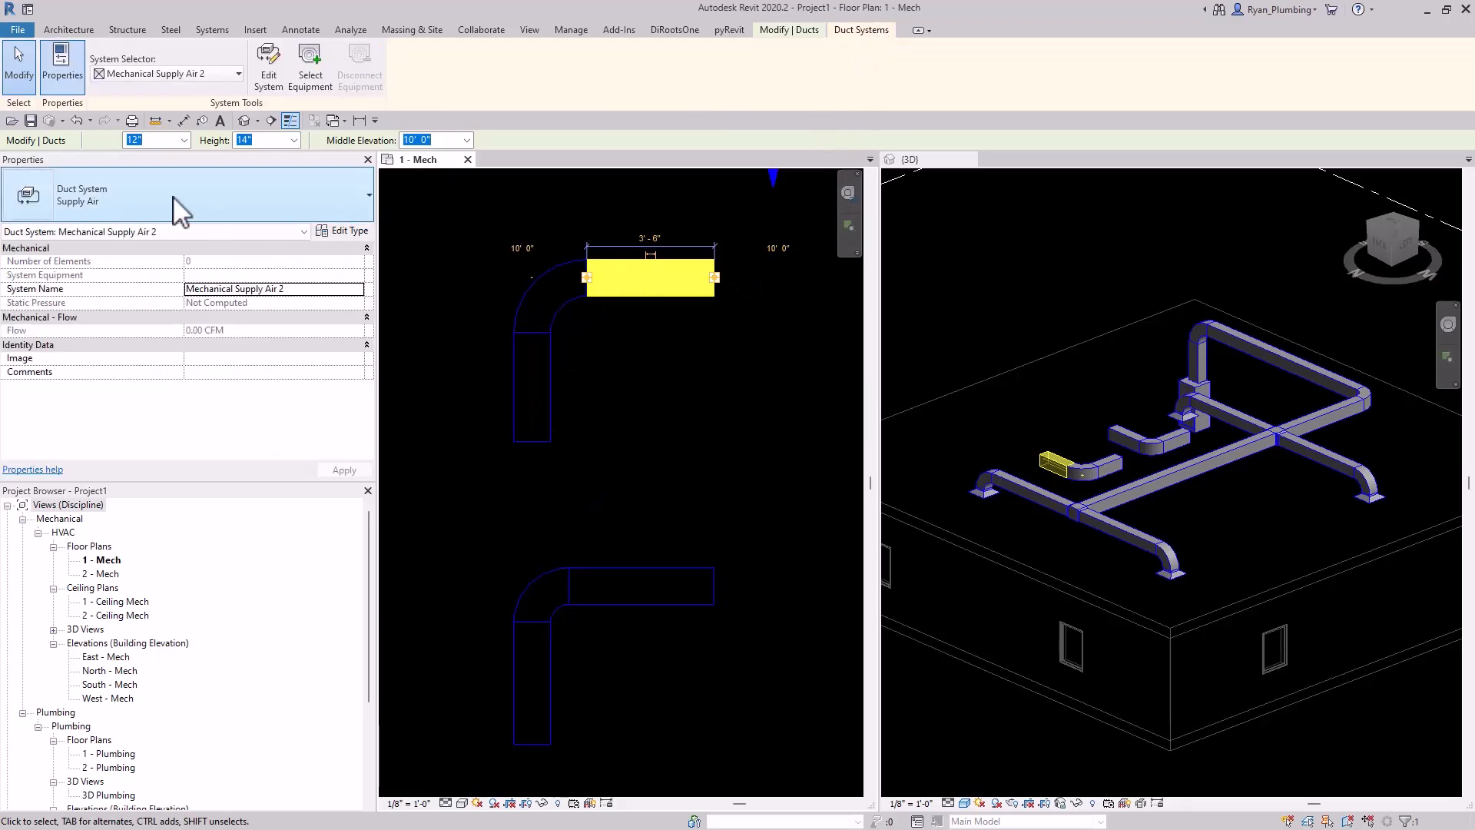
pyautogui.click(345, 233)
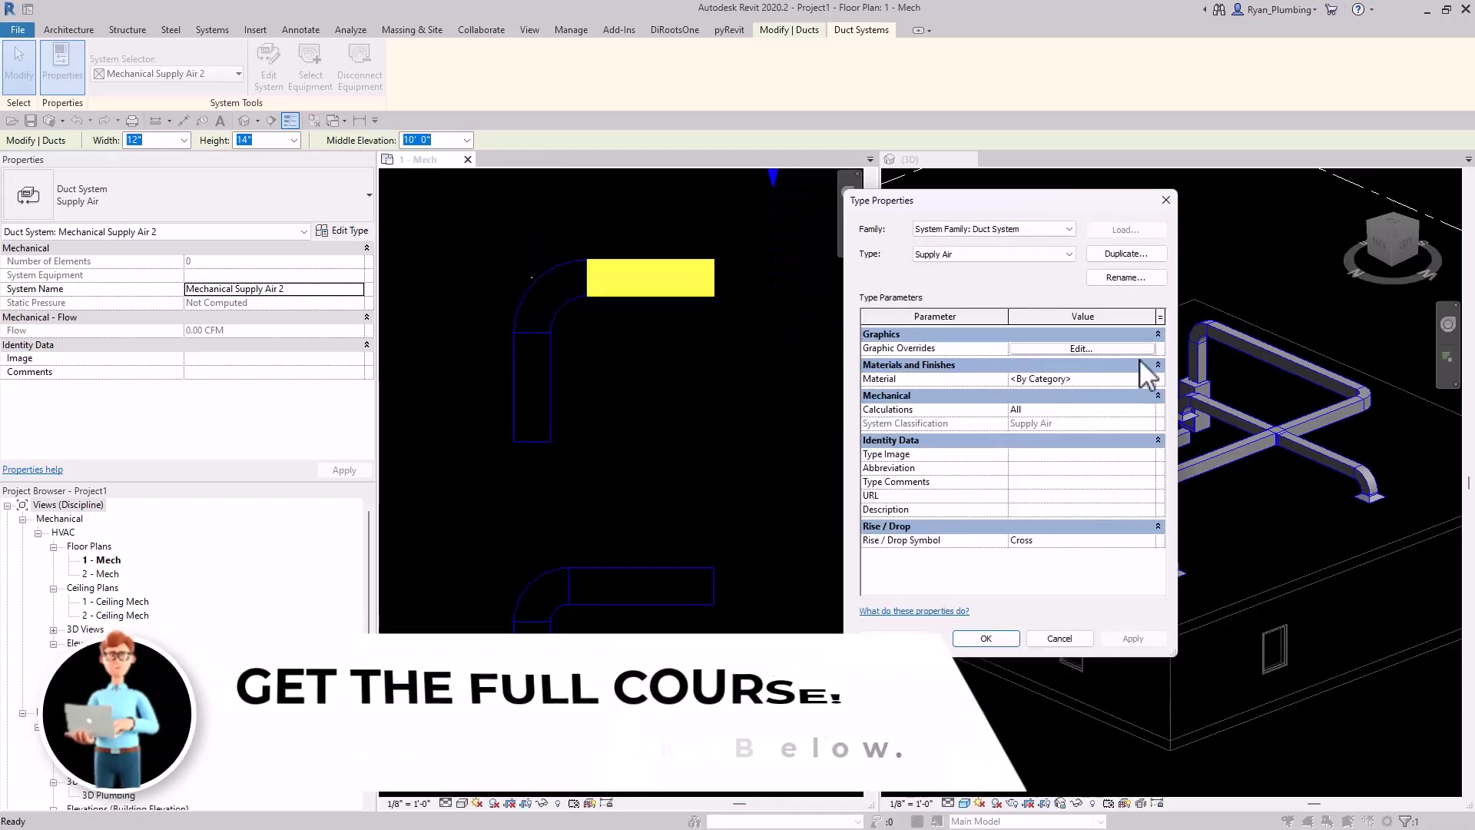
pyautogui.click(1112, 350)
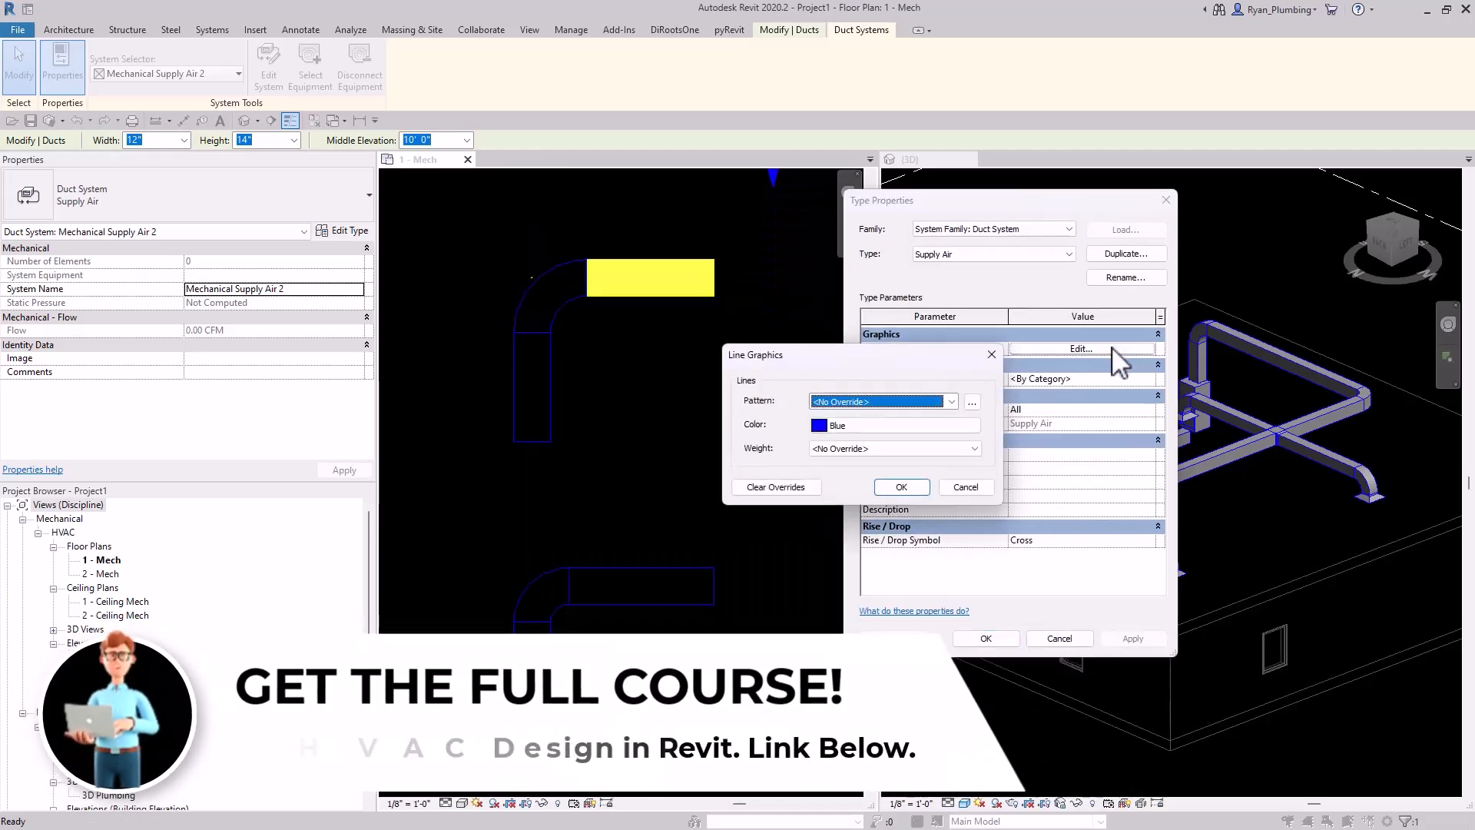
pyautogui.click(845, 426)
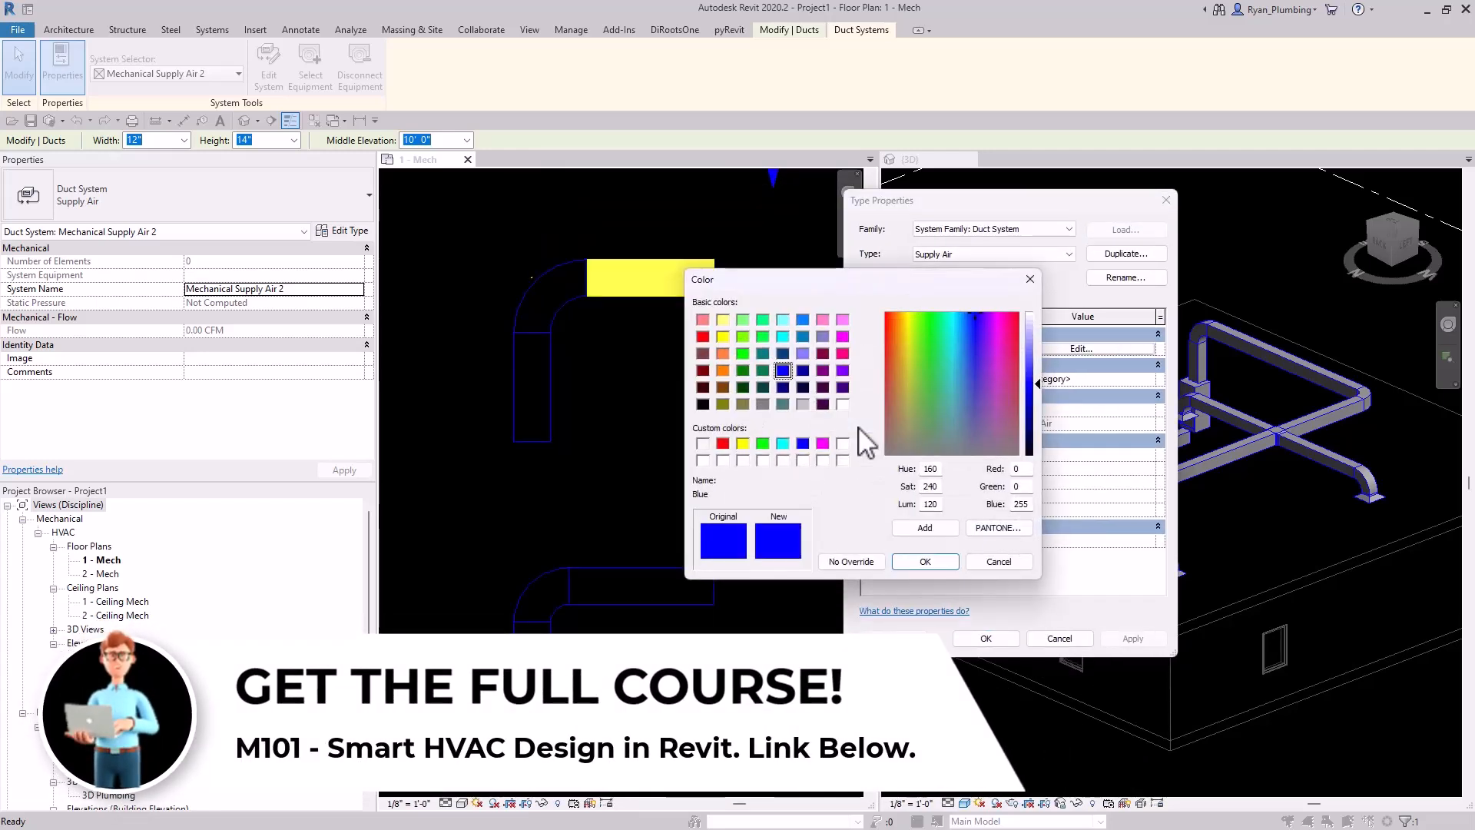
pyautogui.click(802, 319)
pyautogui.moveTo(1038, 381); pyautogui.dragTo(1038, 370)
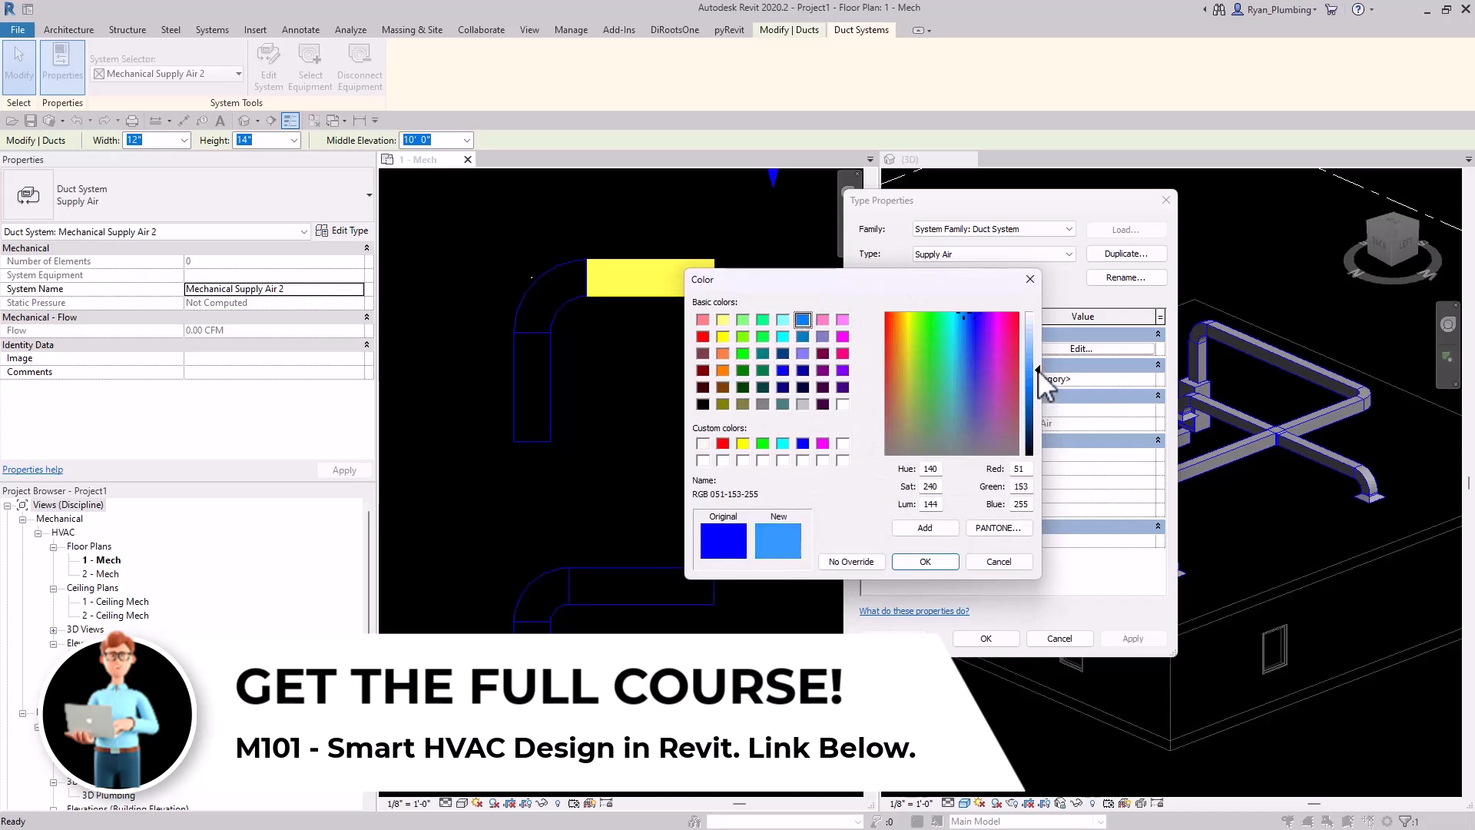
pyautogui.click(925, 561)
pyautogui.click(901, 487)
pyautogui.click(986, 638)
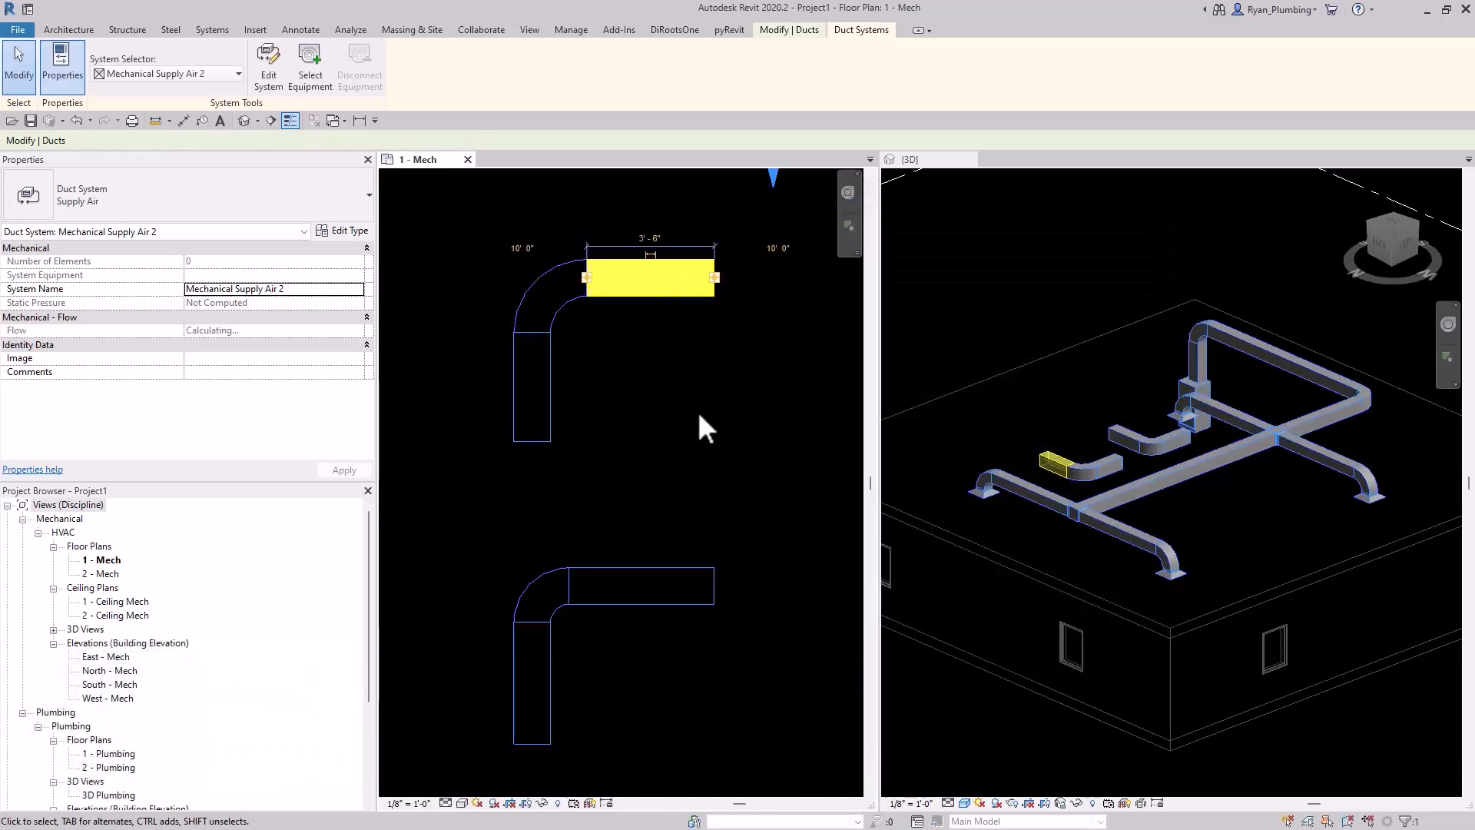
pyautogui.click(713, 422)
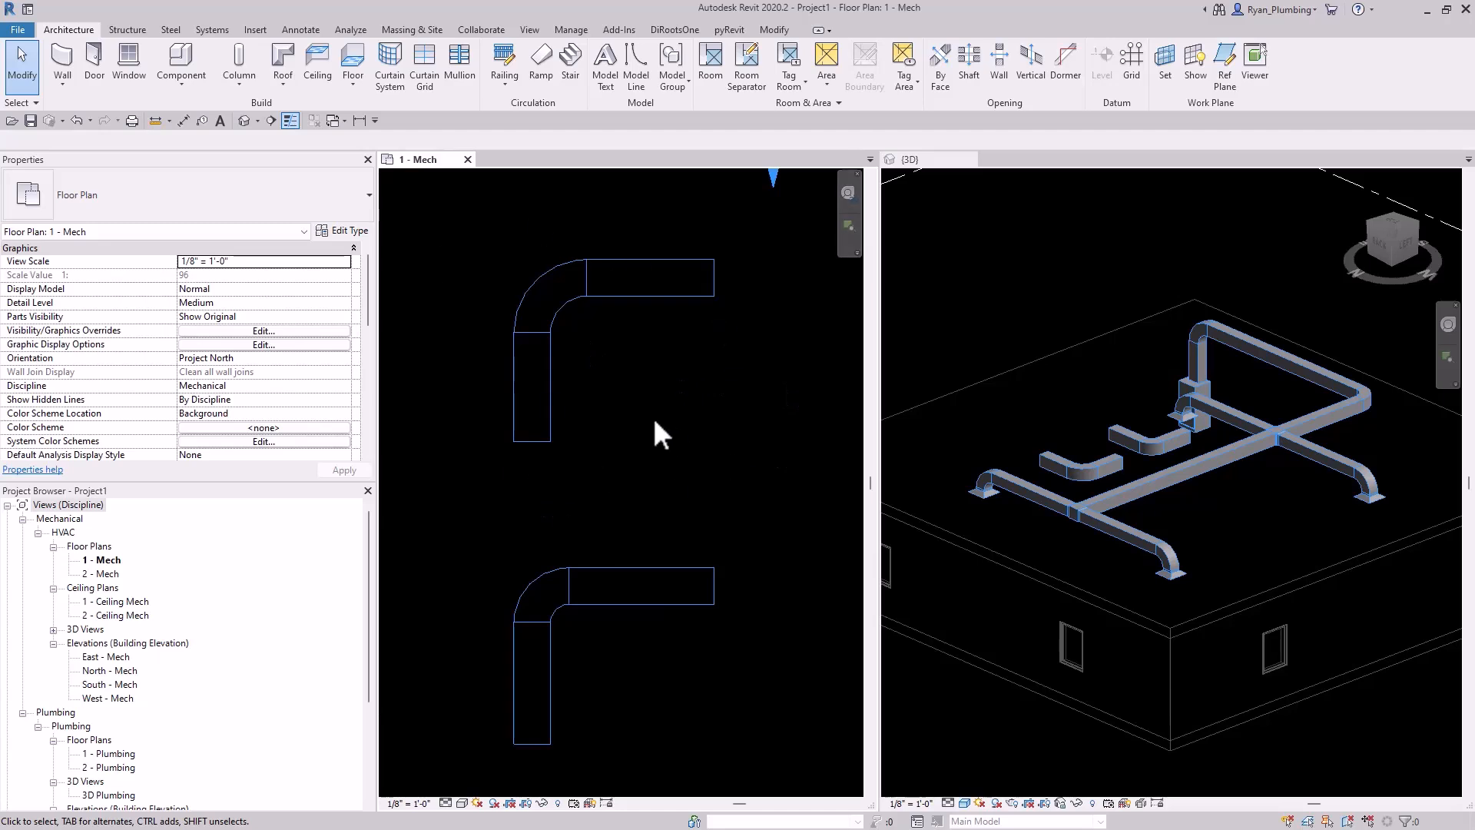
# Turn off Thin Lines and set the Supply Air system type's line weight override to 2.
pyautogui.click(290, 121)
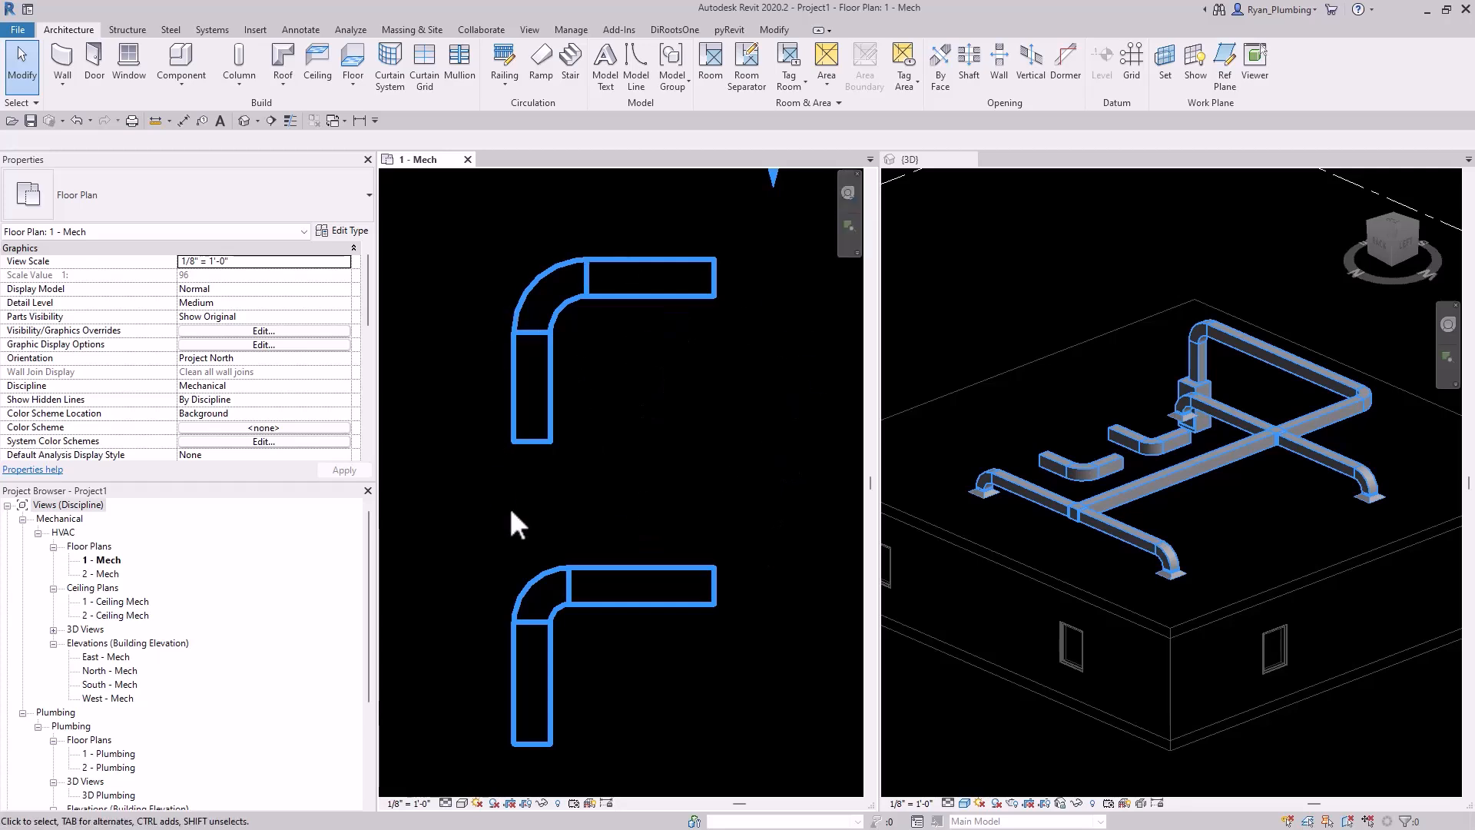
pyautogui.click(652, 294)
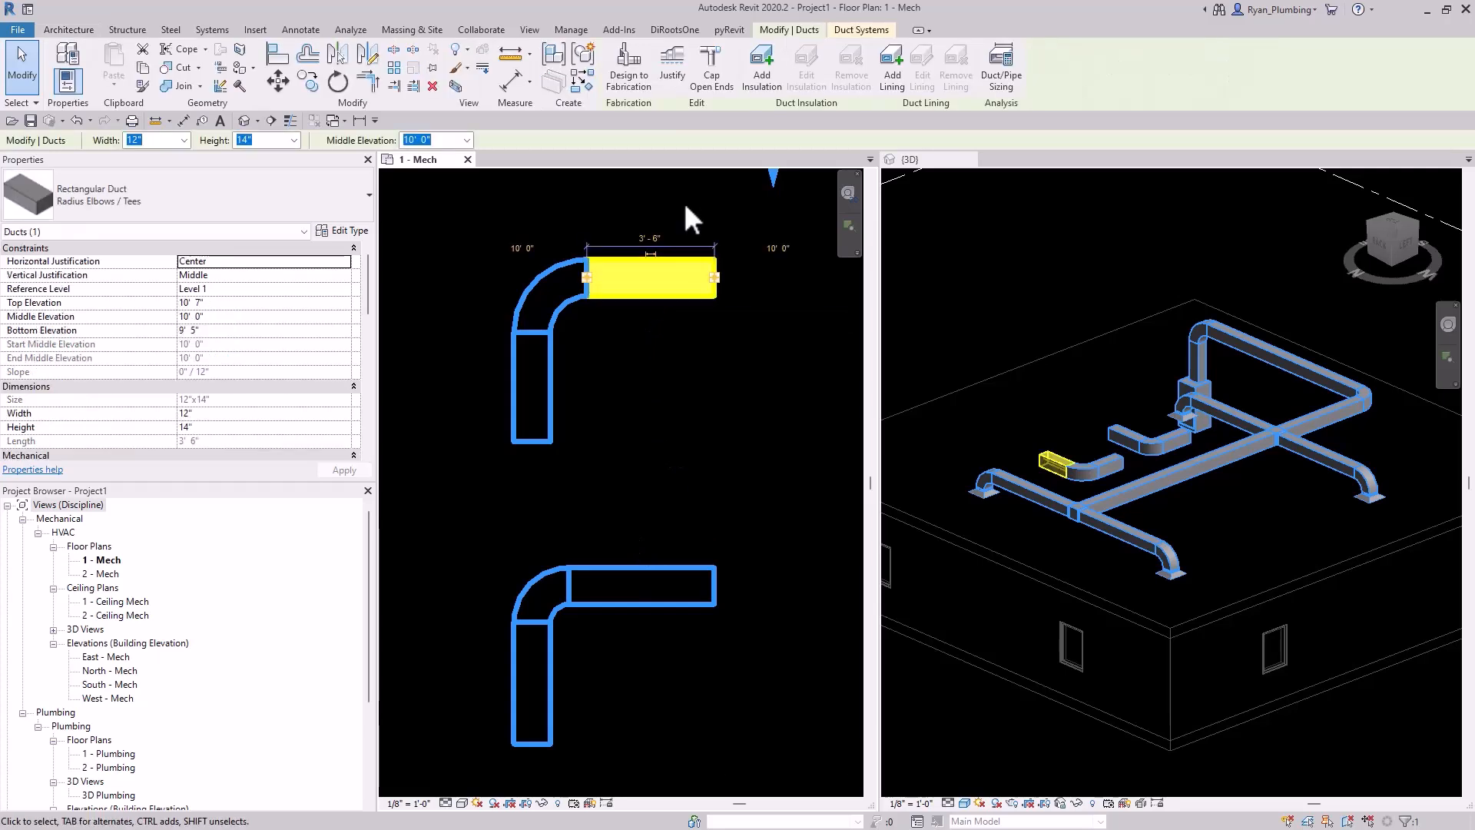
pyautogui.click(860, 31)
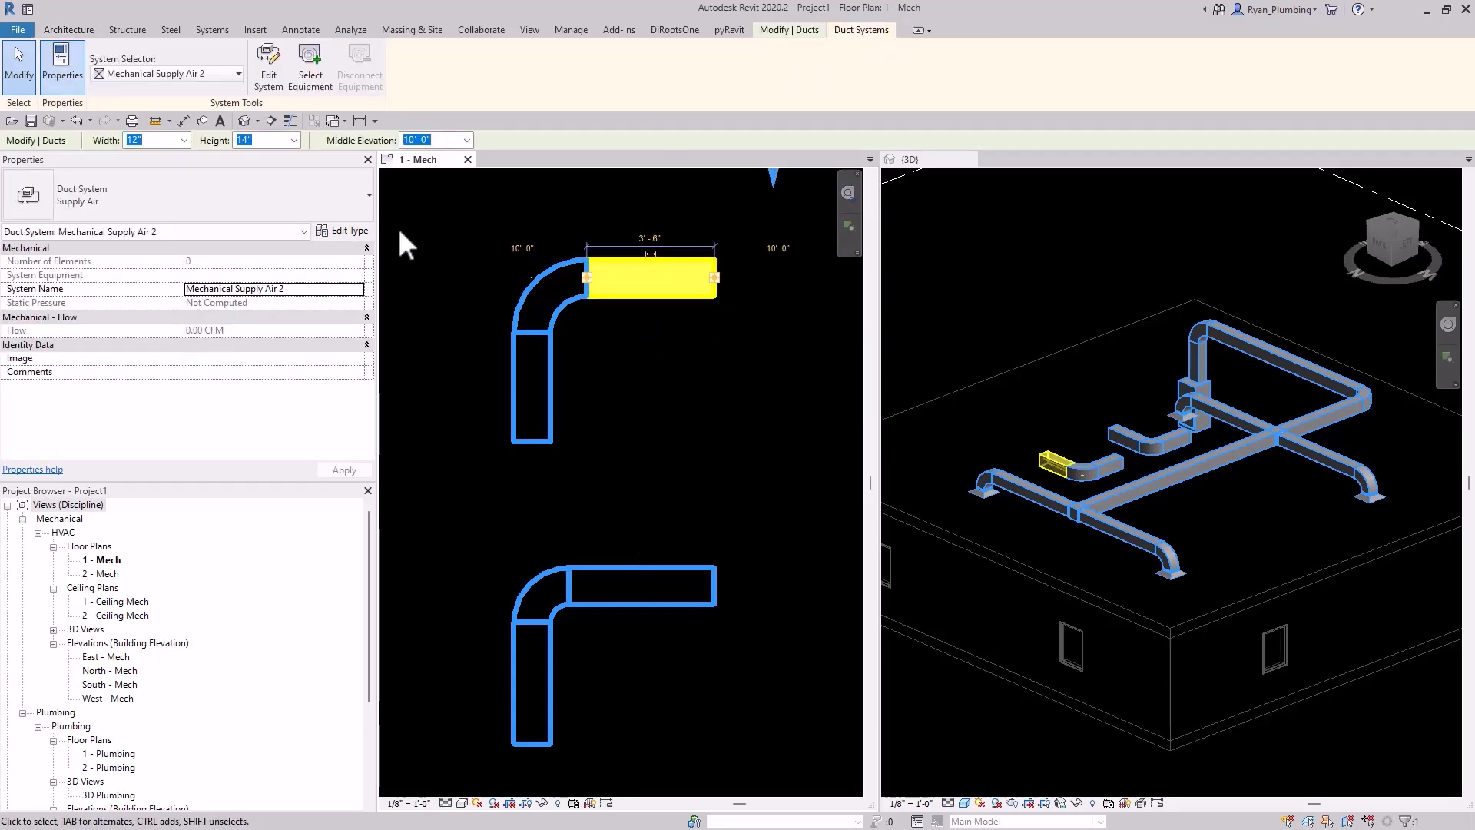
pyautogui.click(358, 231)
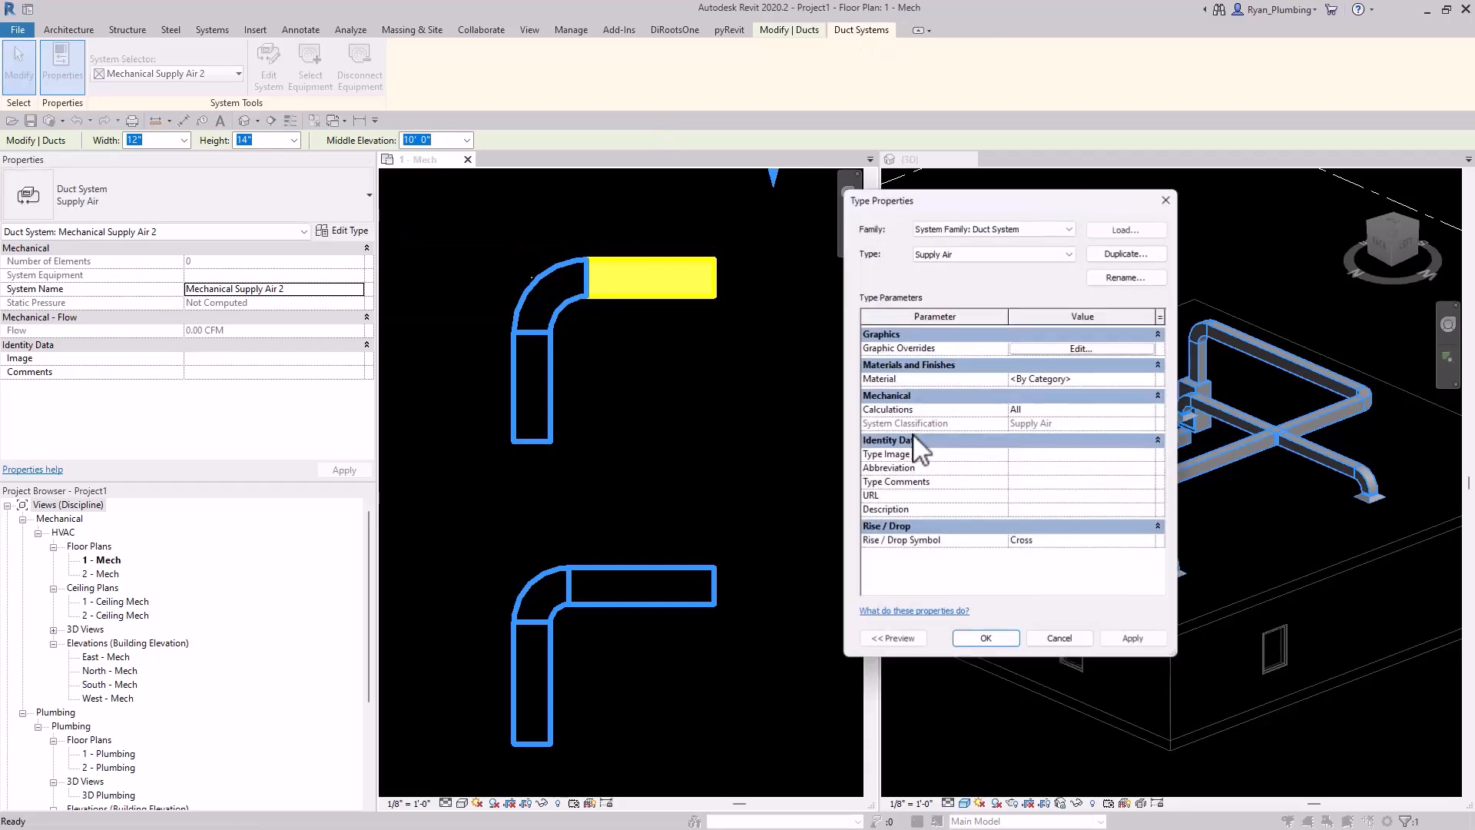
pyautogui.click(1057, 349)
pyautogui.moveTo(868, 355); pyautogui.dragTo(956, 343)
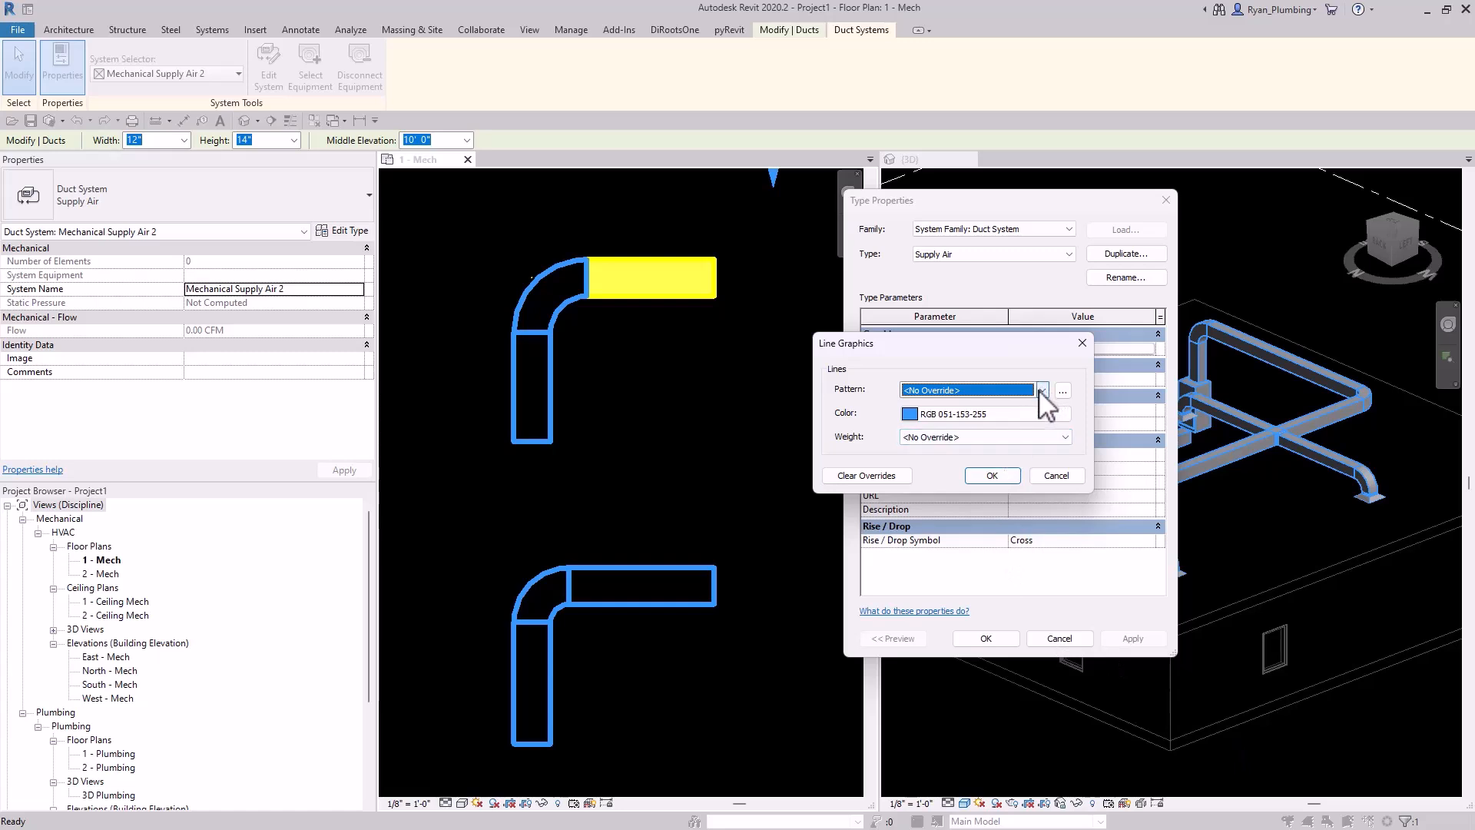
pyautogui.click(968, 438)
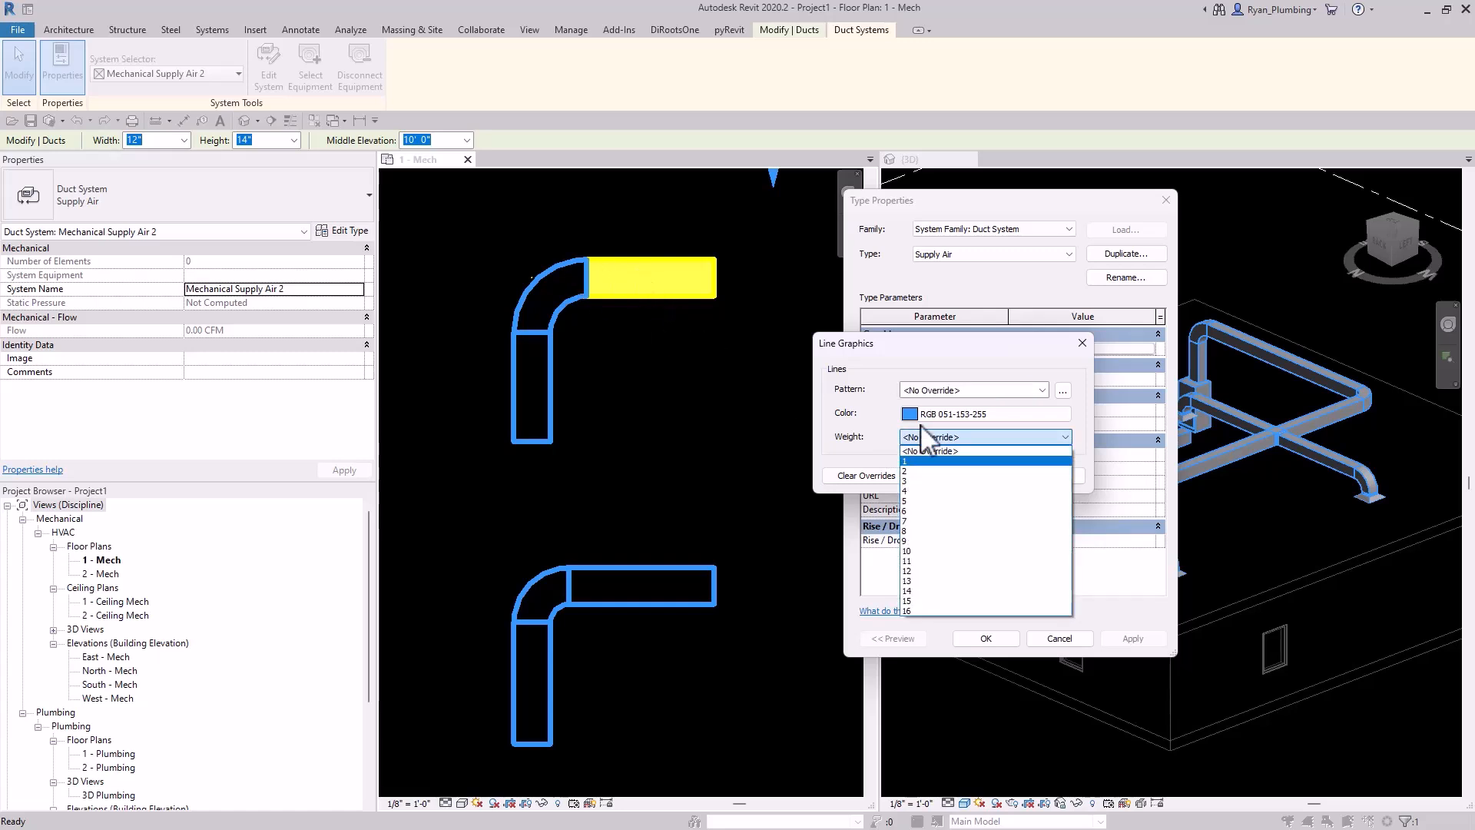
pyautogui.click(918, 471)
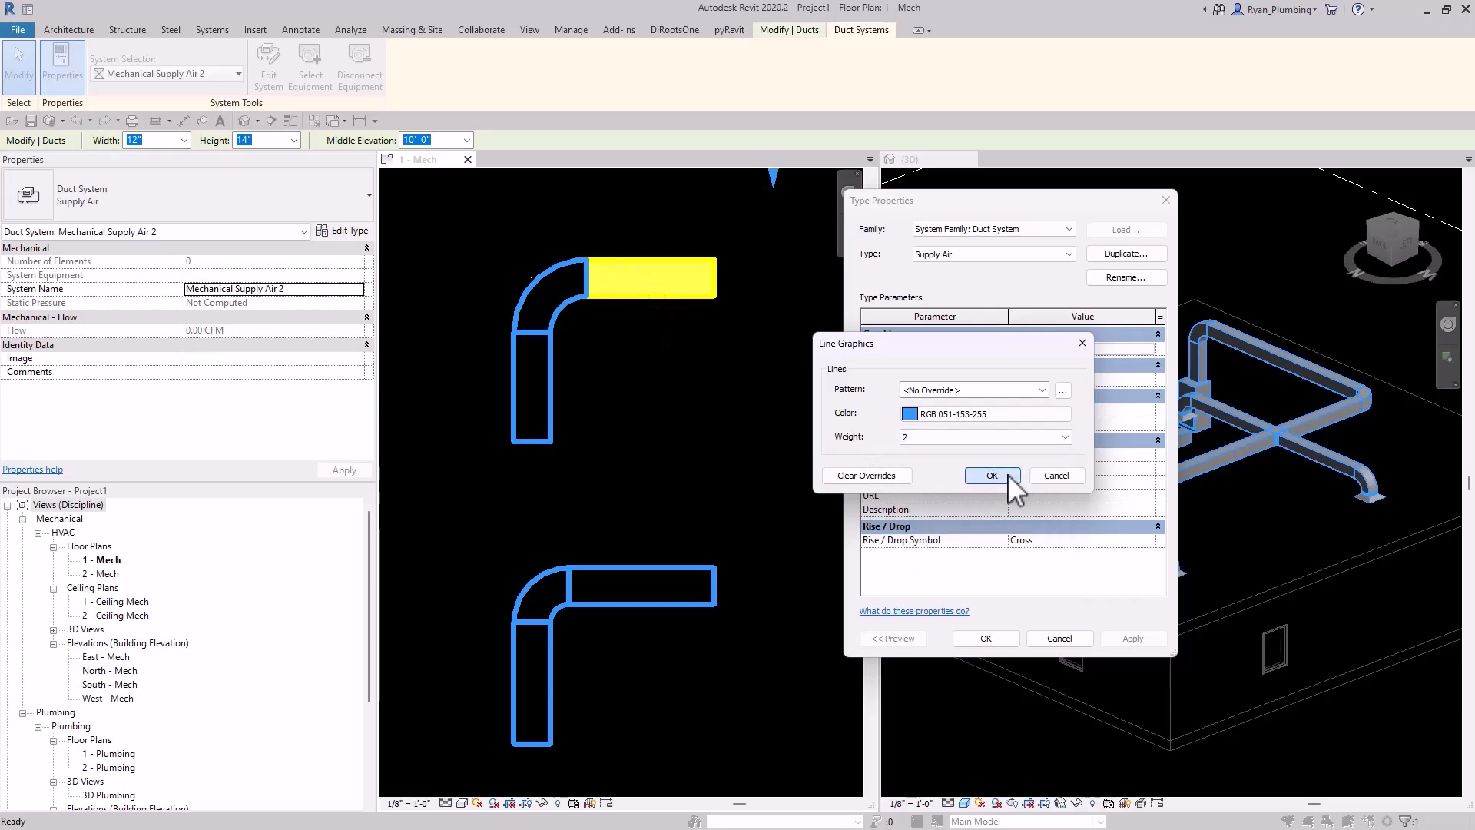
pyautogui.click(1008, 473)
pyautogui.click(986, 638)
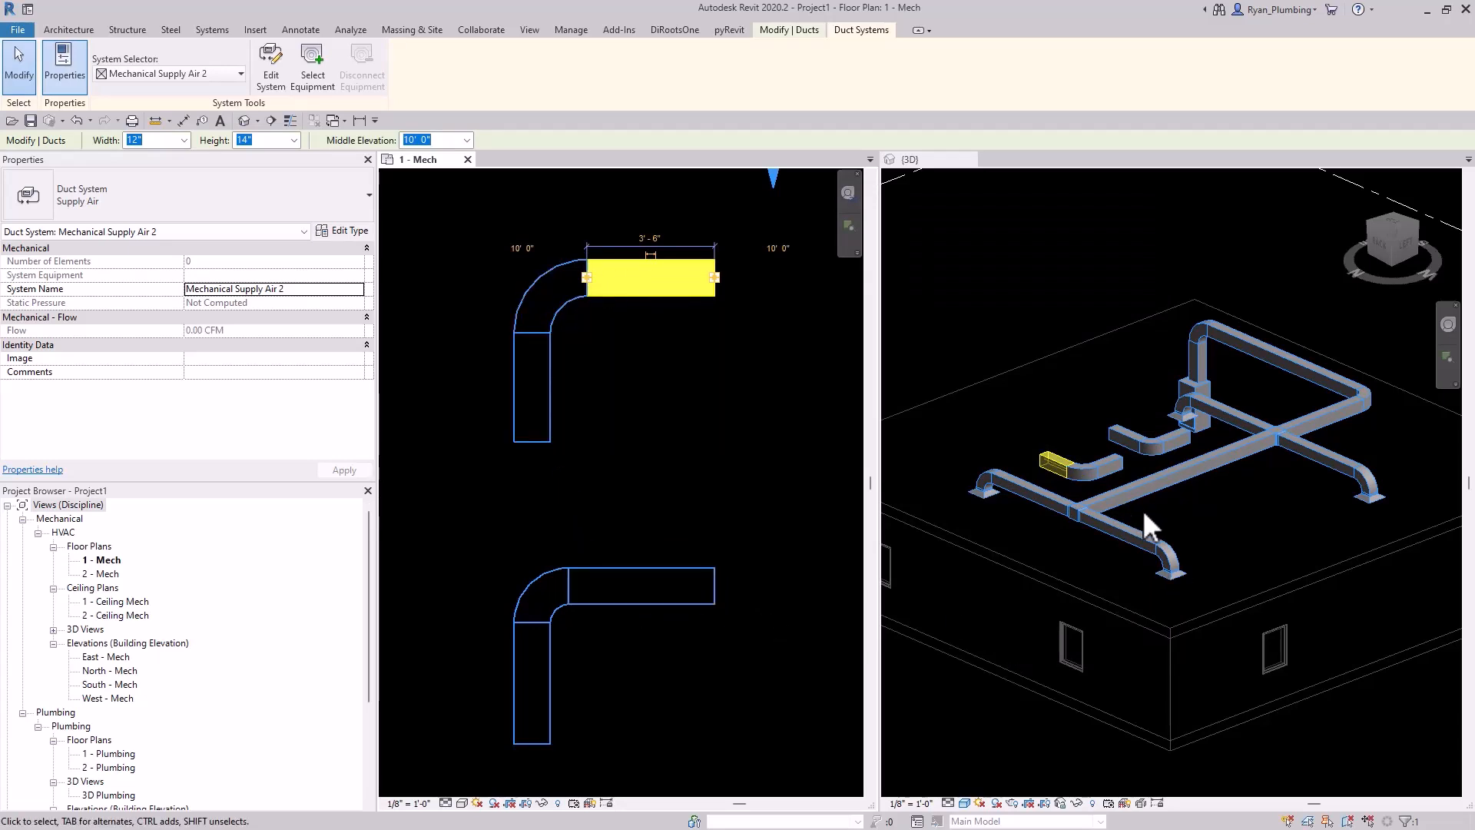
pyautogui.scroll(5, 1136, 504)
pyautogui.click(754, 479)
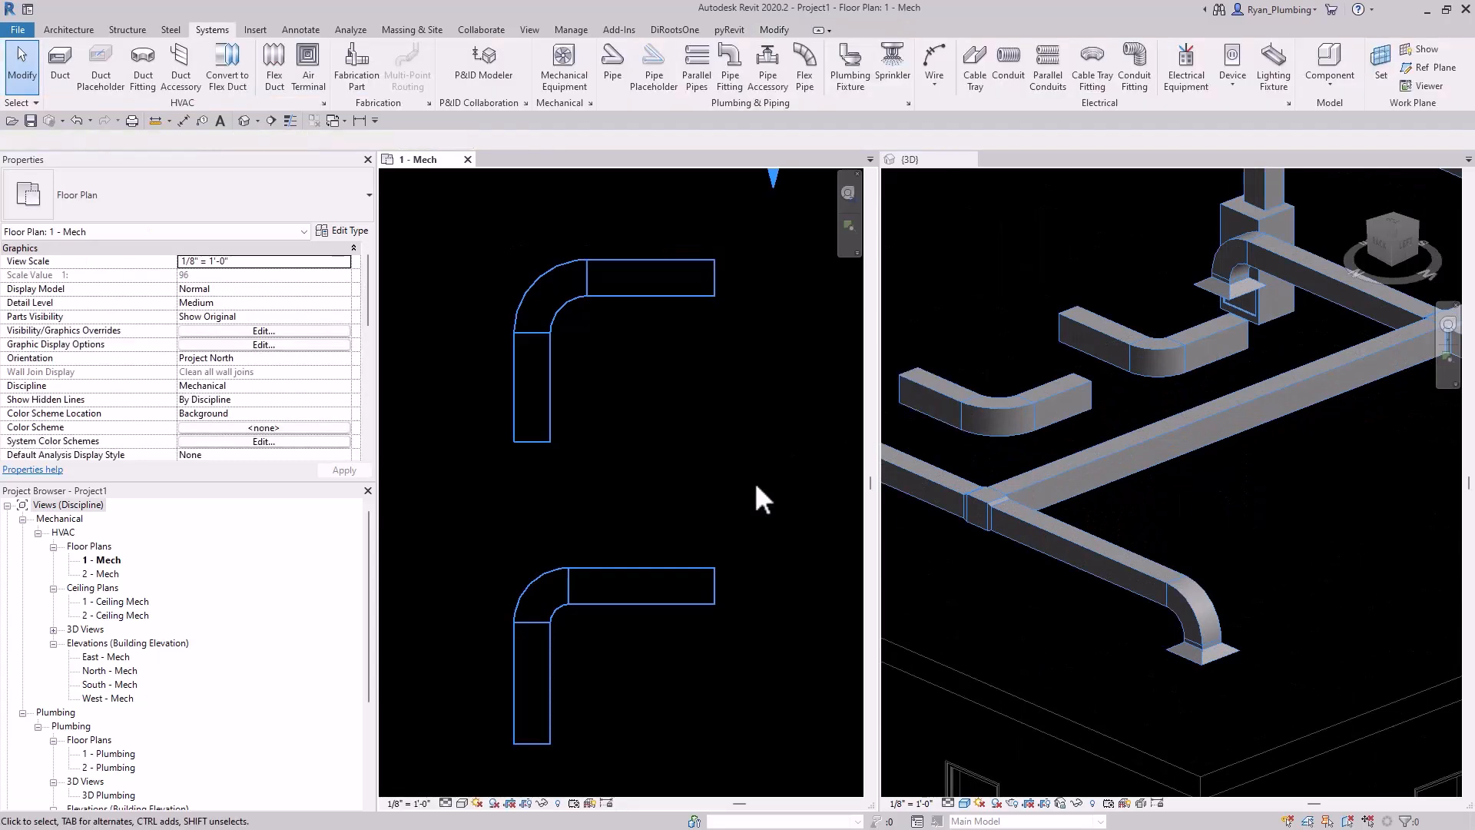
# Using Create Similar on the upper sample duct, draw a straight horizontal duct about 7' 5" long between the two L-shaped samples.
pyautogui.scroll(-2, 649, 318)
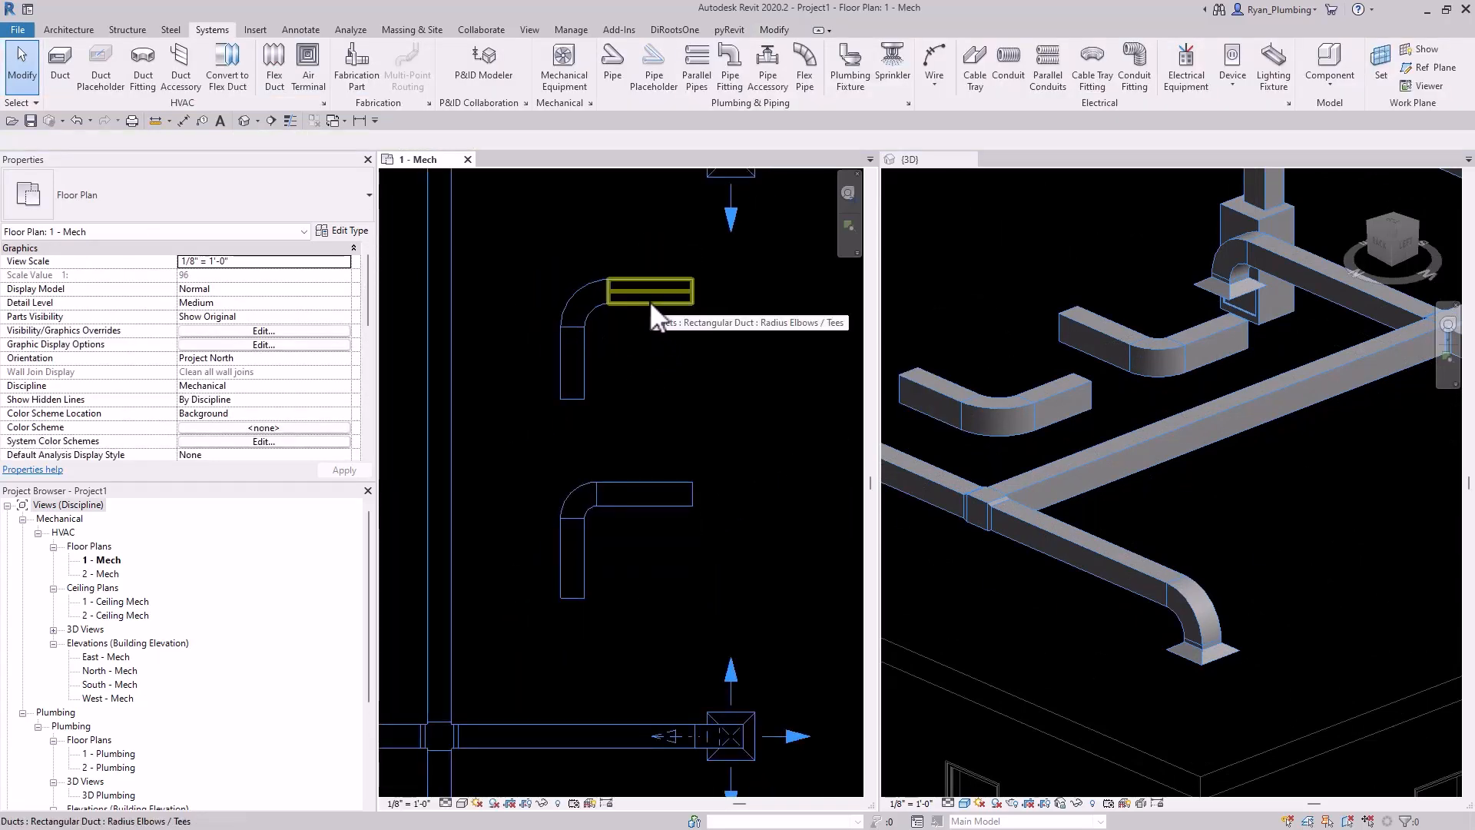
pyautogui.click(648, 301)
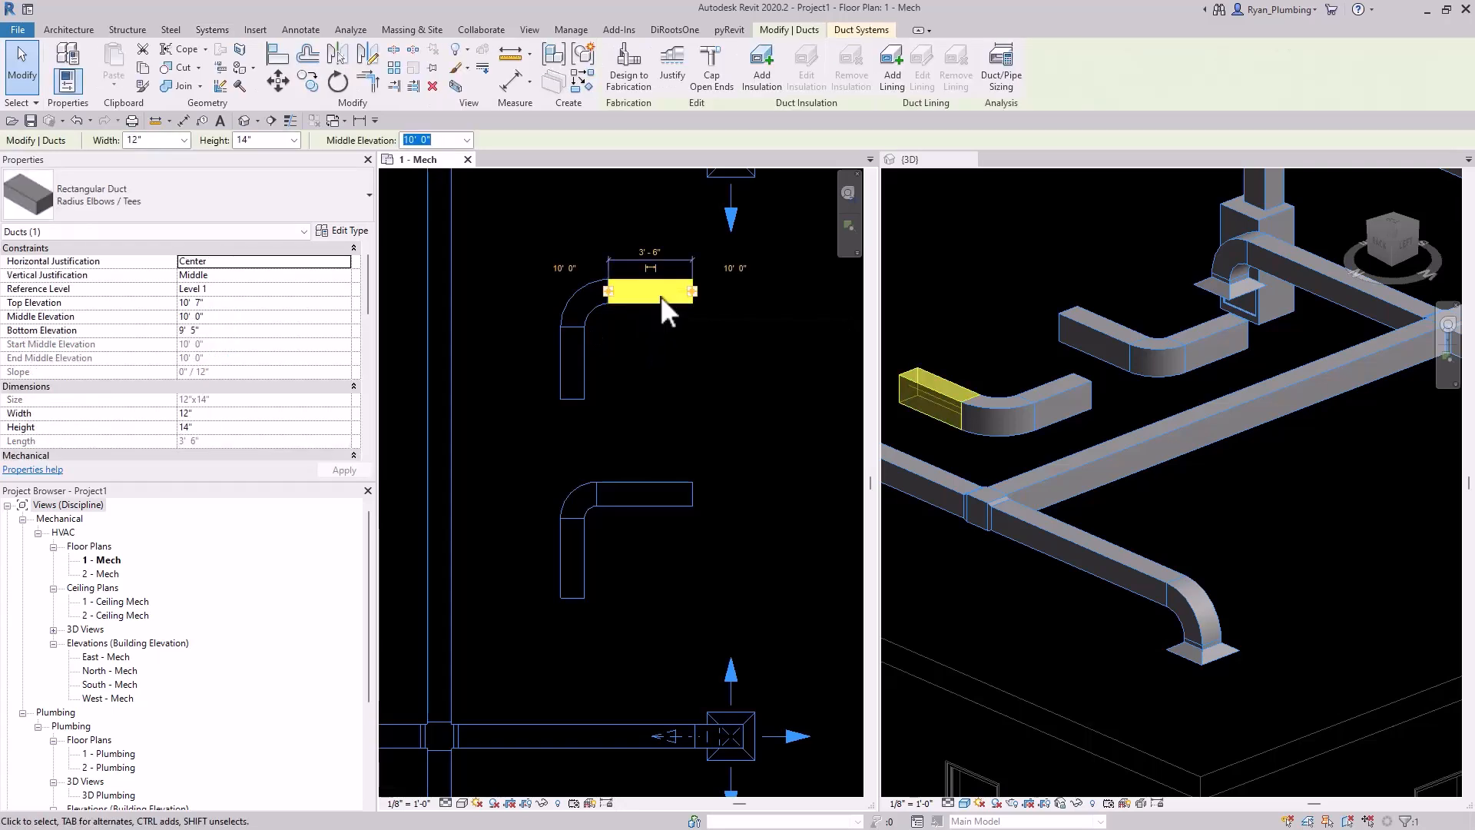
pyautogui.rightClick(660, 297)
pyautogui.click(705, 413)
pyautogui.click(630, 417)
pyautogui.press('Escape')
pyautogui.press('Escape')
# Change the new straight duct's system type to Return Air.
pyautogui.scroll(2, 768, 461)
pyautogui.click(742, 441)
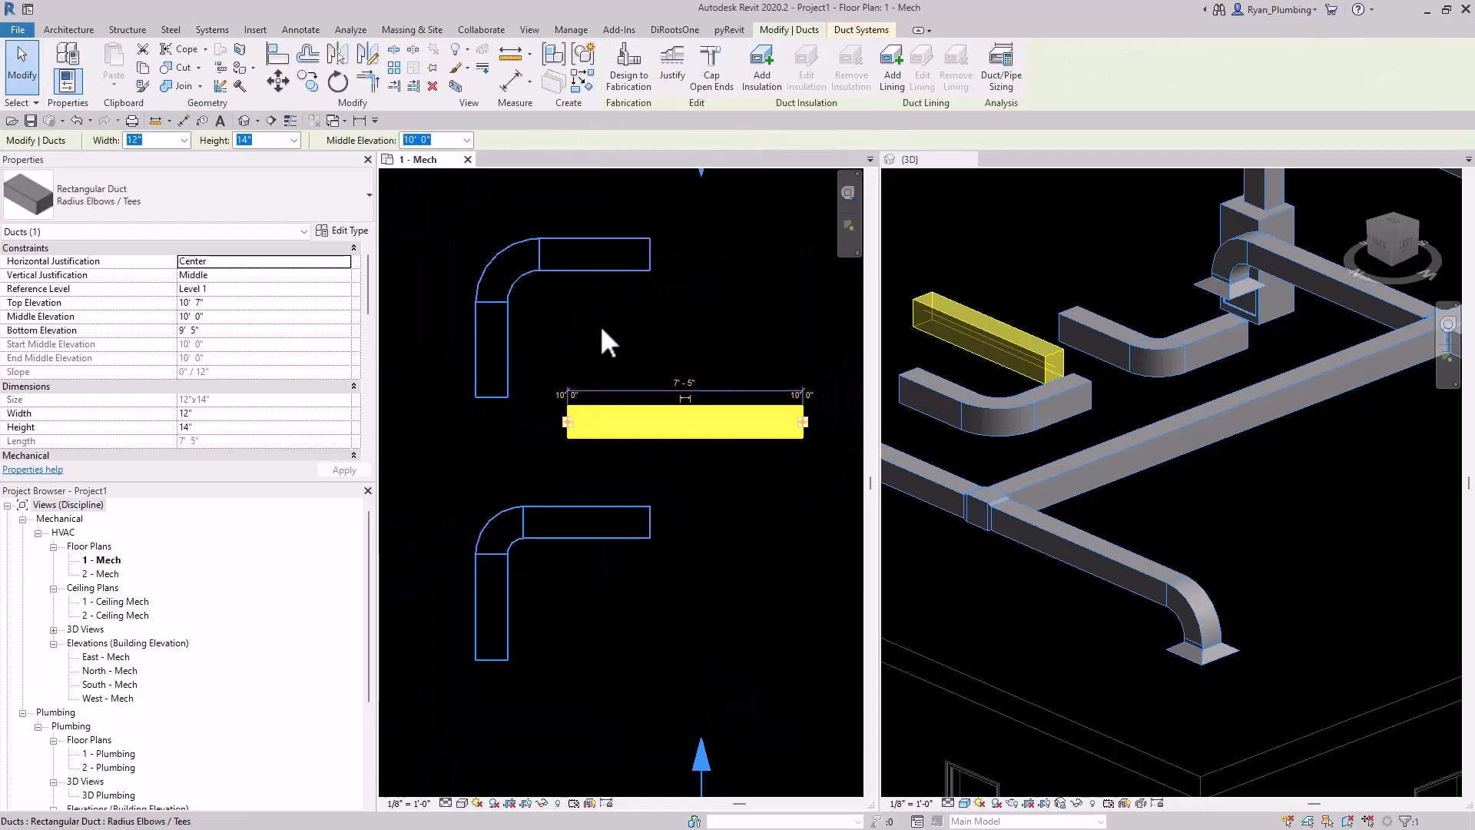
pyautogui.scroll(-5, 273, 347)
pyautogui.click(255, 288)
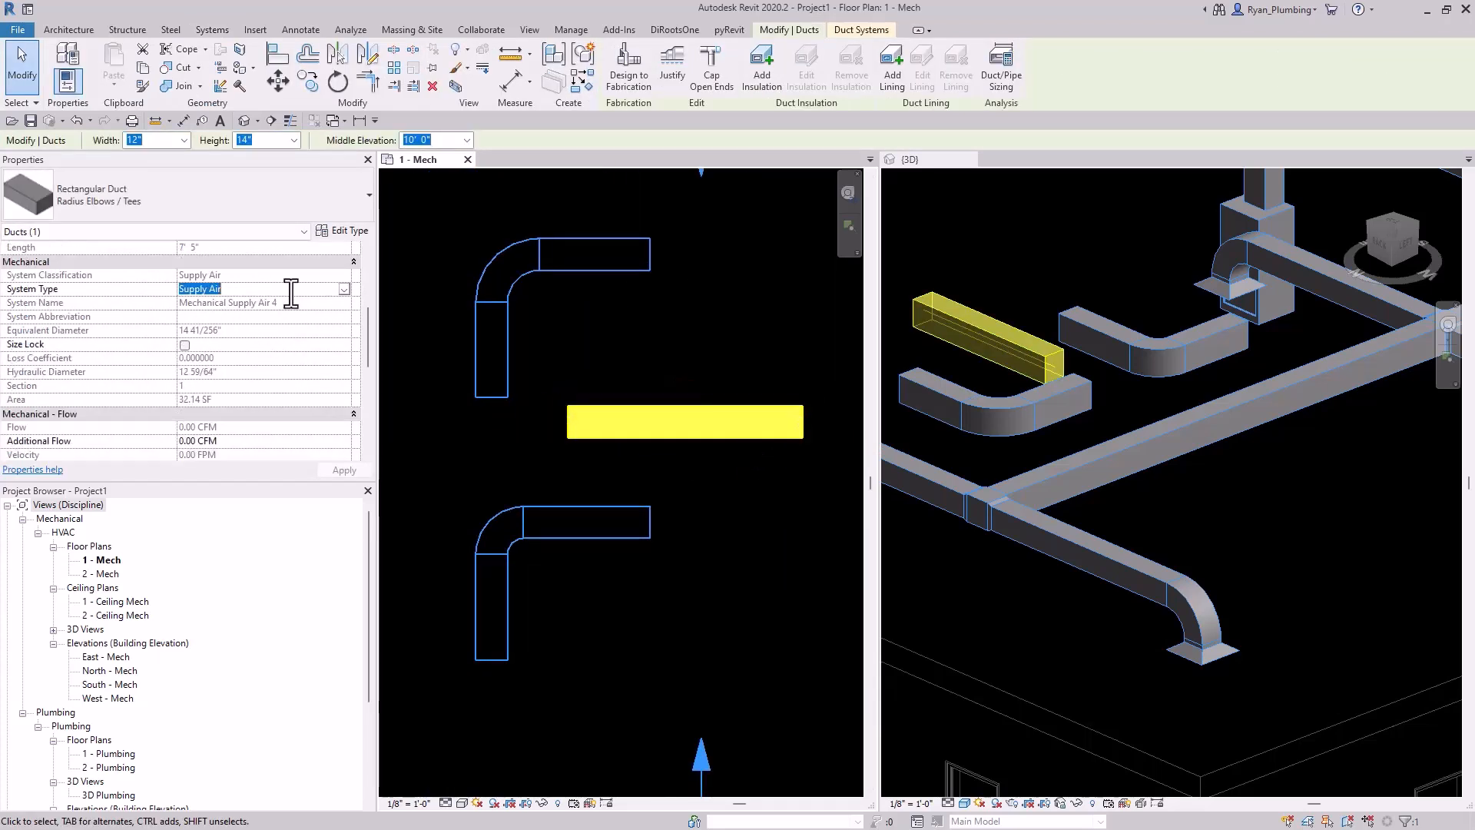
pyautogui.click(344, 289)
pyautogui.click(234, 314)
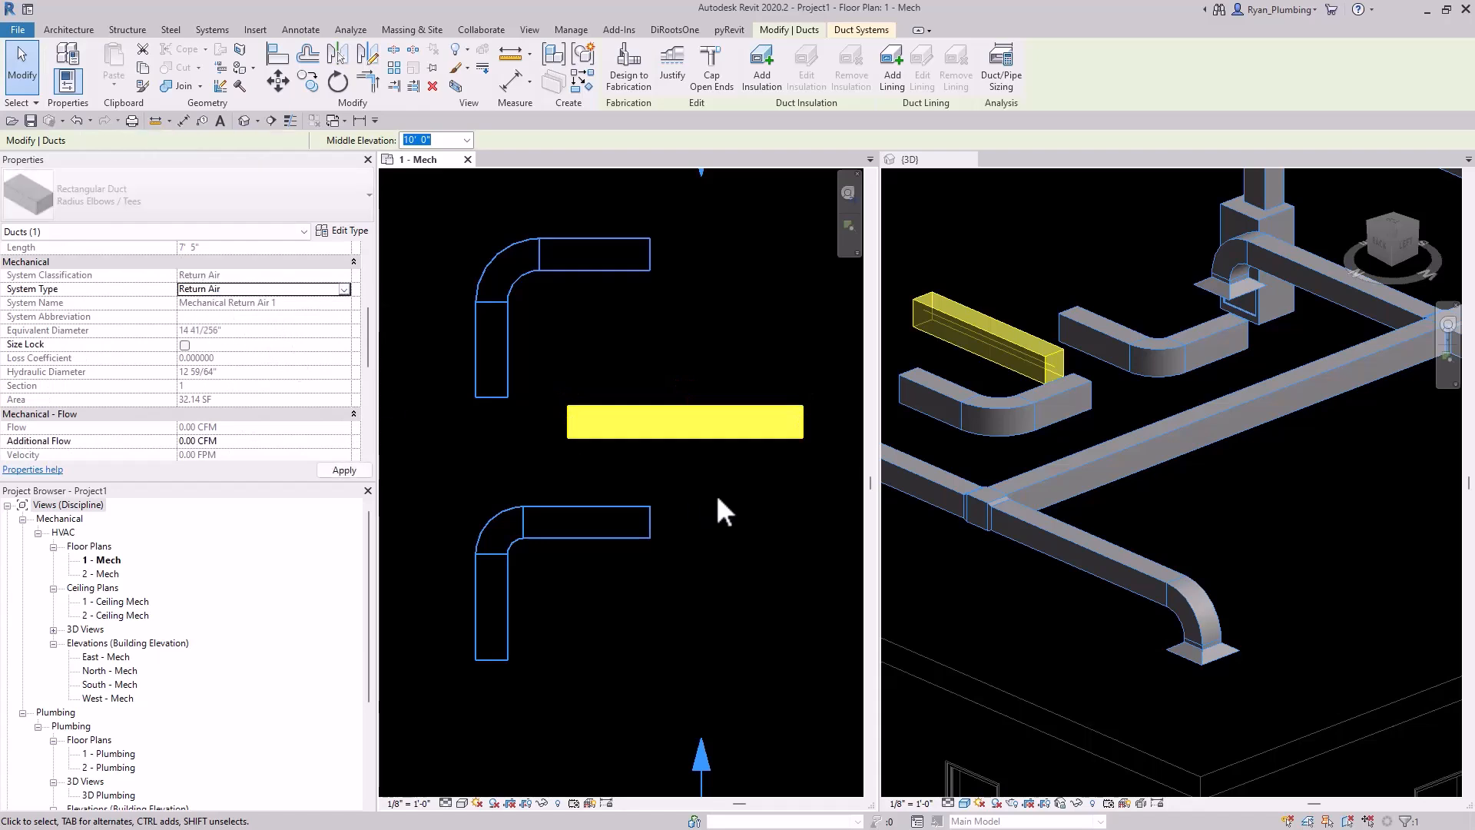
pyautogui.click(736, 492)
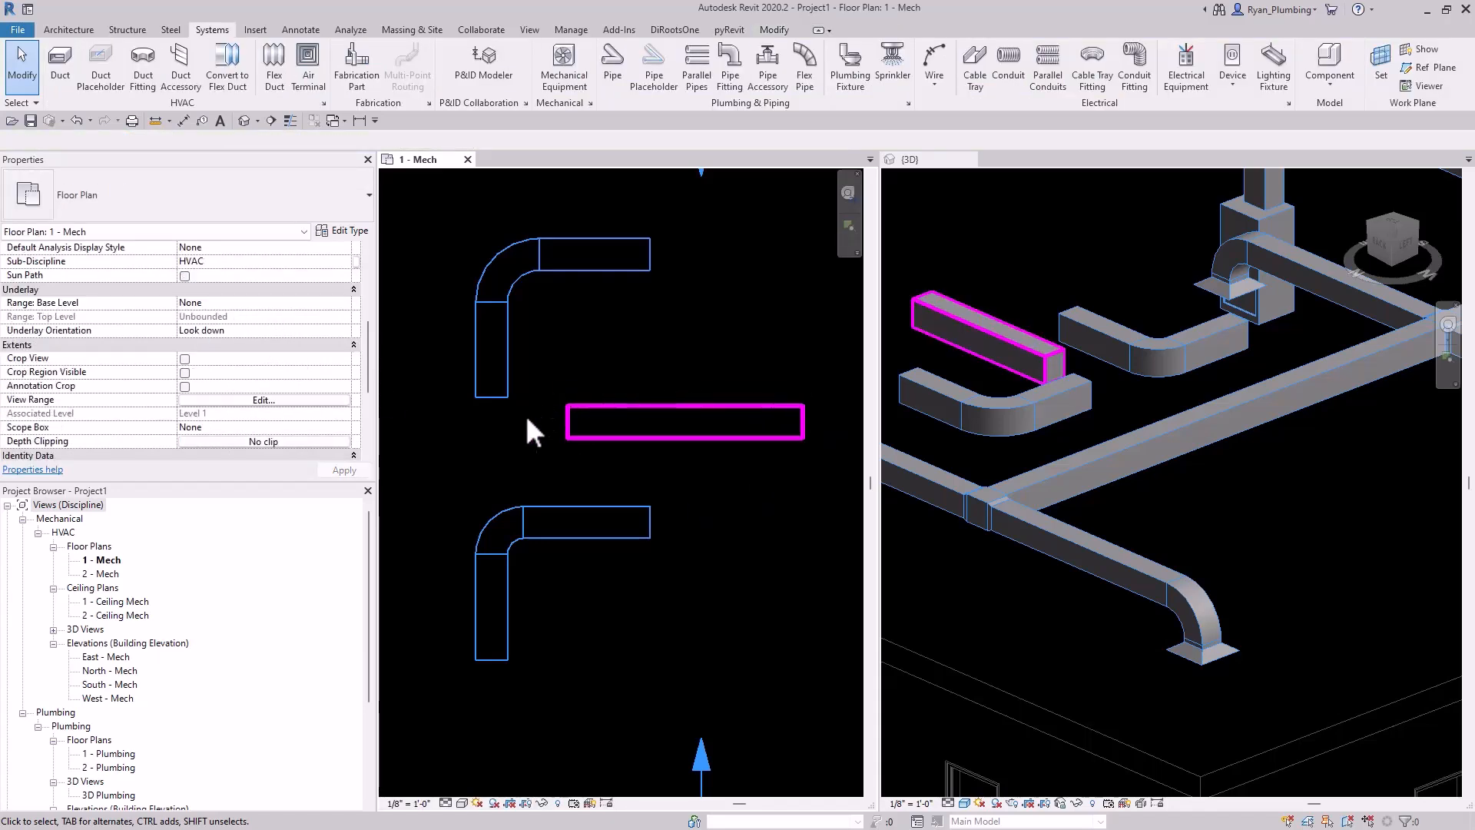
# Override the Return Air duct system's line color with orange in its type's graphic overrides.
pyautogui.click(687, 439)
pyautogui.click(874, 34)
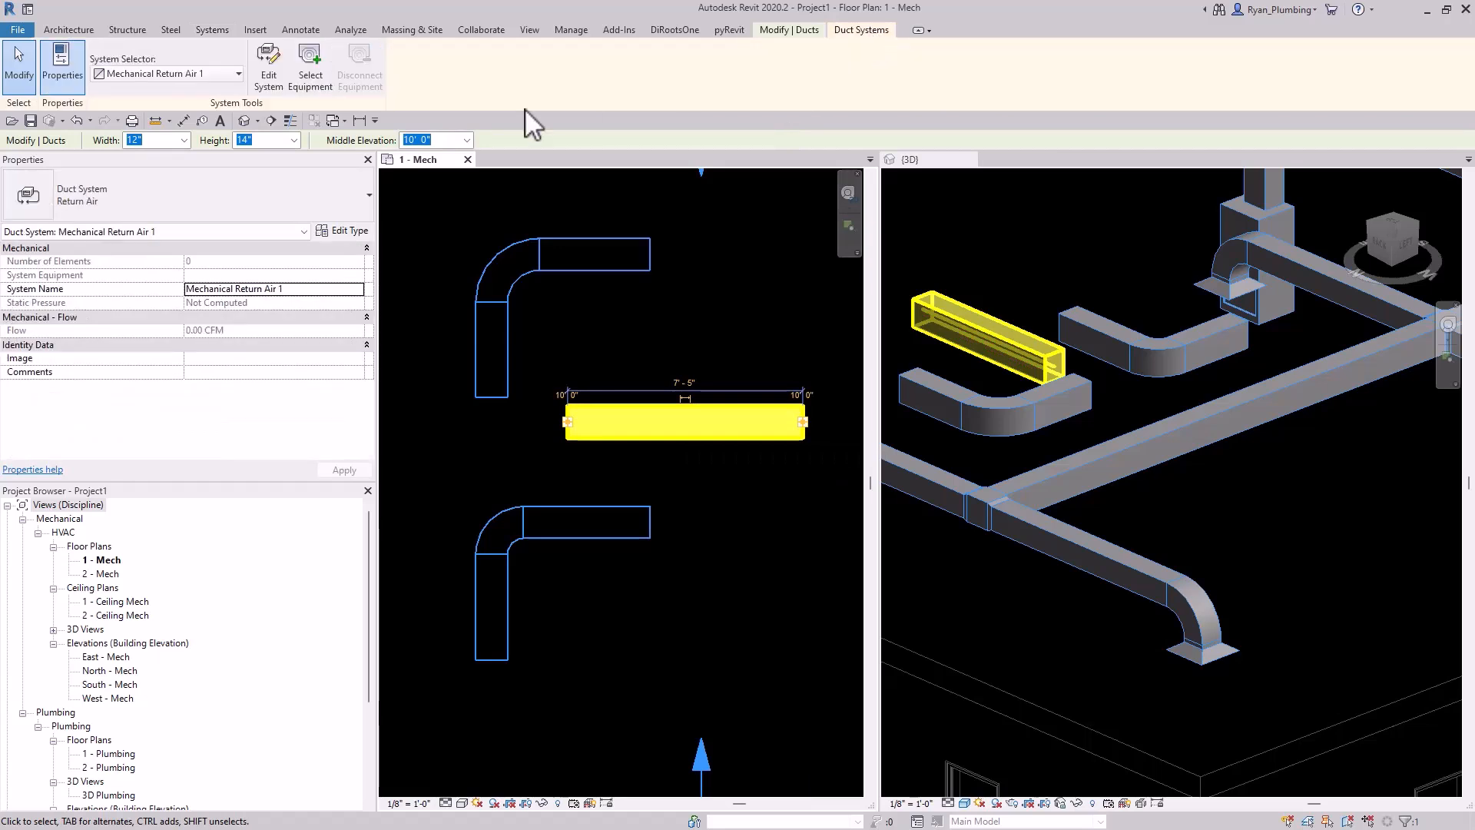
pyautogui.click(358, 231)
pyautogui.click(1088, 348)
pyautogui.click(968, 413)
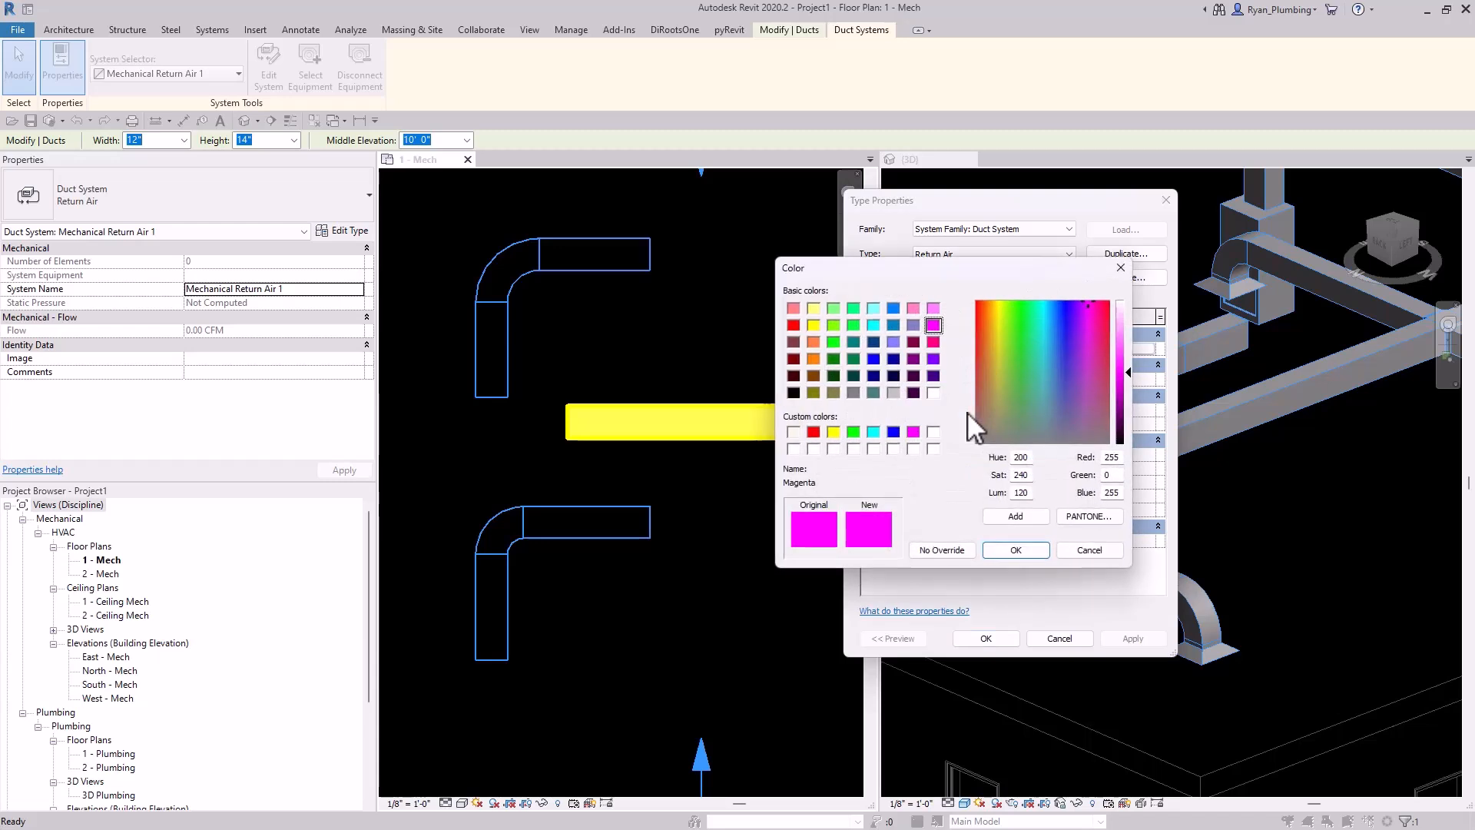
pyautogui.click(812, 358)
pyautogui.click(1014, 550)
pyautogui.click(992, 475)
pyautogui.click(985, 637)
pyautogui.click(768, 502)
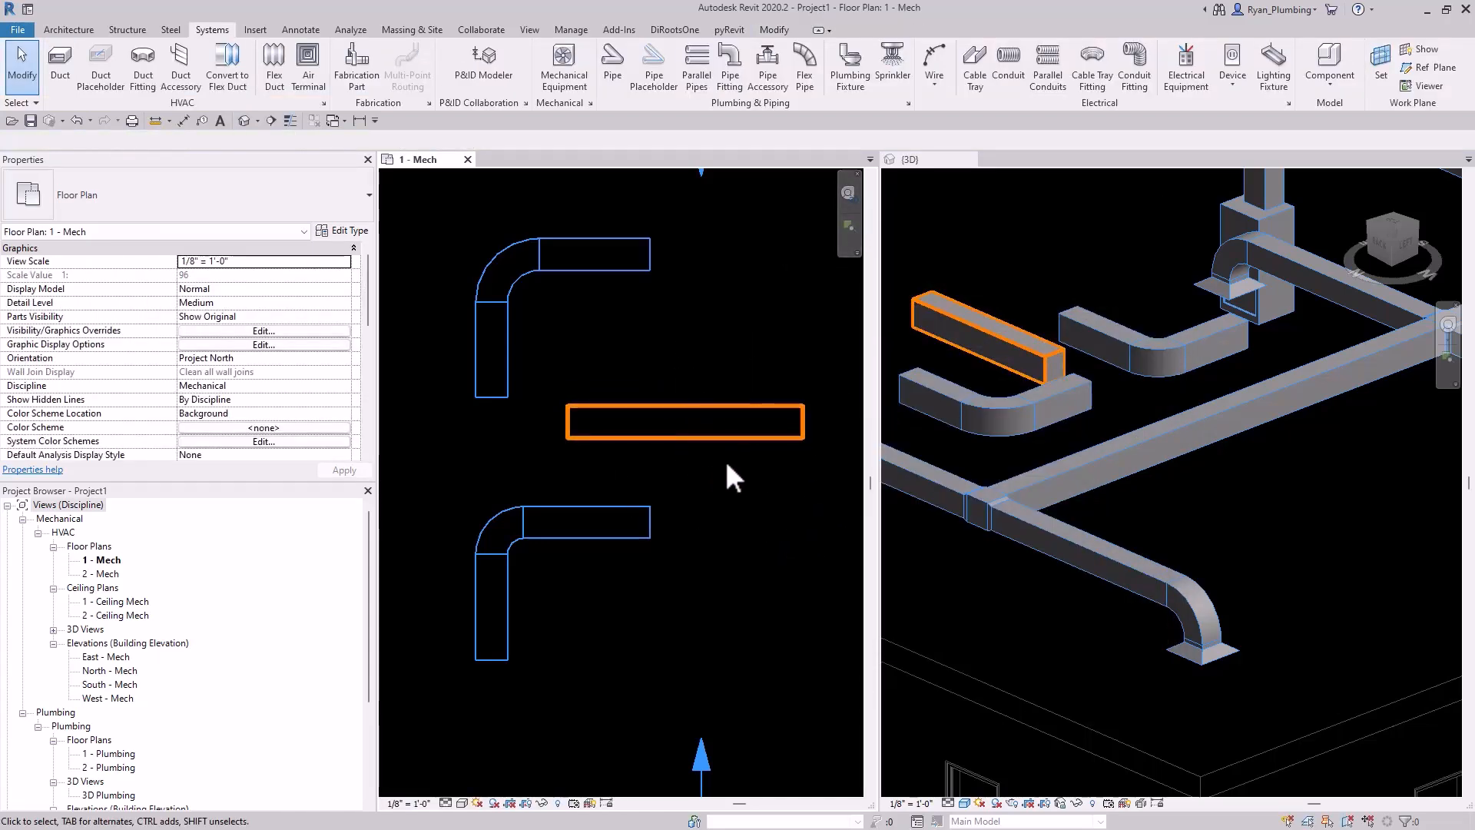
# Delete both L-shaped sample ducts and the straight return air duct in the plan.
pyautogui.scroll(-3, 1209, 560)
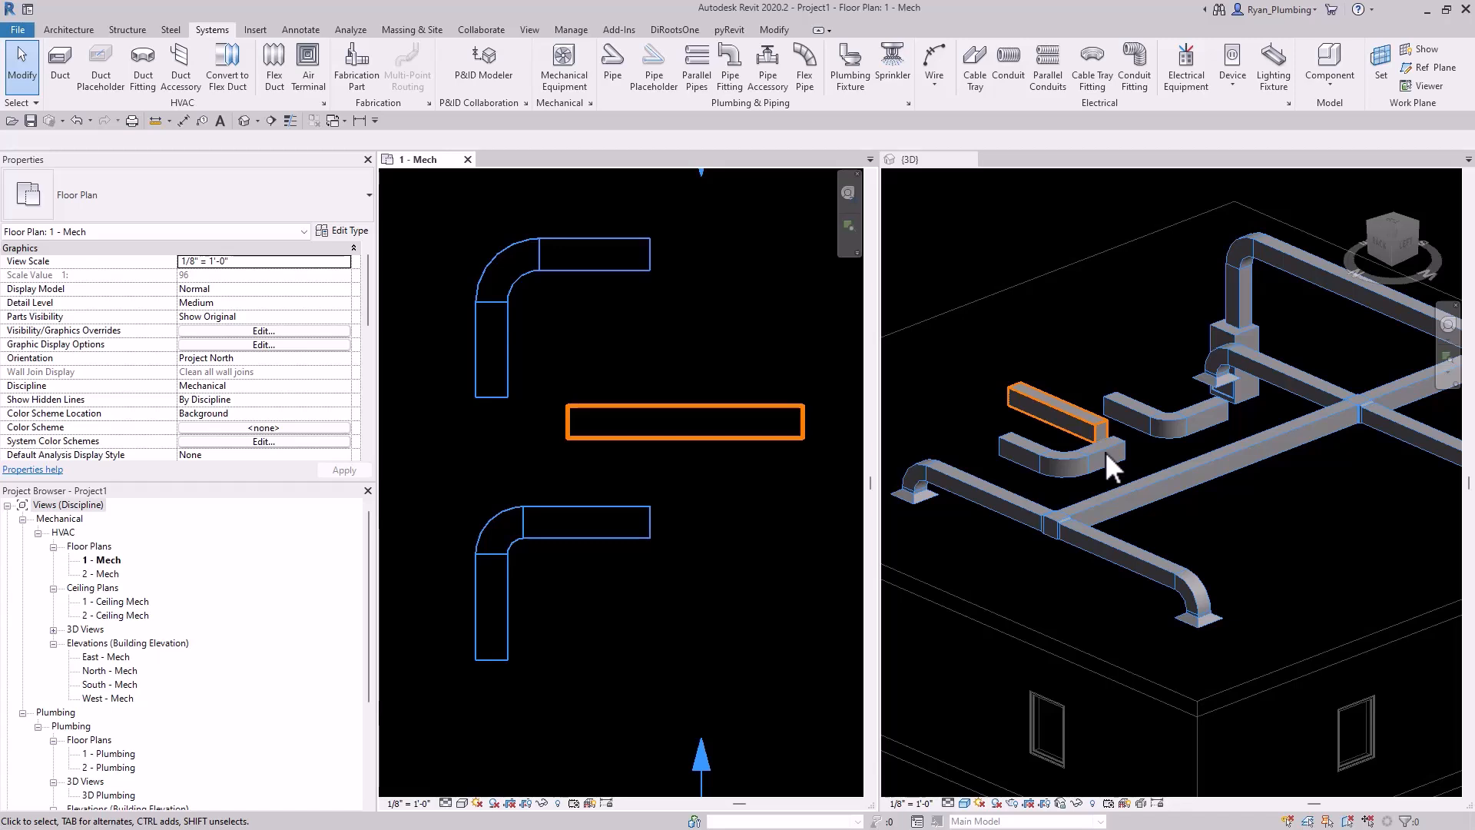
pyautogui.scroll(-2, 718, 536)
pyautogui.moveTo(755, 573); pyautogui.dragTo(745, 554, button='middle')
pyautogui.moveTo(512, 320); pyautogui.dragTo(794, 604)
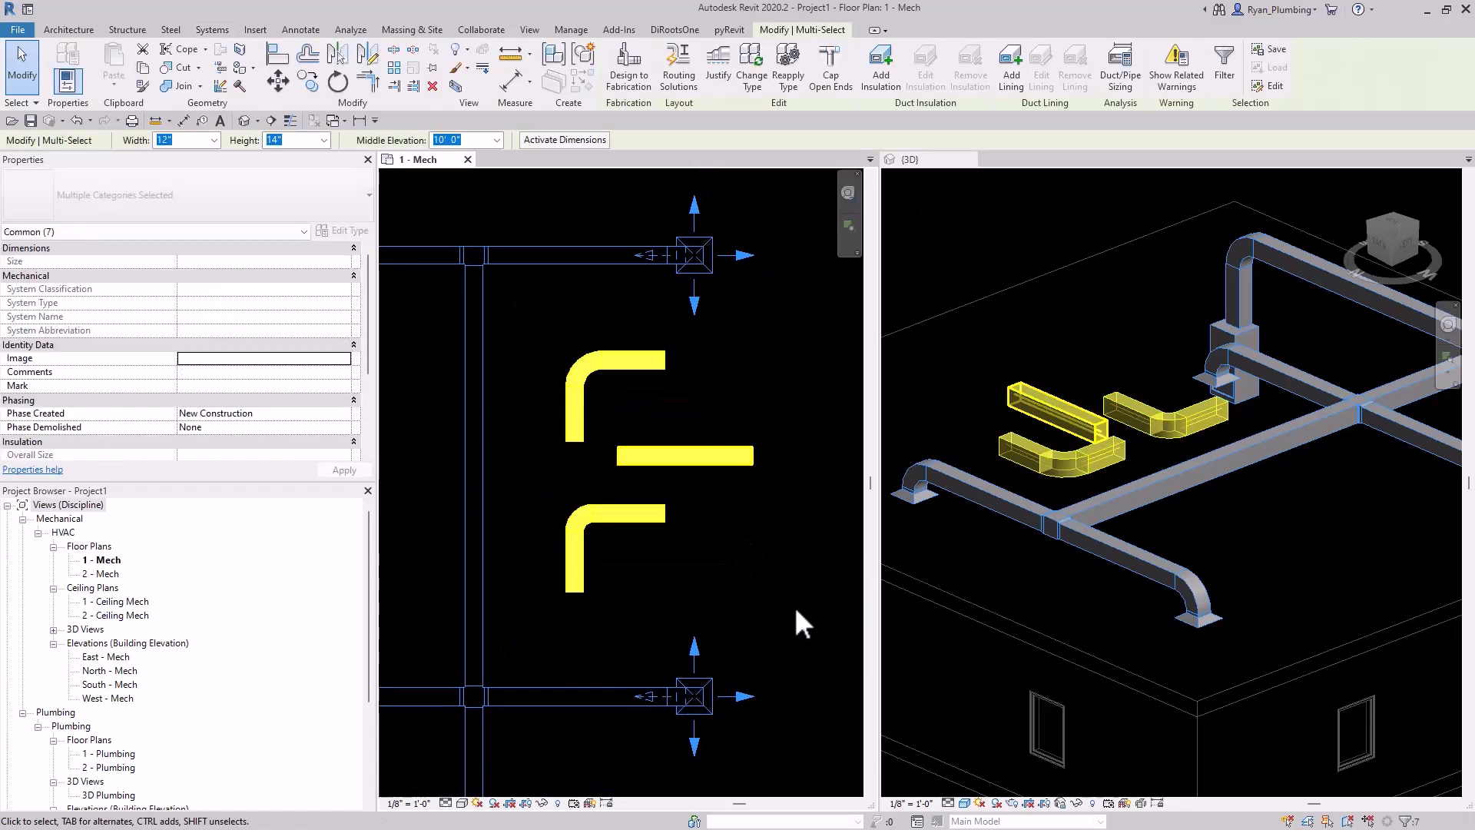
pyautogui.press('Delete')
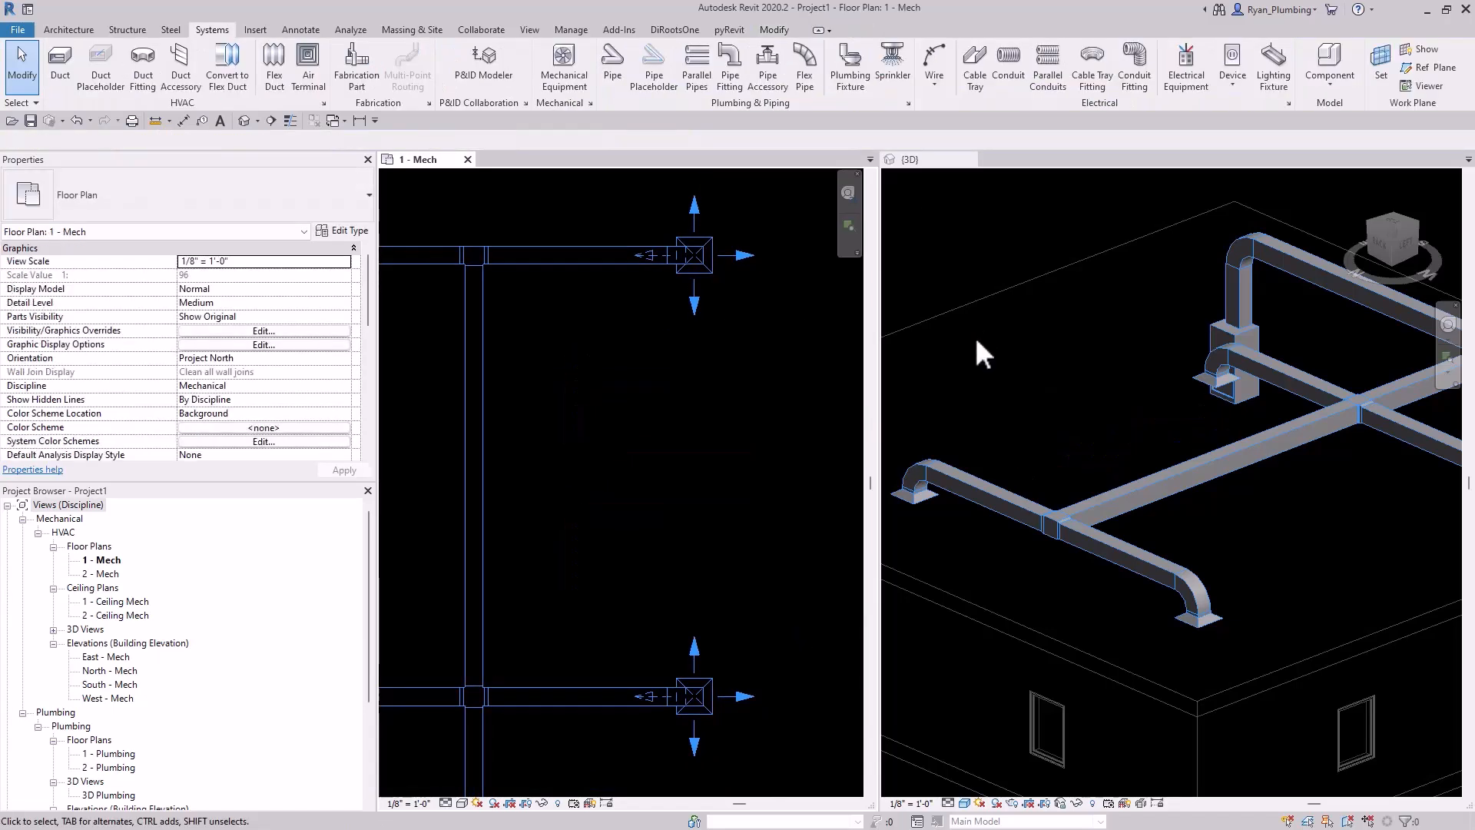
# Using Create Similar on the main duct, draw a small L-shaped 12" x 14" duct with a 90° bend beside it in the plan.
pyautogui.scroll(-3, 757, 343)
pyautogui.moveTo(745, 379); pyautogui.dragTo(735, 408, button='middle')
pyautogui.scroll(3, 718, 374)
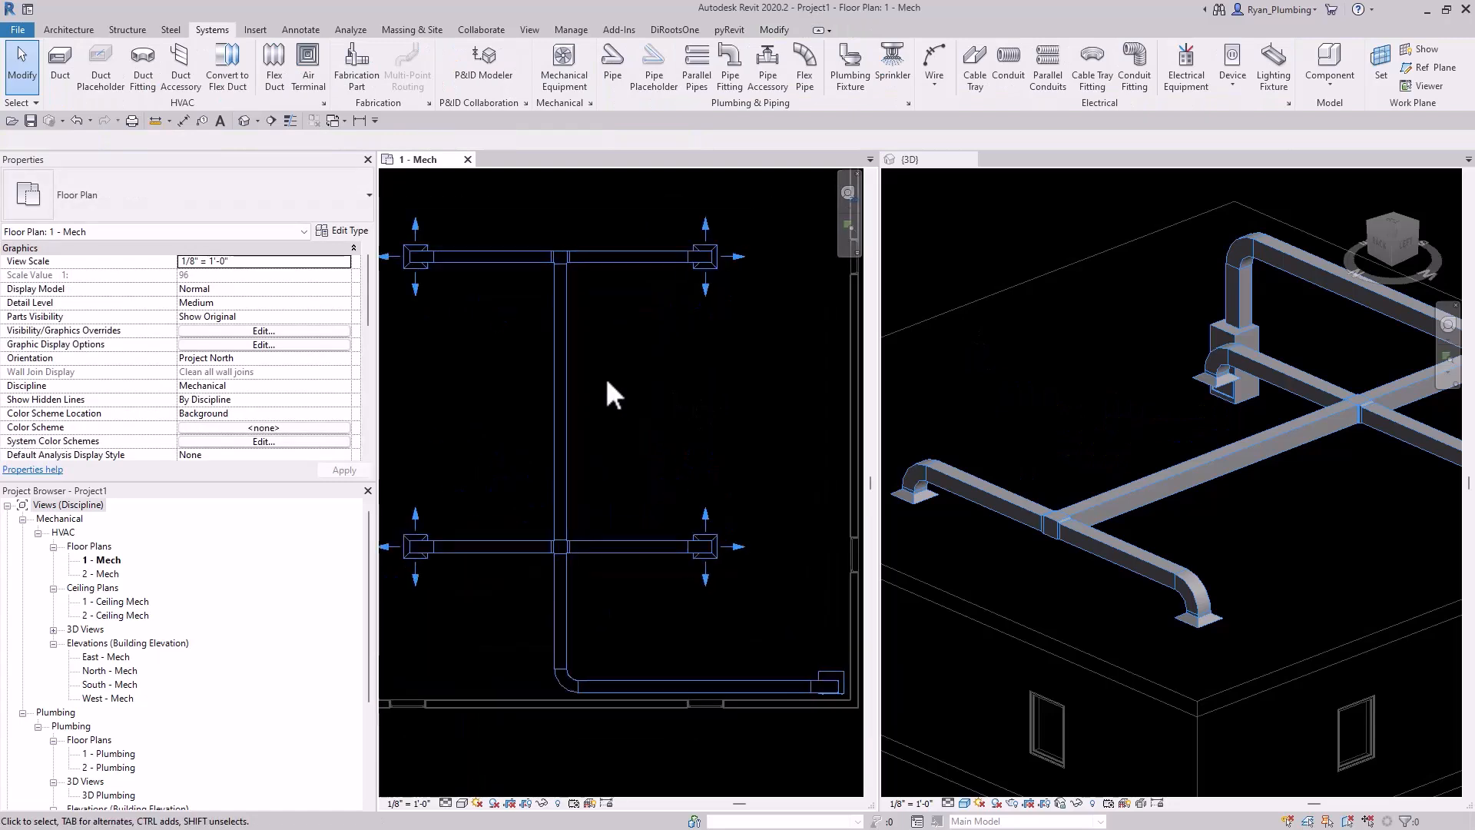
pyautogui.click(557, 366)
pyautogui.press('c')
pyautogui.press('s')
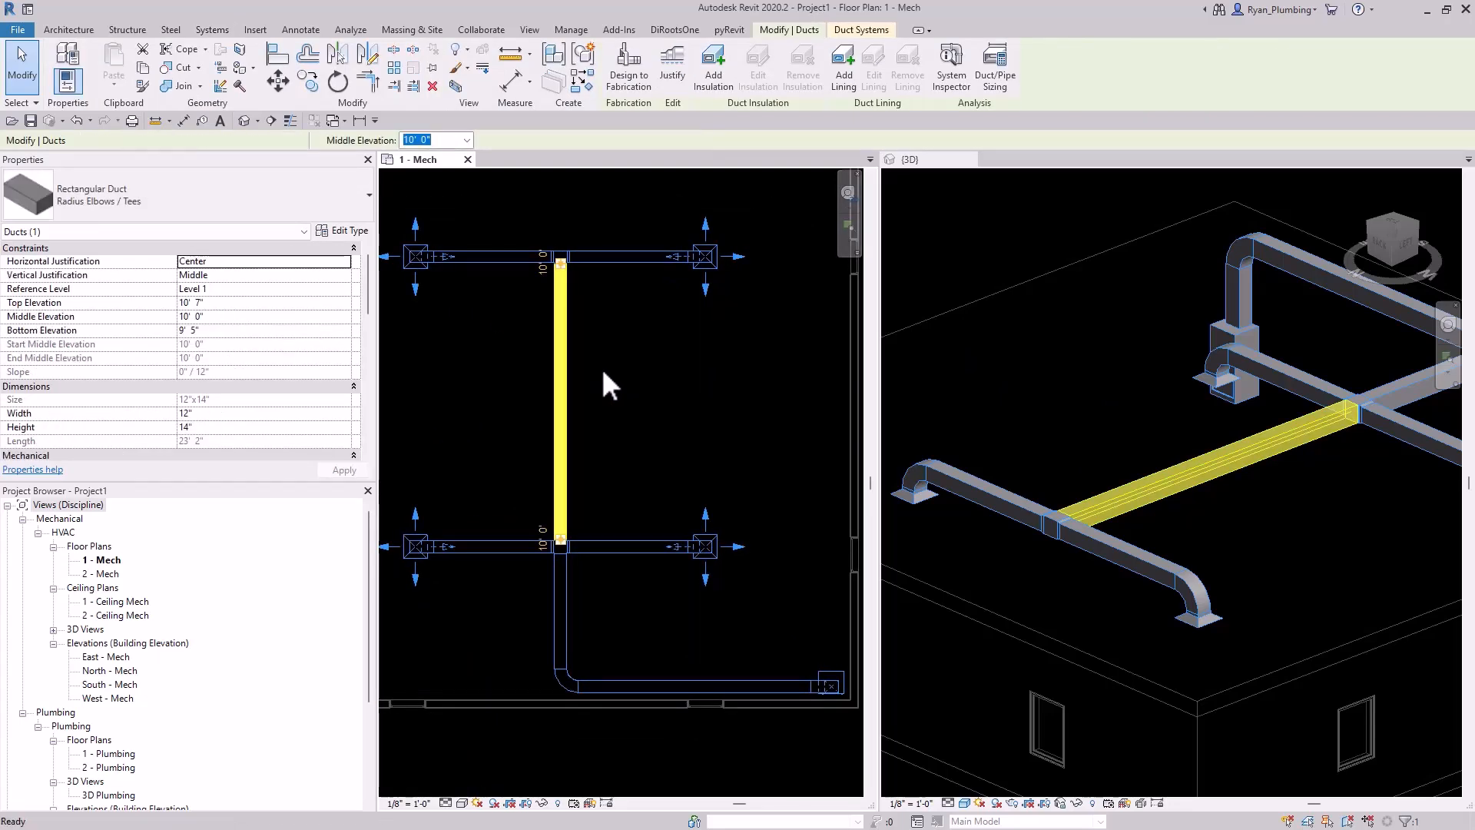
pyautogui.click(648, 399)
pyautogui.click(647, 350)
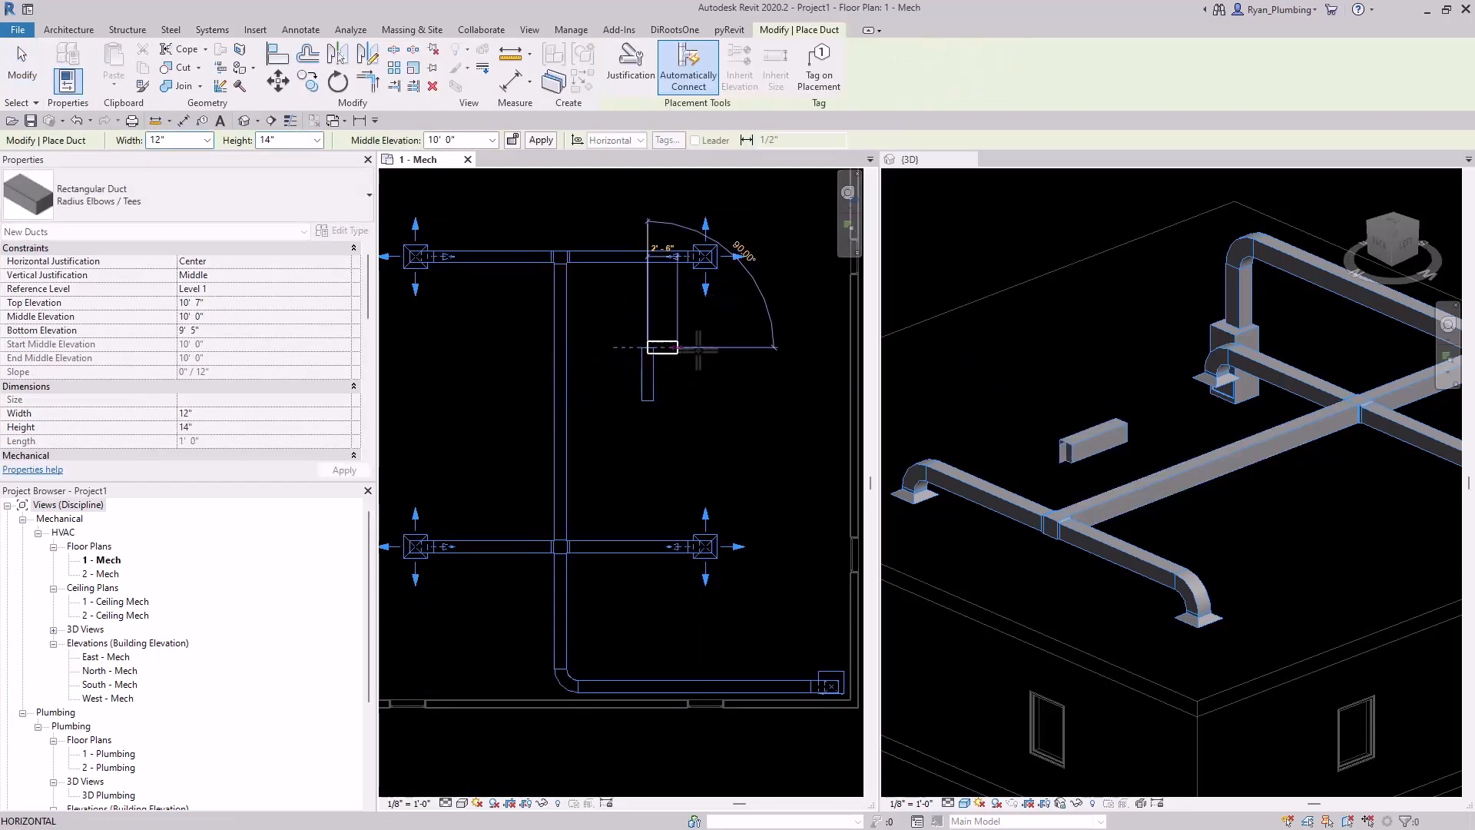
pyautogui.click(708, 347)
pyautogui.press('Escape')
pyautogui.press('Escape')
# Delete the small L-shaped duct beside the main duct.
pyautogui.scroll(4, 657, 355)
pyautogui.moveTo(708, 282); pyautogui.dragTo(619, 389)
pyautogui.press('Delete')
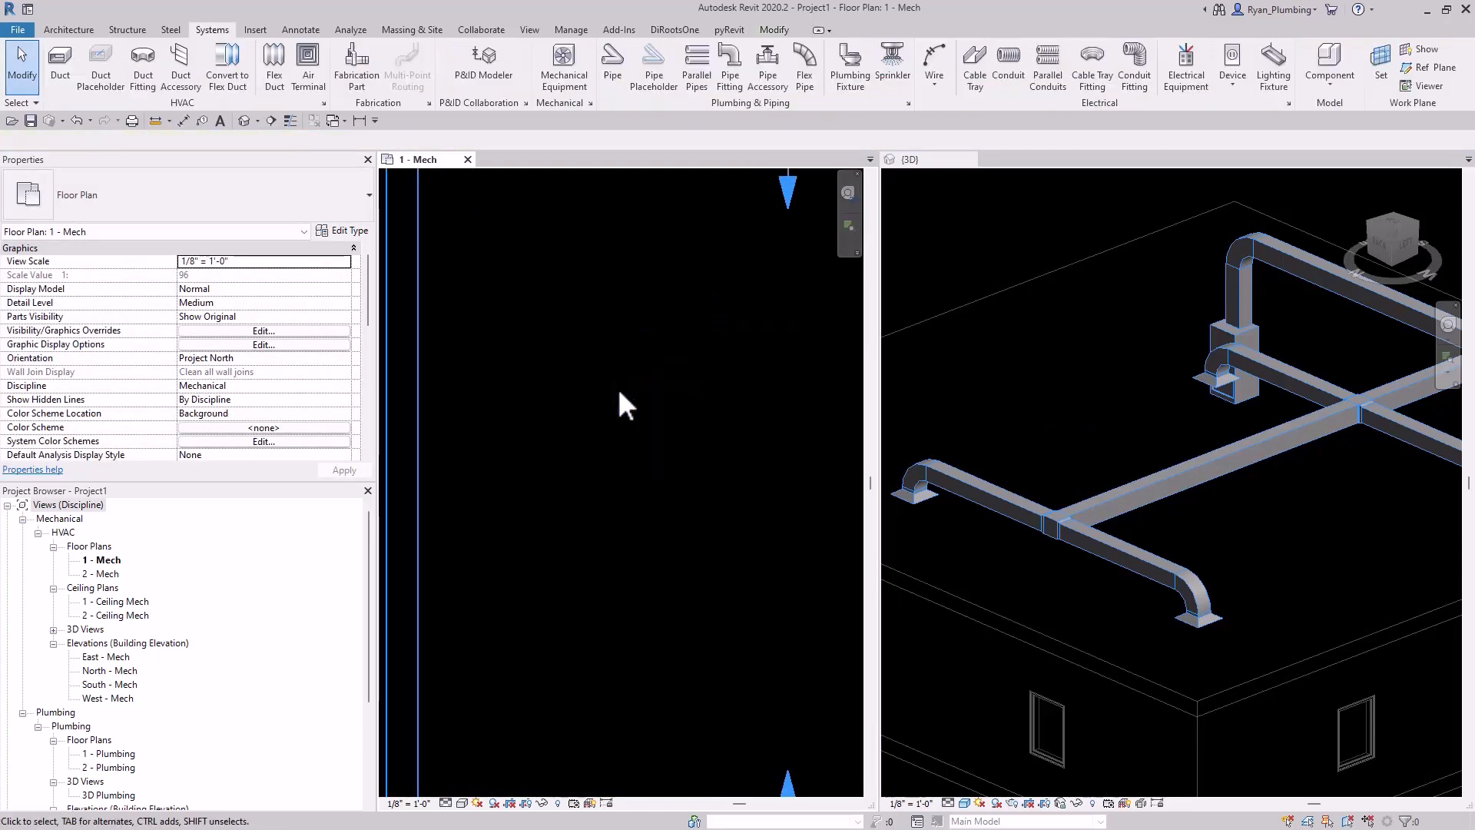
pyautogui.scroll(4, 1212, 611)
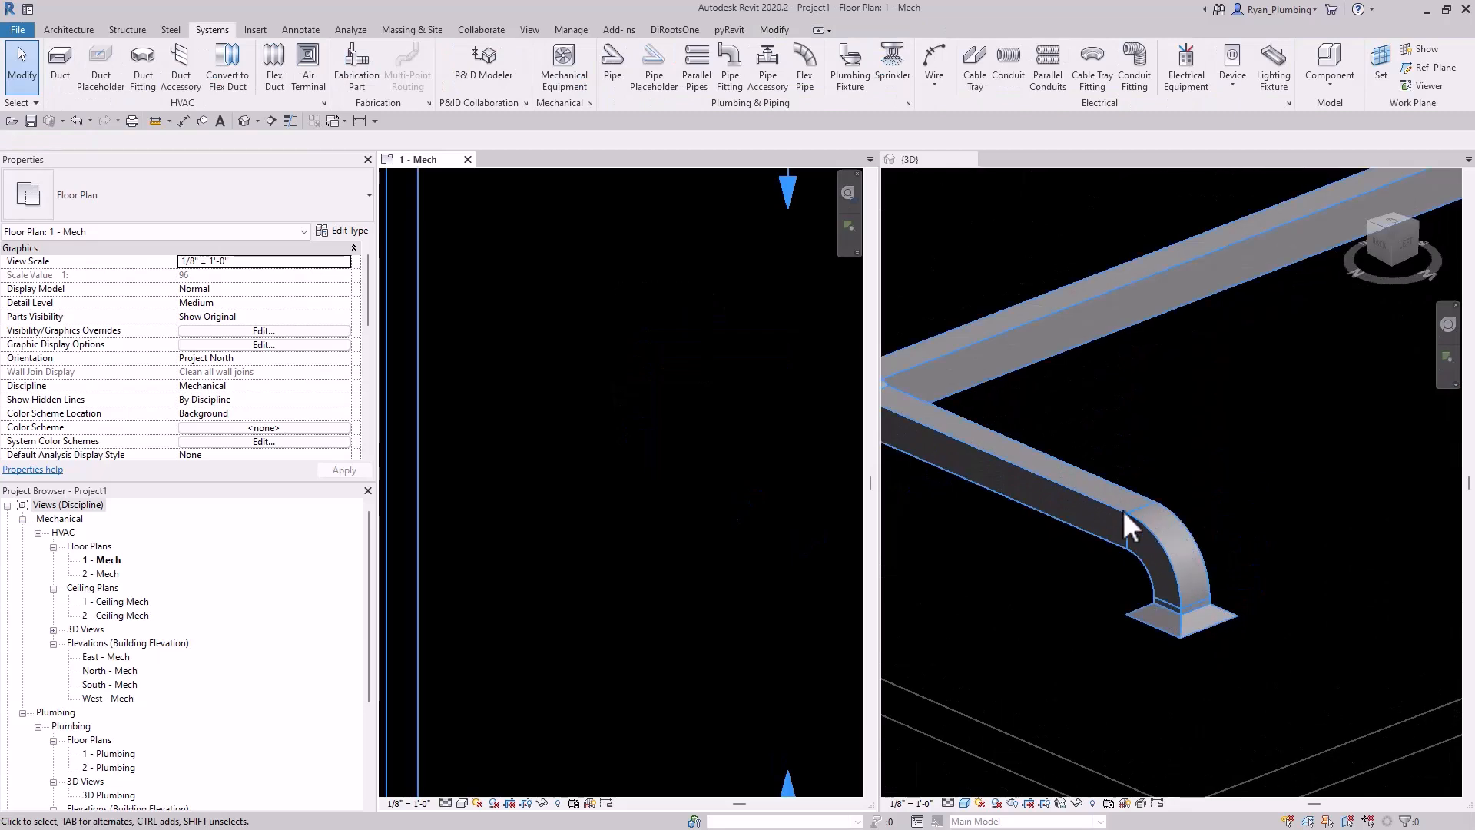
pyautogui.scroll(-4, 1224, 606)
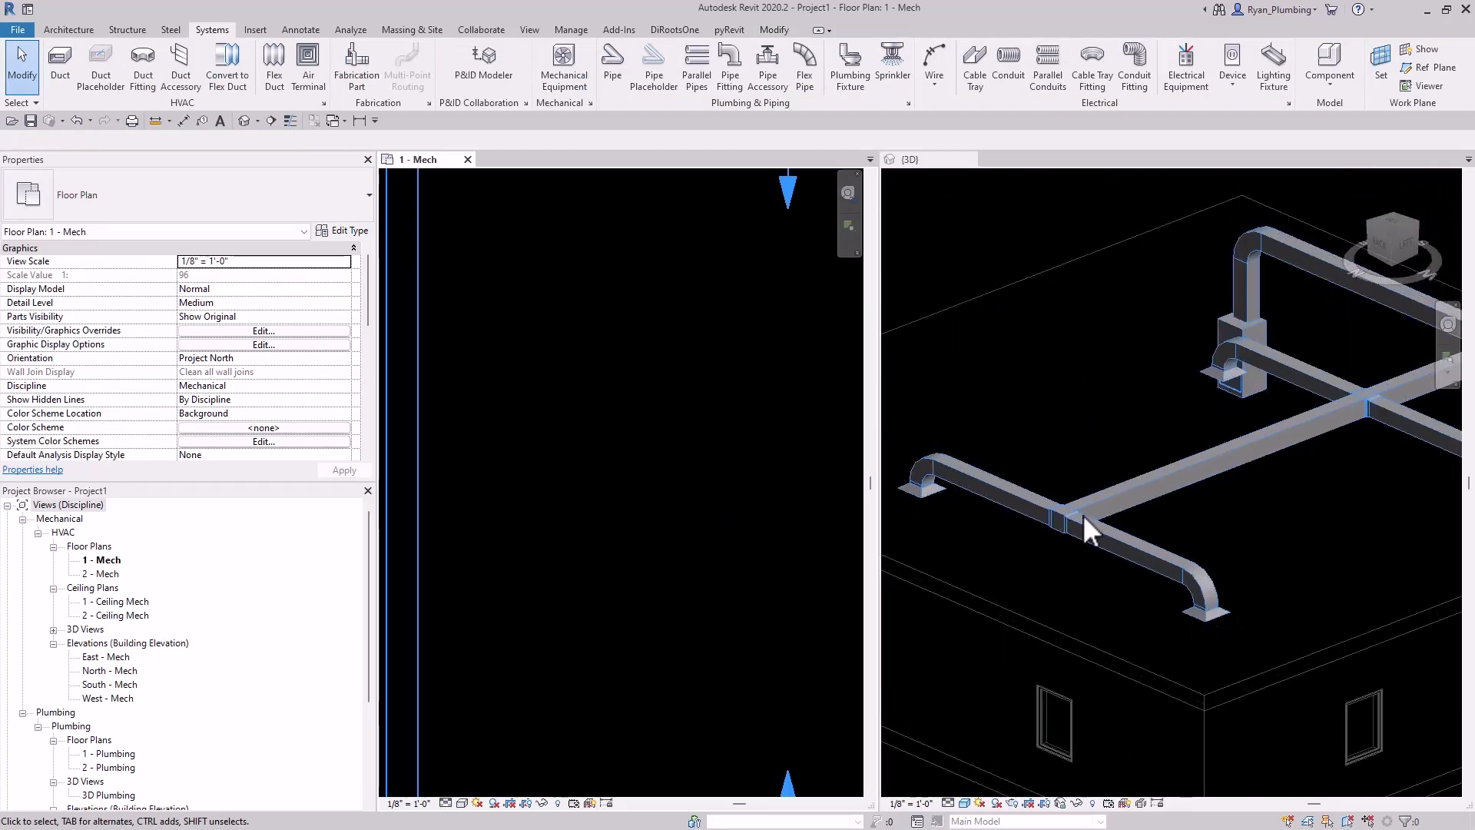
# Select the branch of the duct network connected to the main vertical duct in the plan, then clear the selection.
pyautogui.scroll(4, 1206, 596)
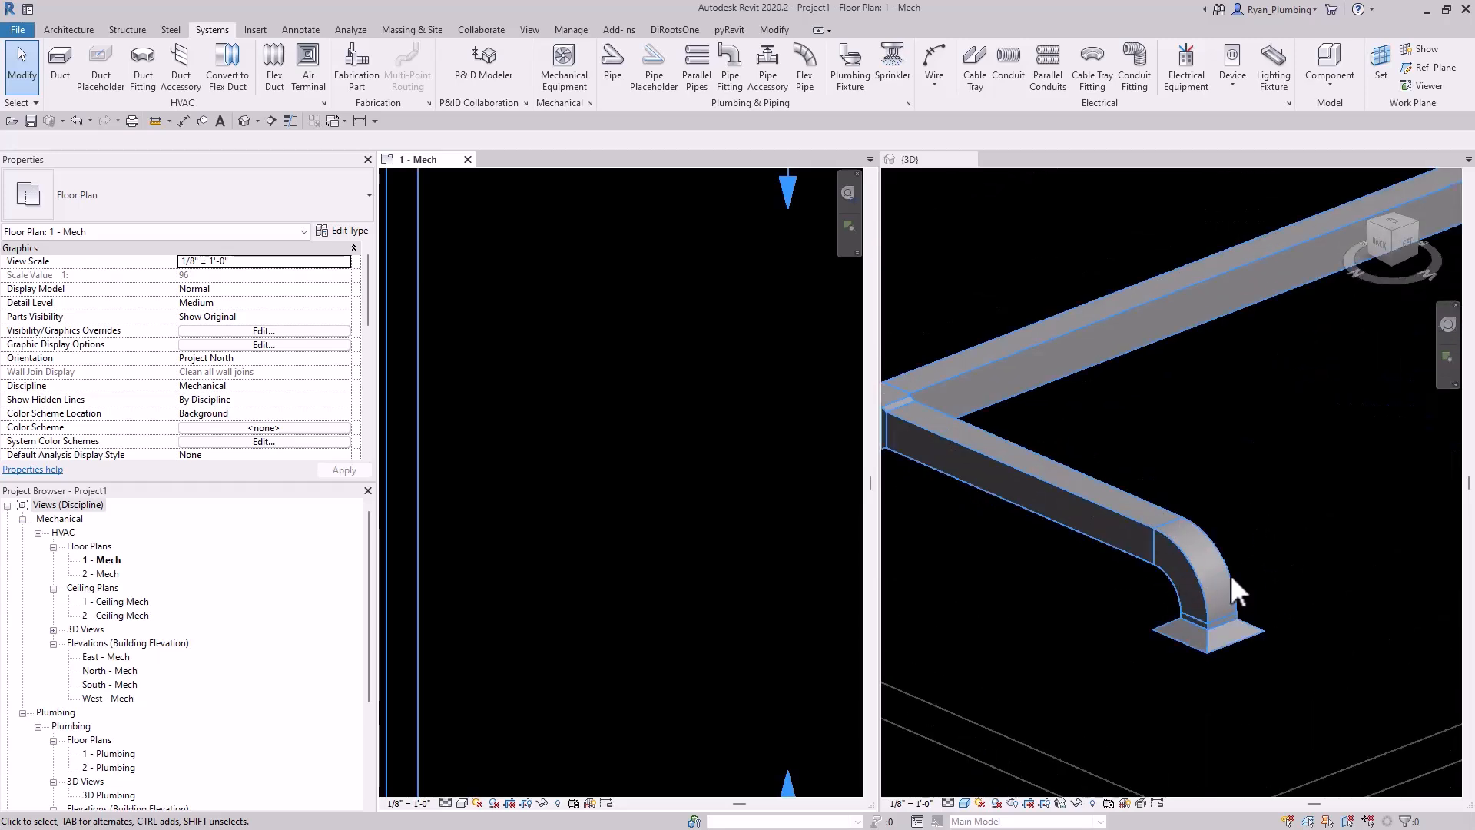
pyautogui.scroll(-4, 1201, 573)
pyautogui.scroll(-1, 606, 593)
pyautogui.scroll(-8, 662, 568)
pyautogui.scroll(4, 688, 618)
pyautogui.moveTo(691, 526); pyautogui.dragTo(719, 493, button='middle')
pyautogui.scroll(-1, 715, 524)
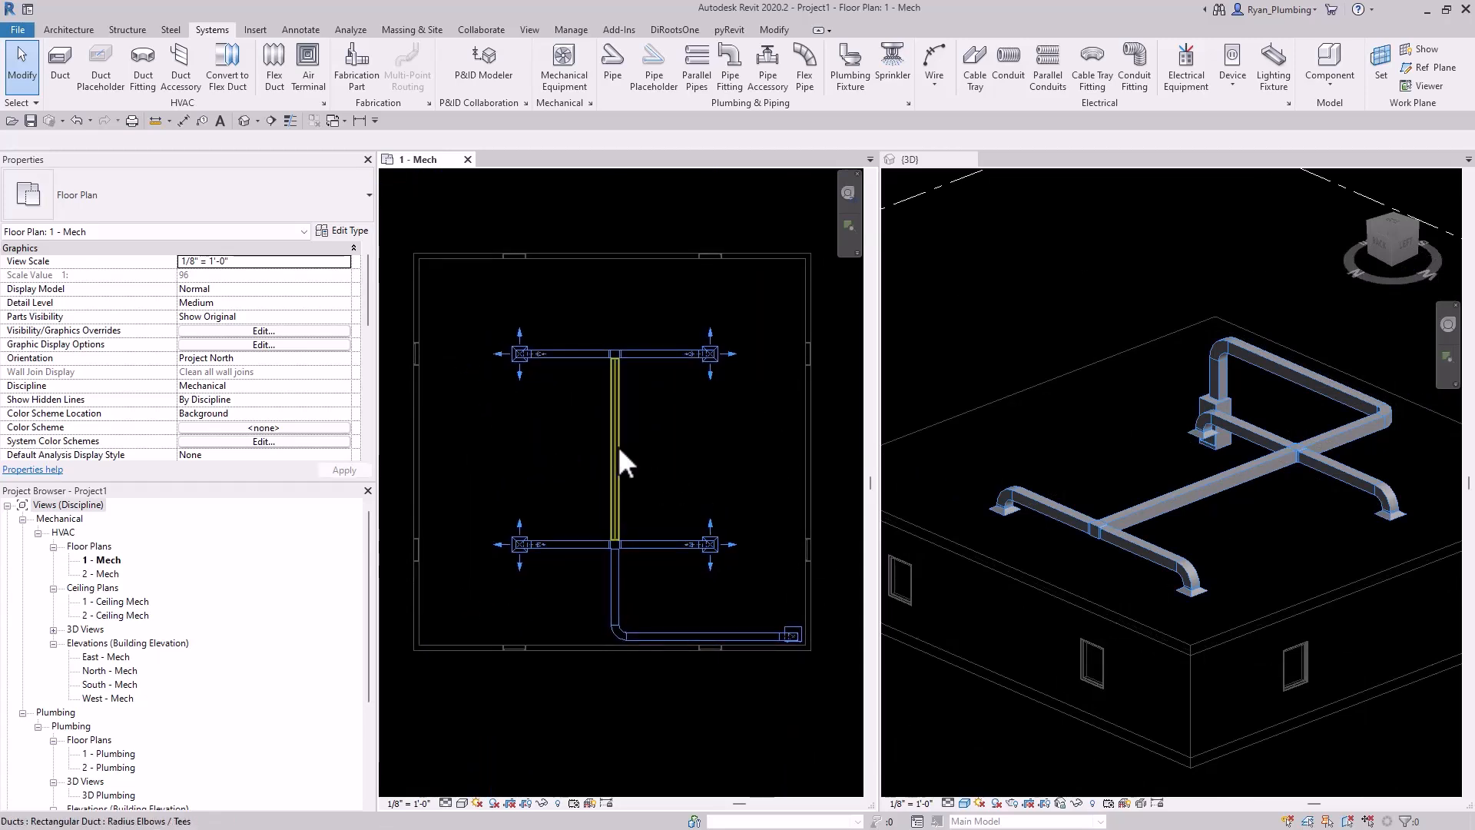
pyautogui.press('Tab')
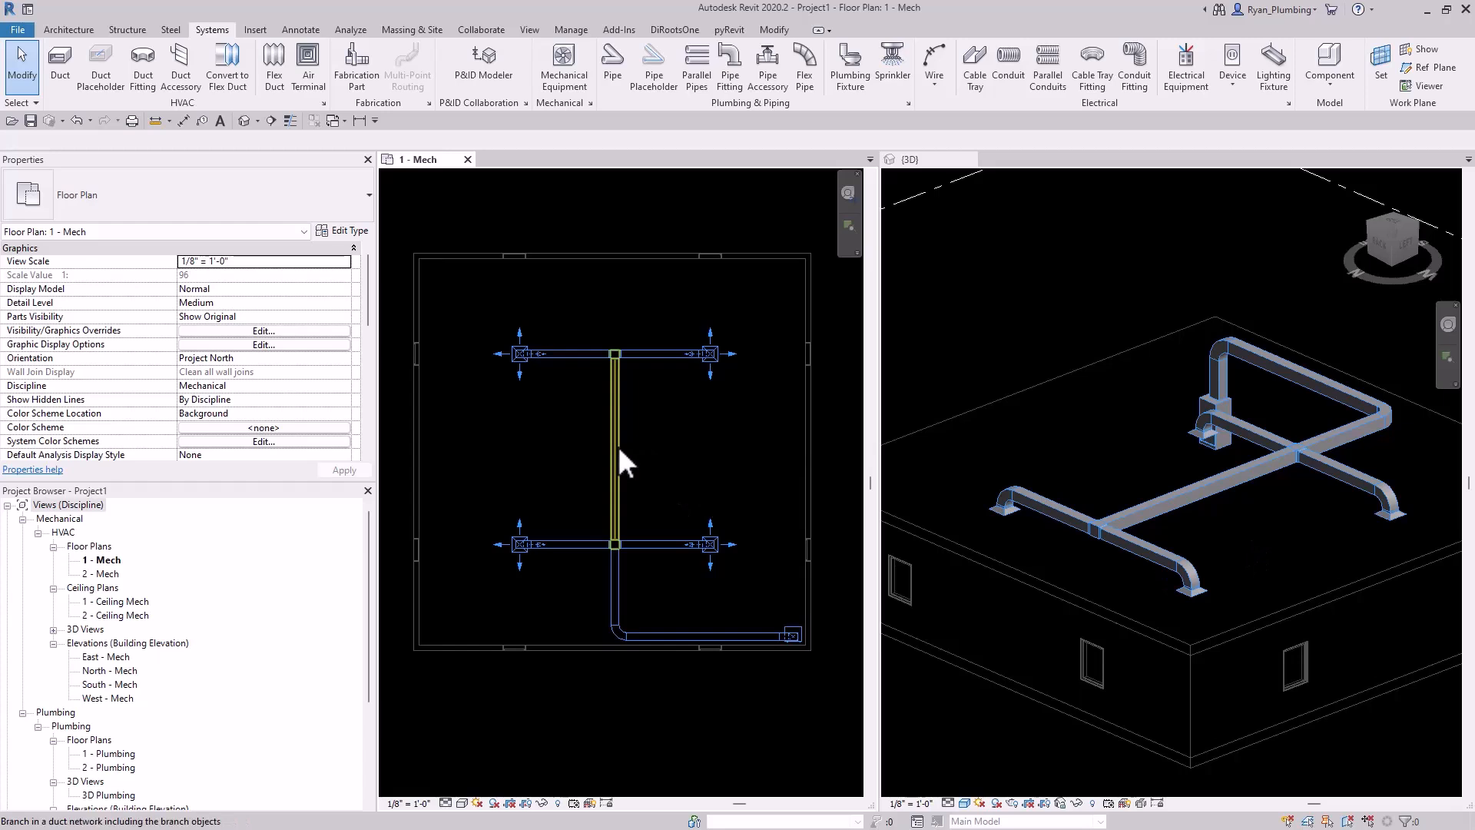
pyautogui.click(617, 446)
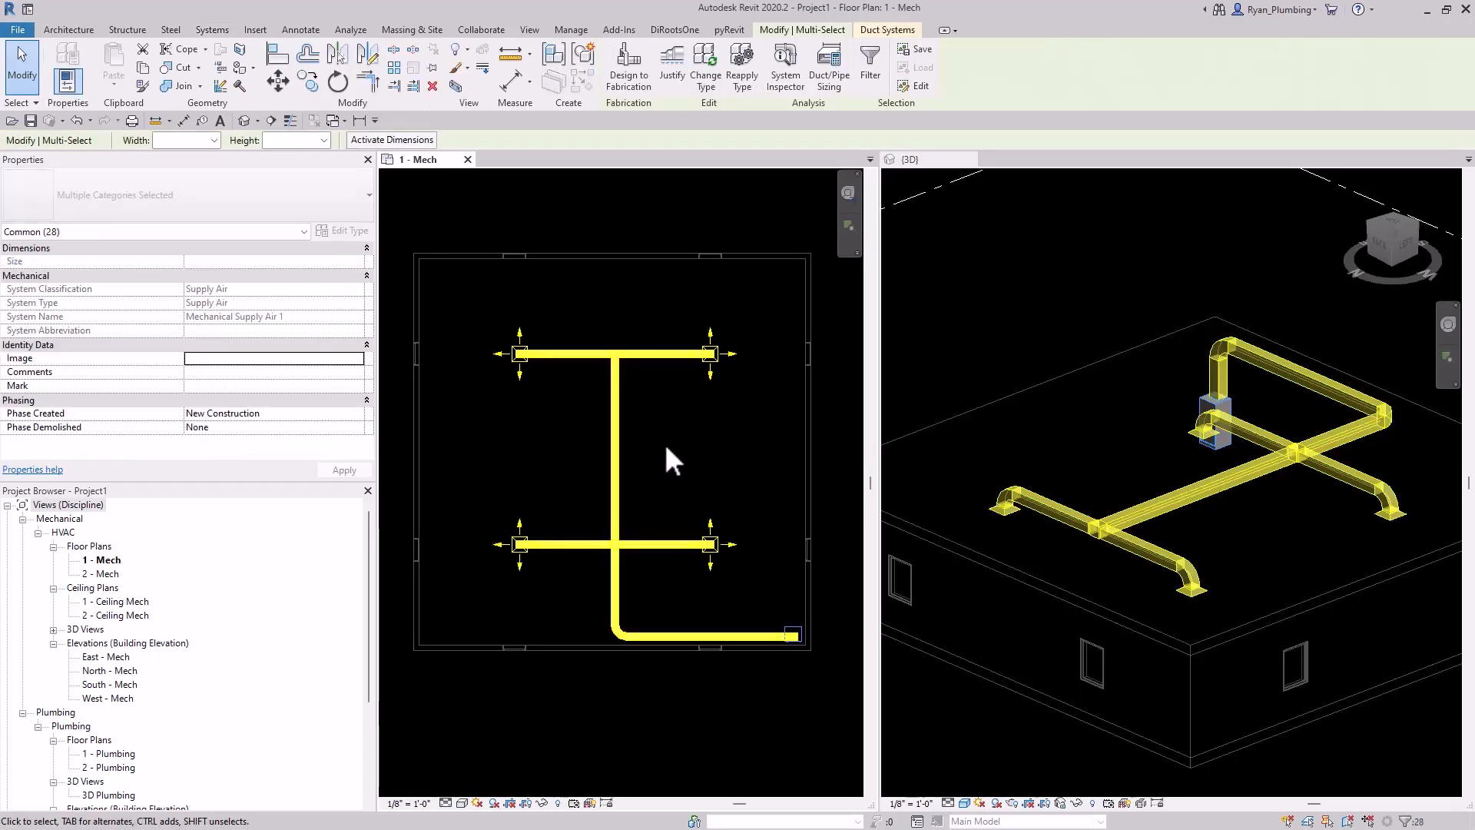
pyautogui.press('Escape')
# Select the entire duct network up to the equipment, starting from the main duct in the plan.
pyautogui.press('Tab')
pyautogui.press('Tab')
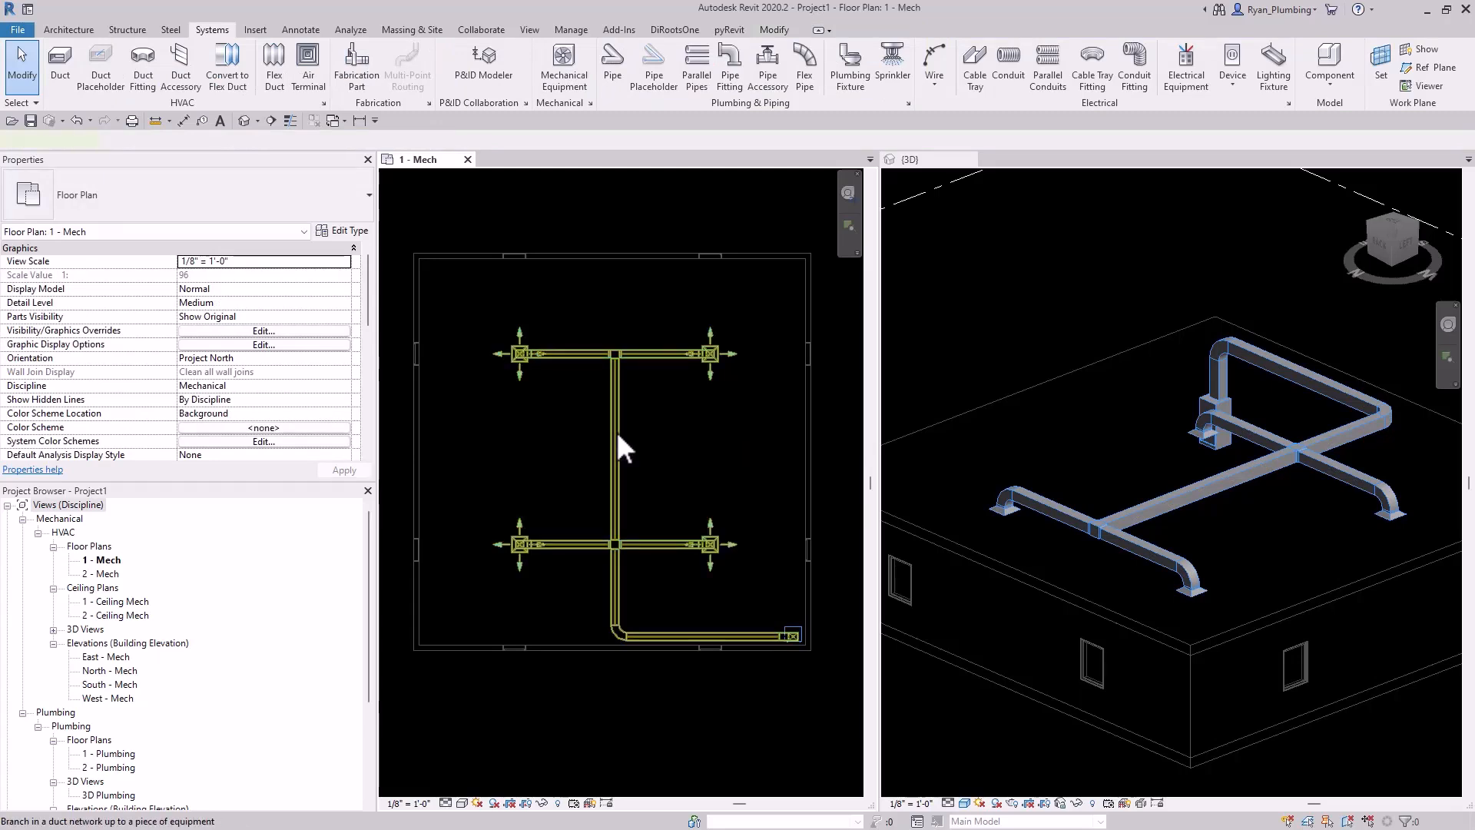
pyautogui.click(619, 435)
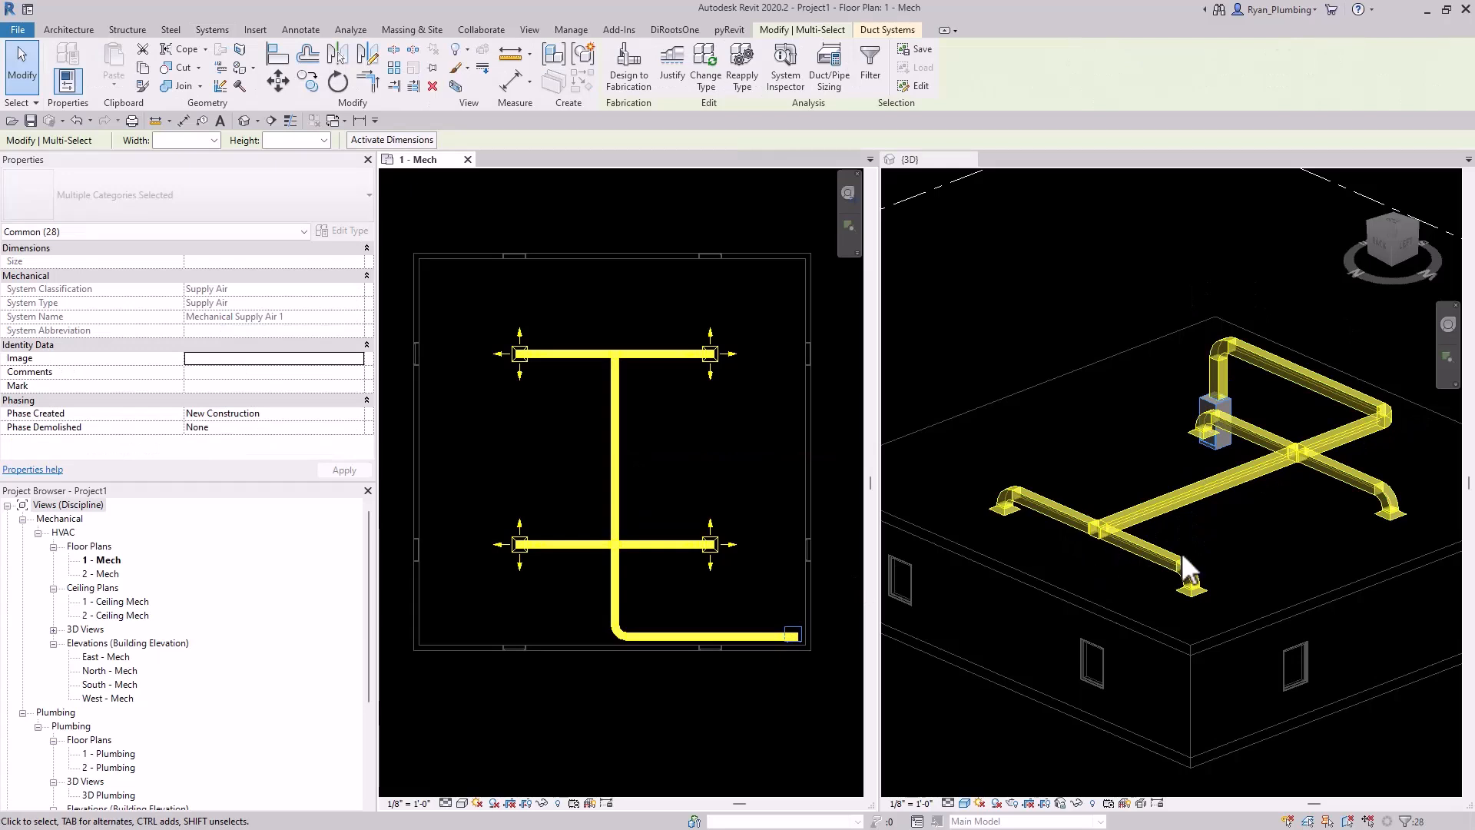
# Try to set the middle elevation of the main duct between the two branches to 9' 0" in 3D.
pyautogui.scroll(2, 1394, 441)
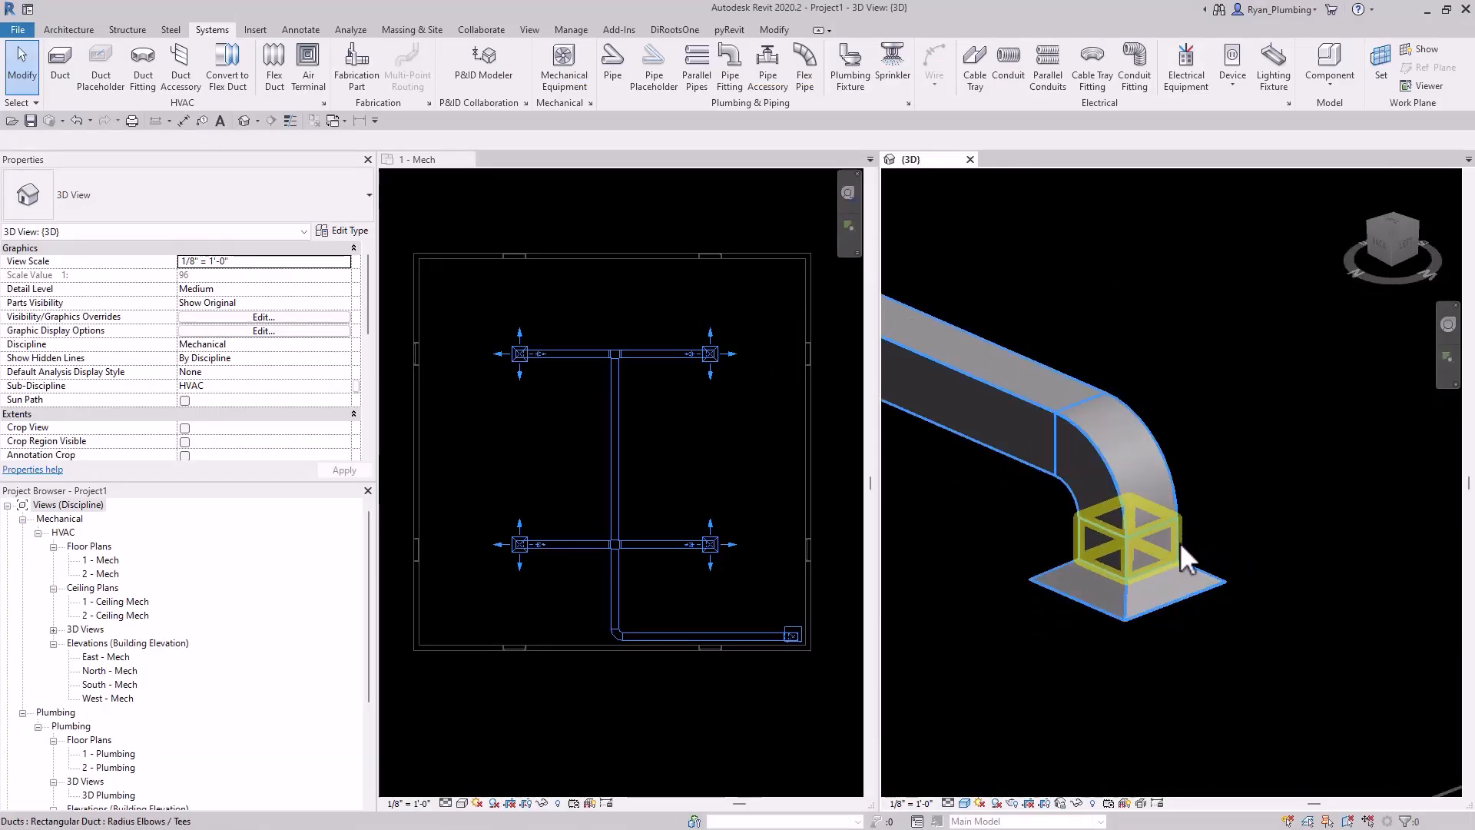
pyautogui.scroll(-3, 1175, 620)
pyautogui.scroll(-5, 1168, 624)
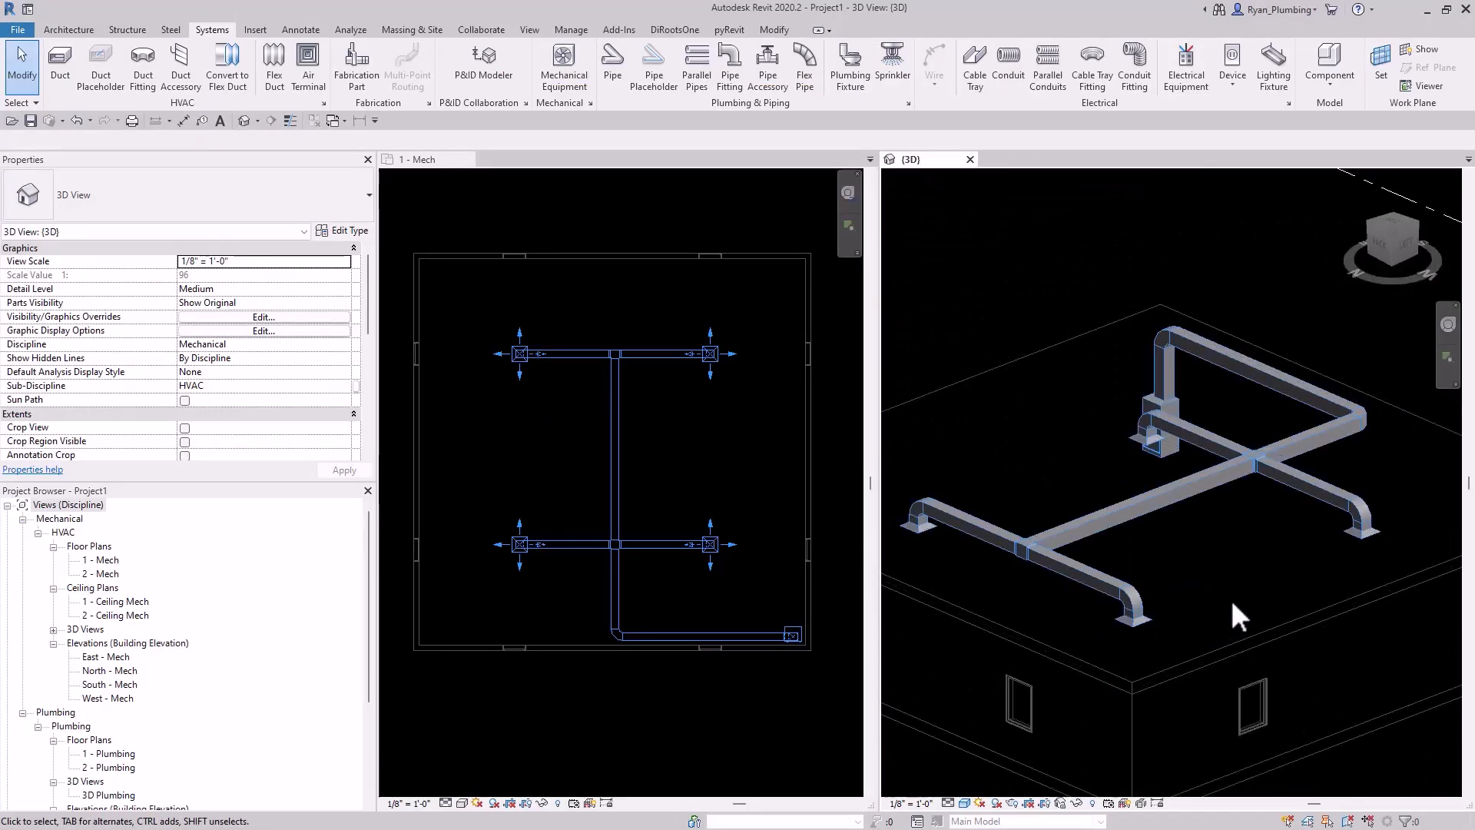
pyautogui.moveTo(1152, 619); pyautogui.dragTo(1274, 603, button='middle')
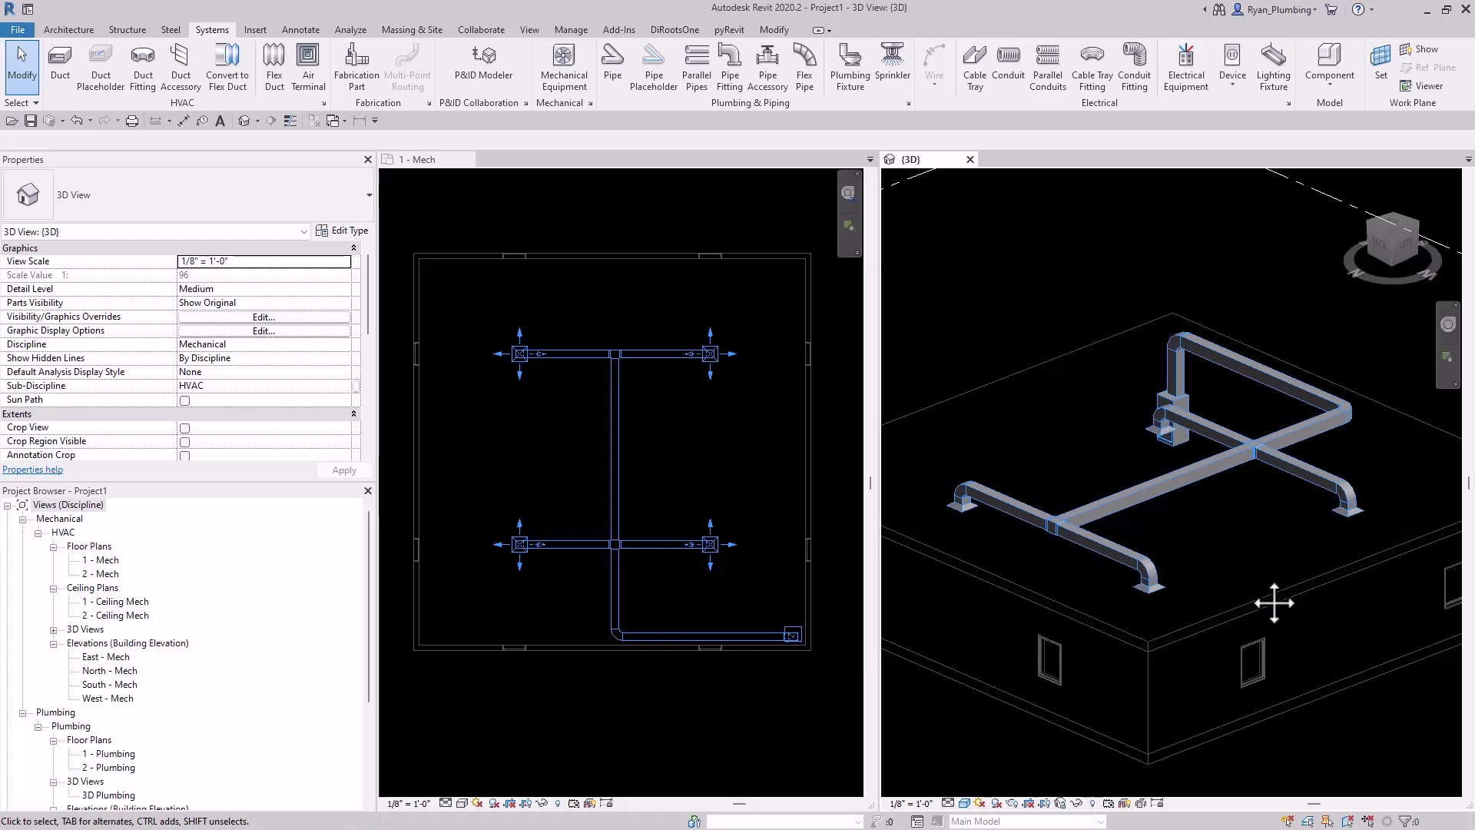
pyautogui.click(1231, 540)
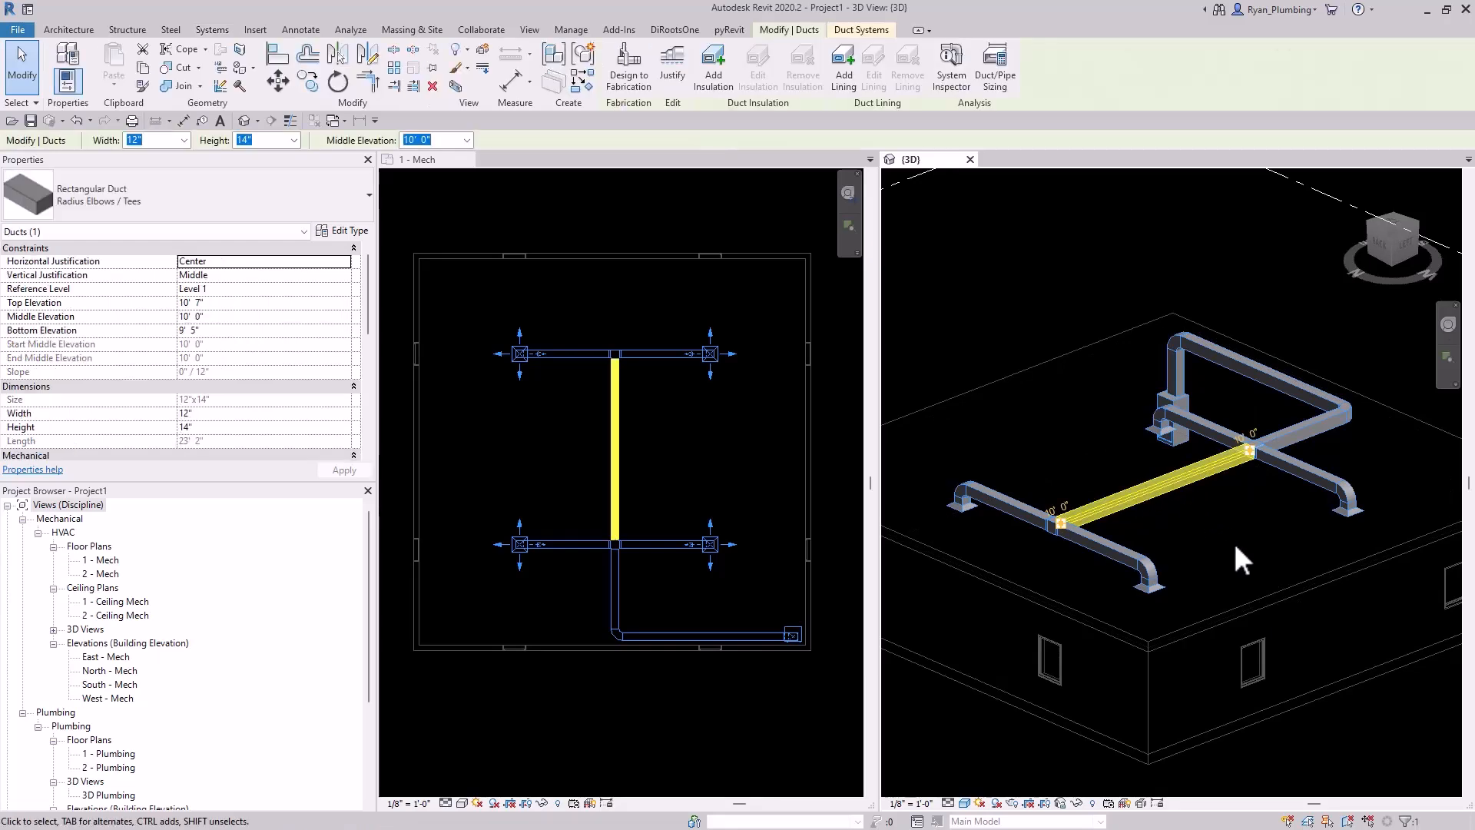
pyautogui.click(466, 140)
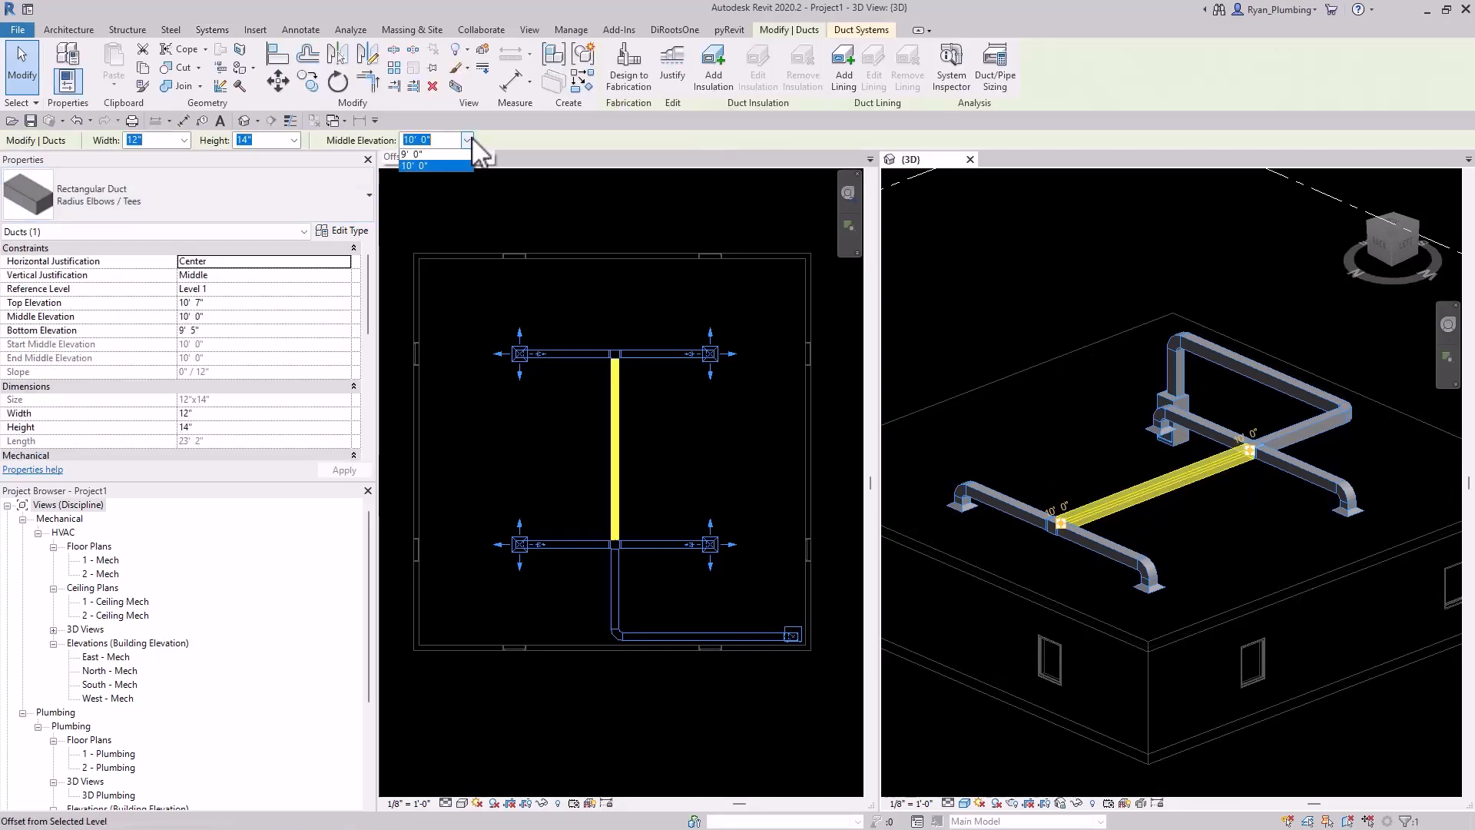
pyautogui.click(441, 154)
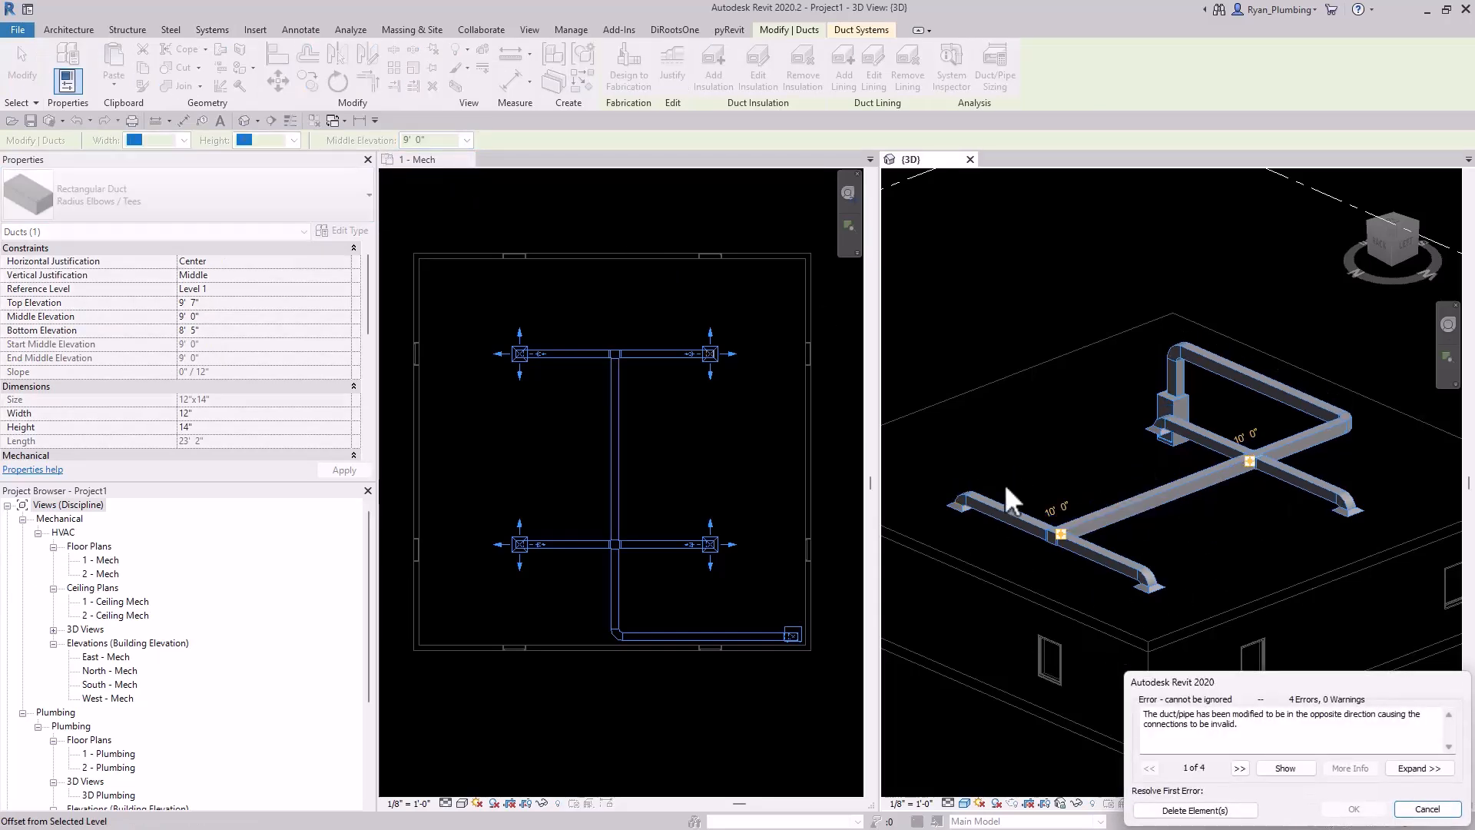
pyautogui.scroll(6, 959, 514)
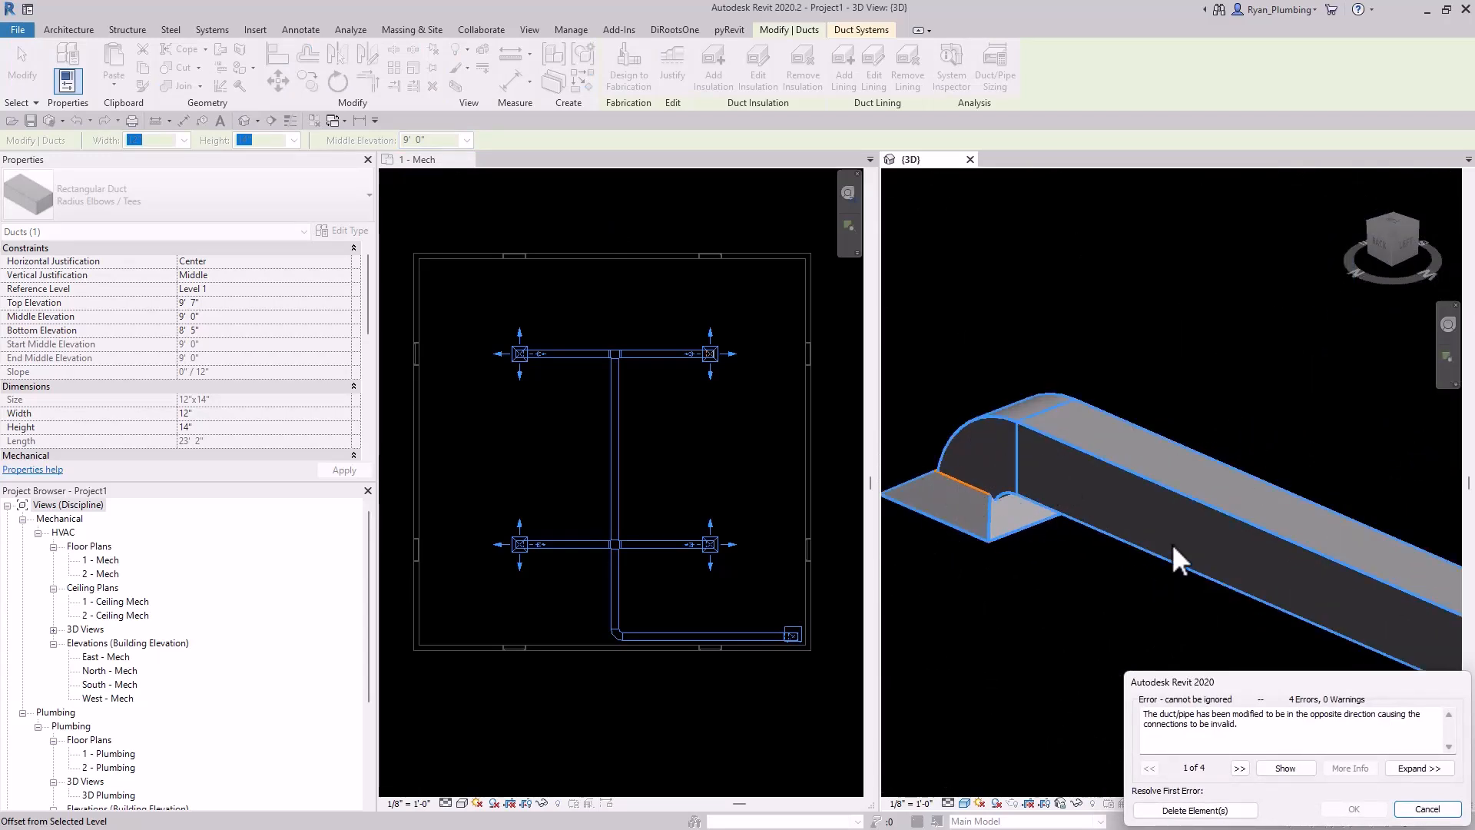
pyautogui.scroll(-8, 1135, 510)
pyautogui.scroll(-1, 1034, 516)
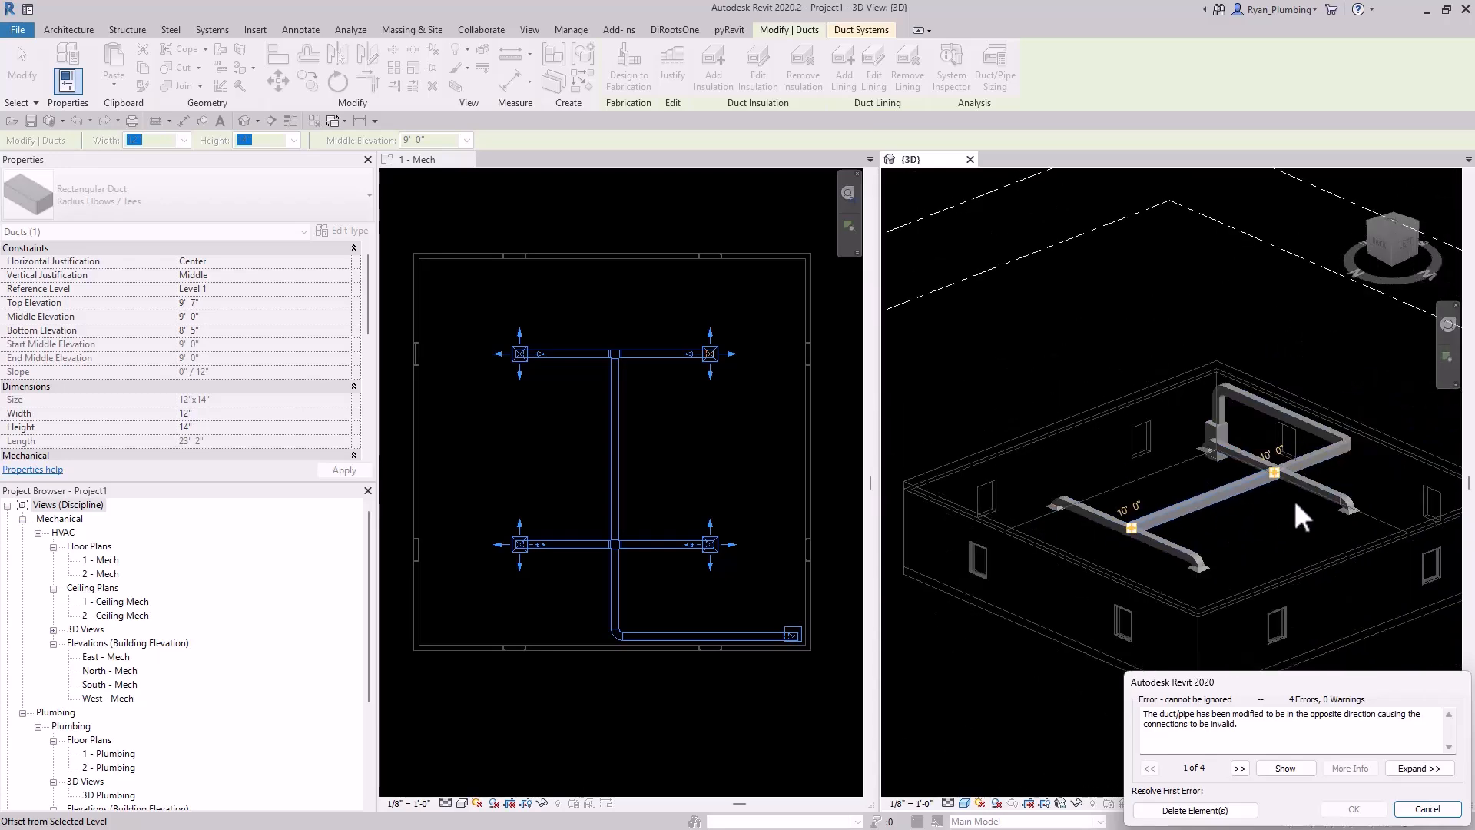
pyautogui.scroll(1, 1293, 496)
pyautogui.click(1433, 807)
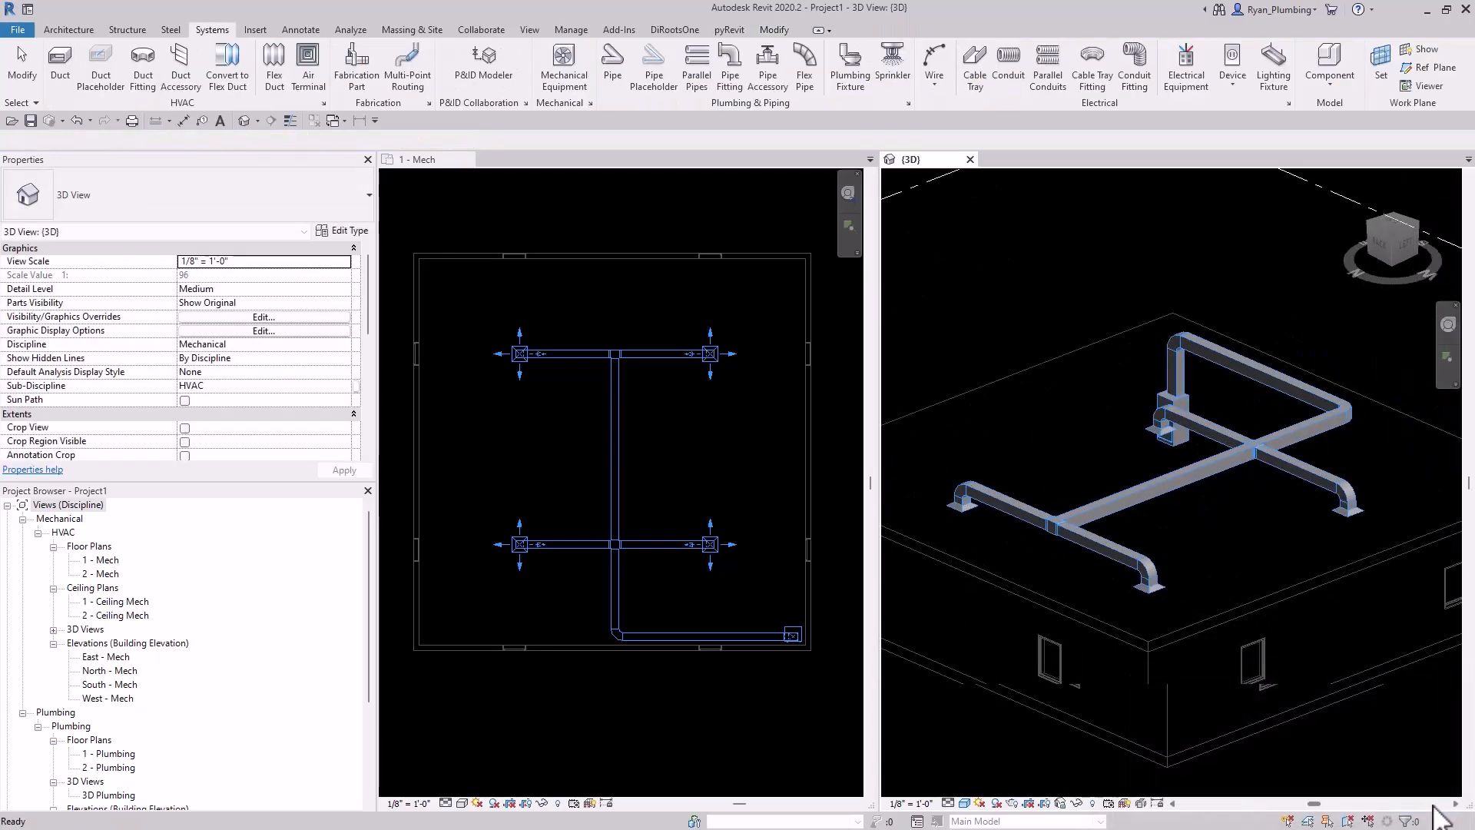
# Set the middle elevation of the main duct between the branches to 9' 6".
pyautogui.click(1152, 491)
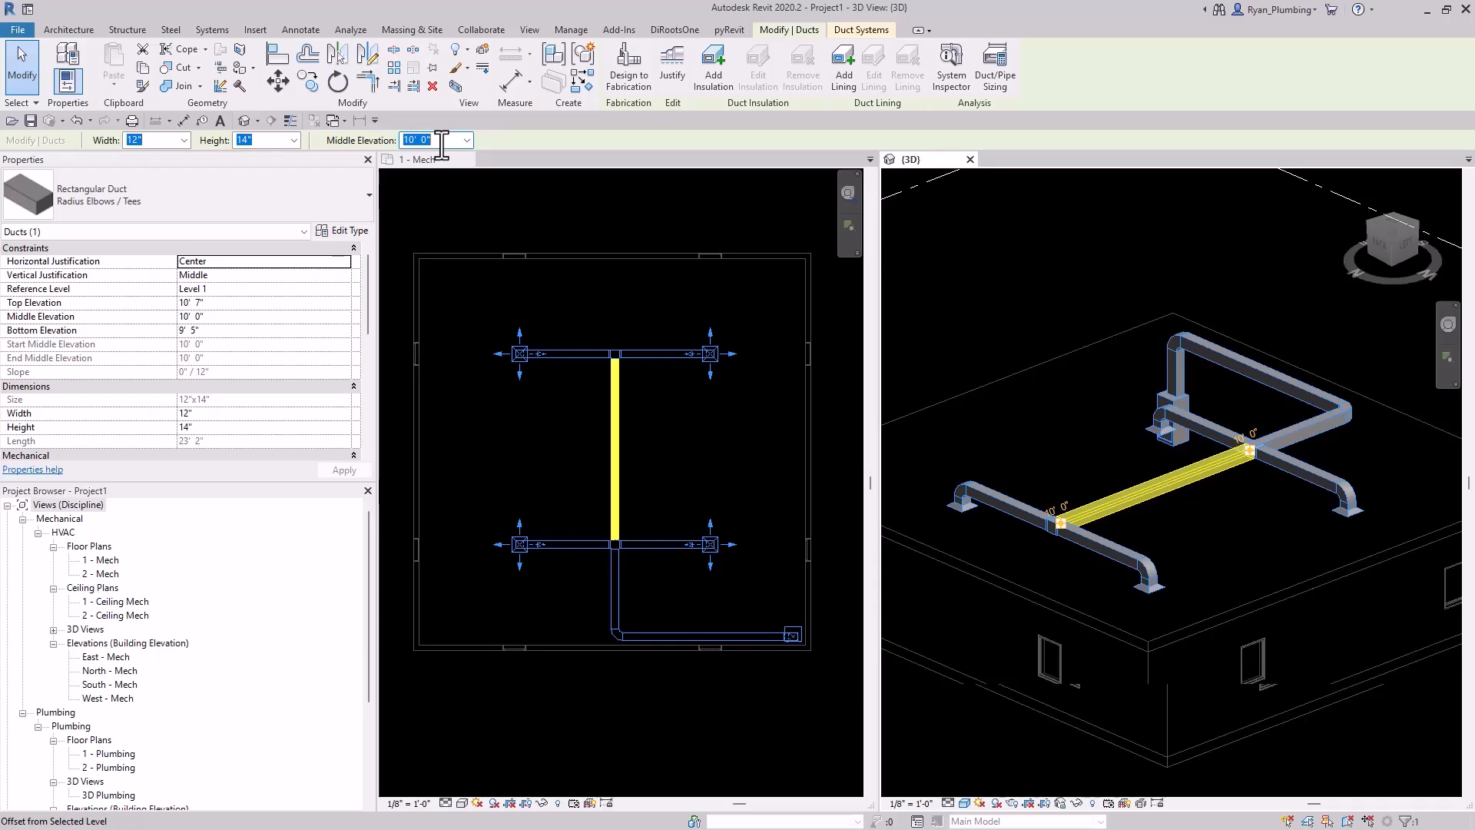
pyautogui.write('9')
pyautogui.press('Return')
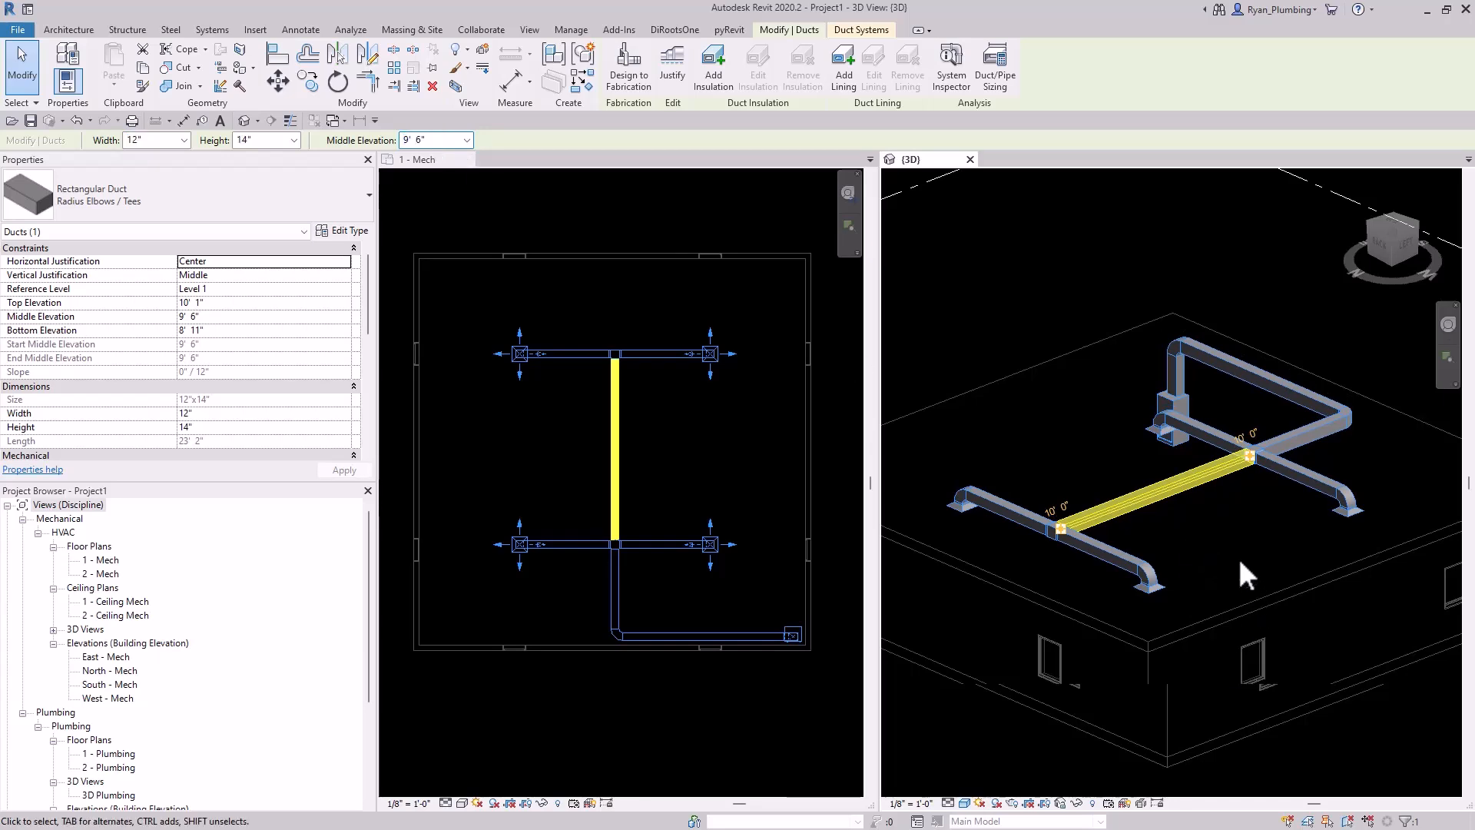
pyautogui.click(1238, 555)
# Examine the elbow and vertical drop at the near air terminal in 3D, then undo the main duct's elevation change.
pyautogui.scroll(5, 1163, 598)
pyautogui.scroll(-5, 1173, 538)
pyautogui.scroll(5, 1149, 492)
pyautogui.scroll(4, 1168, 587)
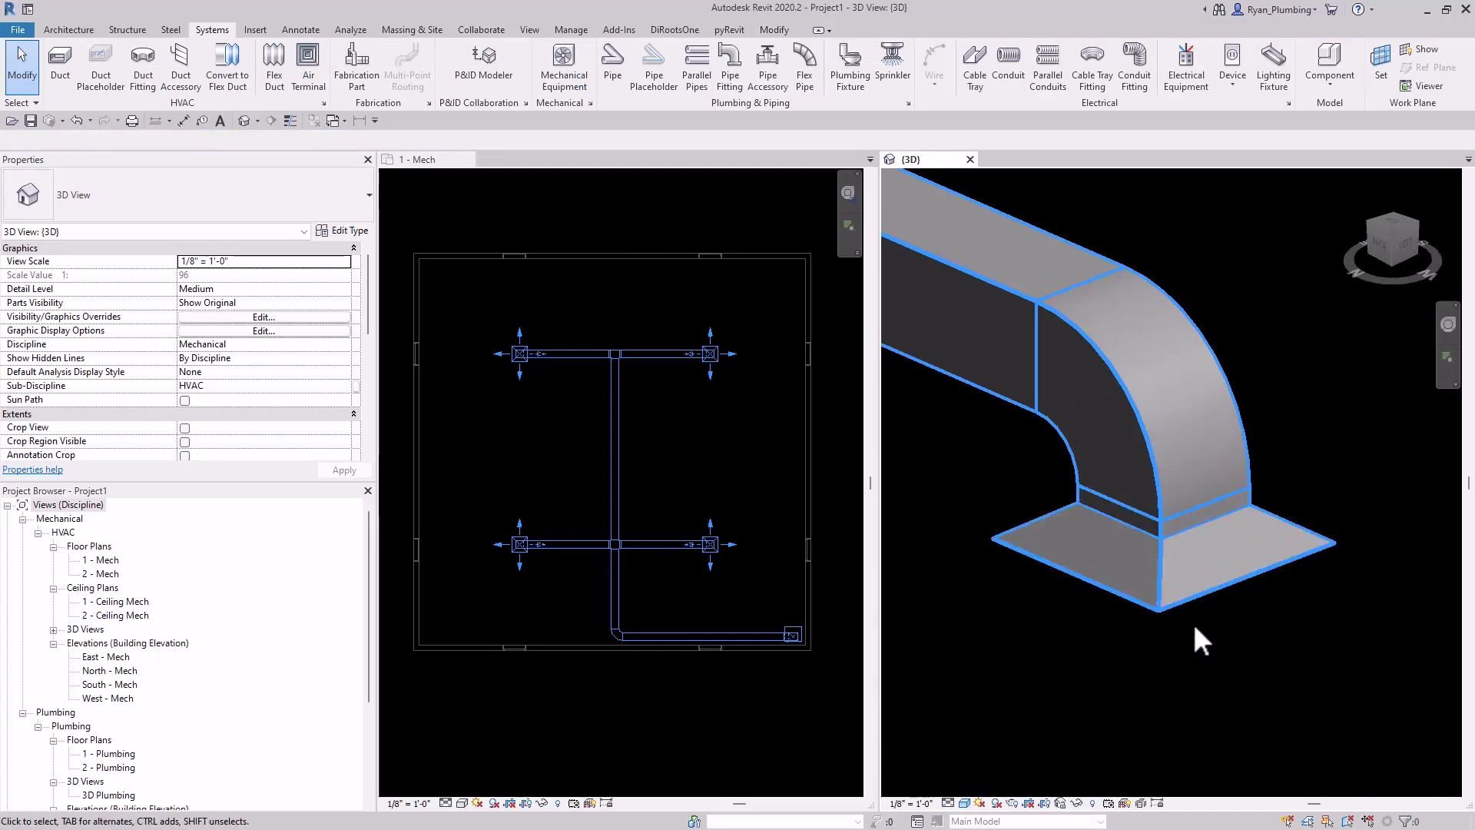
pyautogui.scroll(-5, 1192, 621)
pyautogui.scroll(-1, 1226, 546)
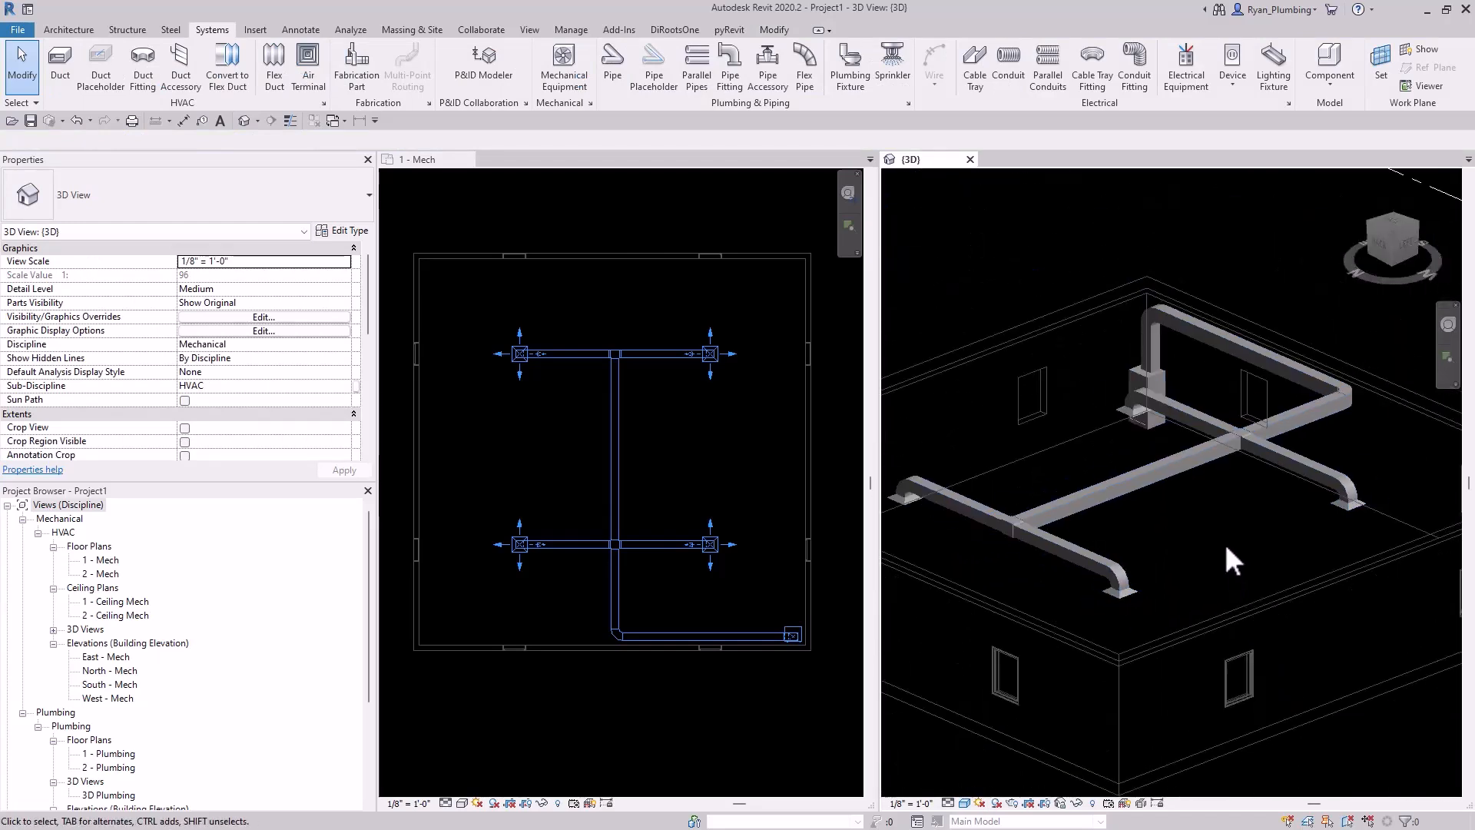
pyautogui.moveTo(1226, 543); pyautogui.dragTo(1239, 549, button='middle')
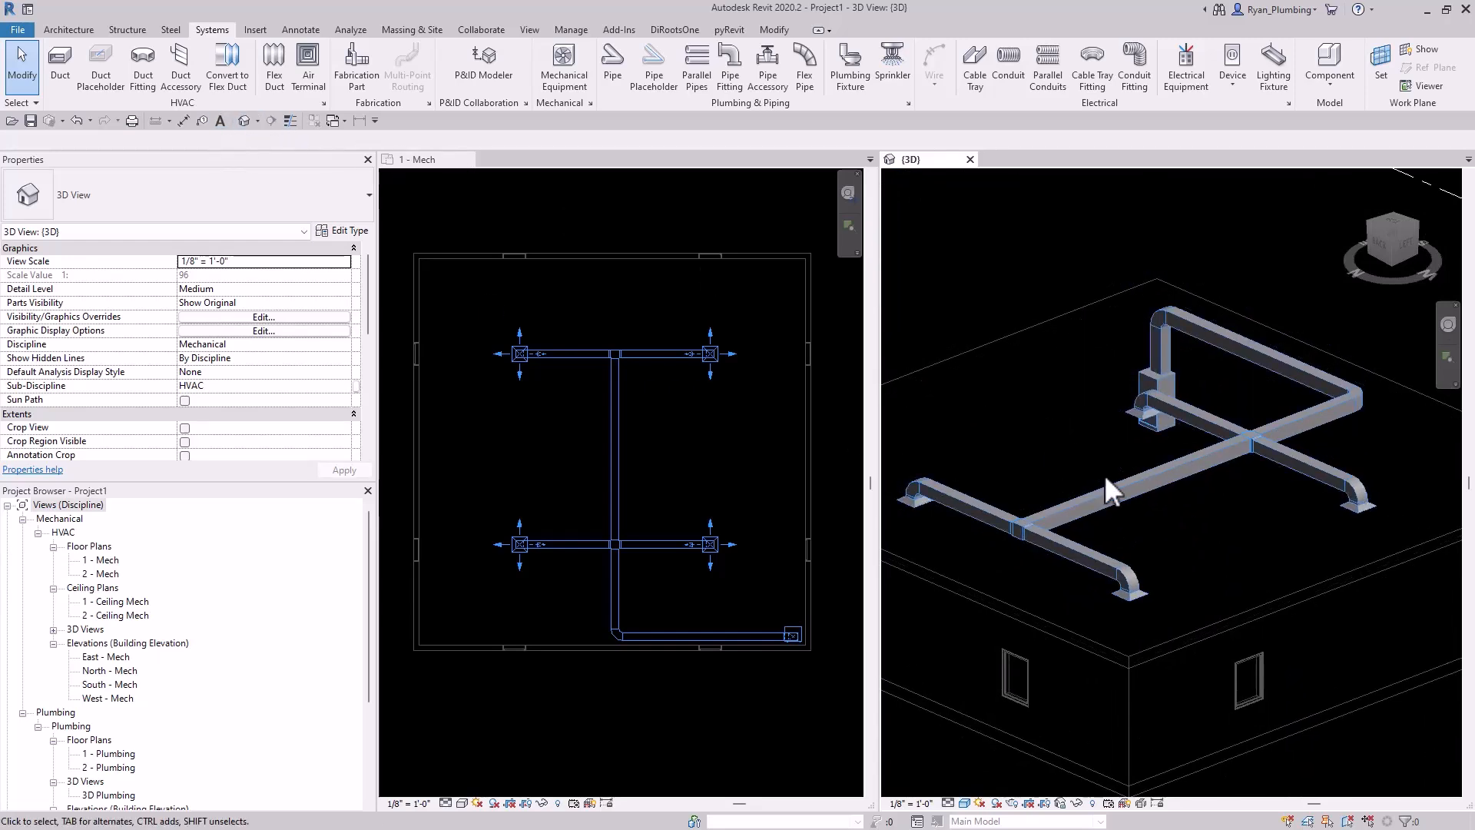
pyautogui.scroll(5, 1129, 593)
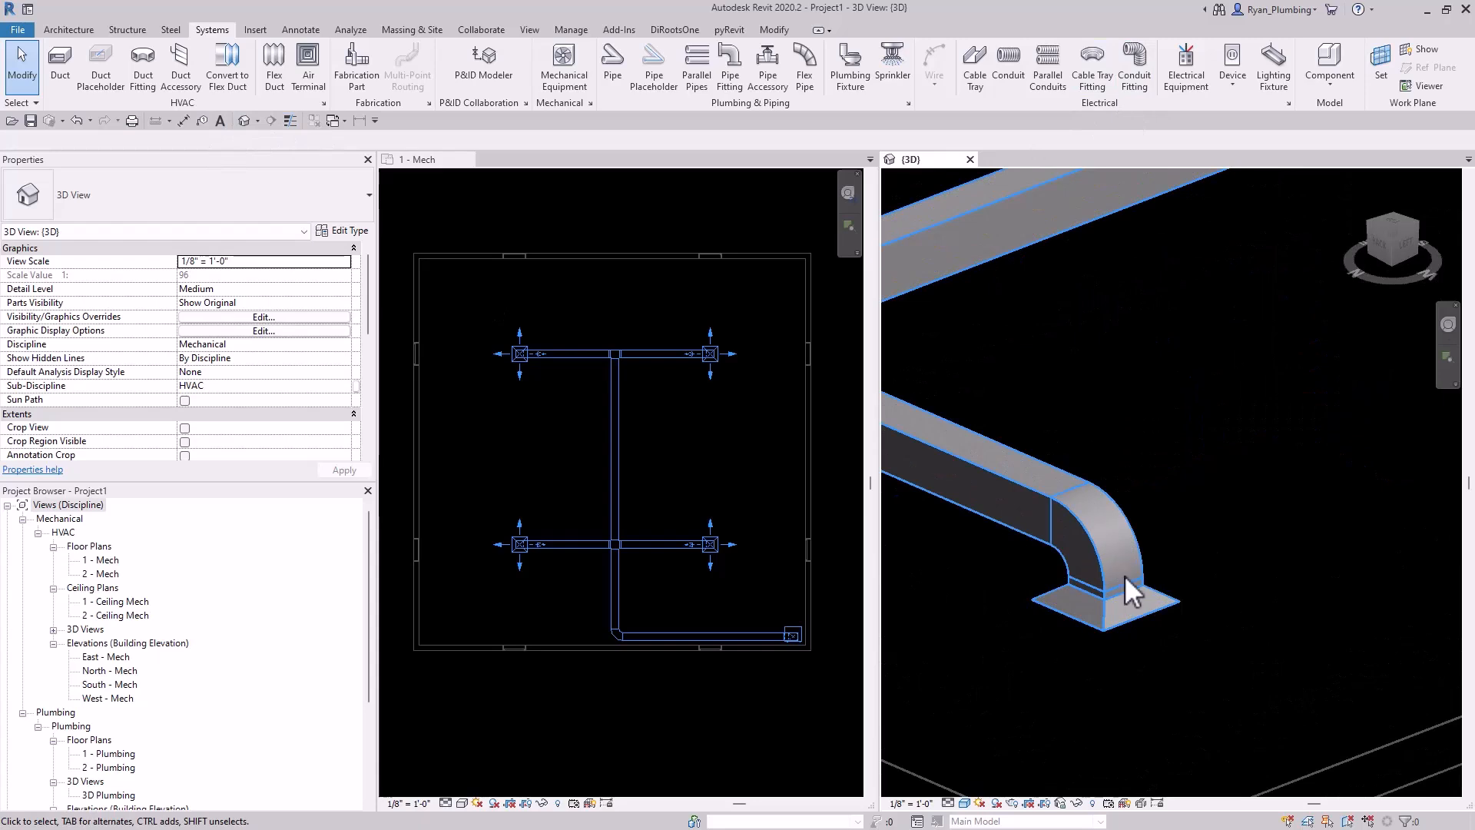
pyautogui.scroll(-5, 1128, 586)
pyautogui.moveTo(1236, 604); pyautogui.dragTo(1227, 591, button='middle')
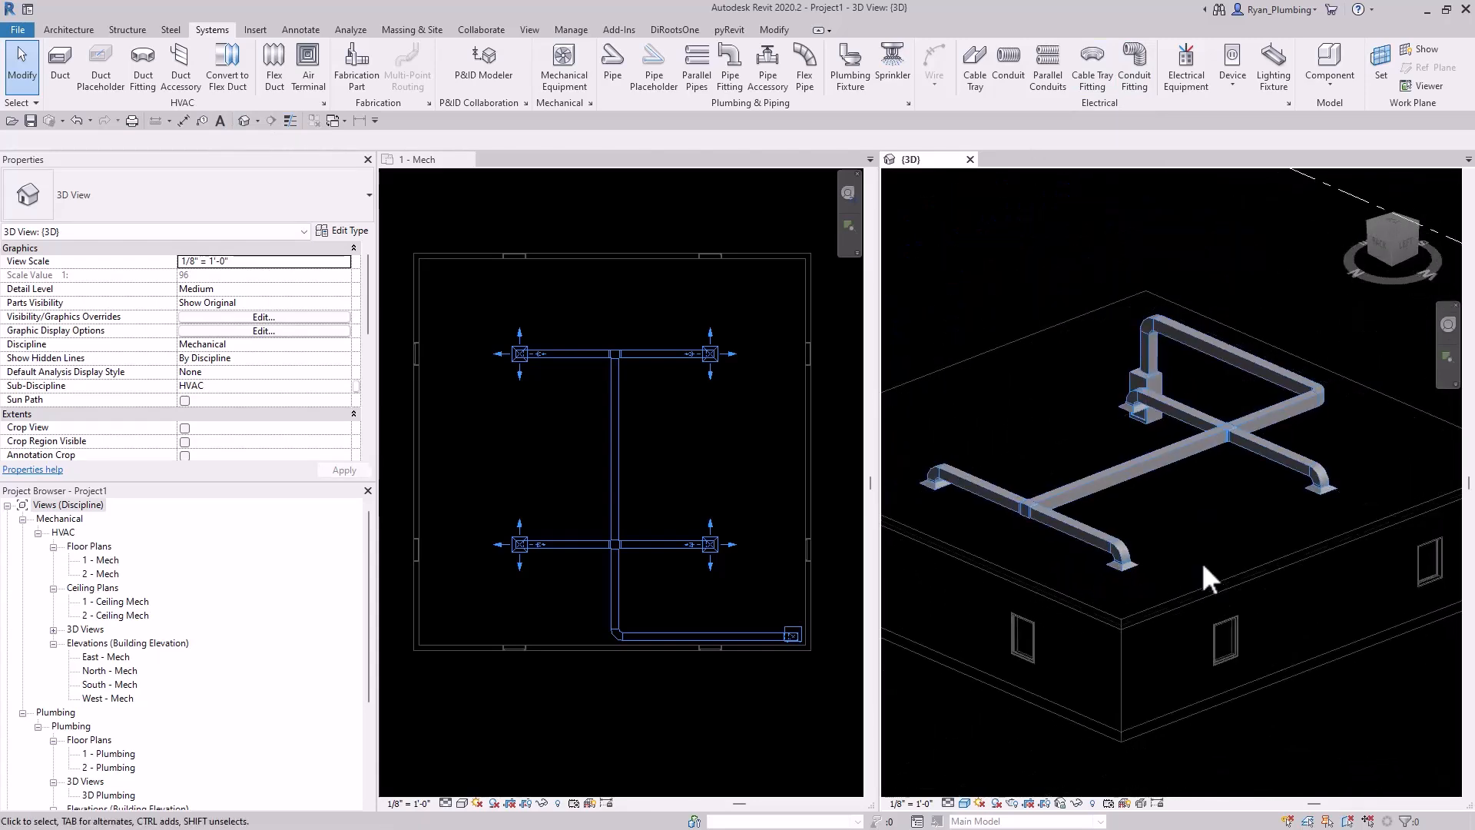
pyautogui.click(76, 123)
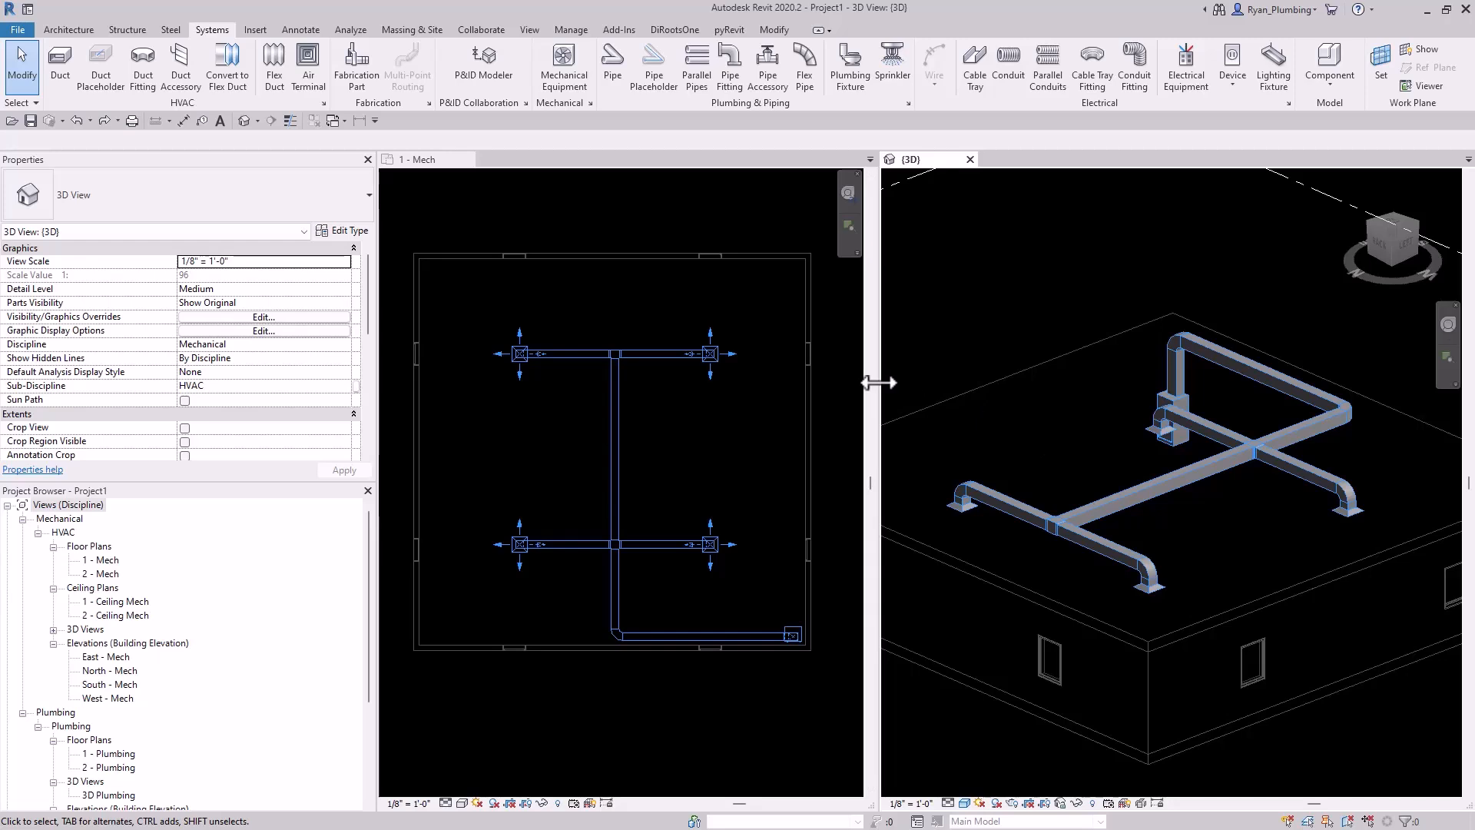
# Enlarge the 3D view and orient it to the left side, framing the ductwork in elevation.
pyautogui.moveTo(878, 381); pyautogui.dragTo(673, 389)
pyautogui.scroll(2, 822, 420)
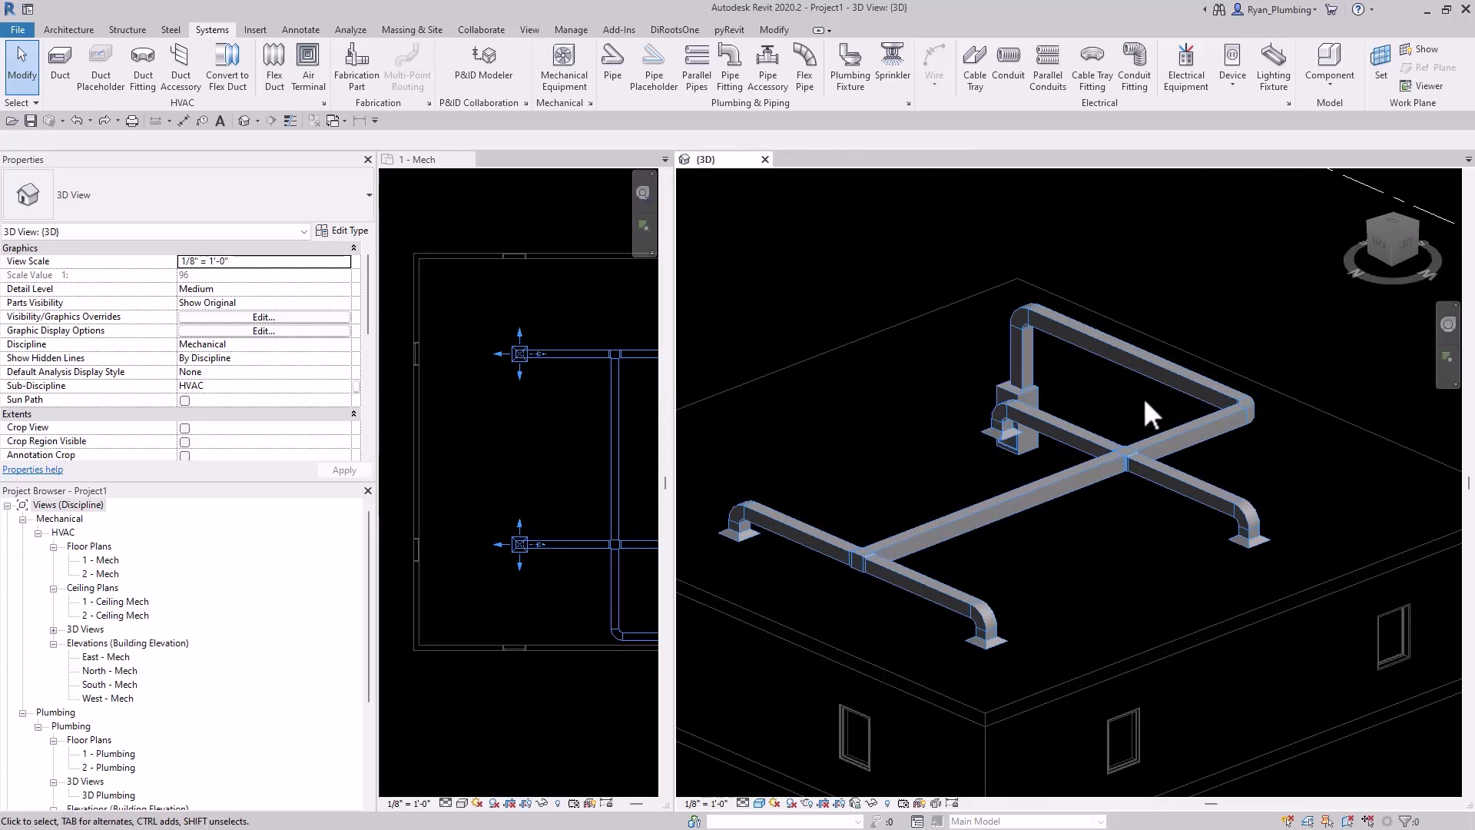
pyautogui.click(1406, 240)
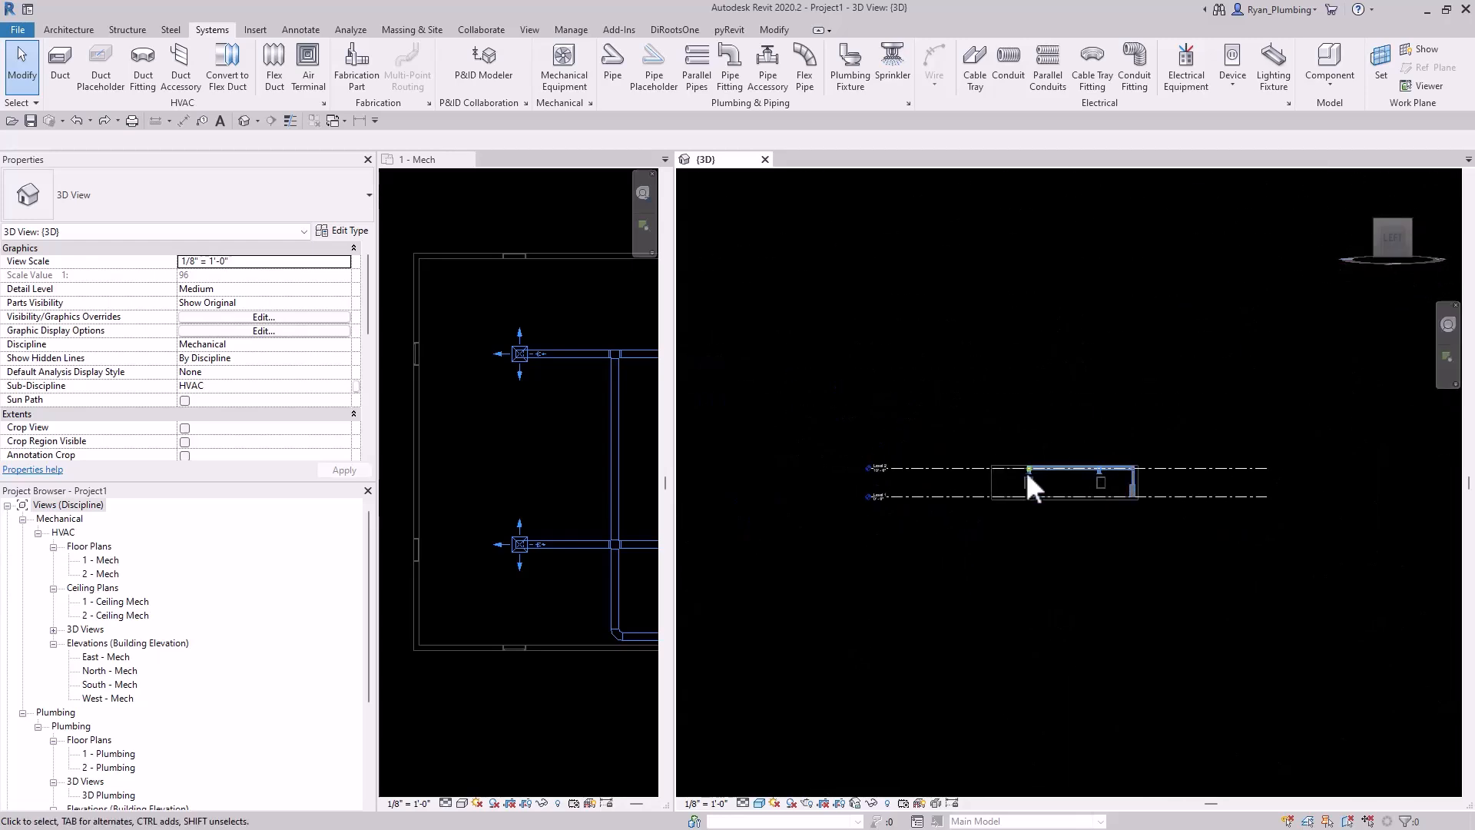
pyautogui.scroll(2, 1061, 468)
pyautogui.moveTo(1103, 524); pyautogui.dragTo(1010, 560, button='middle')
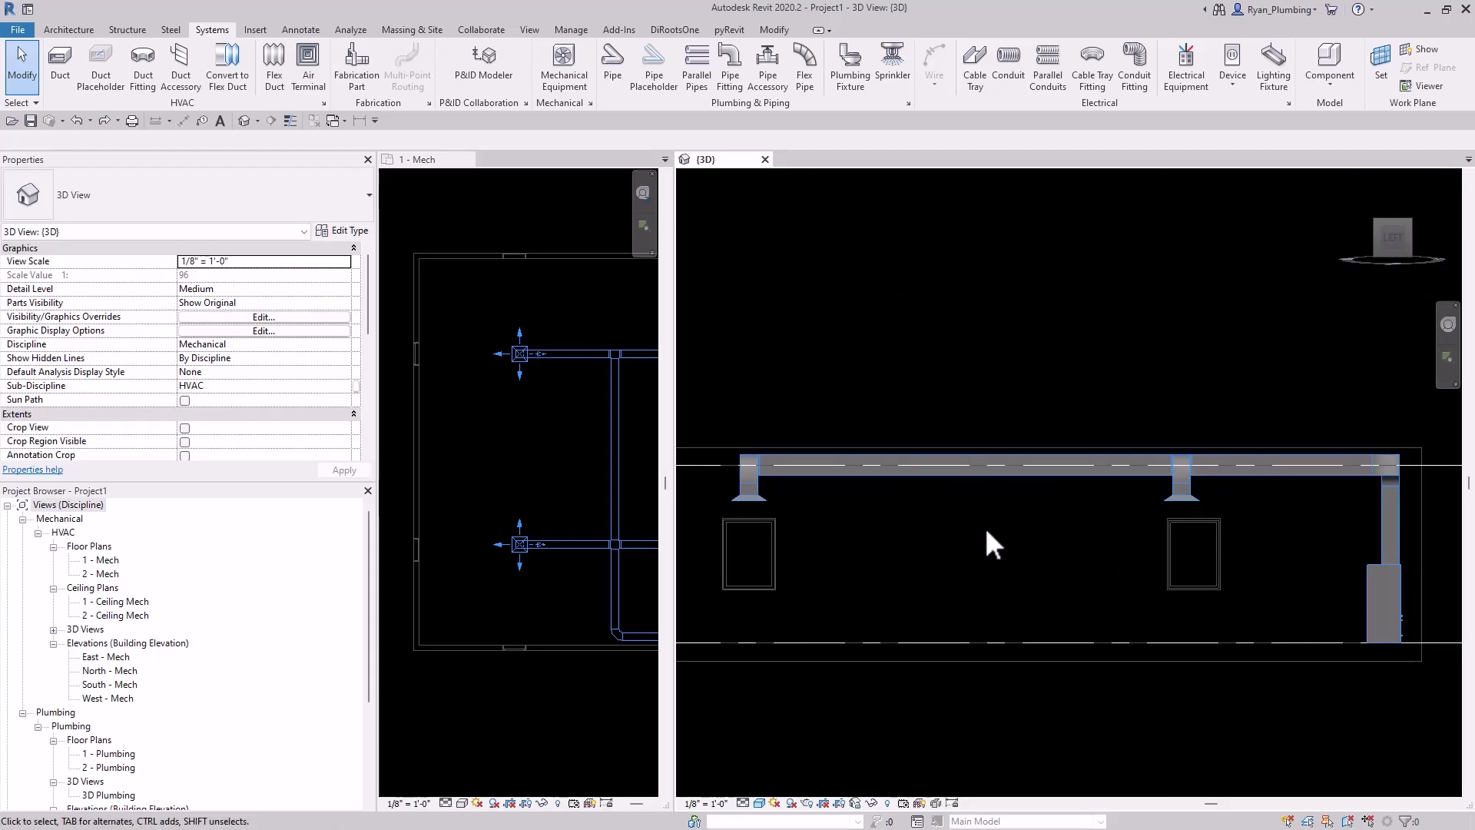
# Nudge the main duct between the branches down in small increments to a middle elevation of 9' 10".
pyautogui.click(974, 483)
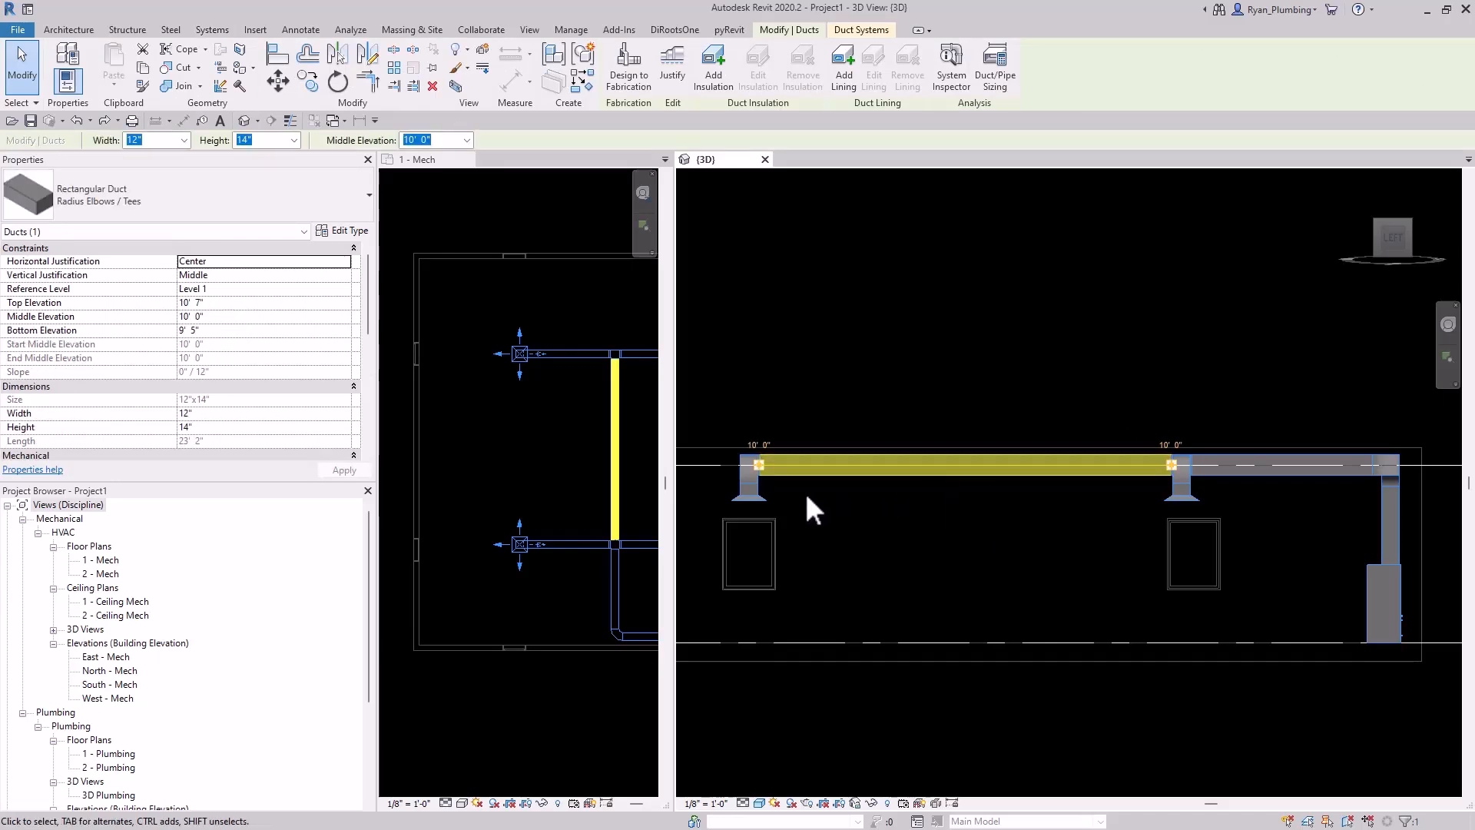
pyautogui.scroll(5, 719, 470)
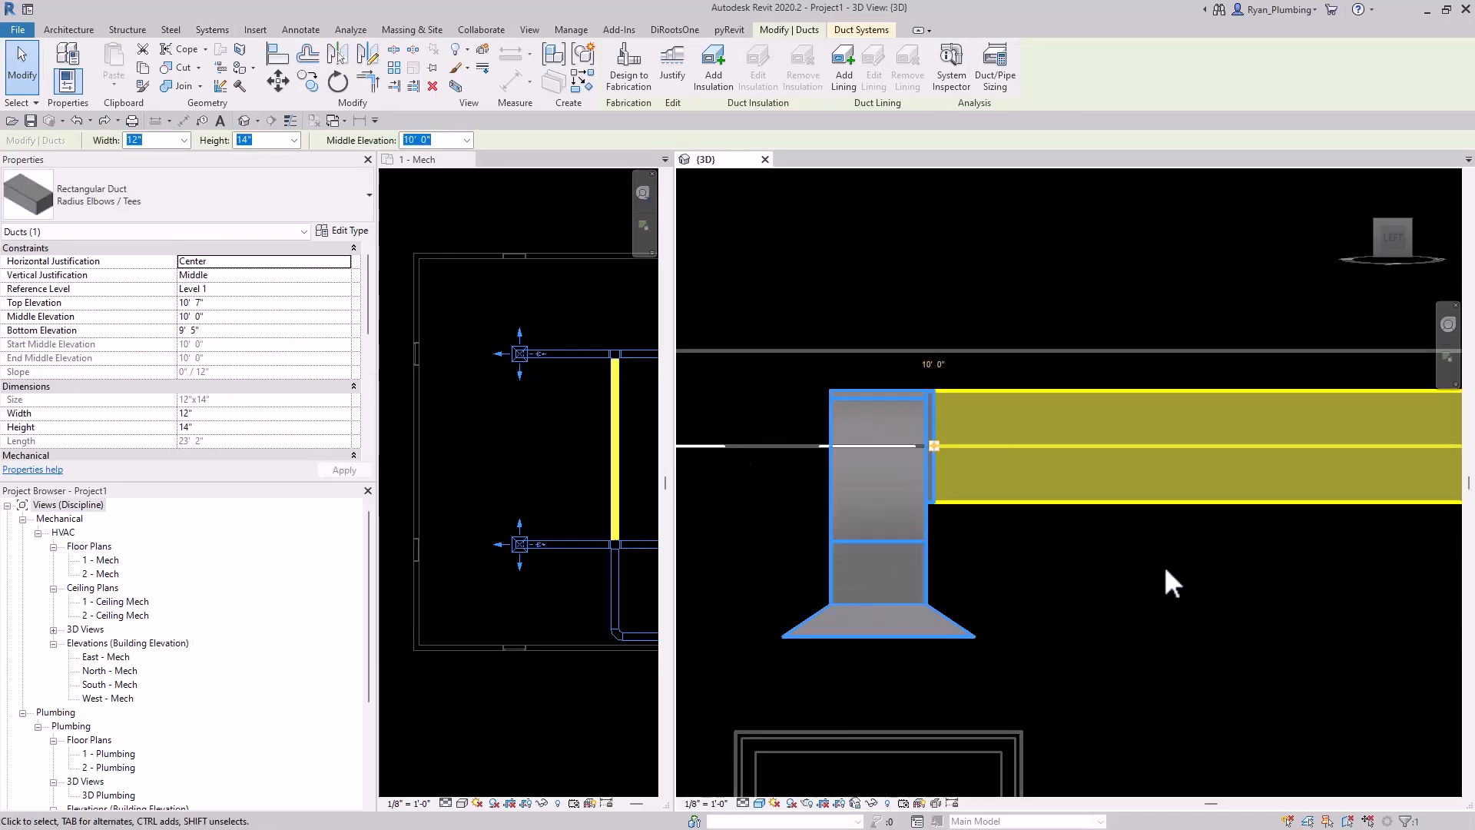
pyautogui.press('Down')
pyautogui.press('Down')
pyautogui.press('Down')
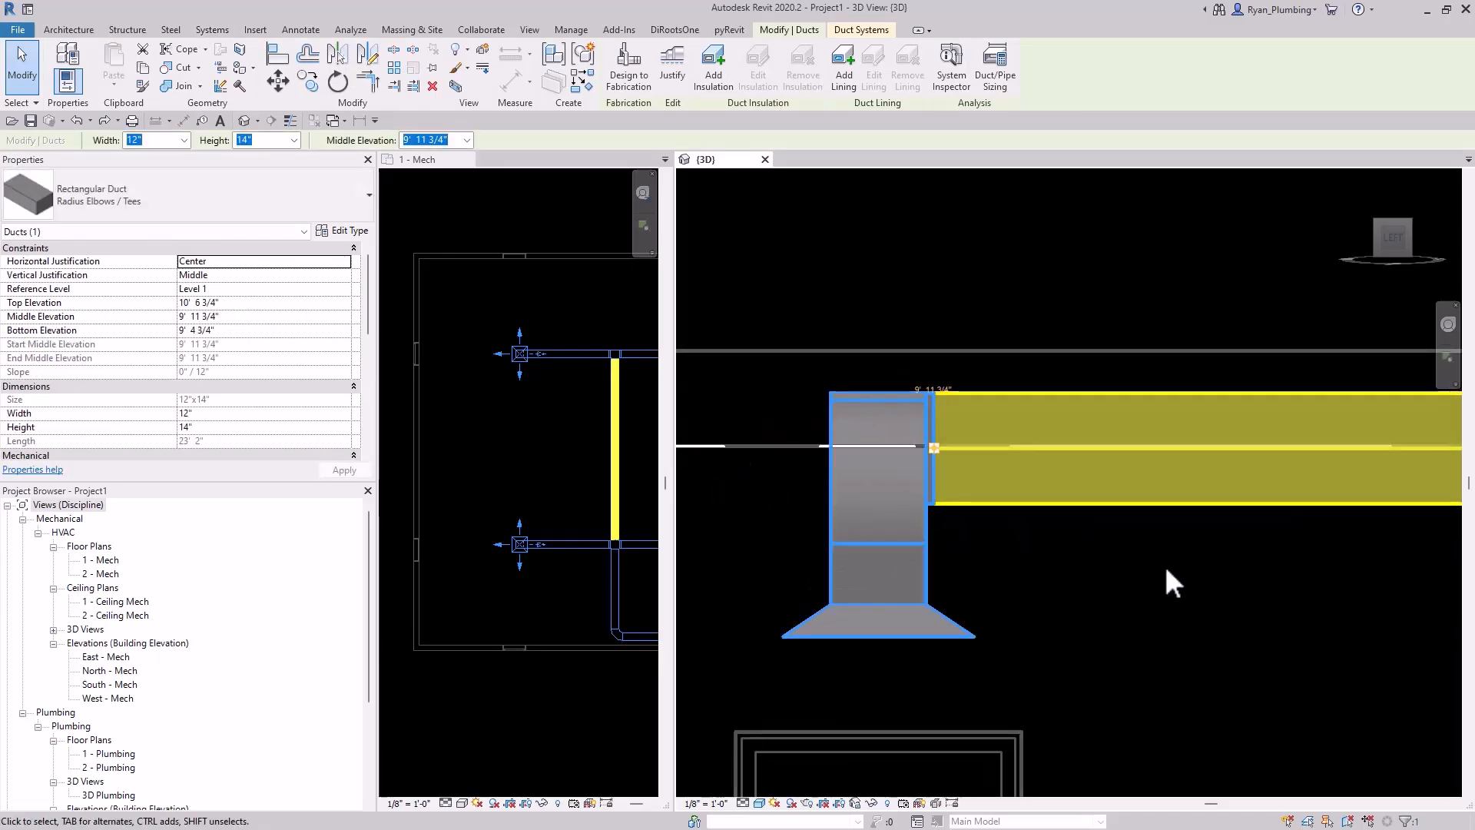
pyautogui.press('Down')
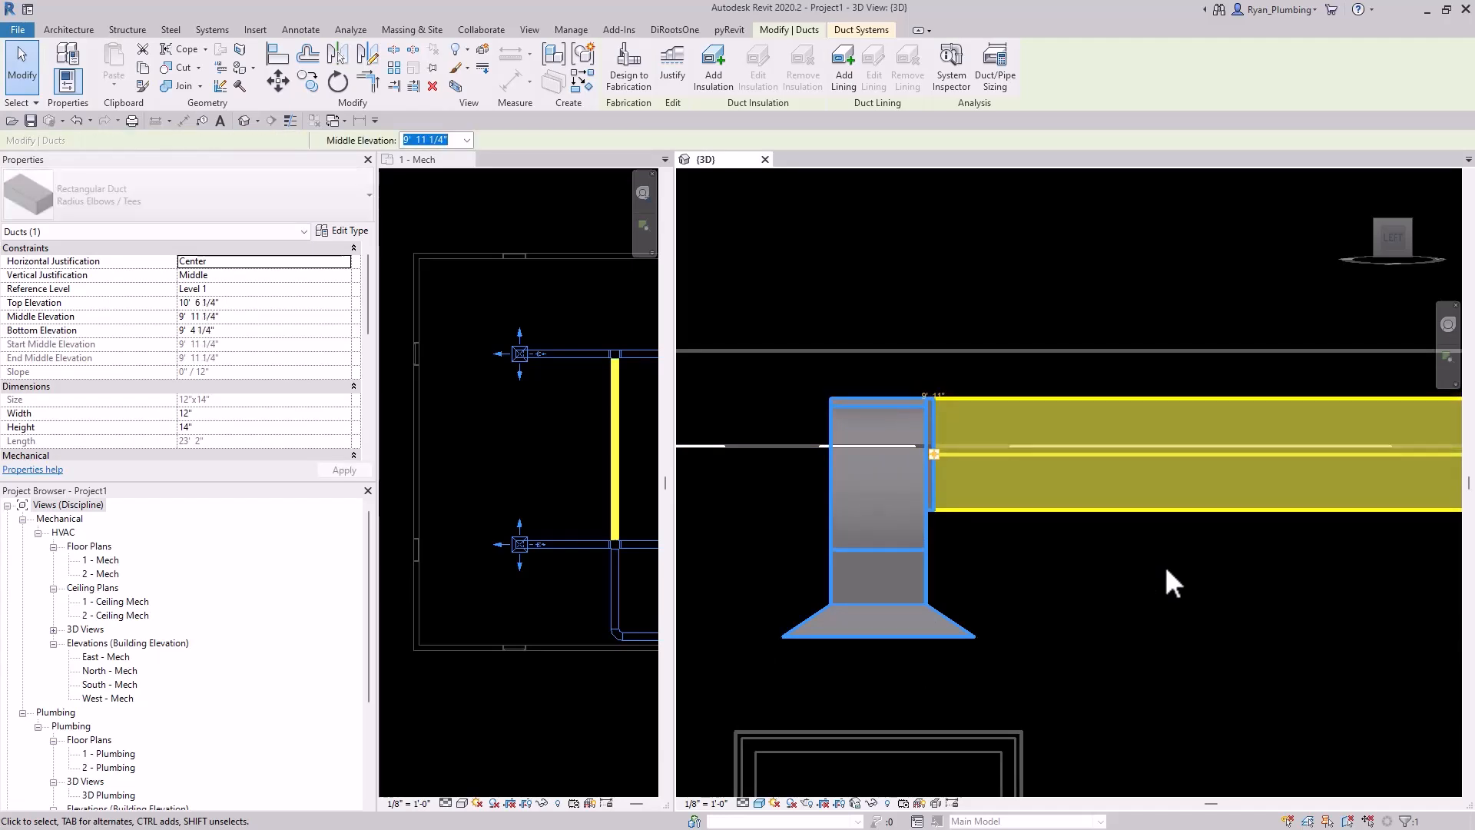
pyautogui.press('Down')
pyautogui.press('Down')
pyautogui.press('Down')
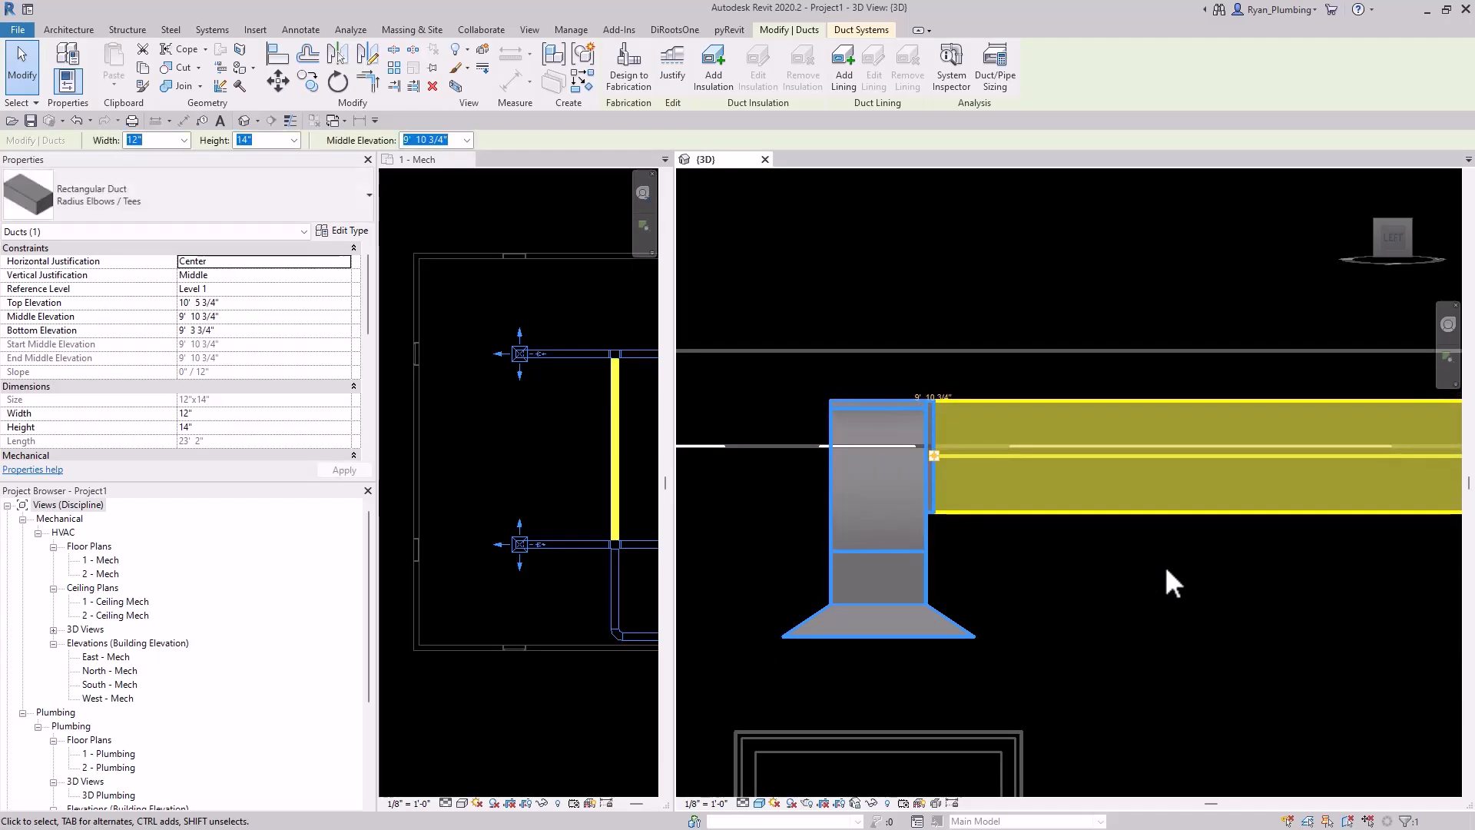
pyautogui.press('Down')
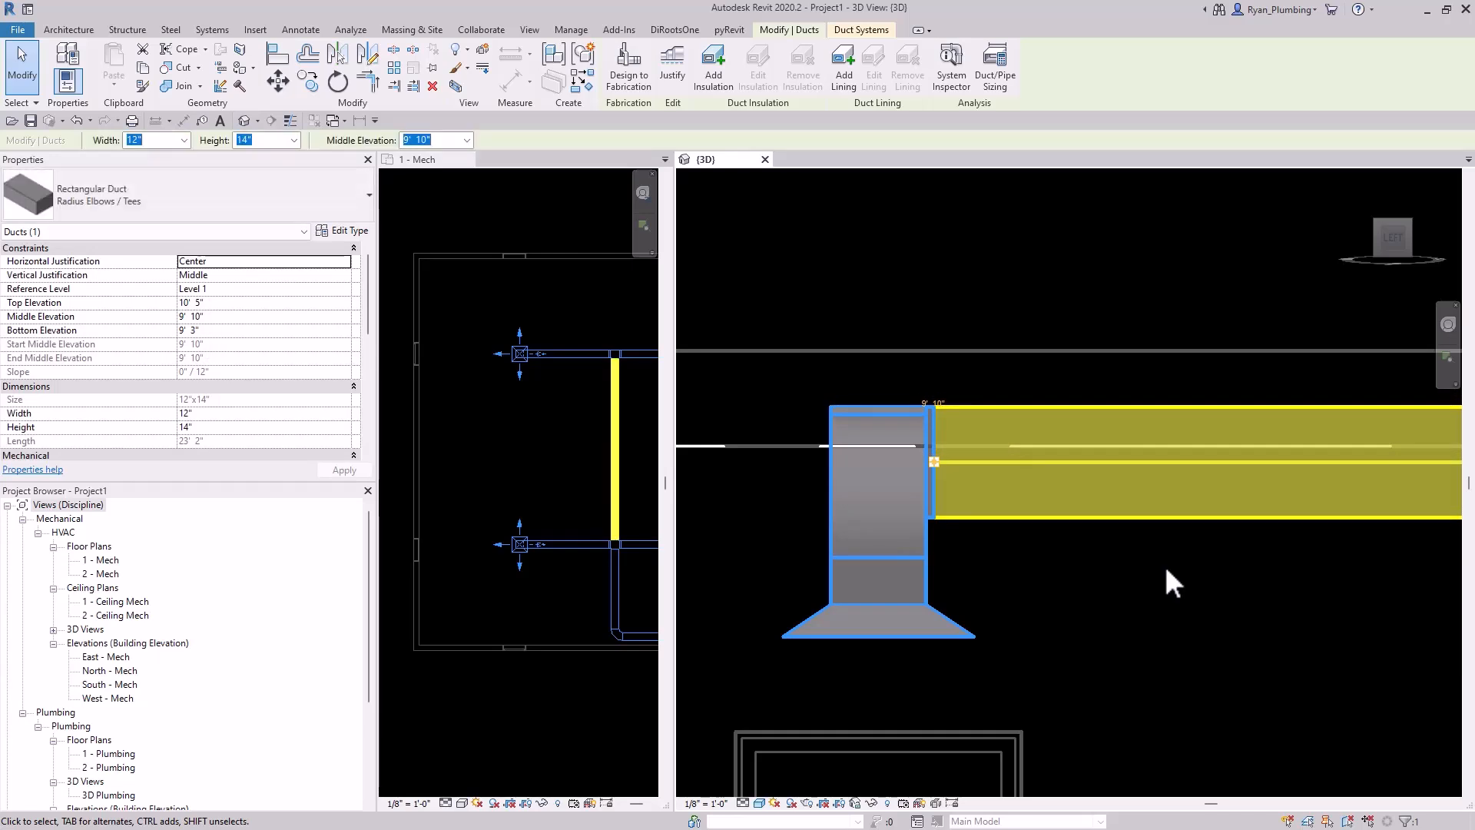
# Nudge the main duct up in large and then small increments to a middle elevation of 10' 11 3/4".
pyautogui.hotkey('shift', 'Down')
pyautogui.hotkey('shift', 'Up')
pyautogui.hotkey('shift', 'Up')
pyautogui.hotkey('shift', 'Up')
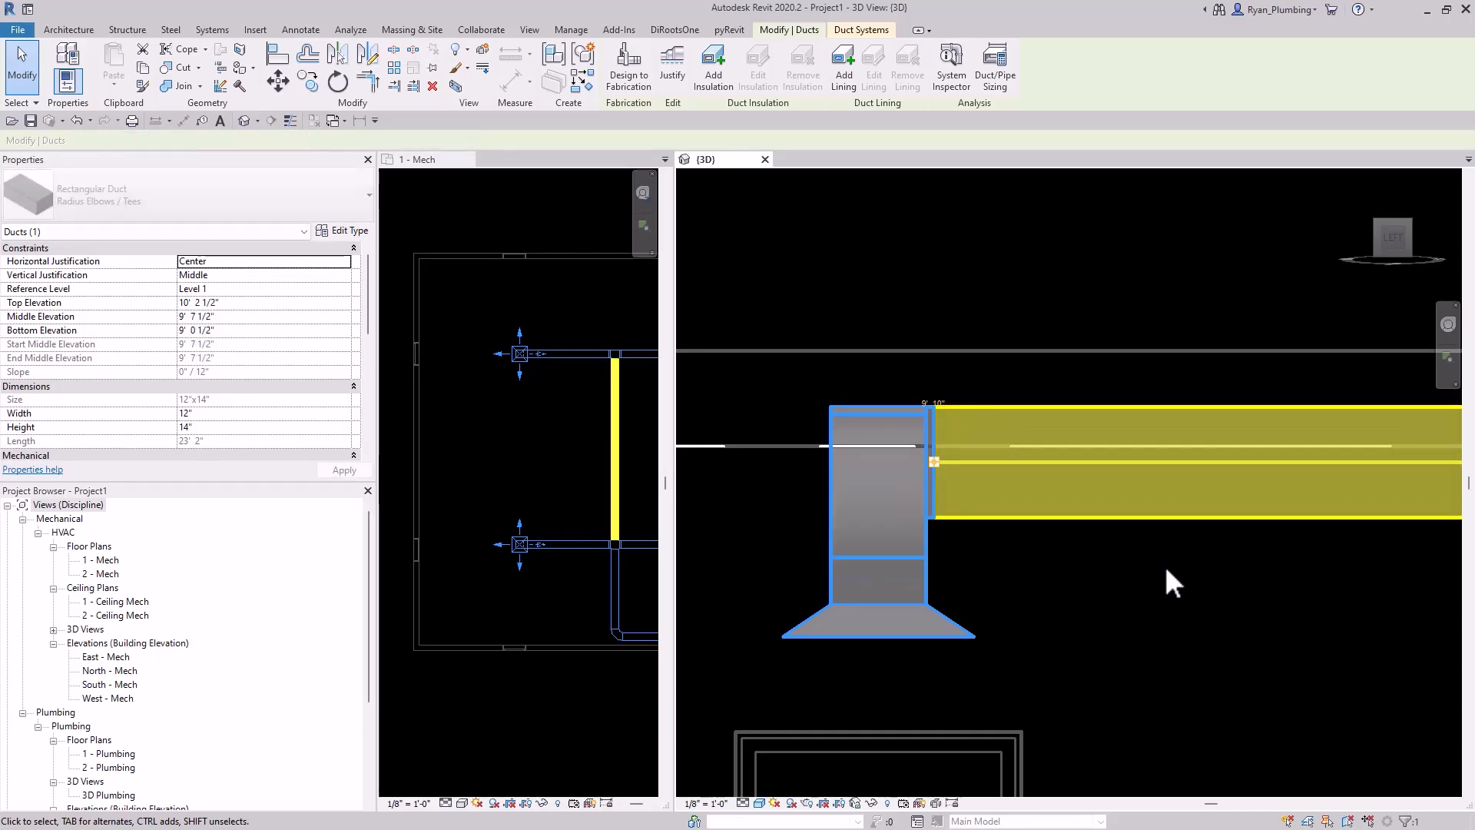
pyautogui.hotkey('shift', 'Up')
pyautogui.hotkey('shift', 'Up')
pyautogui.hotkey('shift', 'Up')
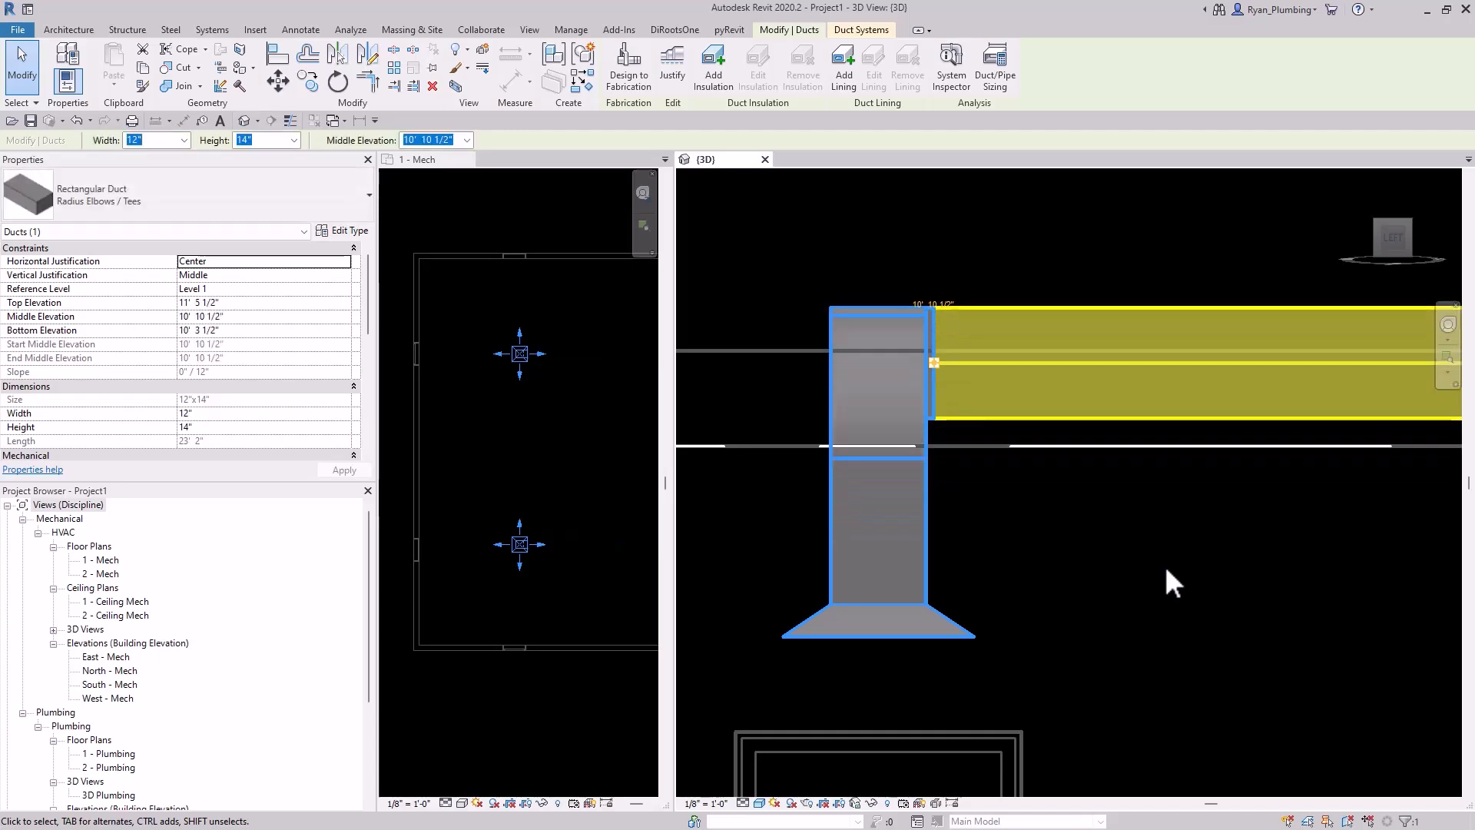
pyautogui.press('Up')
pyautogui.press('Up')
pyautogui.press('Up')
pyautogui.press('Up')
pyautogui.press('Up')
pyautogui.press('Up')
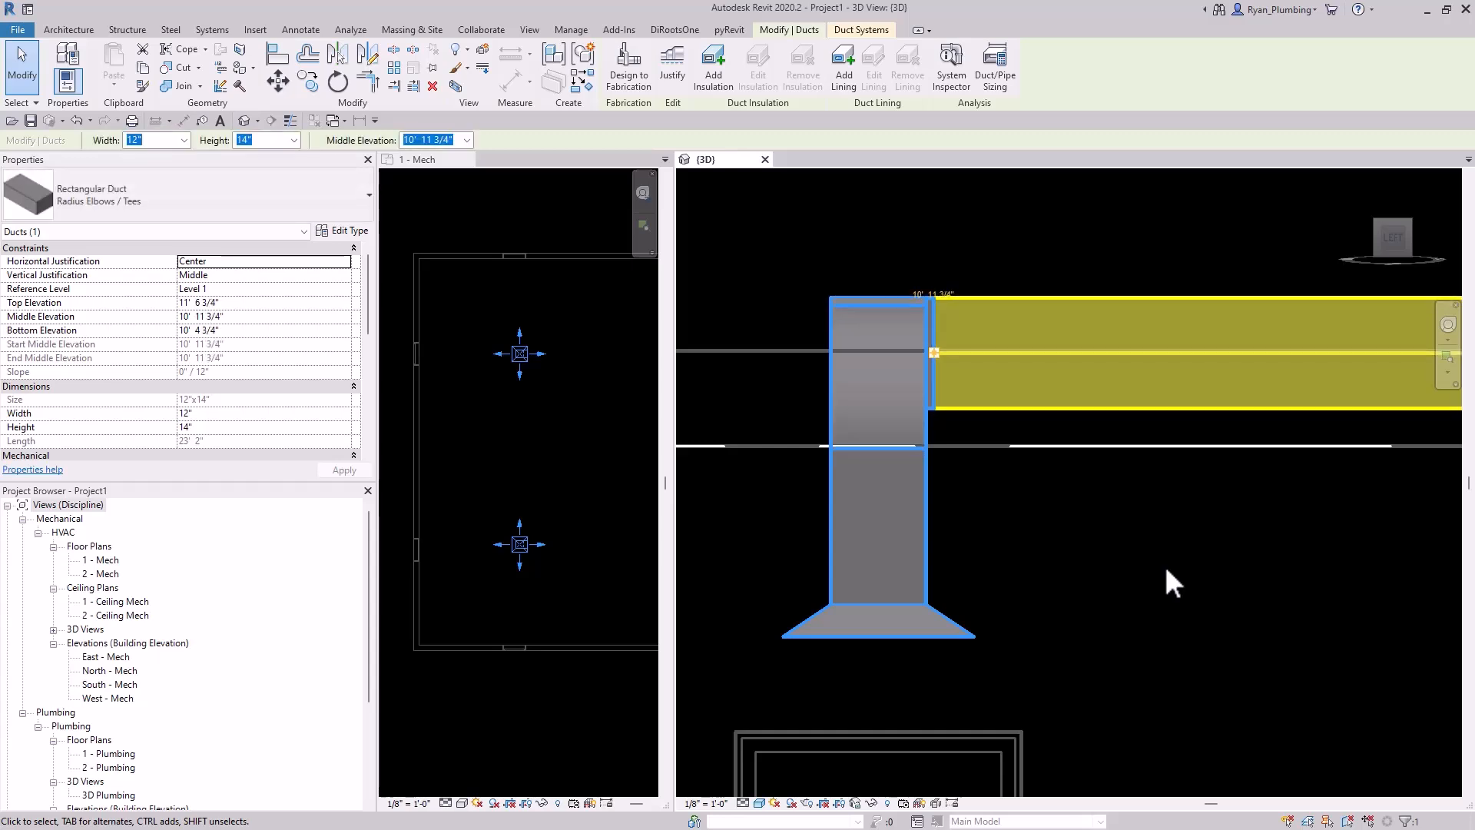
# Nudge the main duct between the branches down in large increments to a middle elevation of 9' 6 1/4".
pyautogui.hotkey('shift', 'Down')
pyautogui.hotkey('shift', 'Down')
pyautogui.hotkey('shift', 'Down')
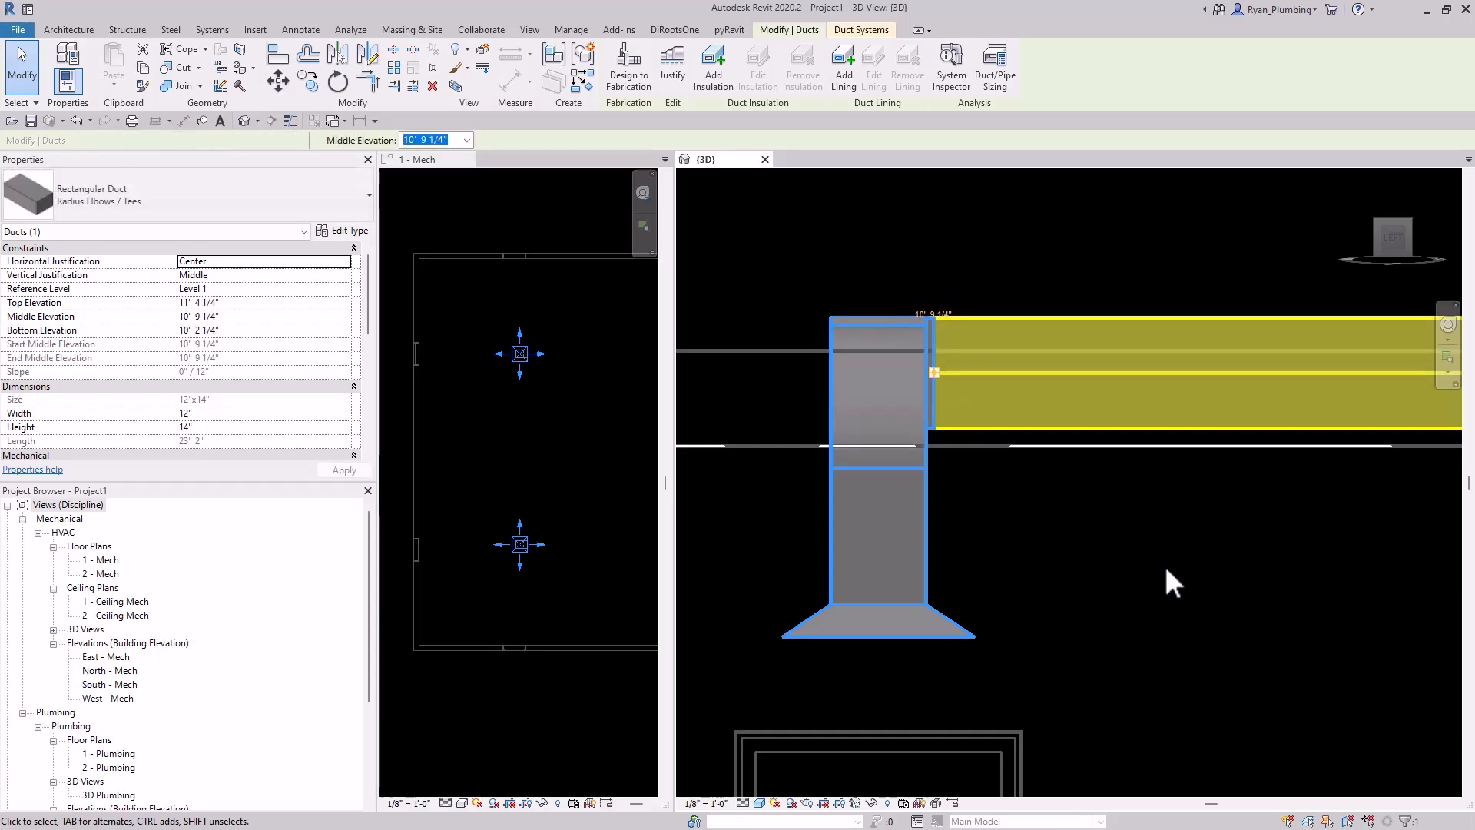
pyautogui.hotkey('shift', 'Down')
pyautogui.hotkey('shift', 'Down')
pyautogui.hotkey('shift', 'Down')
pyautogui.hotkey('shift', 'Down')
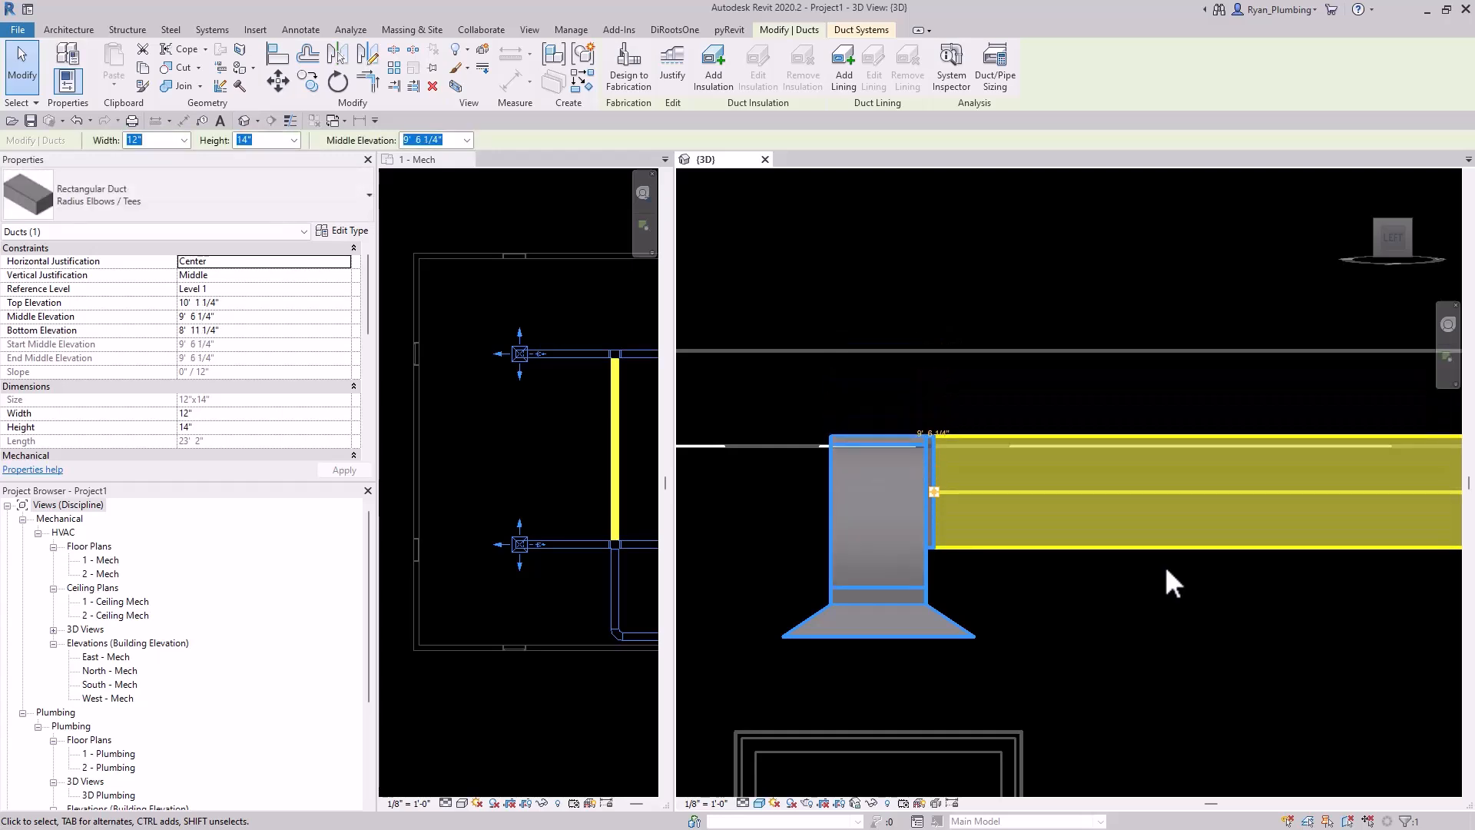
# Nudge the main duct further down in small increments toward a middle elevation of 9' 4", cancelling the last move.
pyautogui.press('Down')
pyautogui.press('Down')
pyautogui.press('Down')
pyautogui.press('Down')
pyautogui.press('Down')
pyautogui.press('Down')
pyautogui.press('Down')
pyautogui.press('Down')
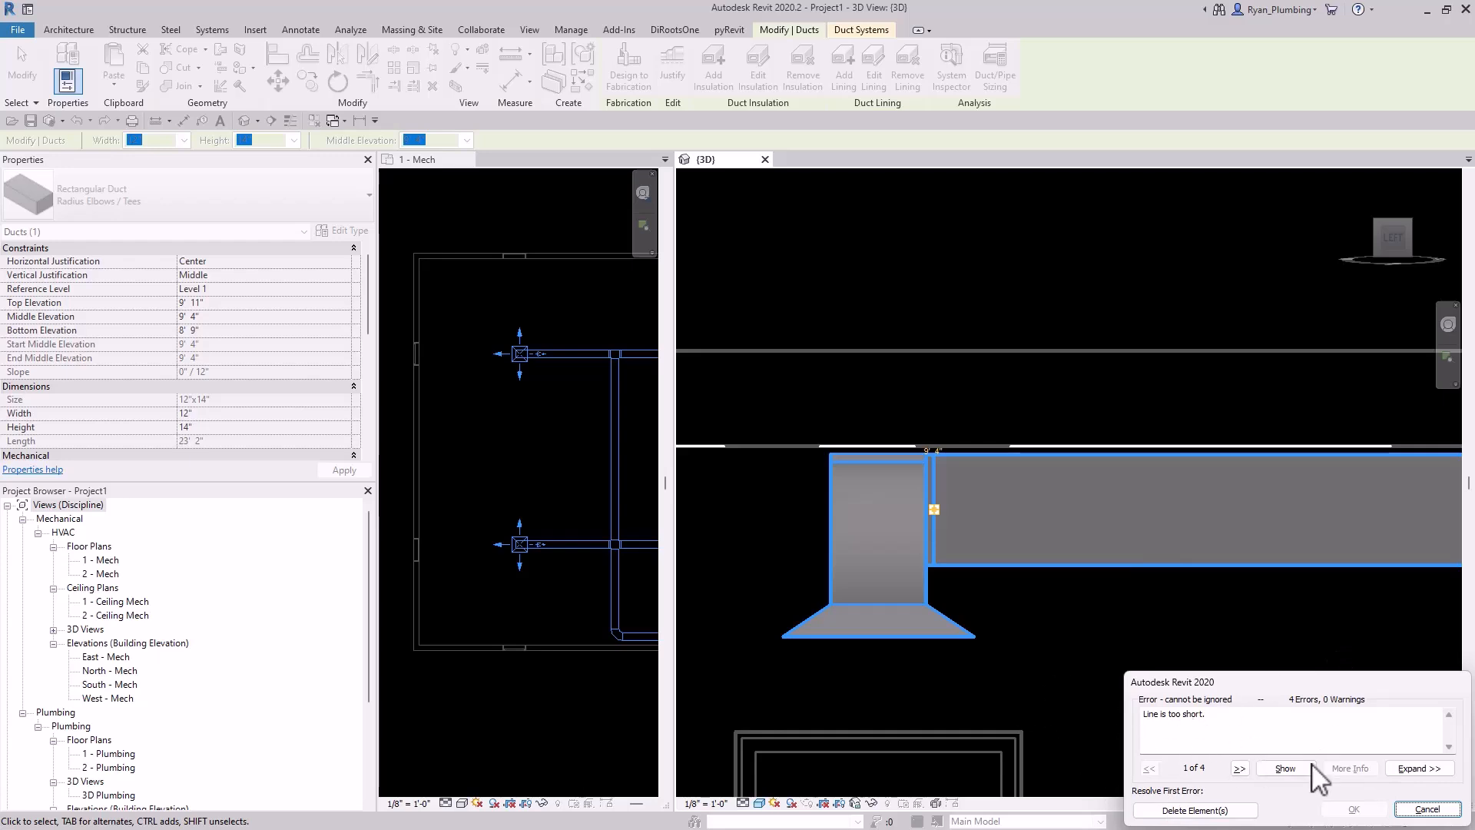
pyautogui.click(1447, 808)
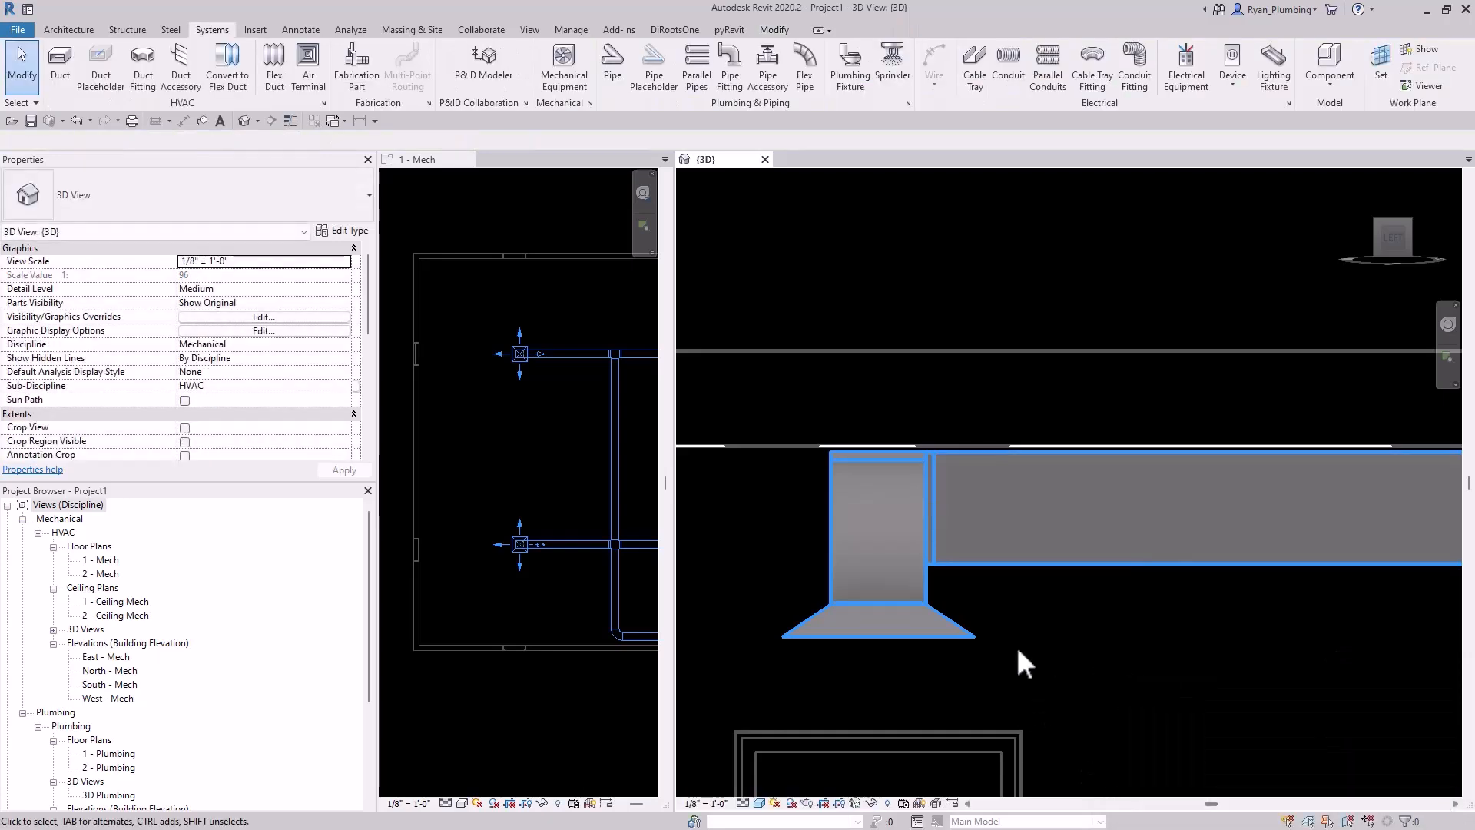
# Turn on thin lines and inspect the elbow at the air terminal and the whole duct system in 3D.
pyautogui.scroll(5, 868, 616)
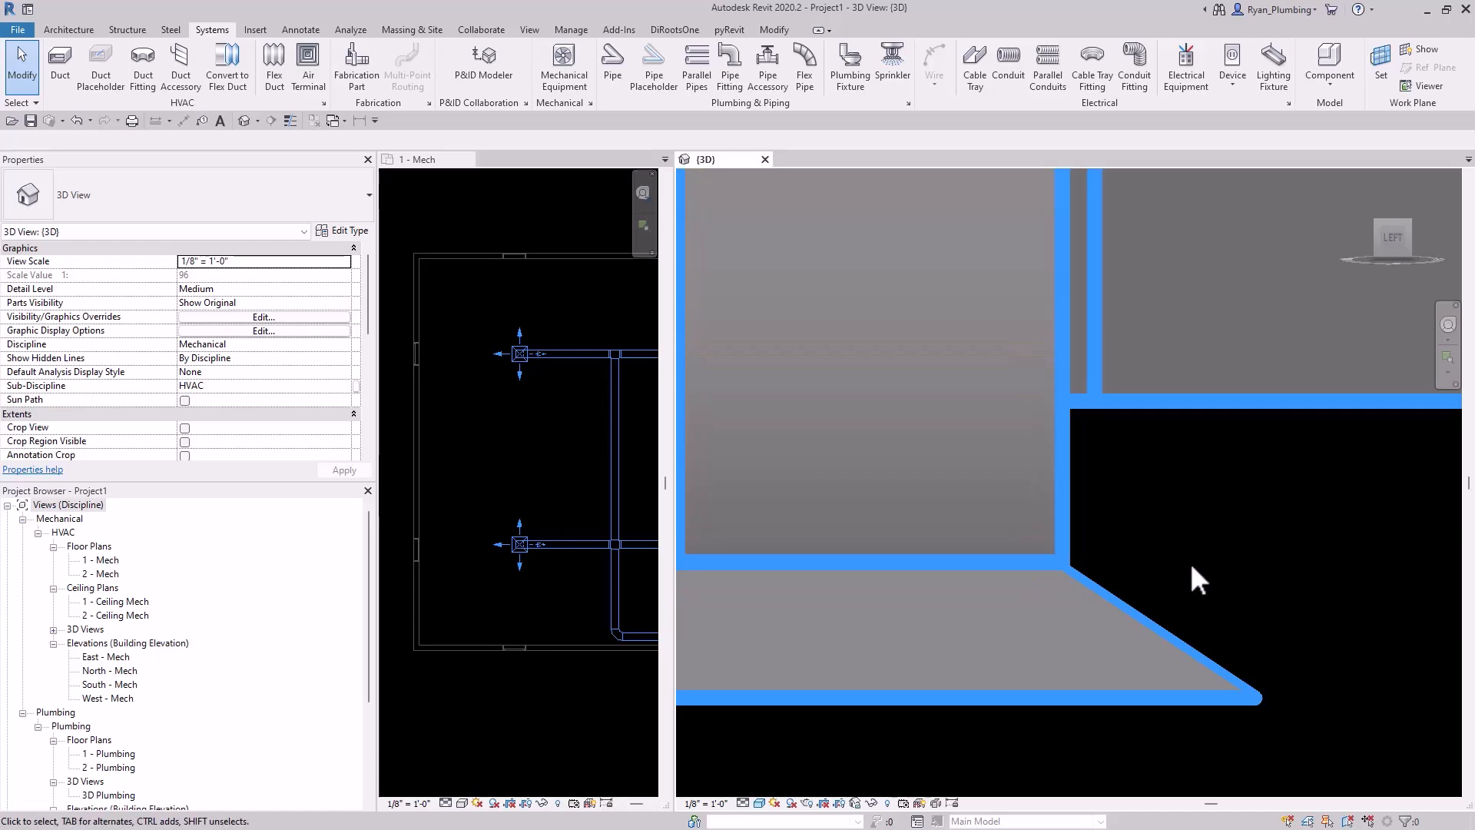
pyautogui.scroll(-2, 1136, 568)
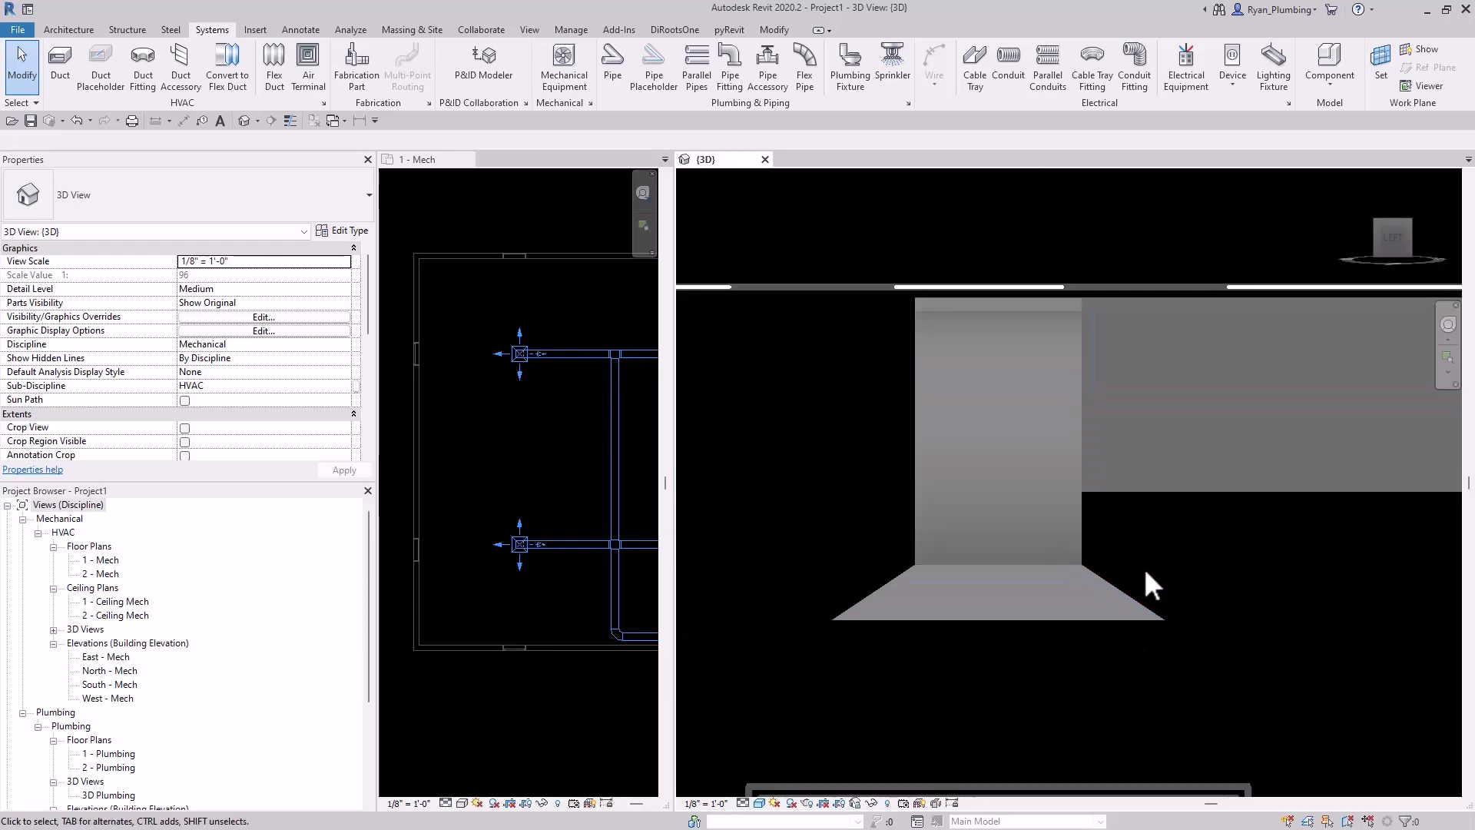
pyautogui.click(290, 121)
pyautogui.scroll(3, 1118, 588)
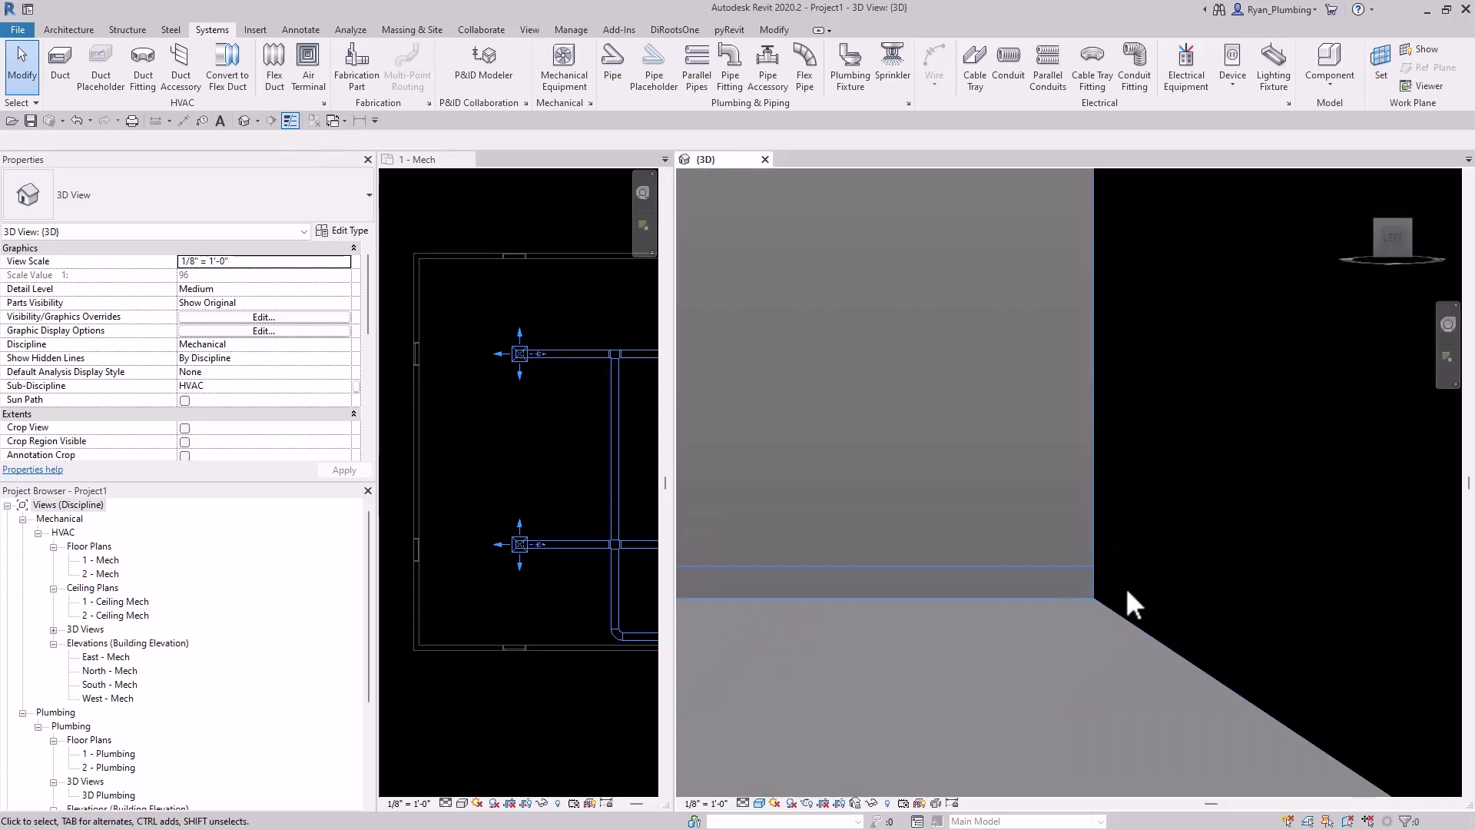
pyautogui.scroll(-3, 1130, 573)
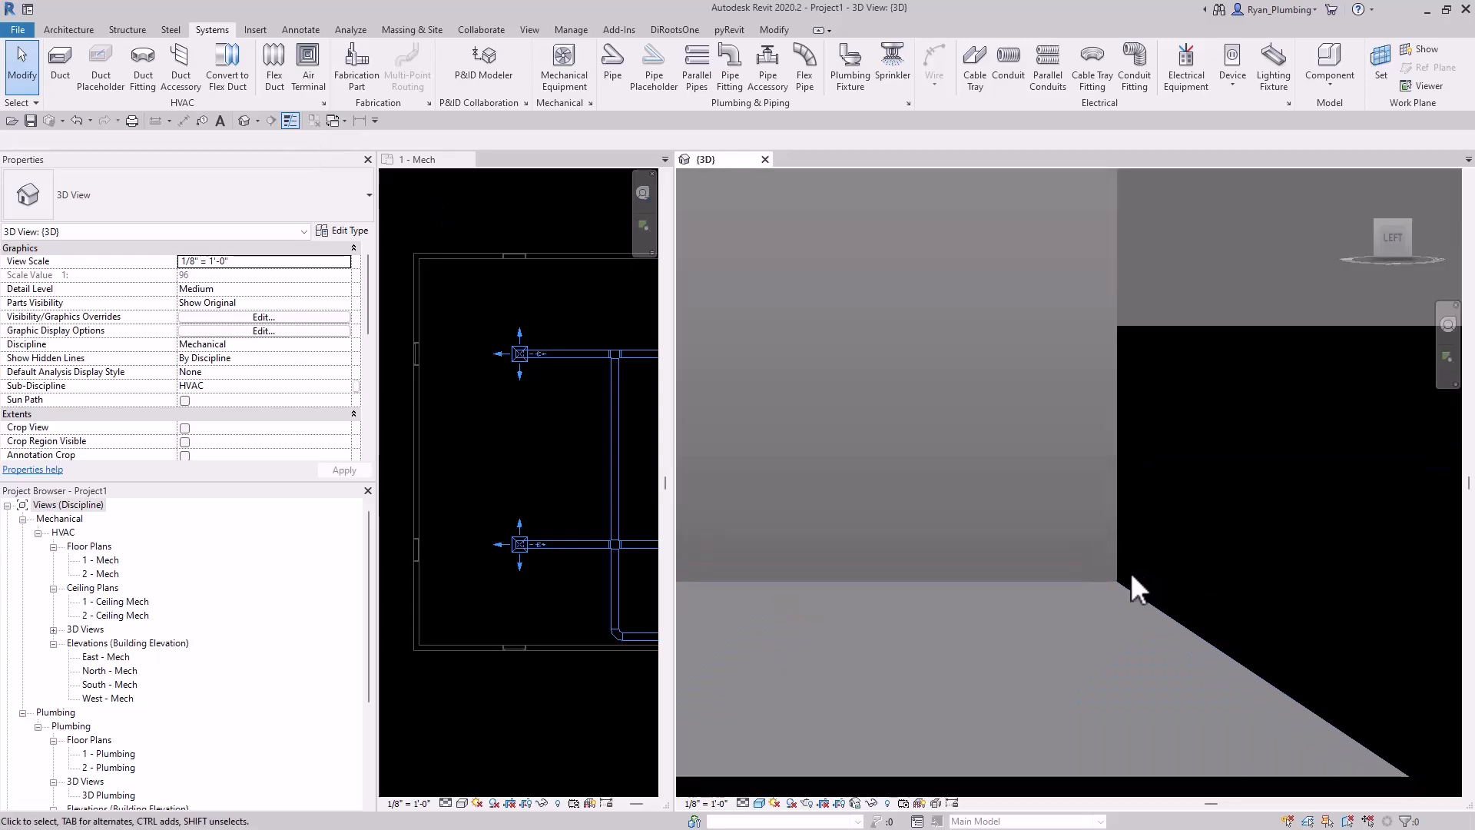
pyautogui.scroll(-5, 1131, 572)
pyautogui.scroll(-5, 803, 585)
pyautogui.scroll(-2, 1069, 621)
pyautogui.moveTo(1152, 644); pyautogui.dragTo(1009, 500, button='middle')
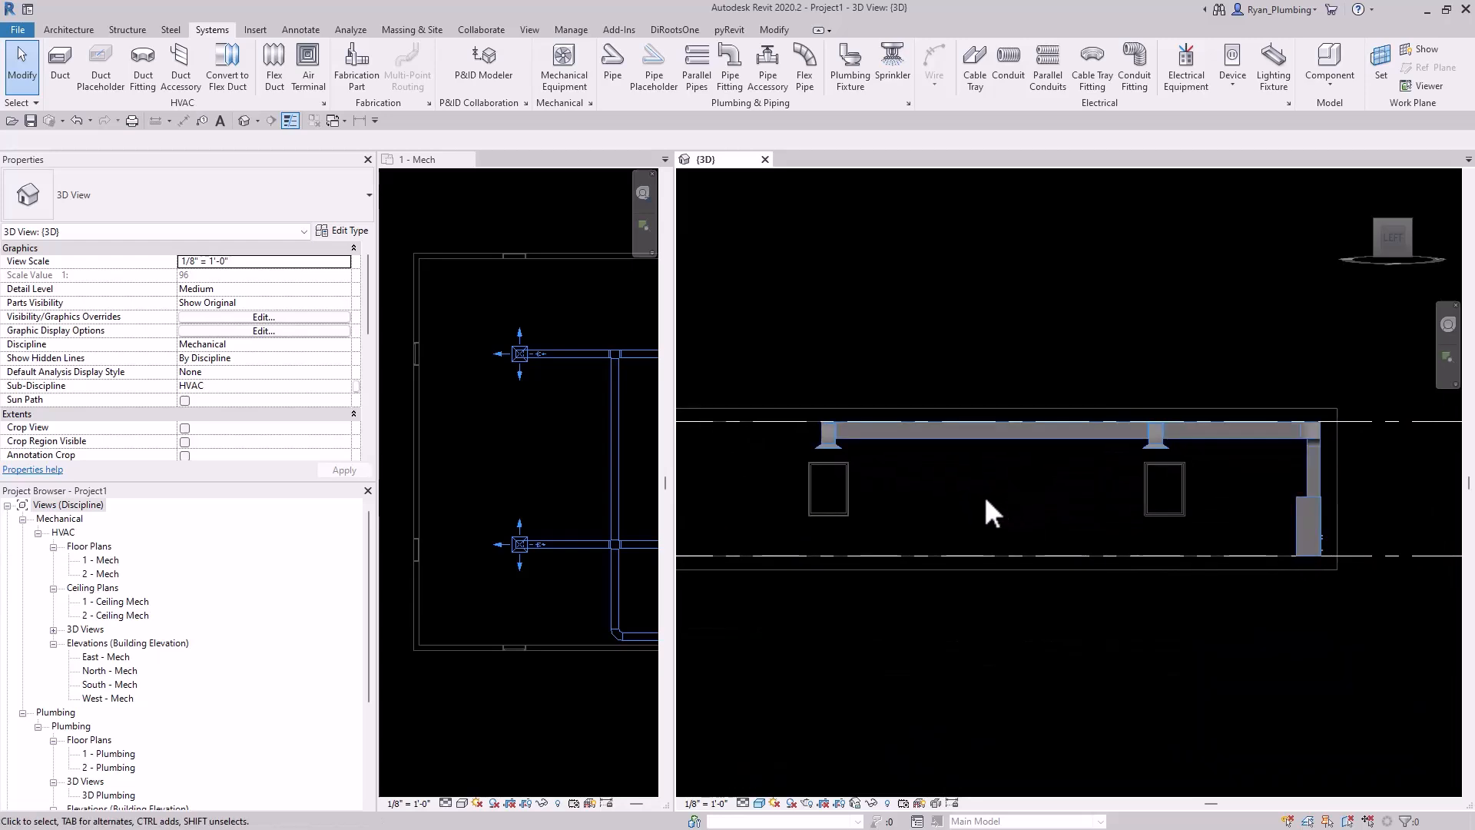
pyautogui.keyDown('shift'); pyautogui.moveTo(948, 467); pyautogui.dragTo(1127, 581, button='middle'); pyautogui.keyUp('shift')
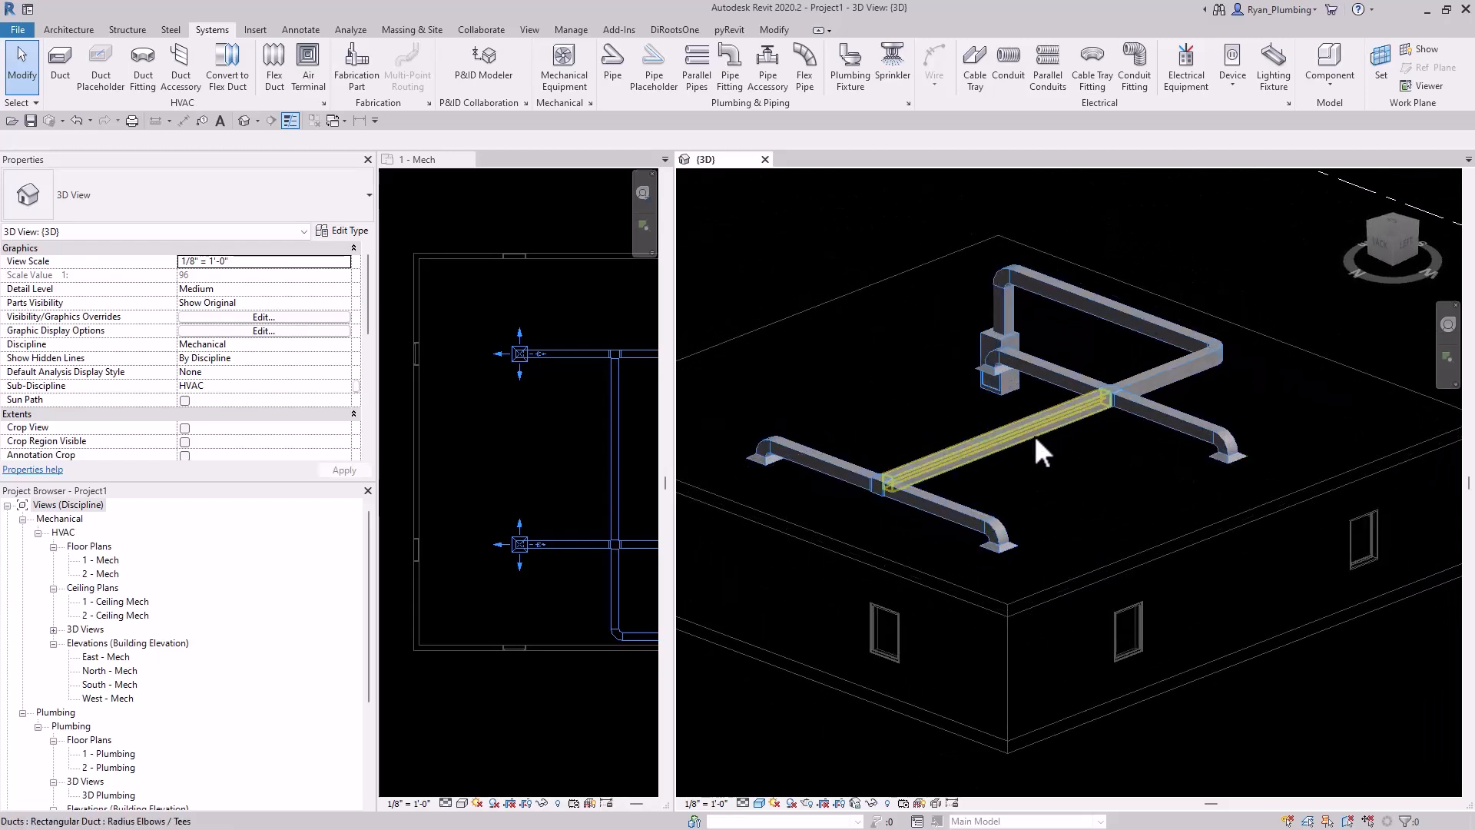
# Orient the 3D view to the left side and raise the main duct to a middle elevation of about 9' 11".
pyautogui.click(1404, 242)
pyautogui.scroll(8, 1071, 470)
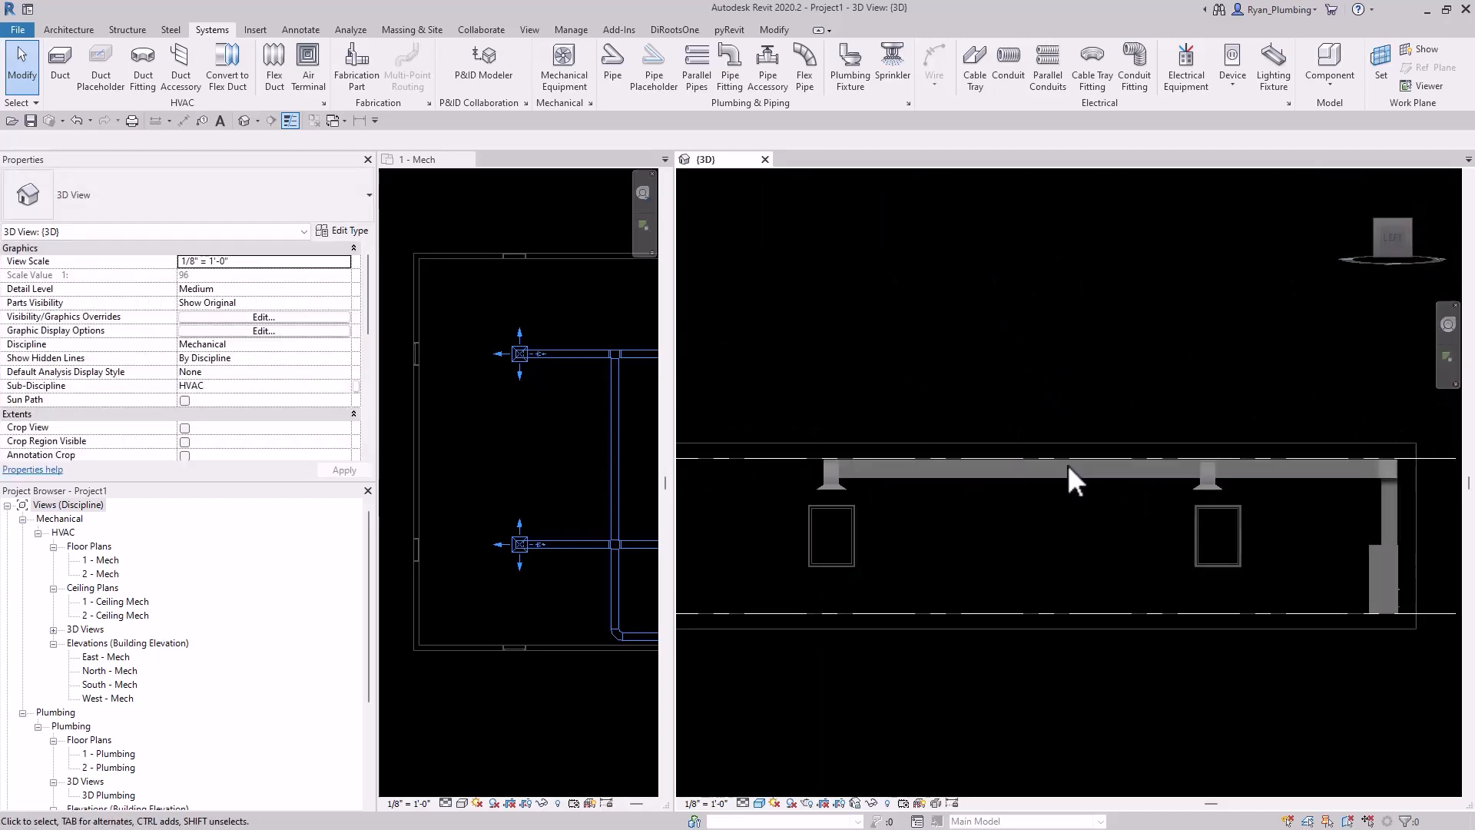
pyautogui.scroll(3, 1369, 493)
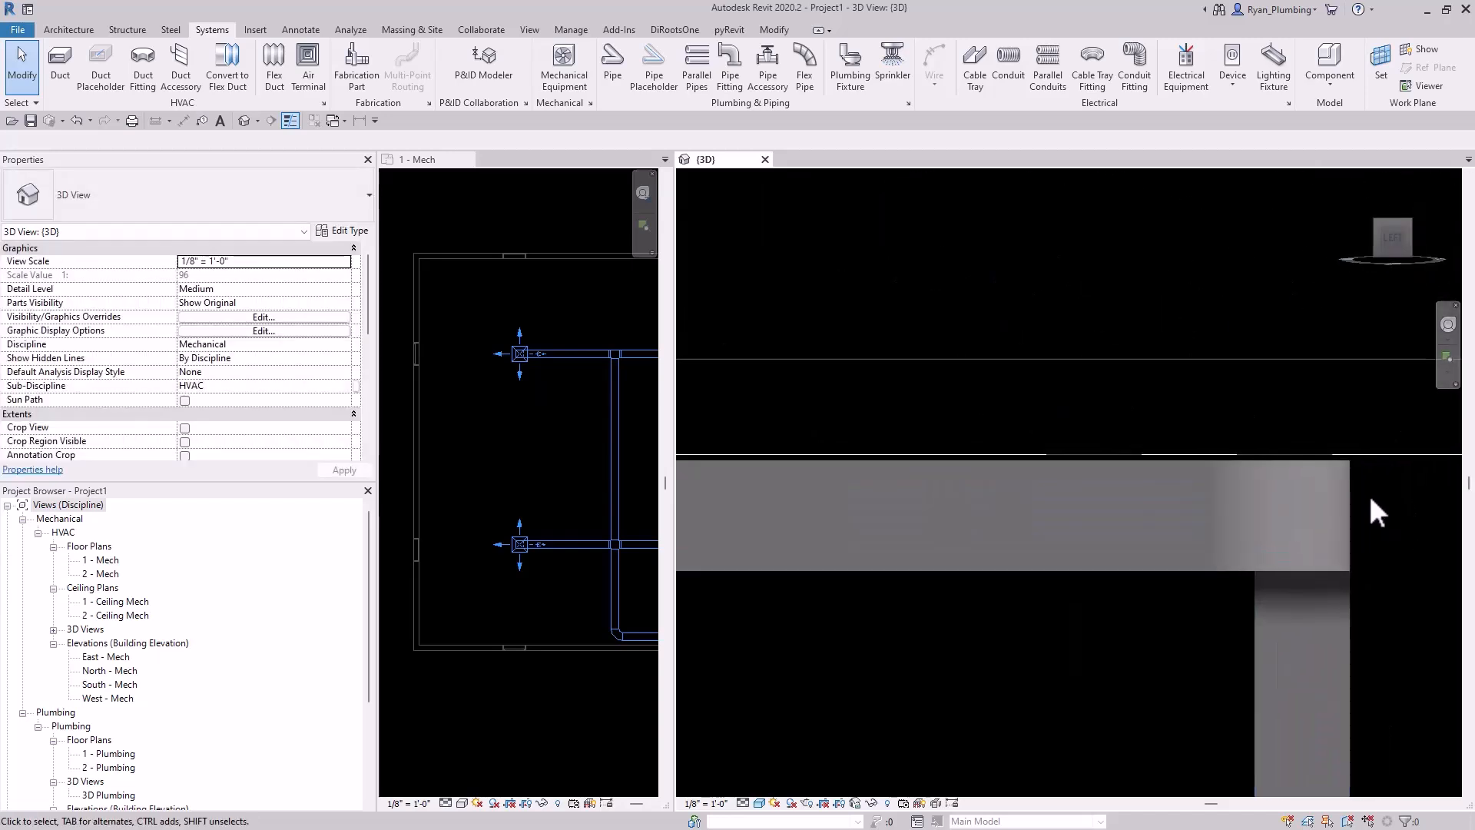
pyautogui.scroll(-5, 1389, 444)
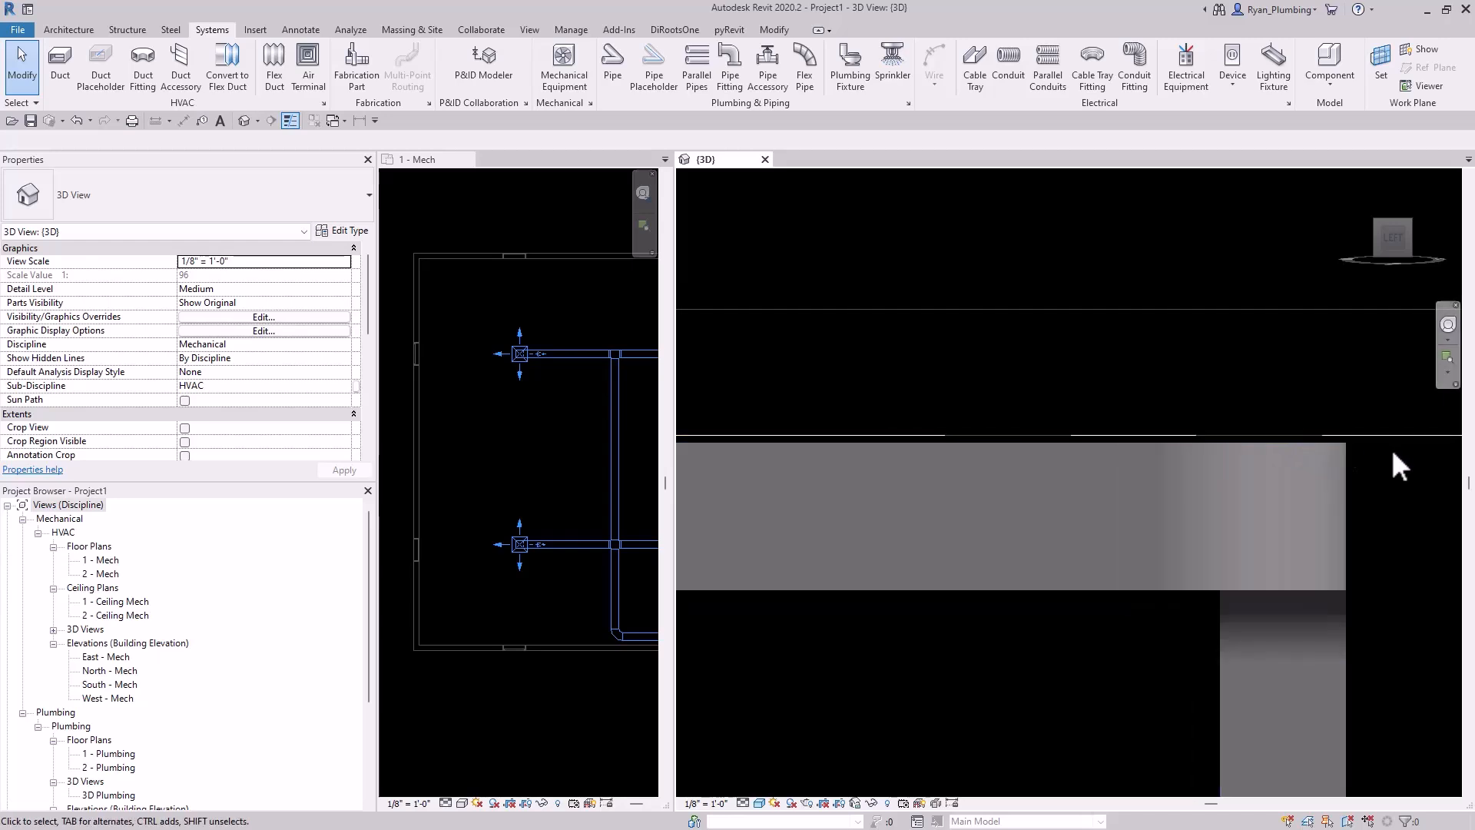
pyautogui.scroll(5, 822, 455)
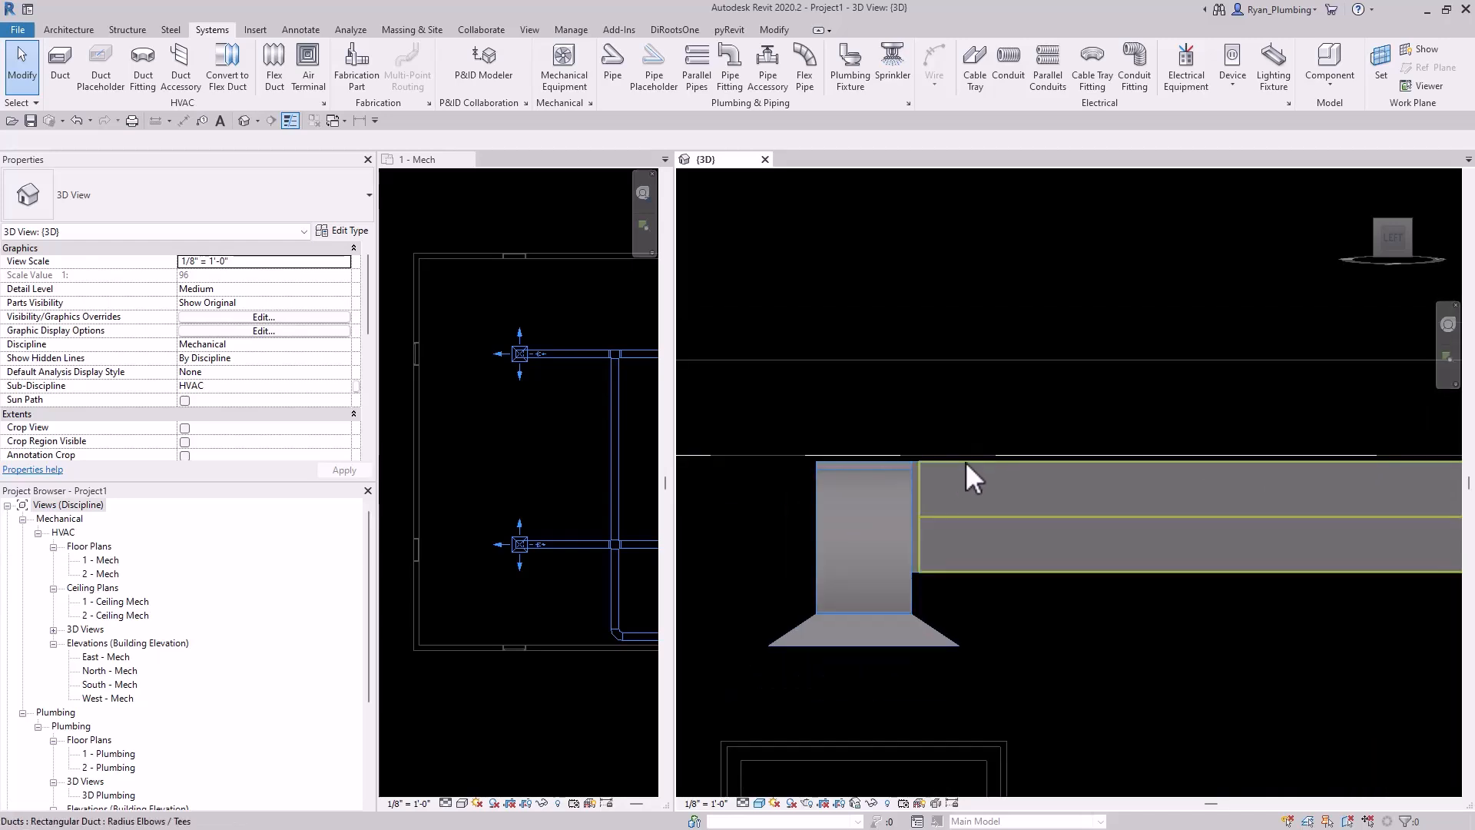
pyautogui.moveTo(978, 464); pyautogui.dragTo(977, 409)
pyautogui.click(1106, 559)
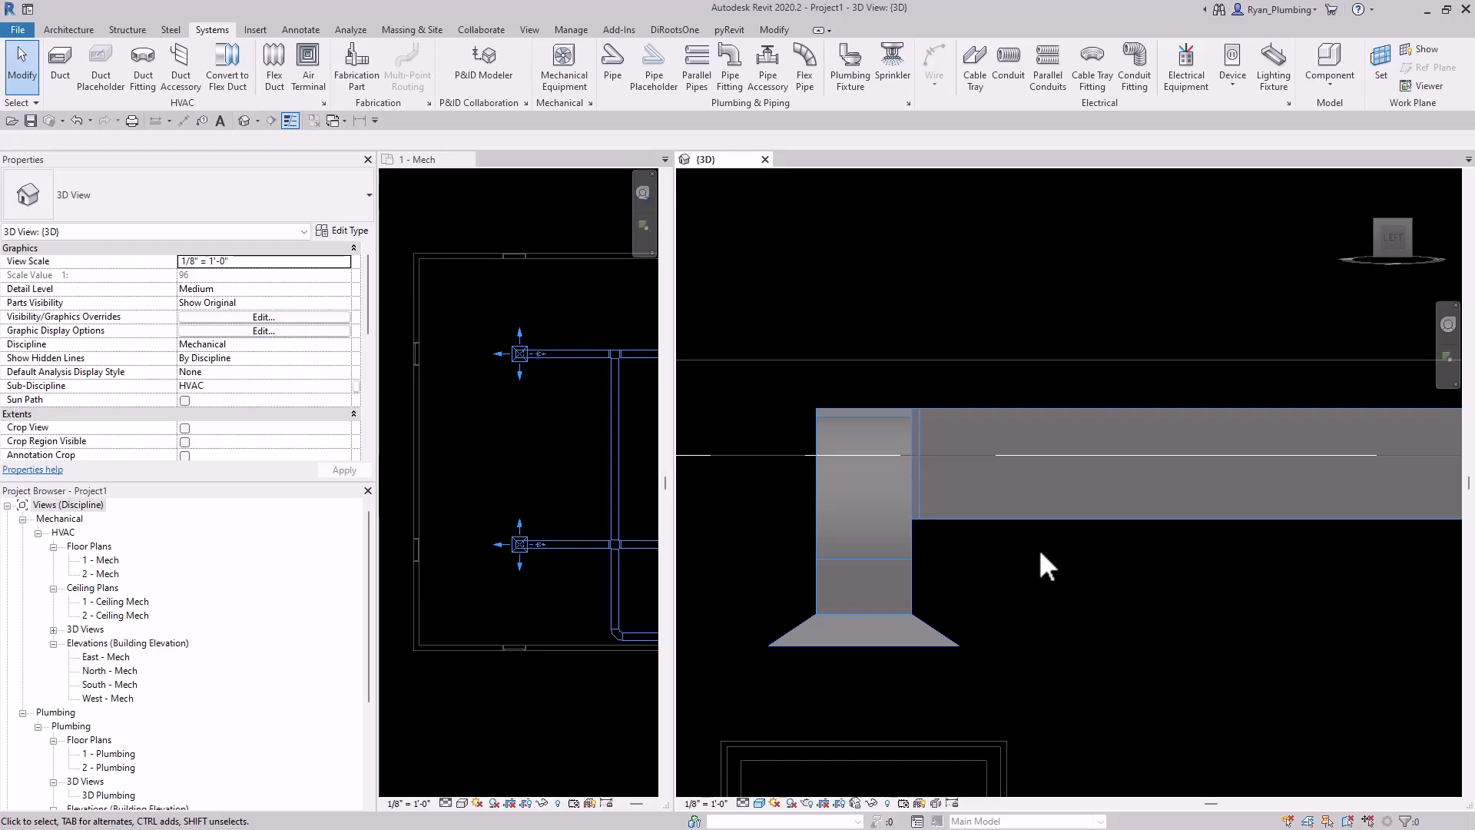
# Try to lower the main duct below a middle elevation of 9' 2 5/16", close to the air terminal.
pyautogui.click(1047, 514)
pyautogui.moveTo(1076, 517); pyautogui.dragTo(1167, 622)
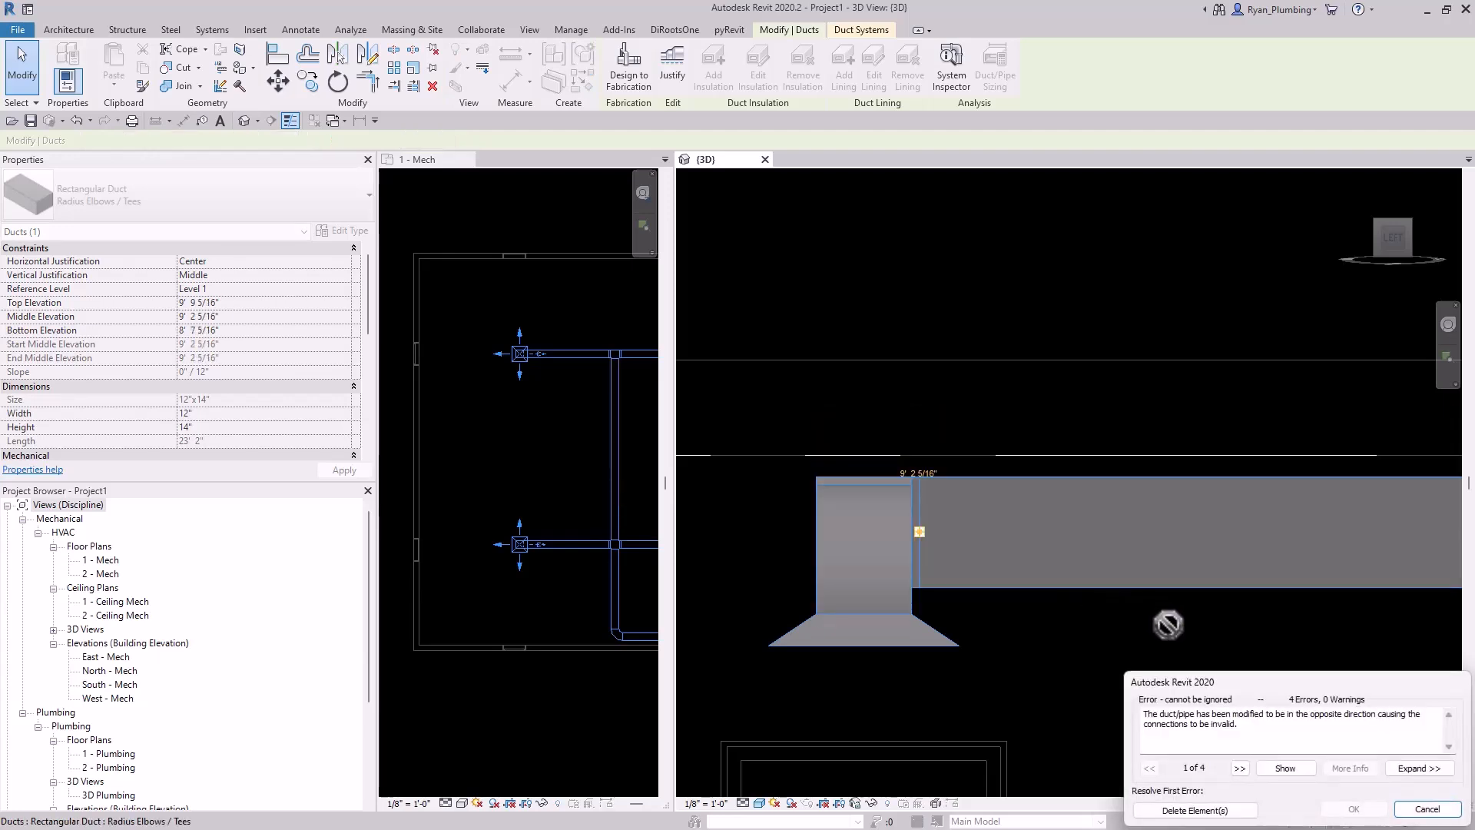
pyautogui.click(1415, 806)
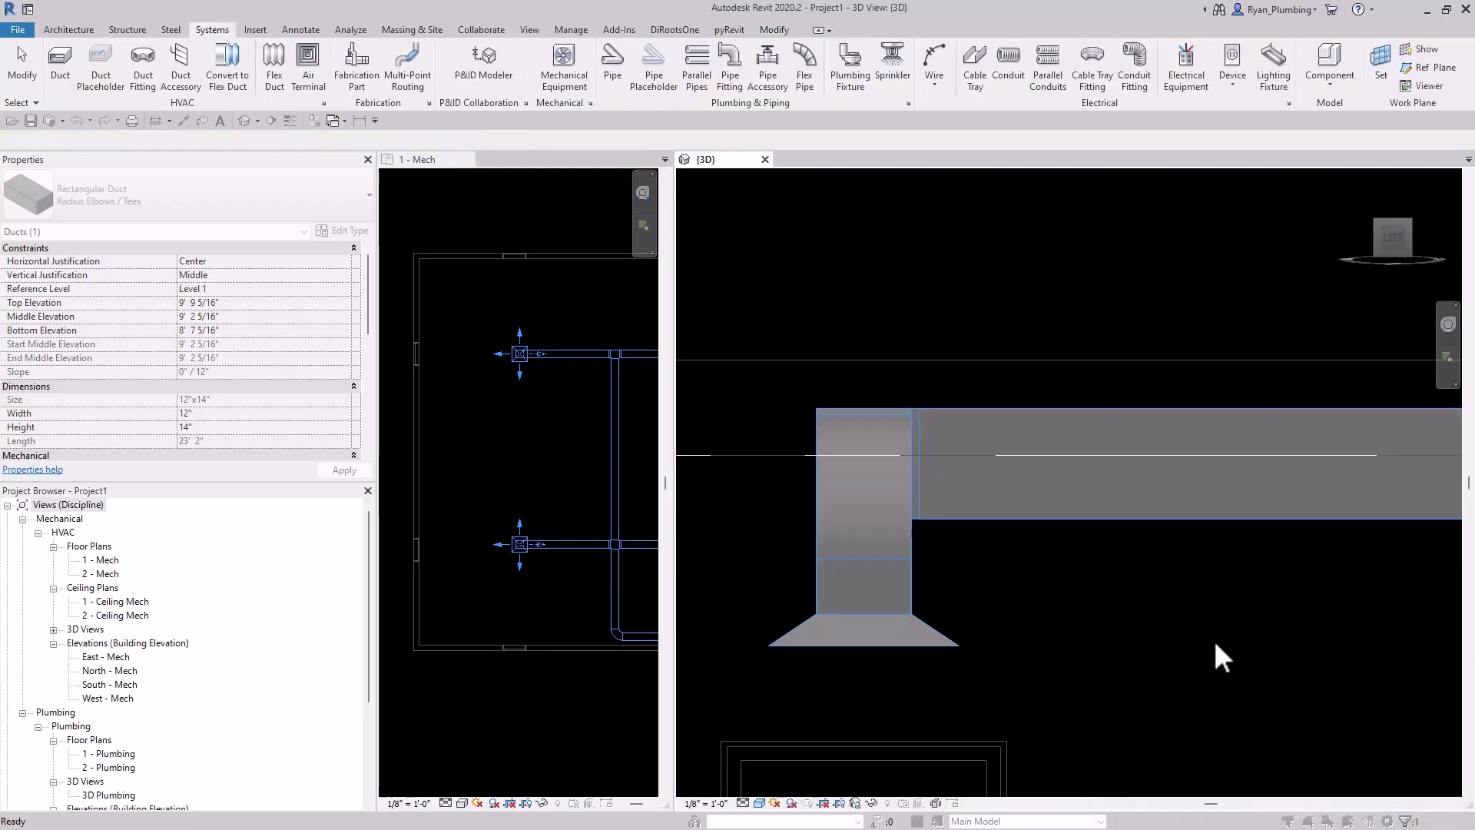
# Lower the main duct to a middle elevation of about 9' 4 1/2" and inspect the elbow above the air terminal.
pyautogui.click(1031, 520)
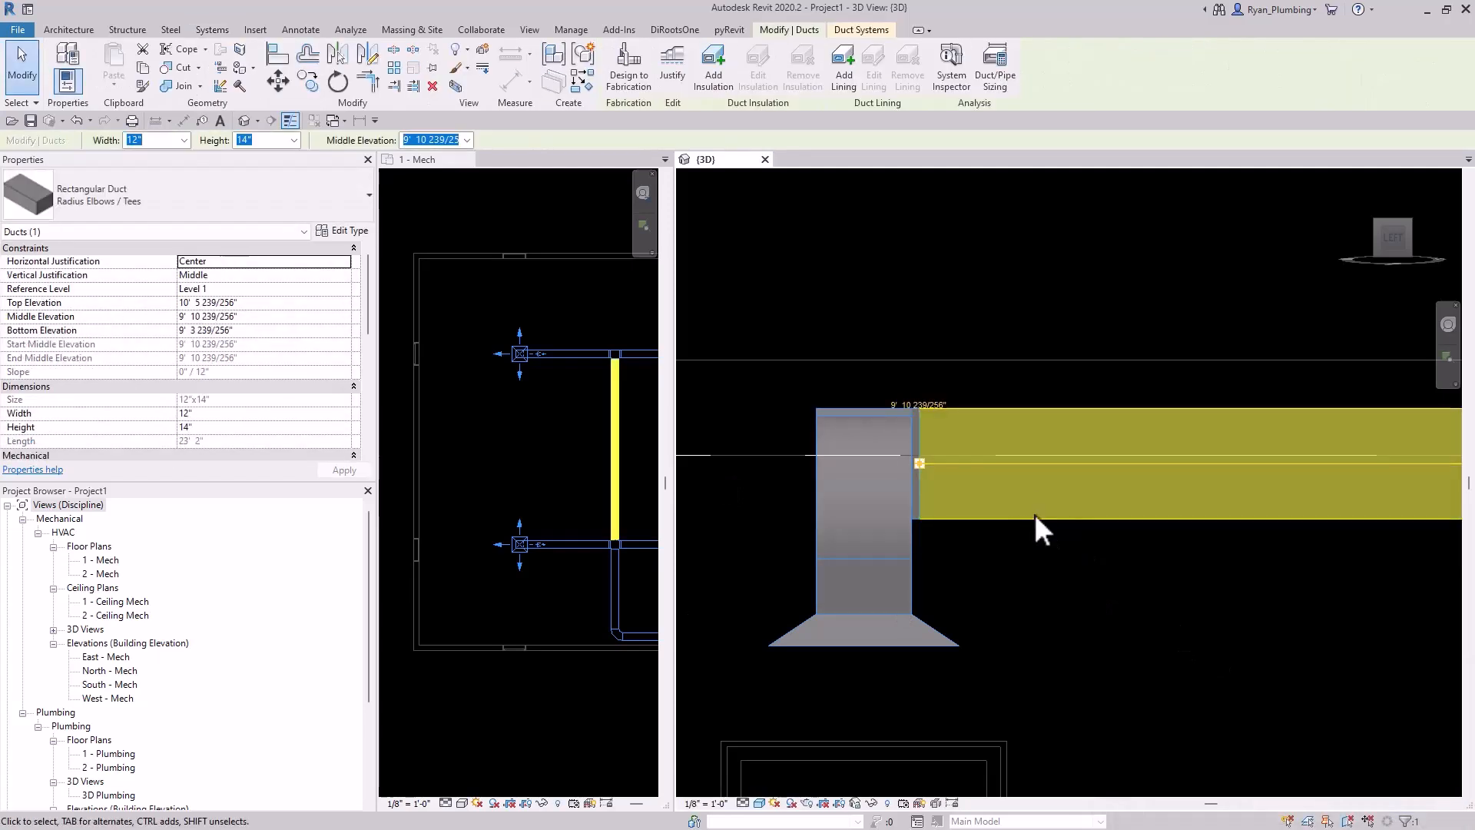
pyautogui.moveTo(1034, 516); pyautogui.dragTo(1039, 567)
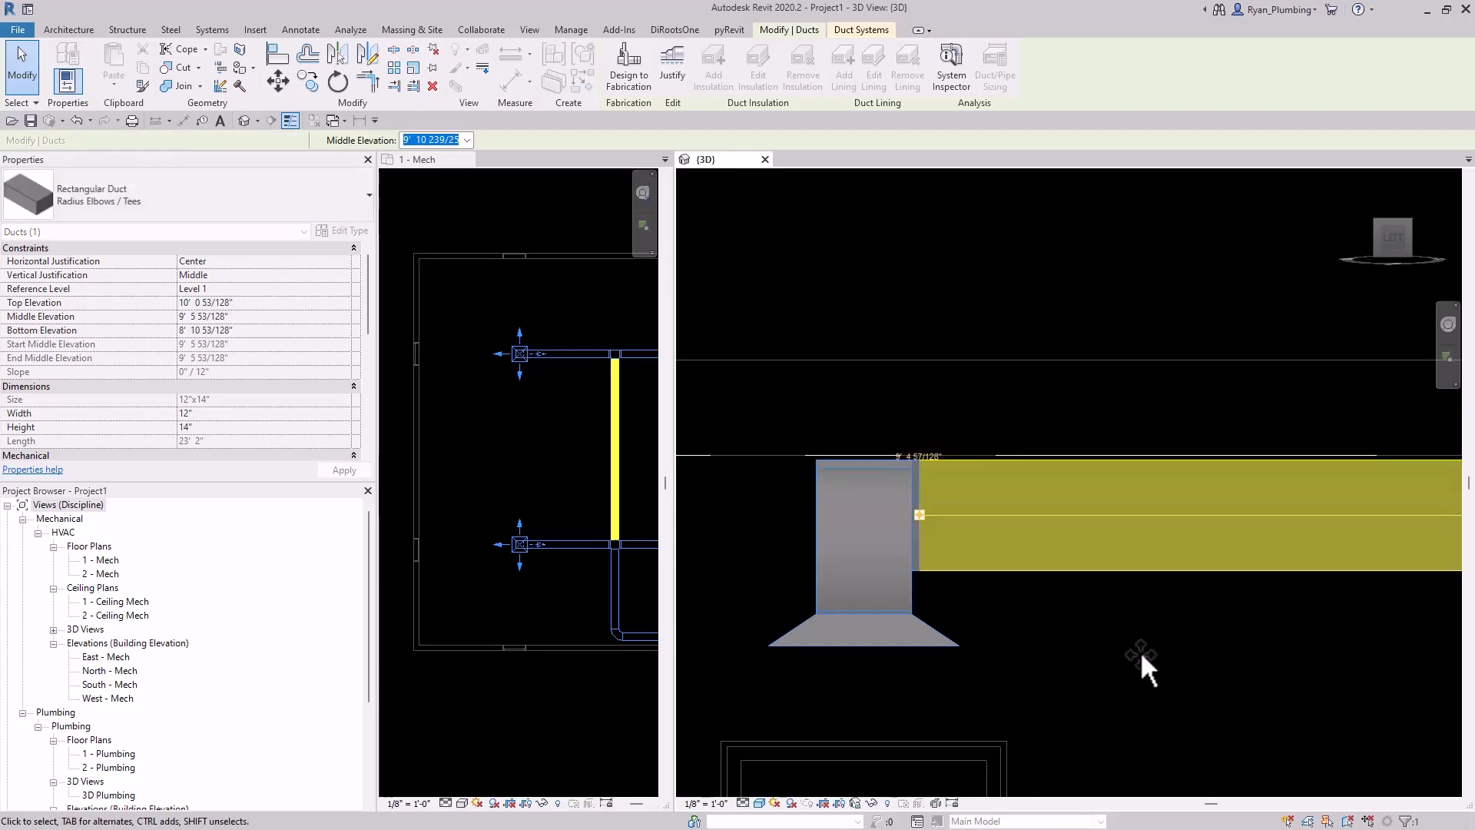
pyautogui.click(1129, 649)
pyautogui.scroll(3, 829, 422)
pyautogui.scroll(2, 876, 465)
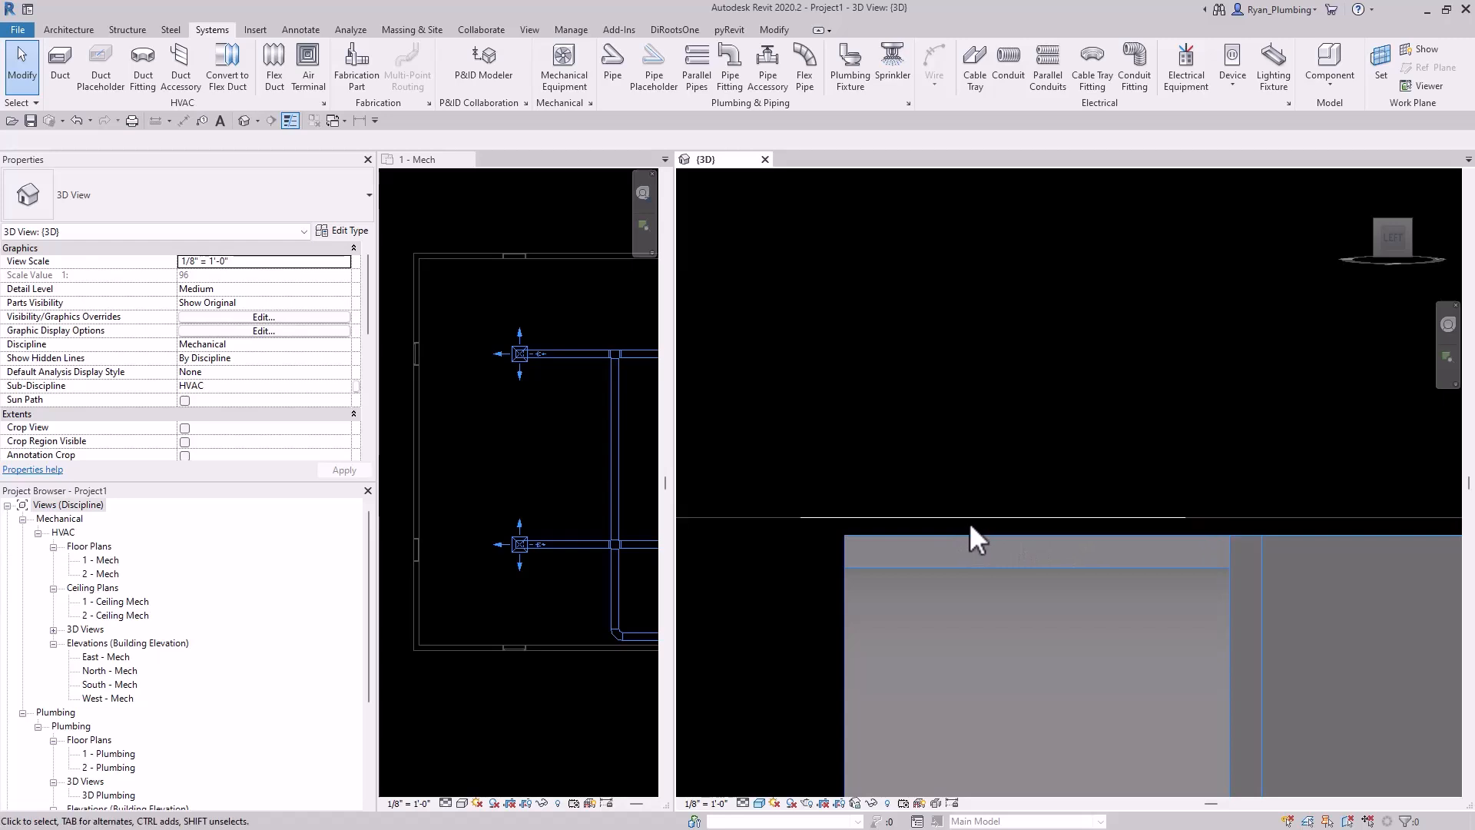
pyautogui.scroll(-3, 773, 443)
pyautogui.scroll(-10, 836, 470)
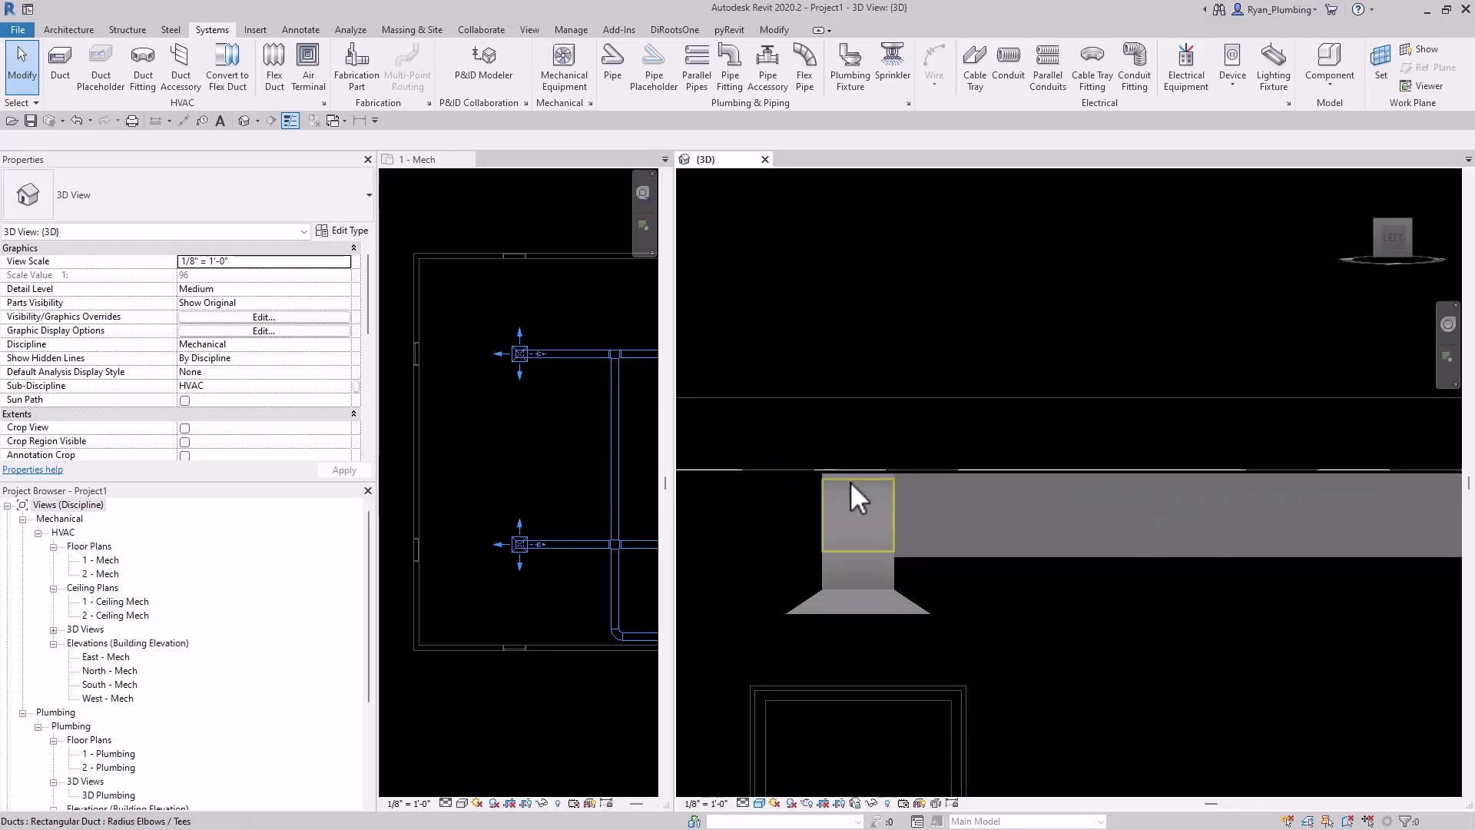
# Orbit the 3D view to an angled overview and widen the 1 - Mech floor plan to show the whole duct layout.
pyautogui.moveTo(1096, 603); pyautogui.dragTo(1006, 530, button='middle')
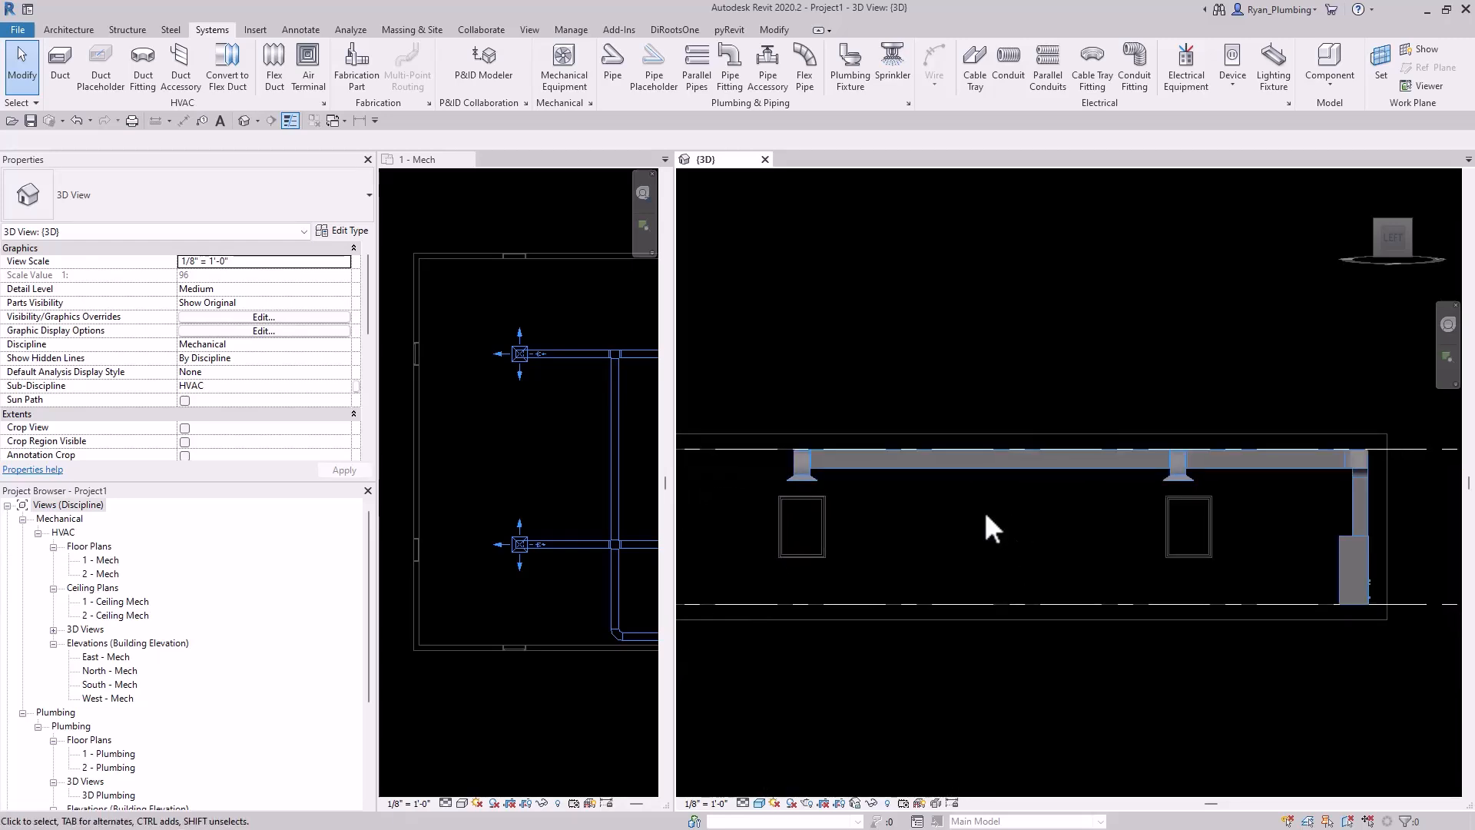
pyautogui.keyDown('shift'); pyautogui.moveTo(883, 343); pyautogui.dragTo(1034, 461, button='middle'); pyautogui.keyUp('shift')
pyautogui.moveTo(1116, 508); pyautogui.dragTo(1177, 516, button='middle')
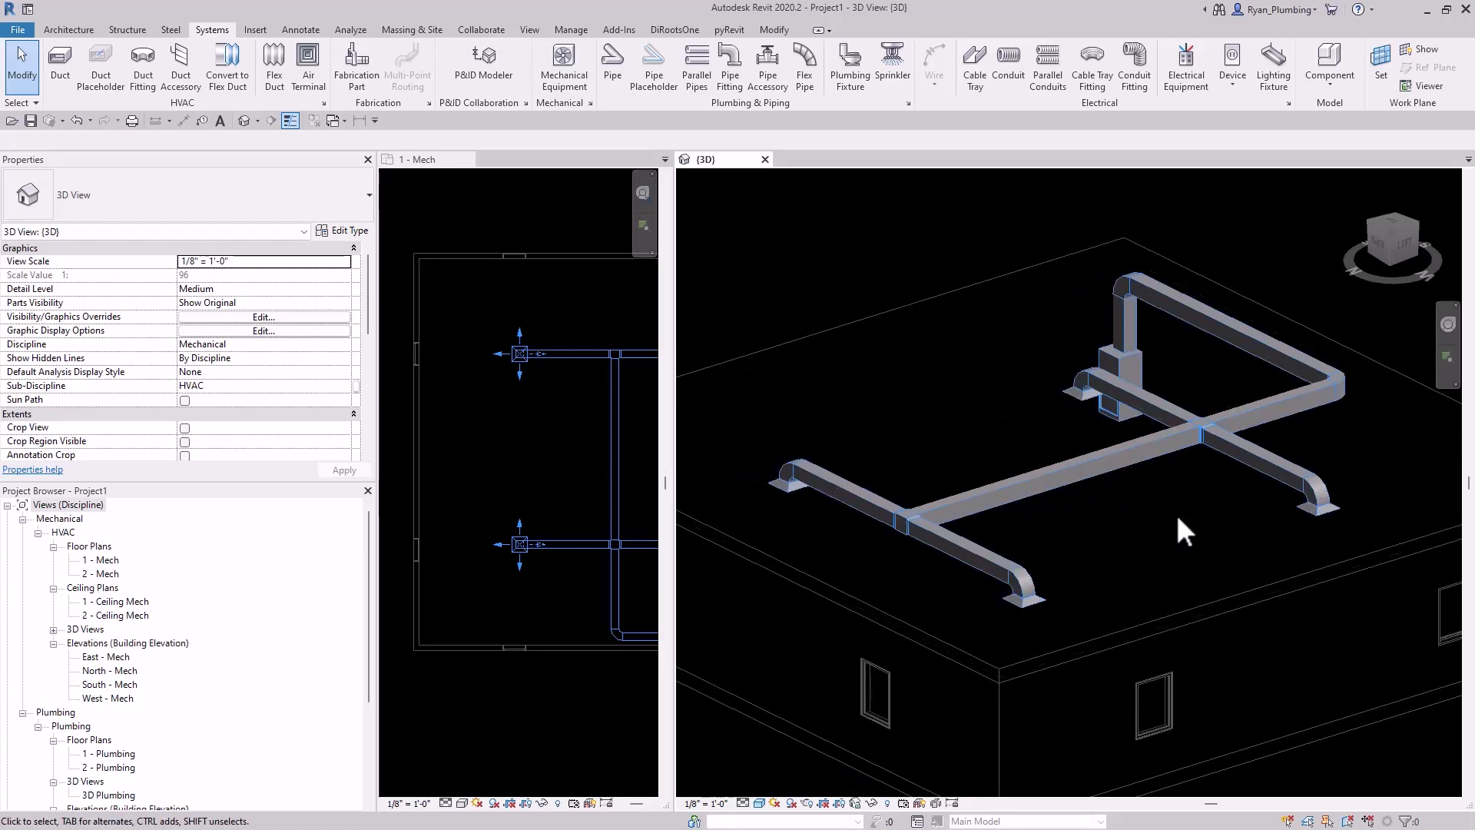
pyautogui.click(661, 417)
pyautogui.moveTo(683, 422); pyautogui.dragTo(940, 431)
pyautogui.scroll(-5, 1160, 464)
pyautogui.scroll(2, 1154, 445)
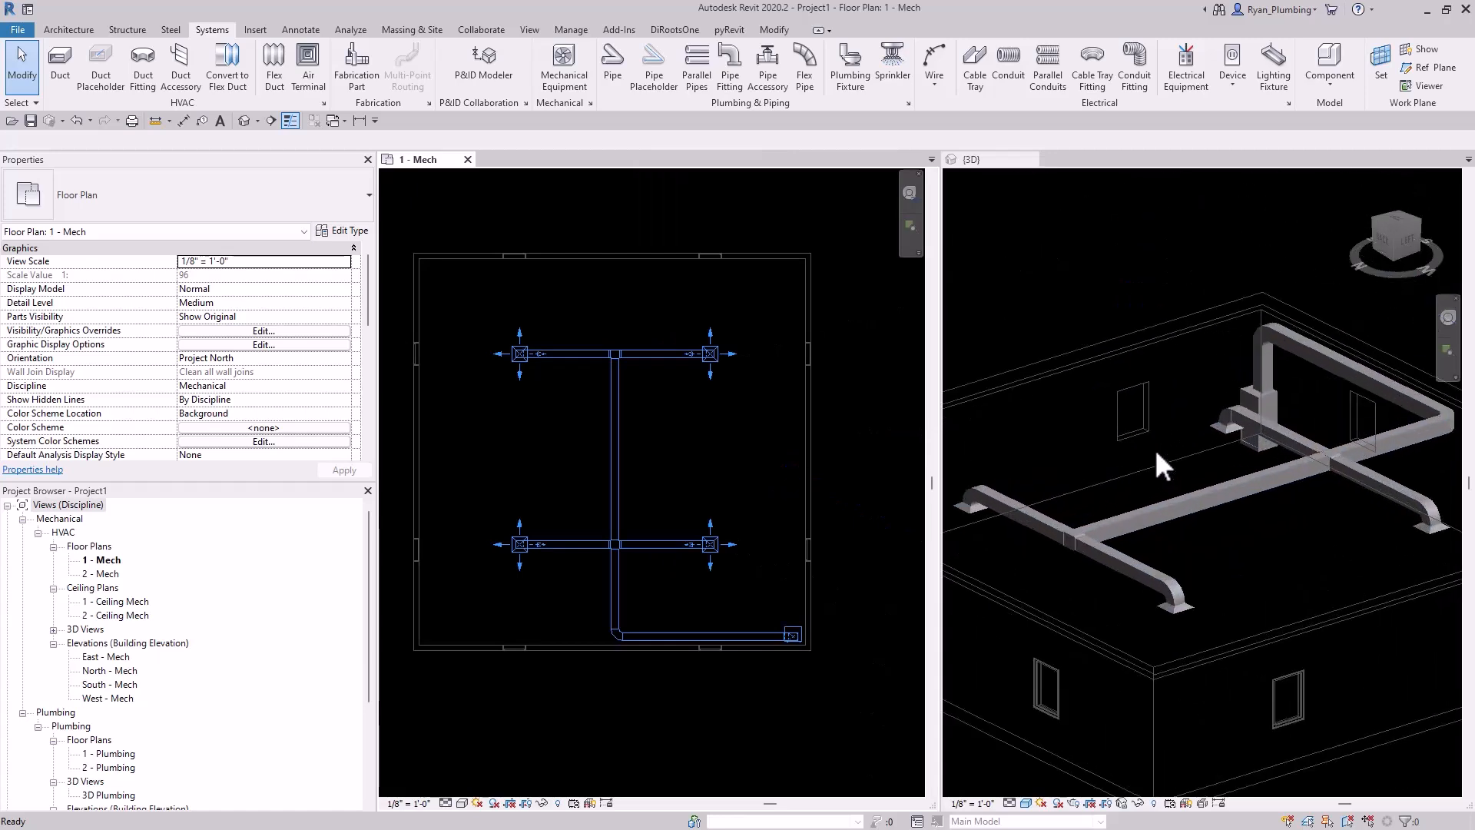
pyautogui.scroll(1, 534, 403)
pyautogui.moveTo(549, 424); pyautogui.dragTo(572, 432, button='middle')
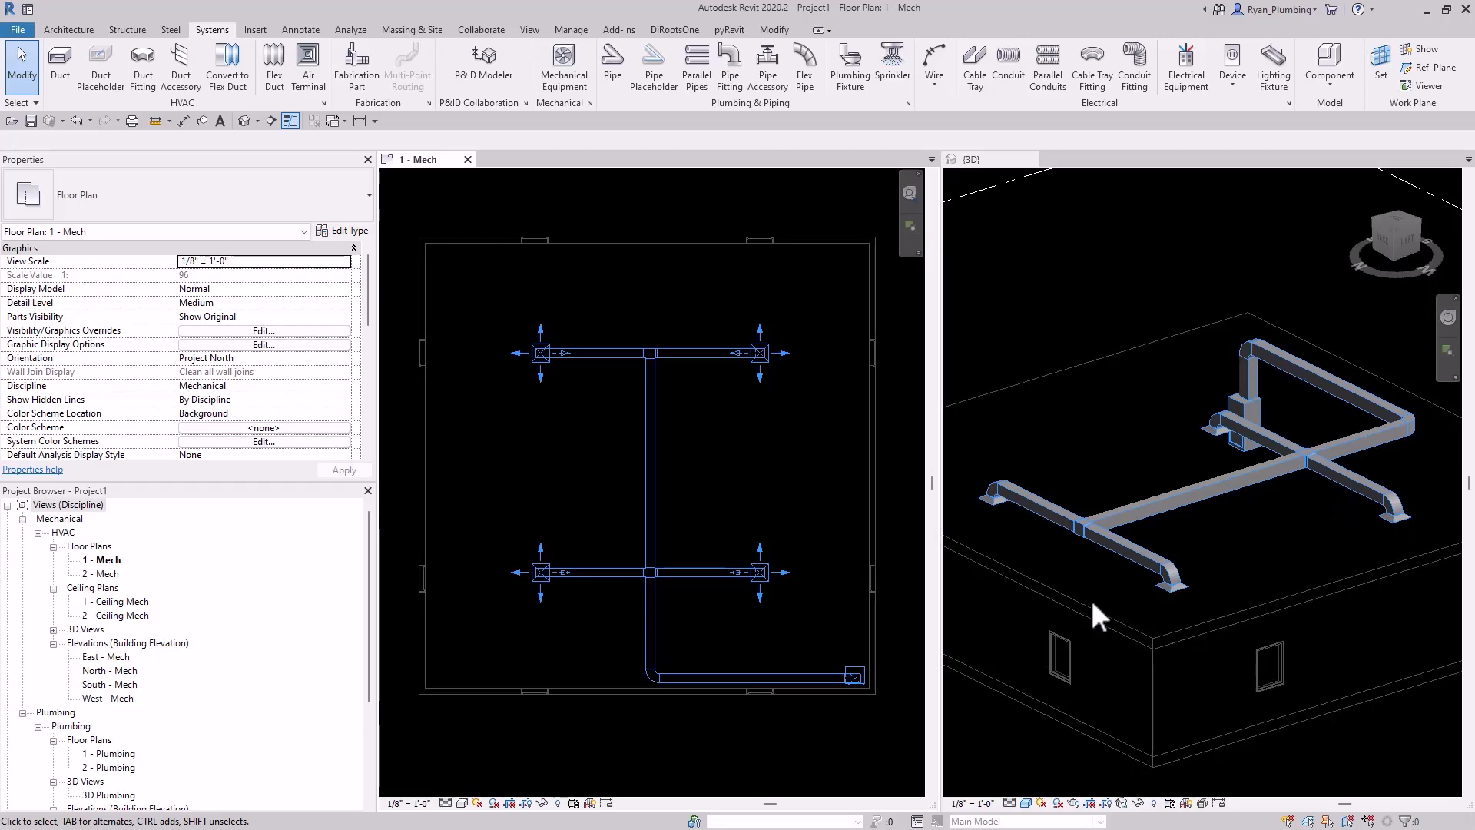
# Delete the ducts and fittings of the branch joining the two northern air terminals, keeping the terminals and main duct.
pyautogui.scroll(4, 1092, 602)
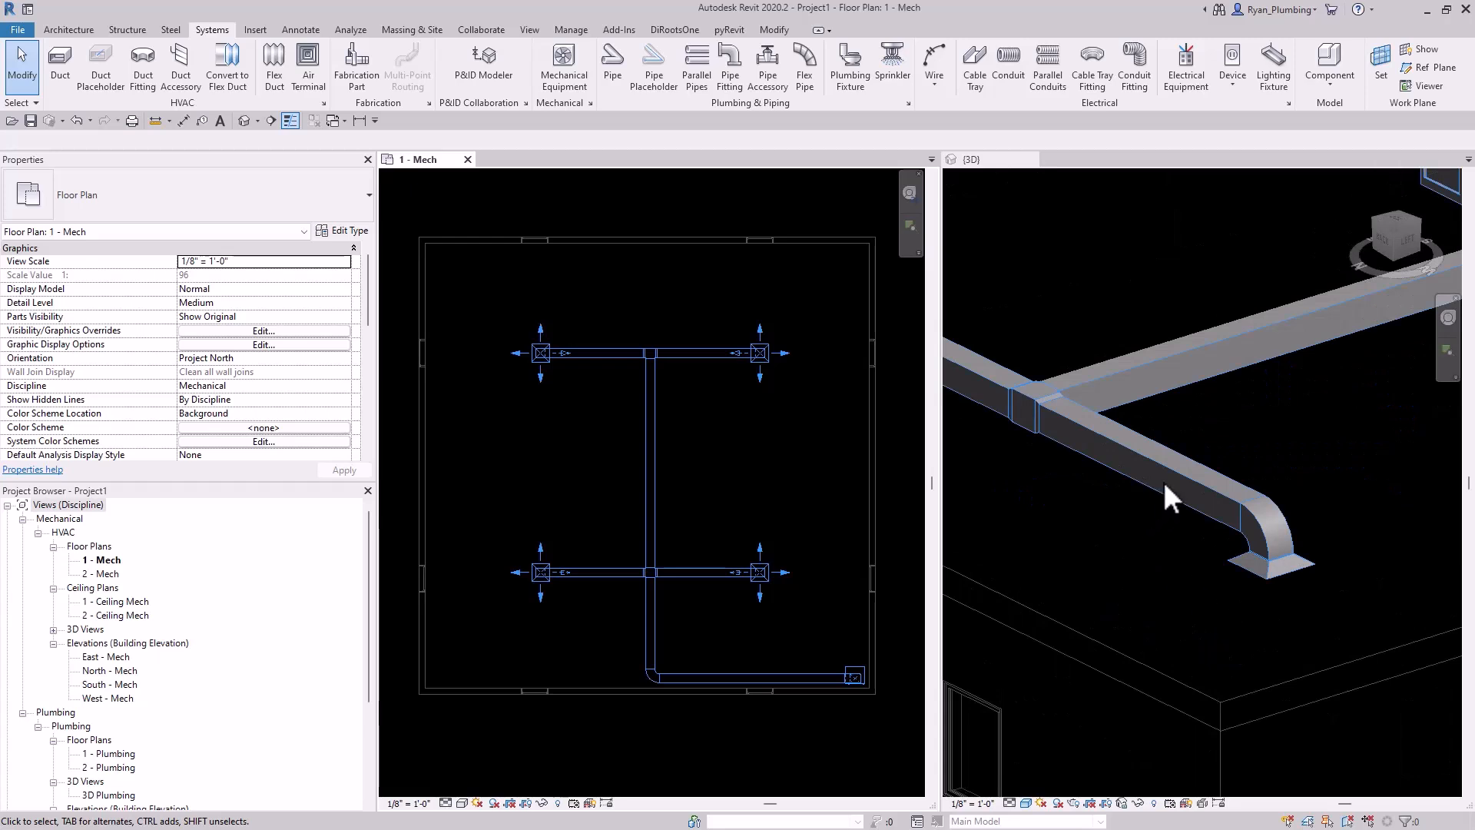
pyautogui.scroll(-4, 1163, 496)
pyautogui.scroll(-2, 1098, 415)
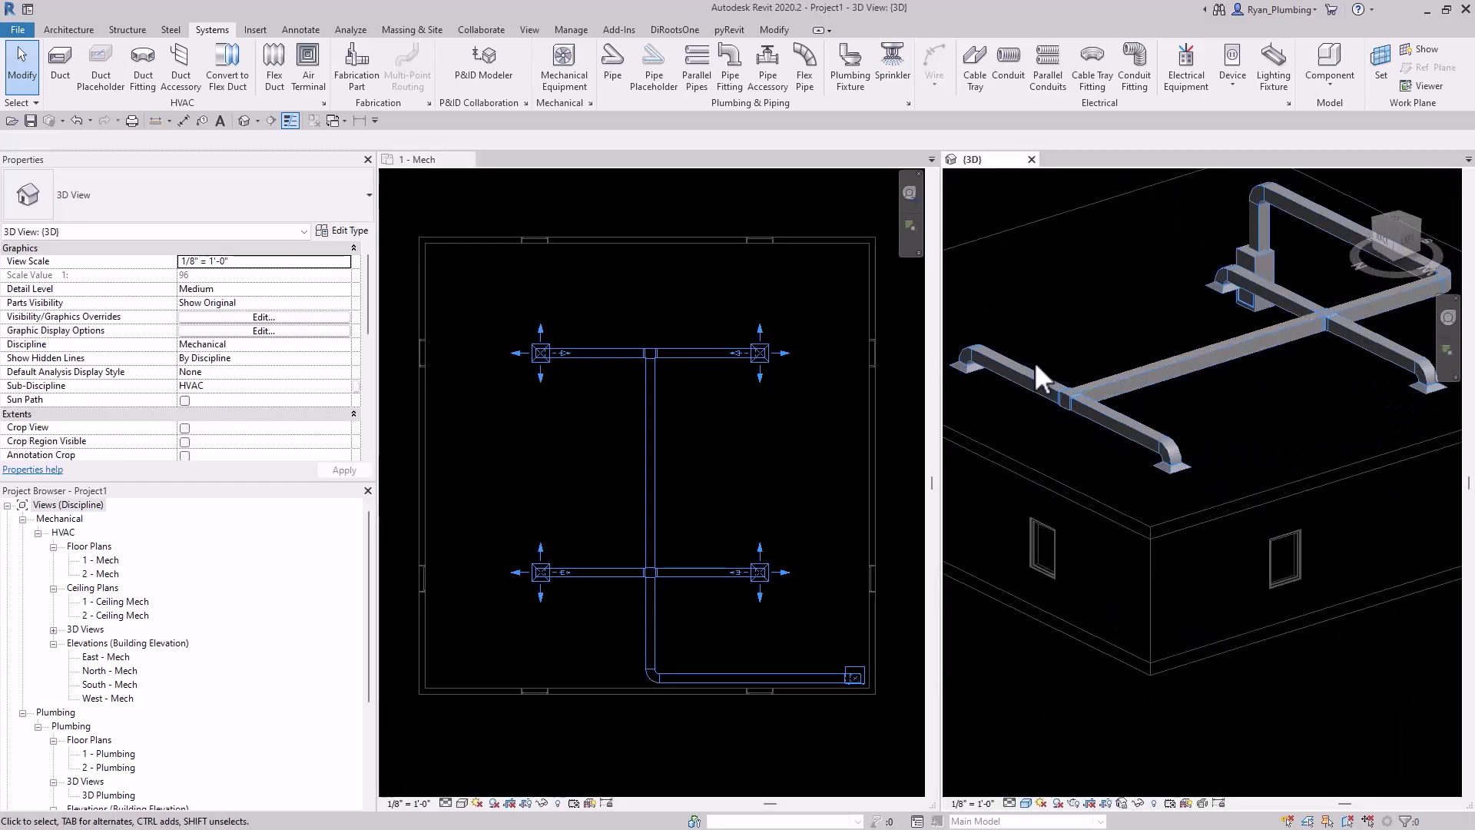
pyautogui.click(499, 310)
pyautogui.moveTo(508, 308); pyautogui.dragTo(812, 364)
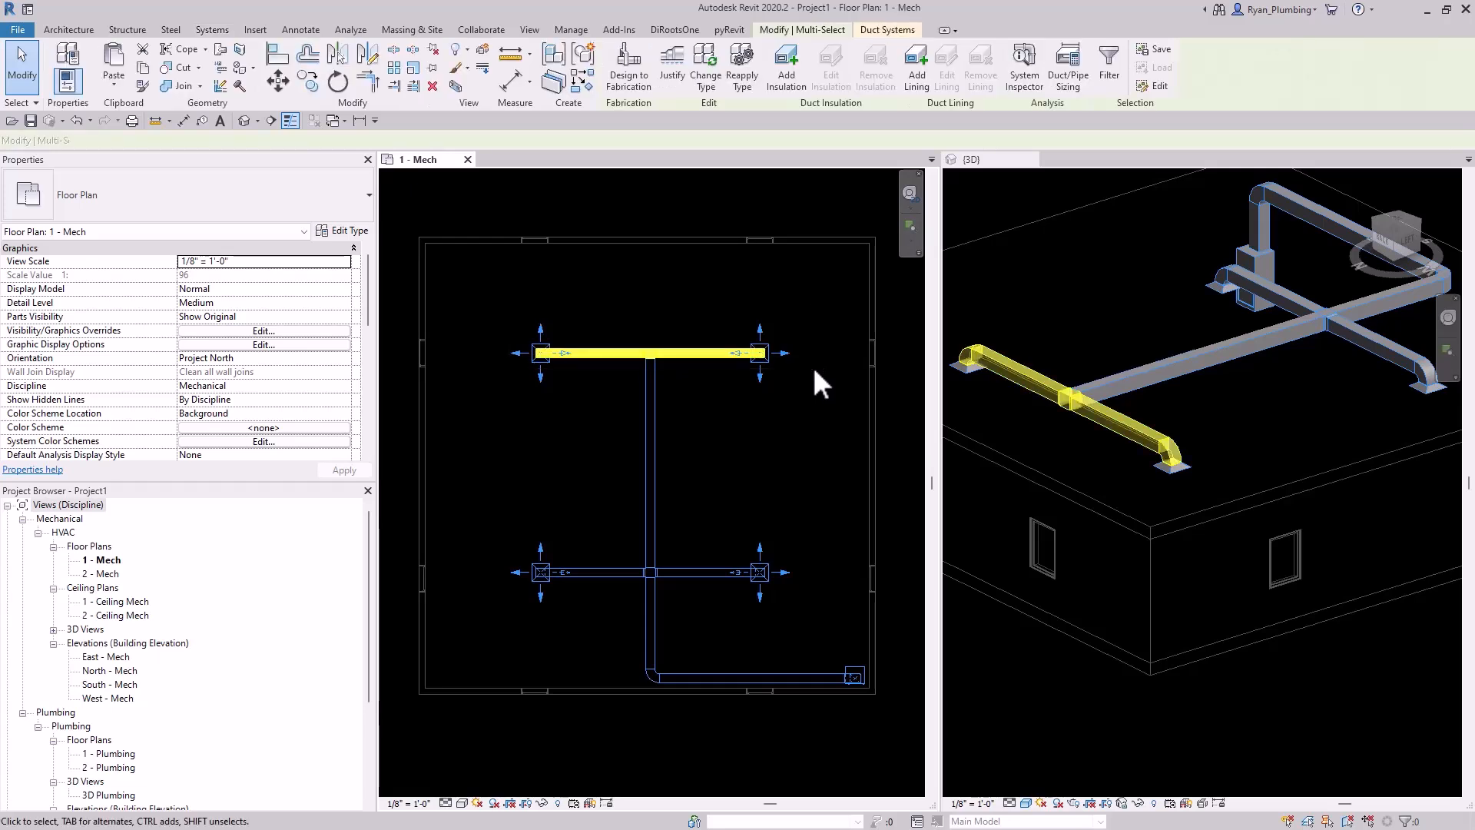
pyautogui.press('Delete')
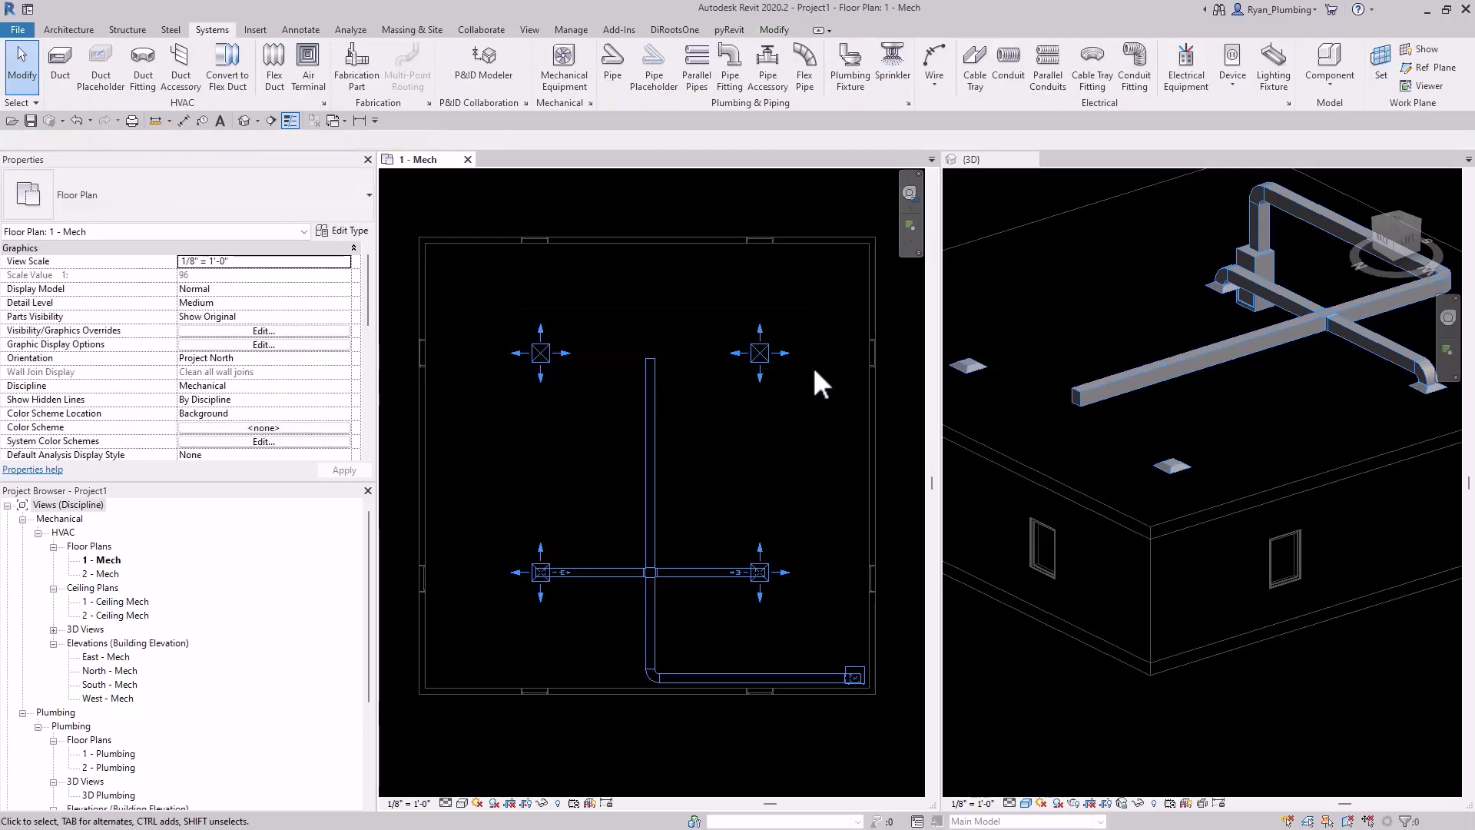
# Widen the 3D view and use Connect Into to join the near unconnected air terminal to the main duct's open end.
pyautogui.click(1172, 433)
pyautogui.moveTo(1172, 433); pyautogui.dragTo(1239, 461, button='middle')
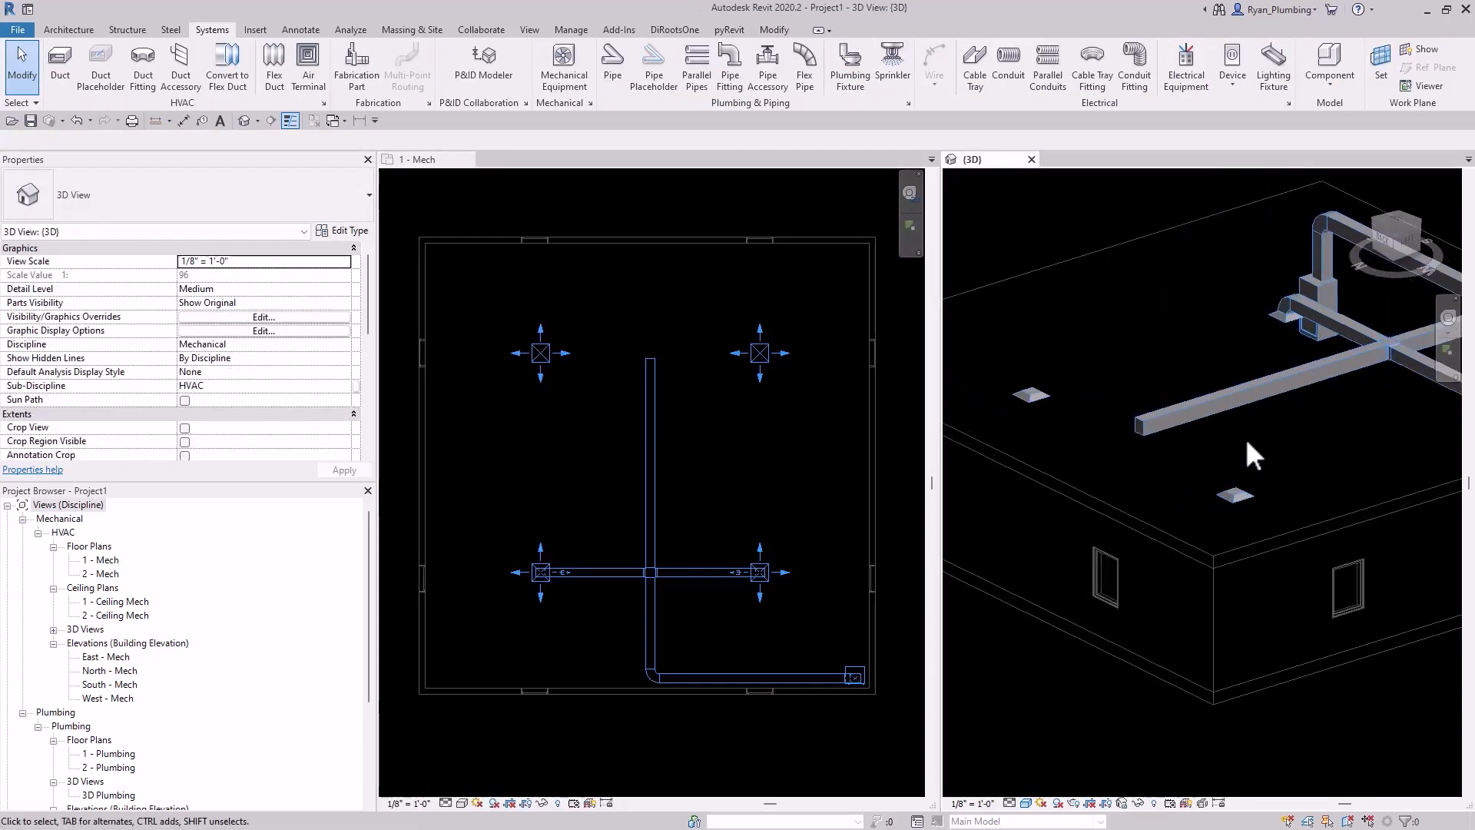
pyautogui.scroll(2, 1111, 413)
pyautogui.moveTo(1111, 413); pyautogui.dragTo(1140, 443, button='middle')
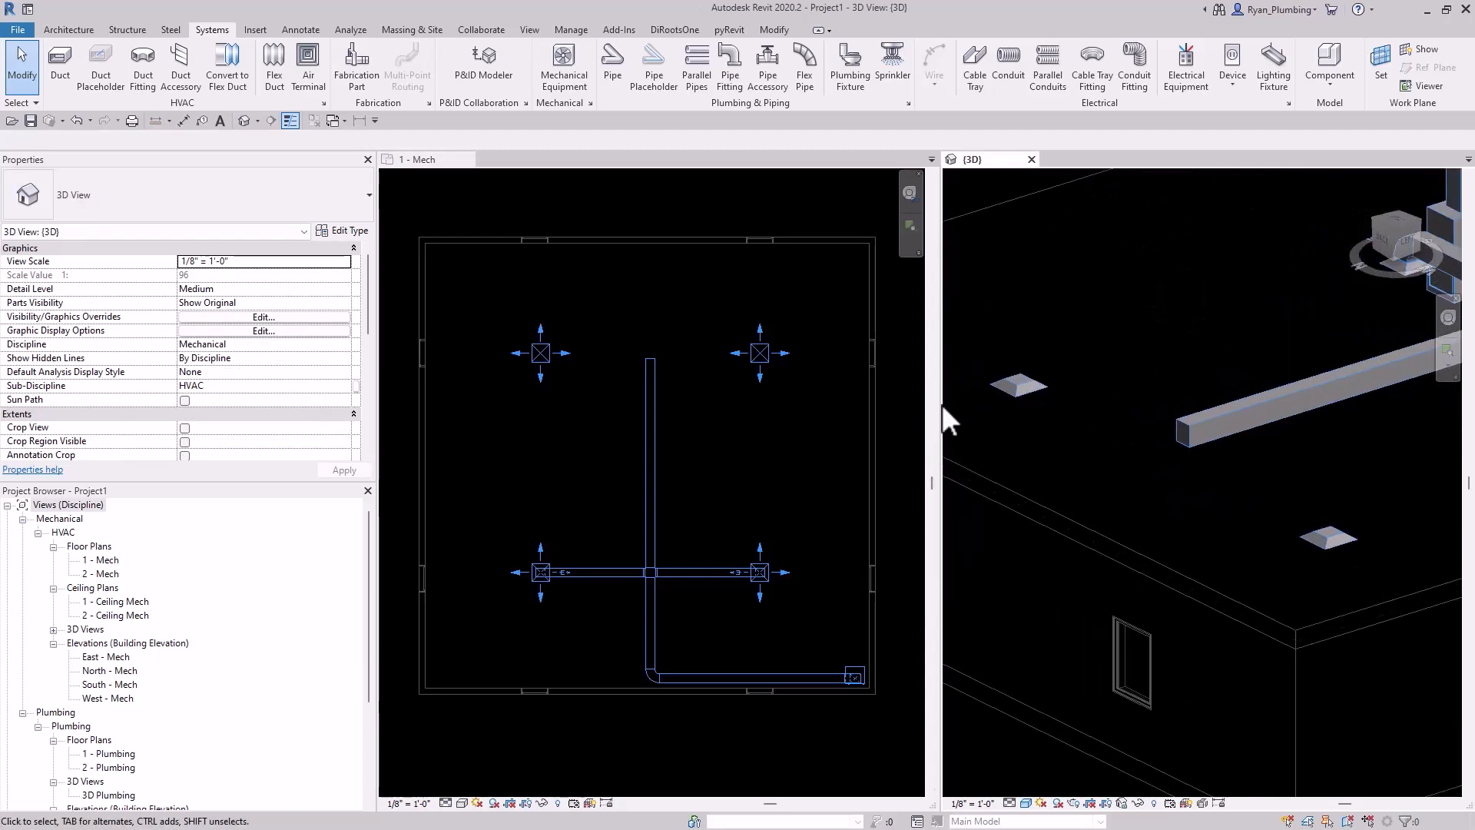
pyautogui.moveTo(940, 404); pyautogui.dragTo(854, 399)
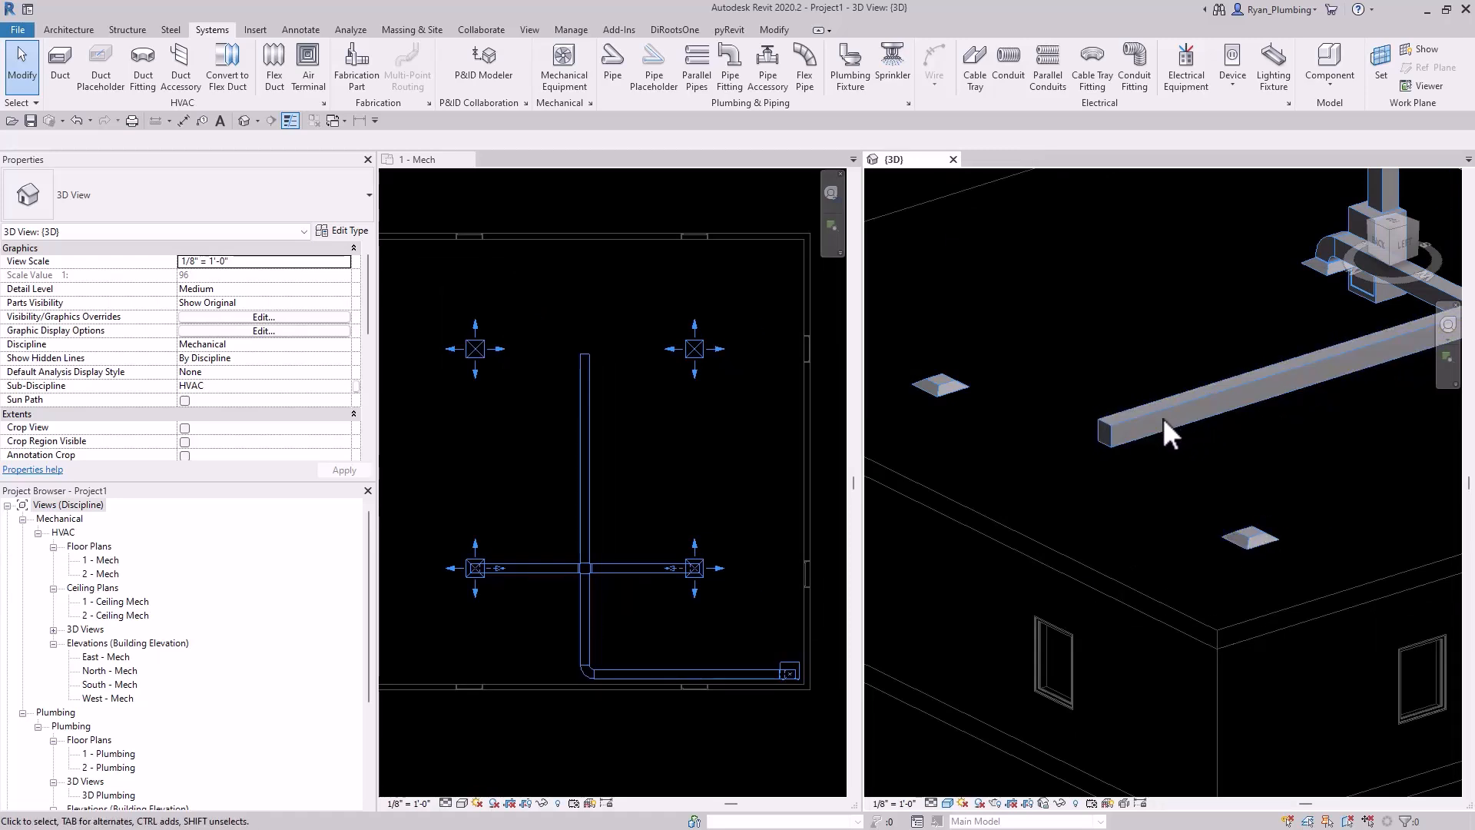
pyautogui.click(1252, 534)
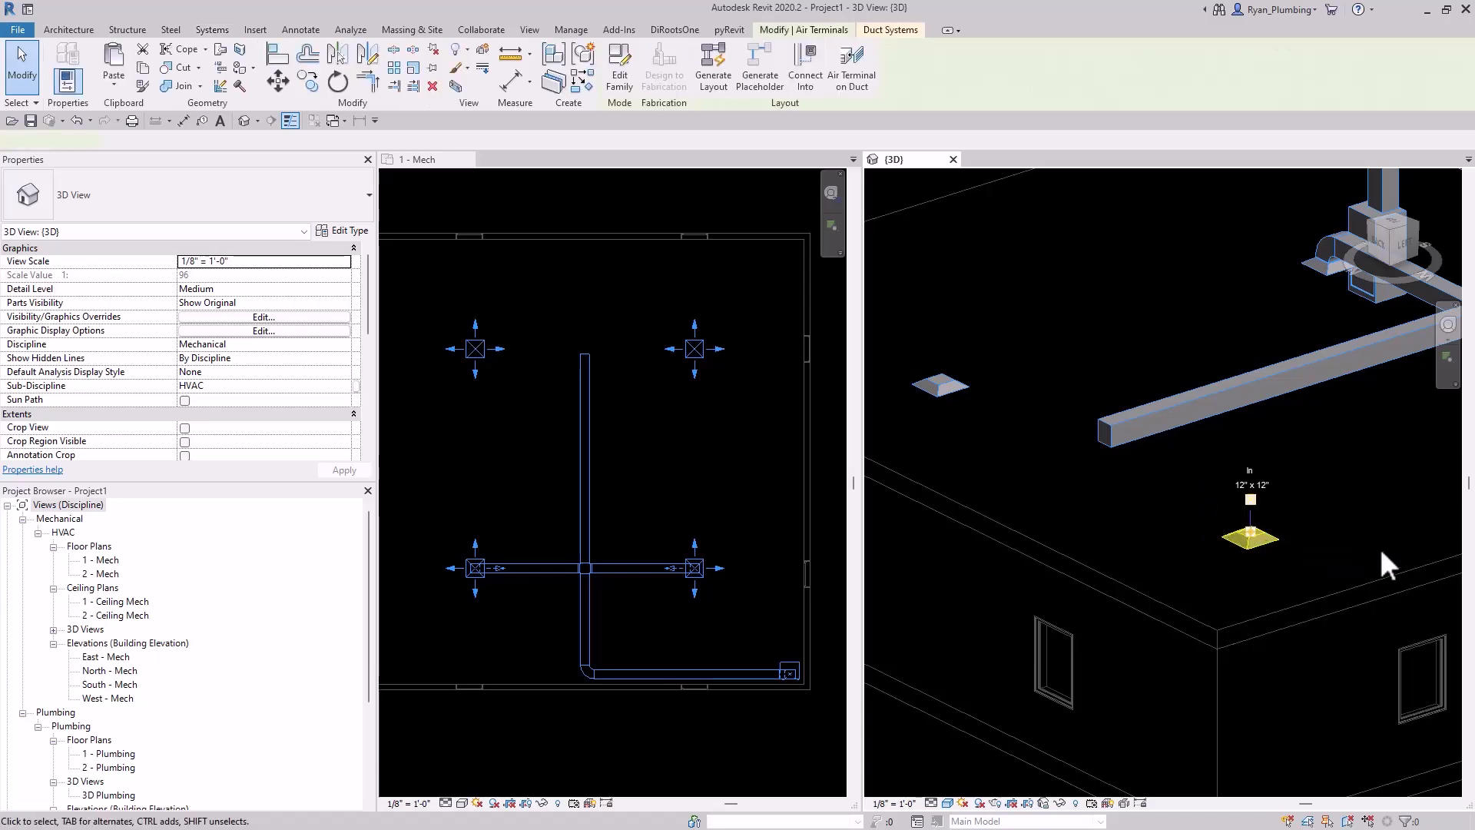
pyautogui.click(808, 74)
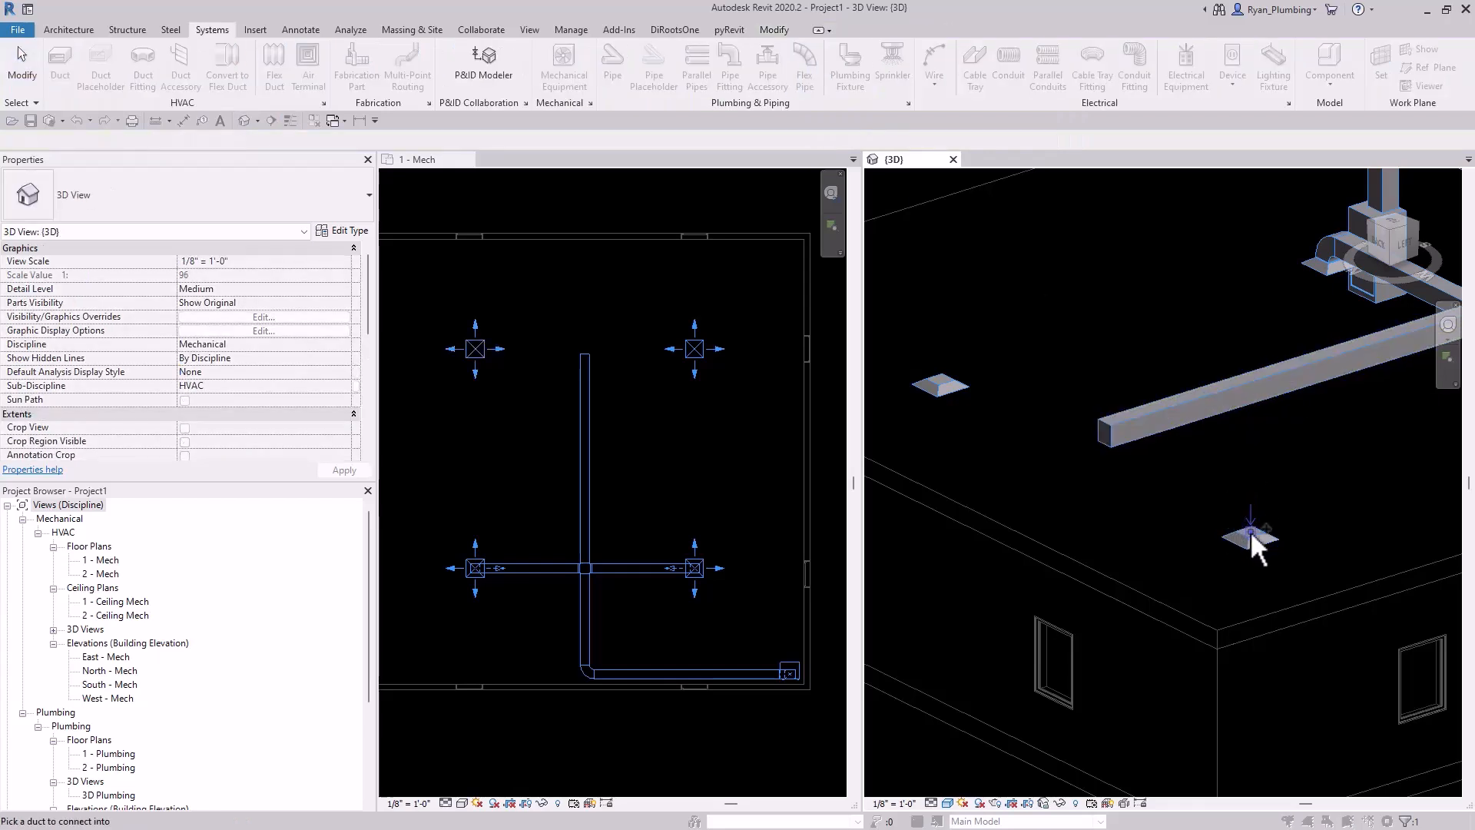
pyautogui.click(1158, 415)
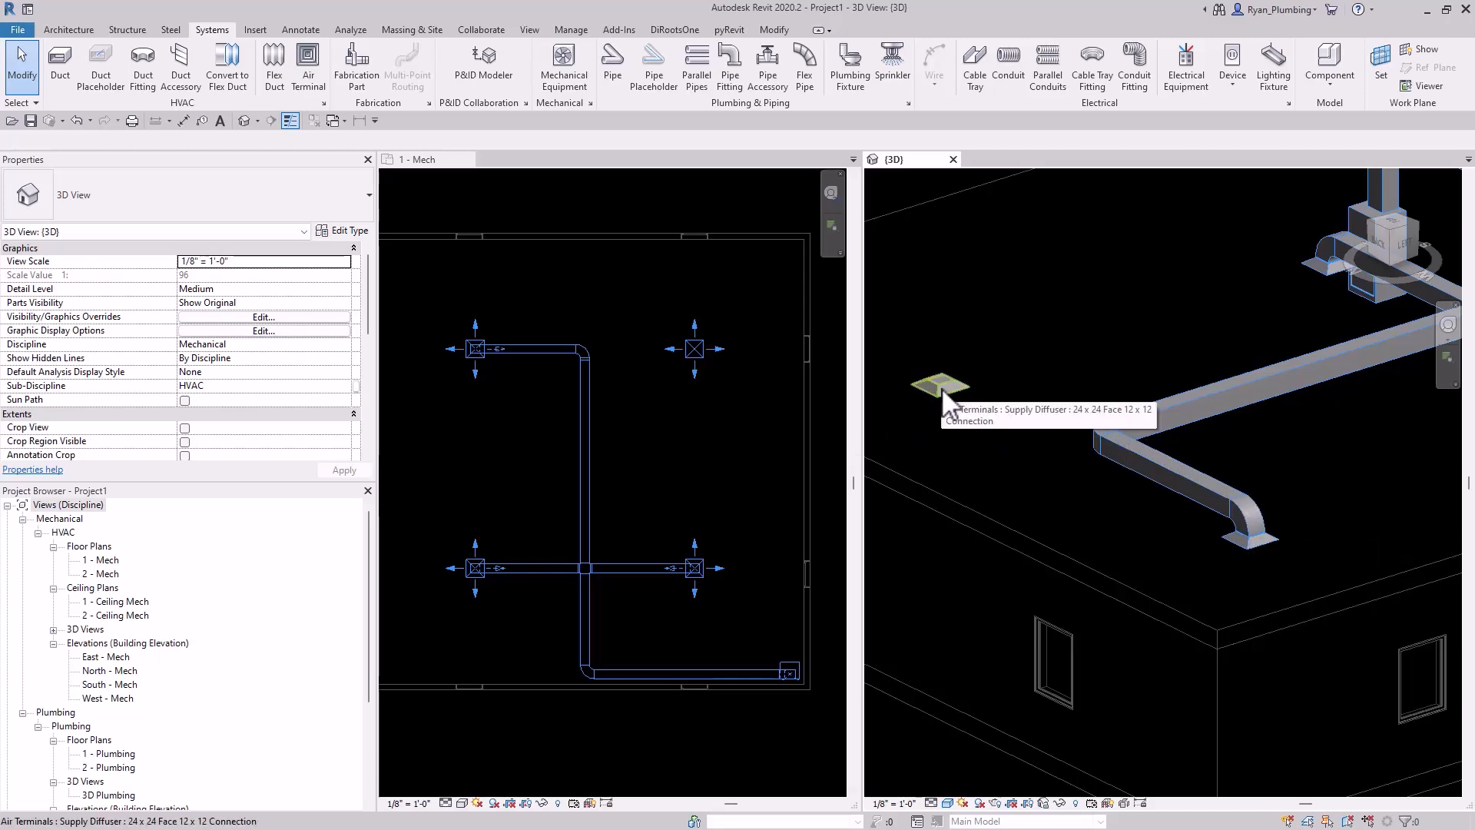
# Try to connect the remaining unconnected air terminal to the main duct with Connect Into.
pyautogui.scroll(3, 1109, 421)
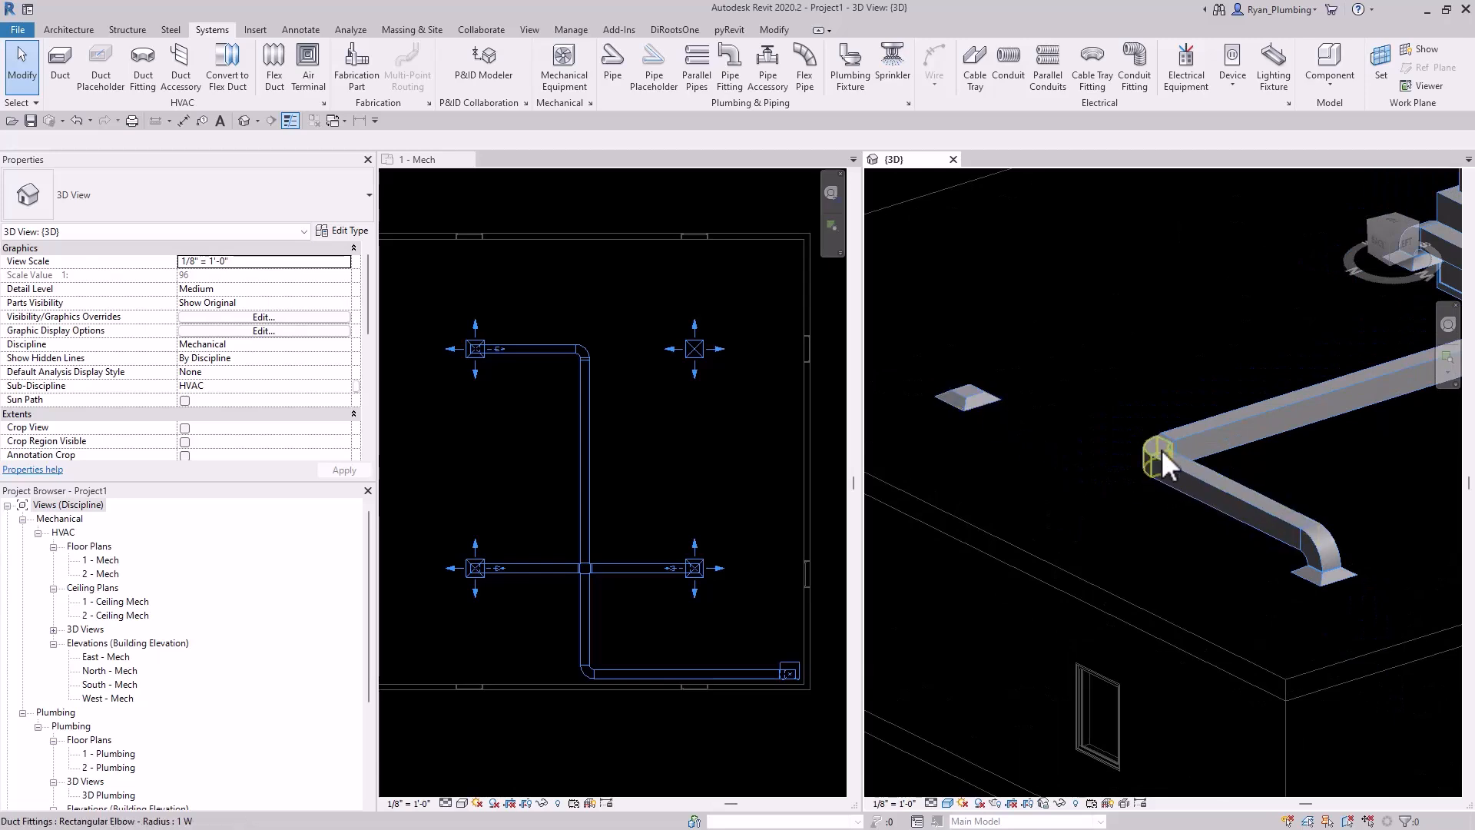
pyautogui.click(979, 406)
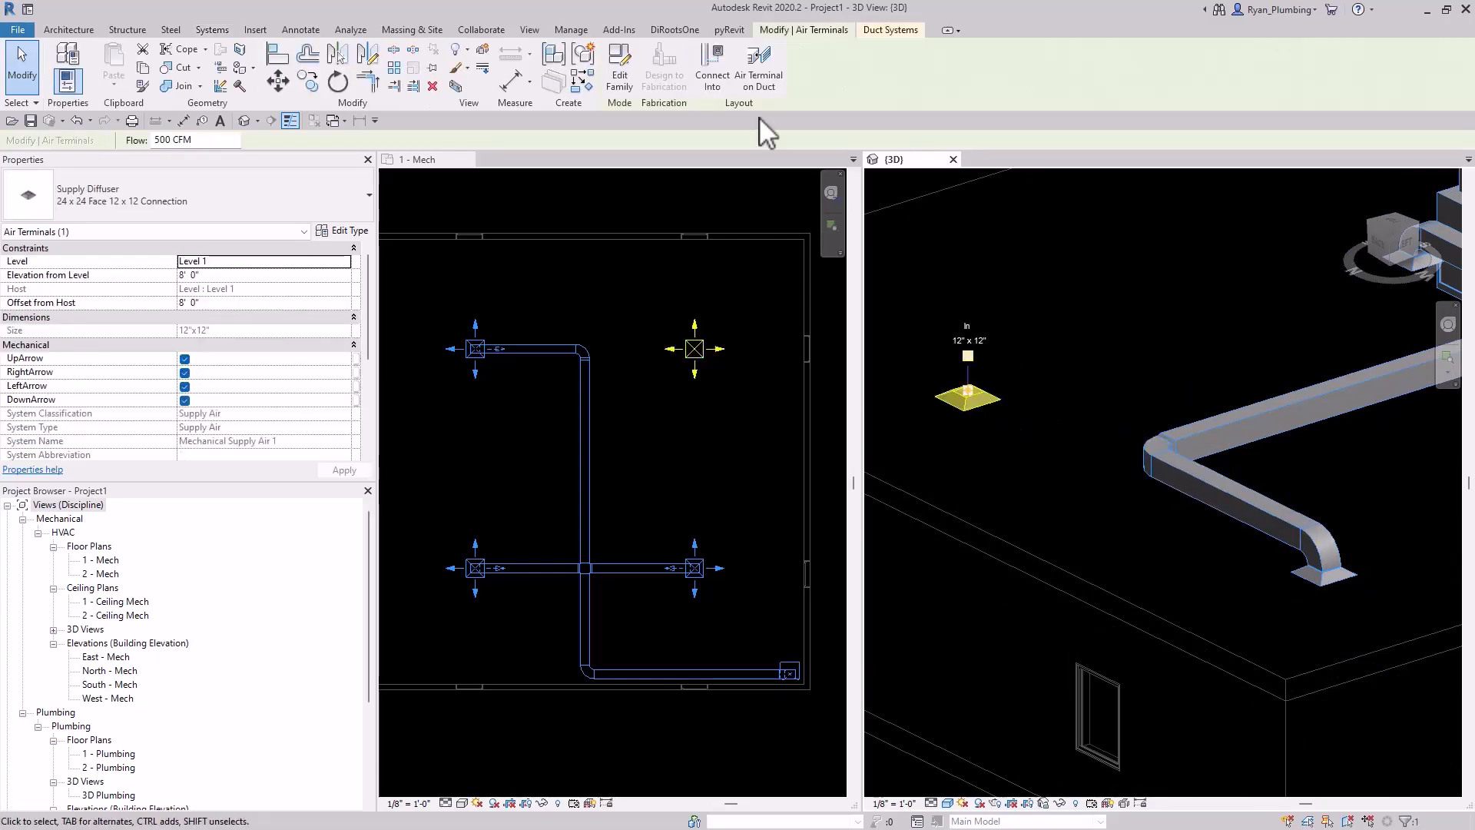
pyautogui.click(712, 76)
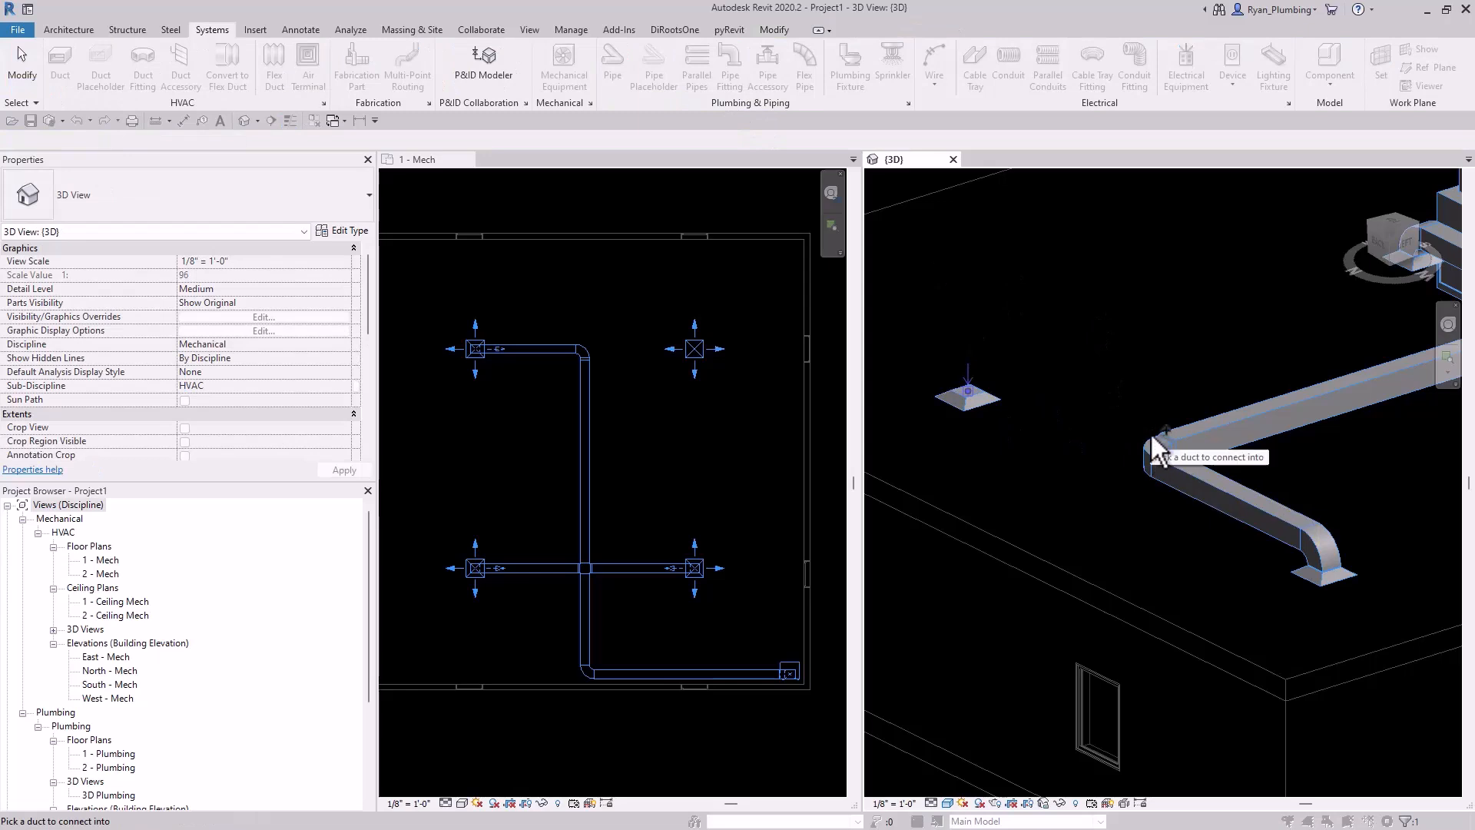
pyautogui.click(1229, 417)
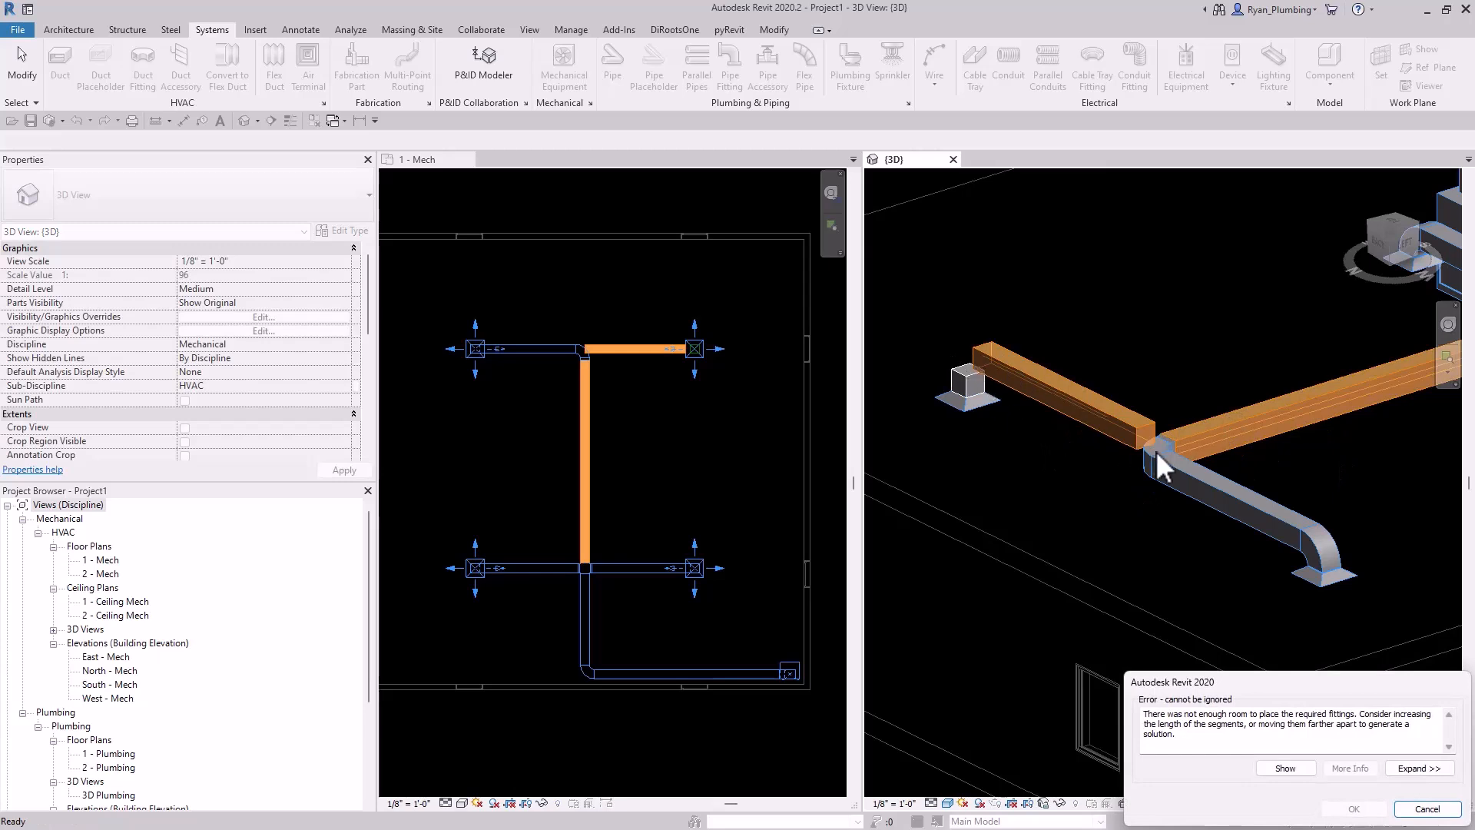
pyautogui.click(1428, 808)
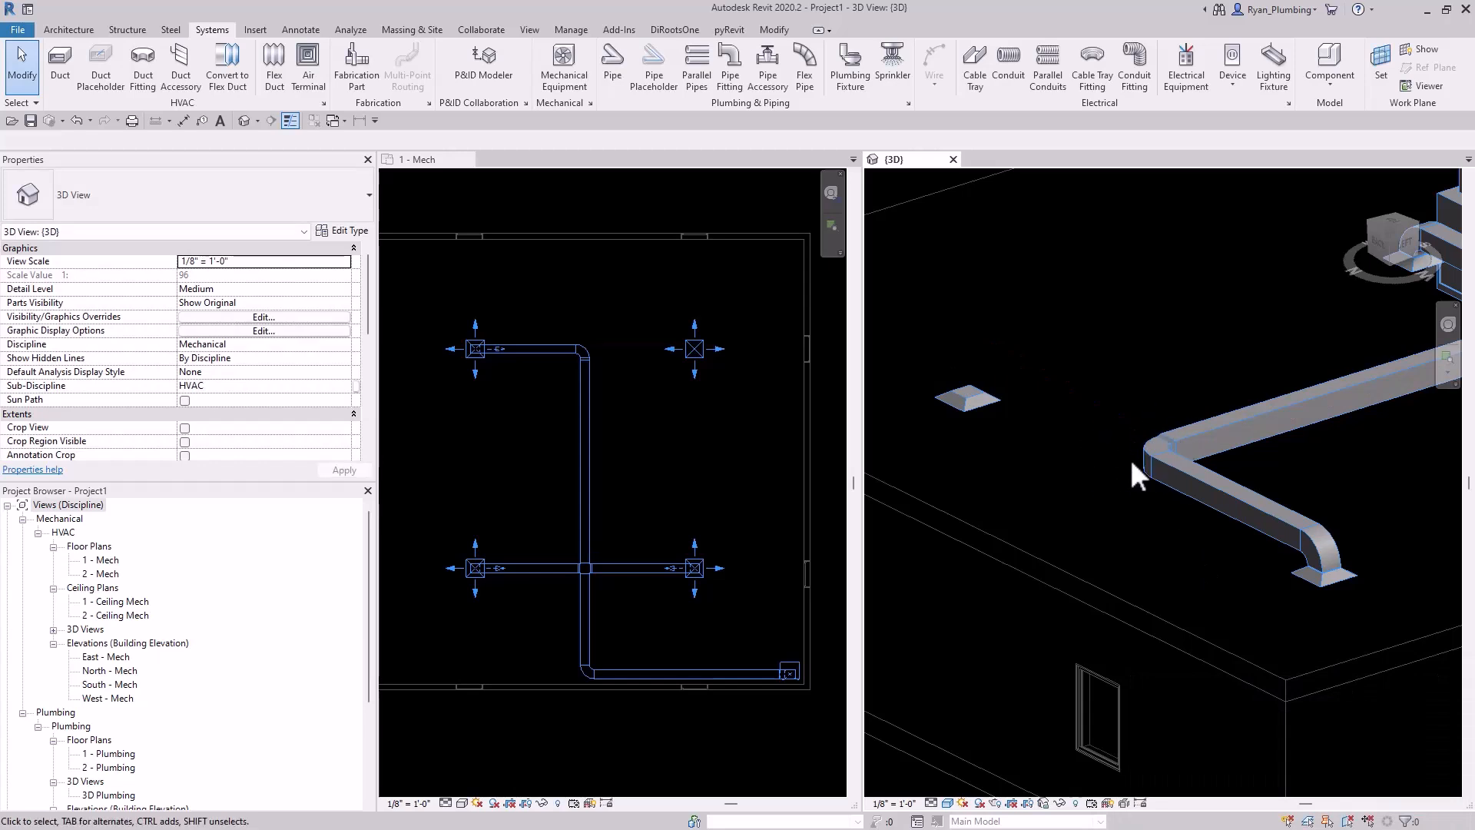
# Delete the elbow joining the north end of the main duct to the short branch duct.
pyautogui.scroll(3, 1134, 472)
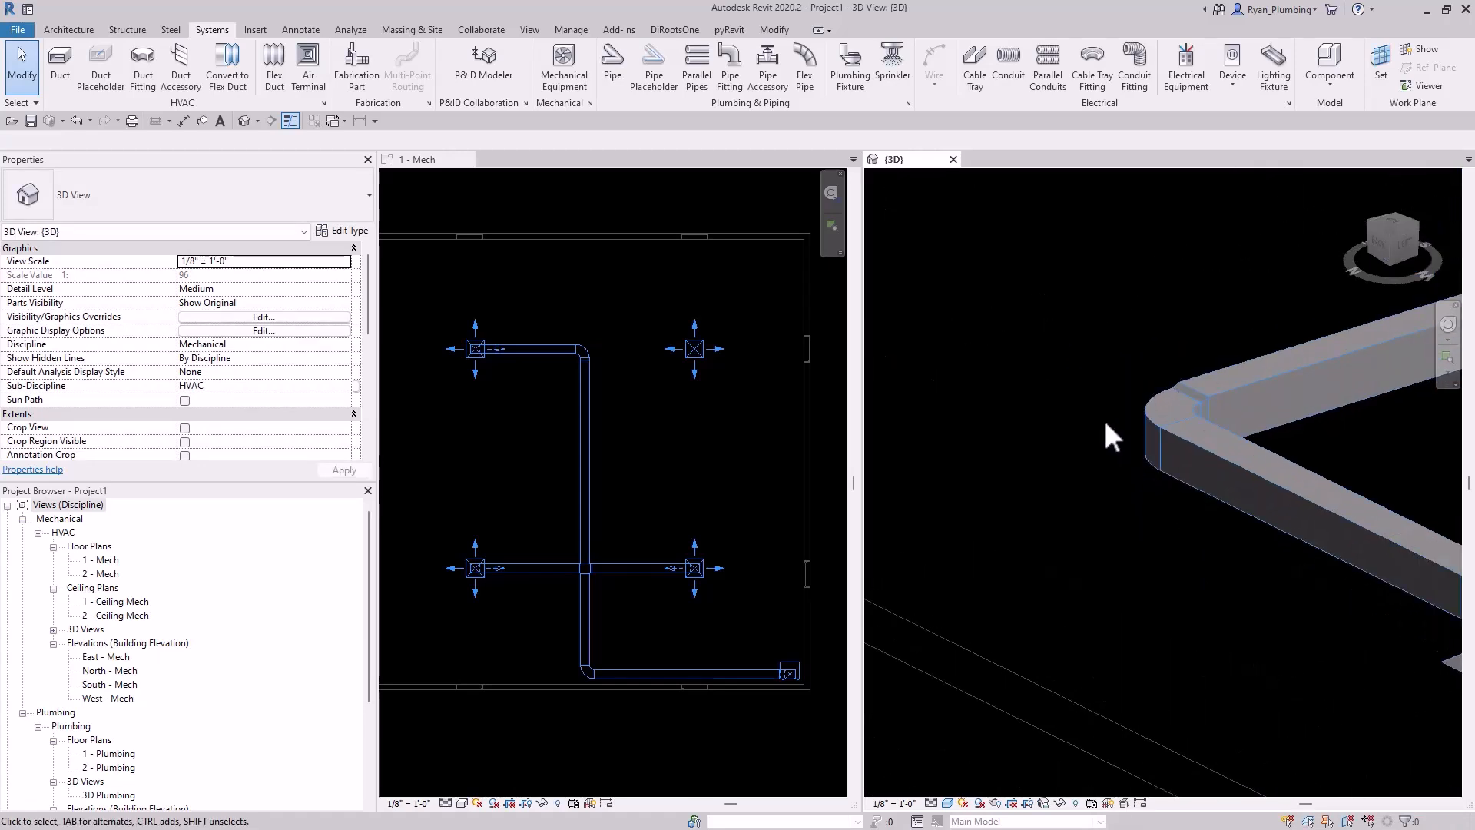
pyautogui.moveTo(1071, 298); pyautogui.dragTo(1272, 532)
pyautogui.press('Delete')
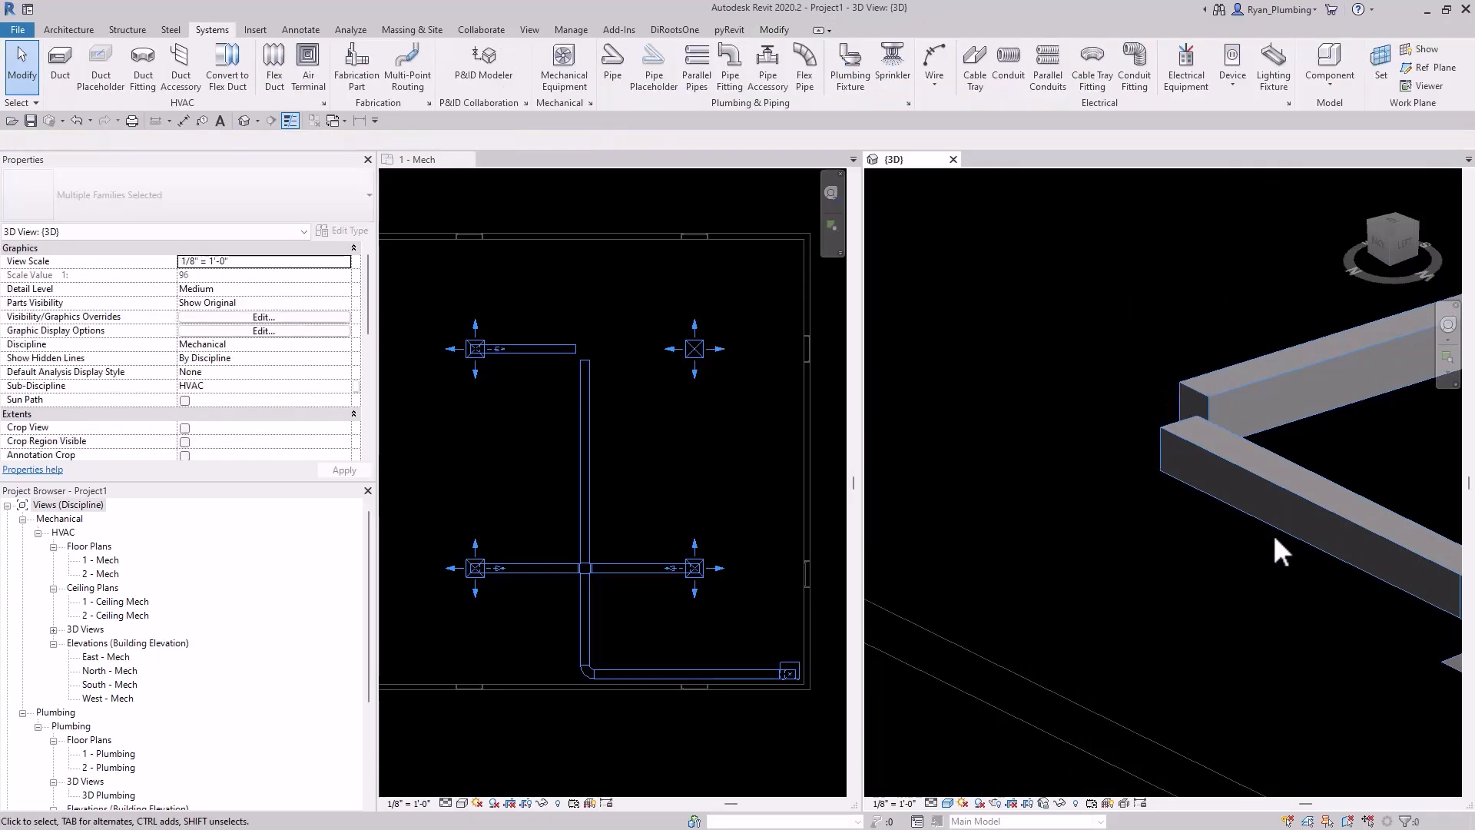
# Use Connect Into to join the unconnected northern air terminal to the open end of the short branch duct.
pyautogui.scroll(-5, 1189, 513)
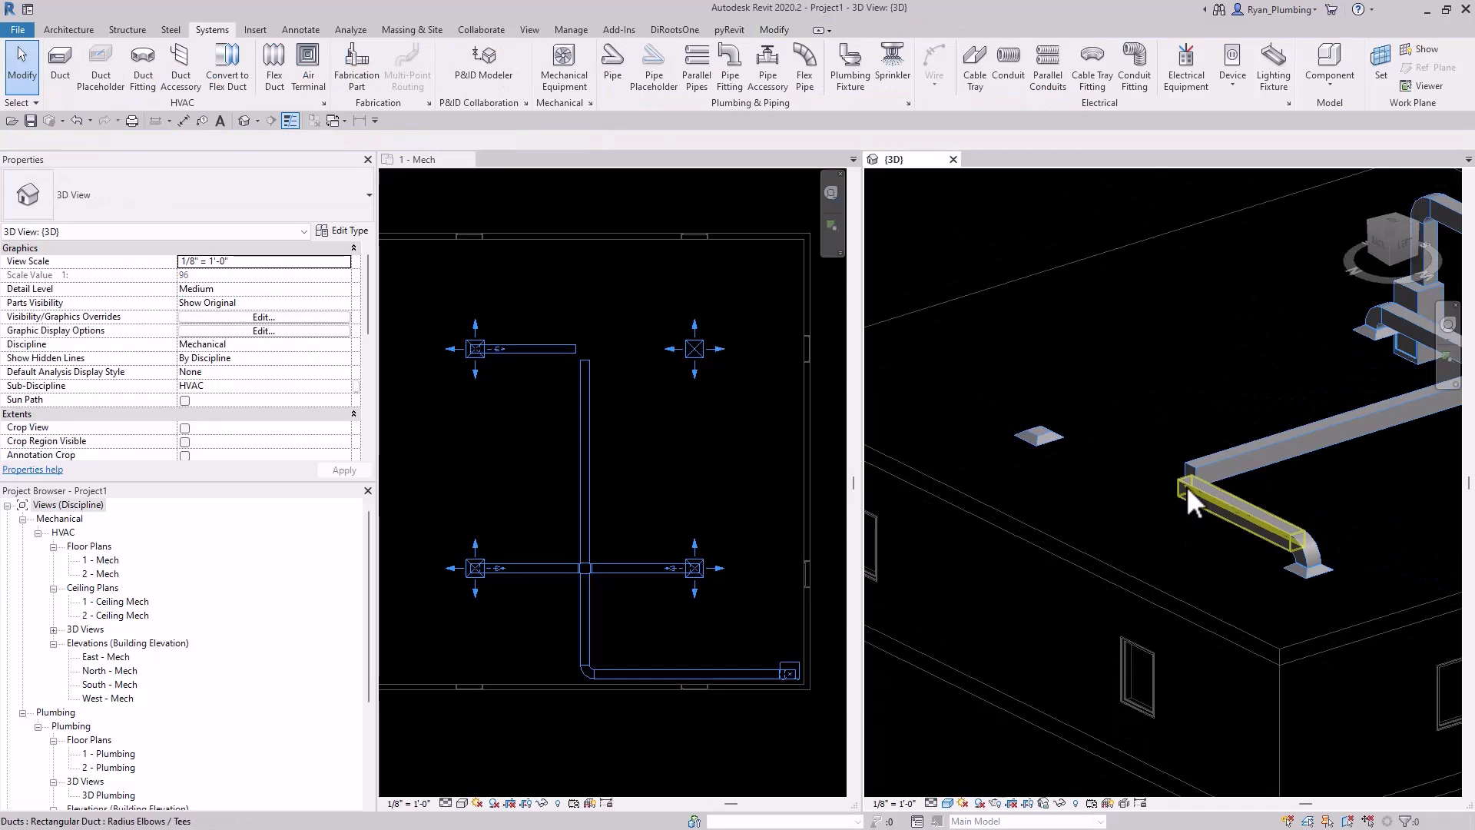
pyautogui.click(1056, 438)
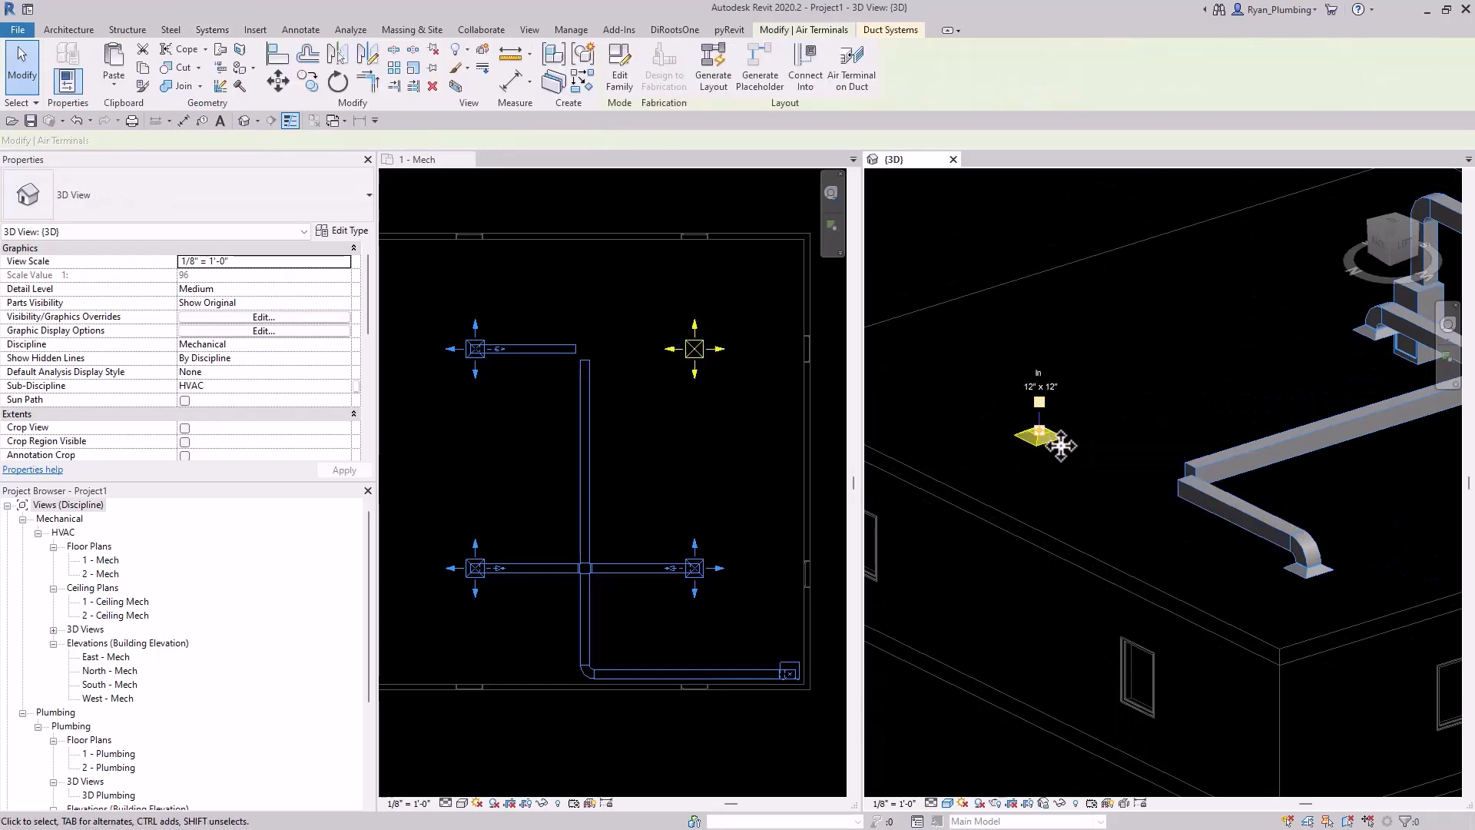
pyautogui.click(801, 77)
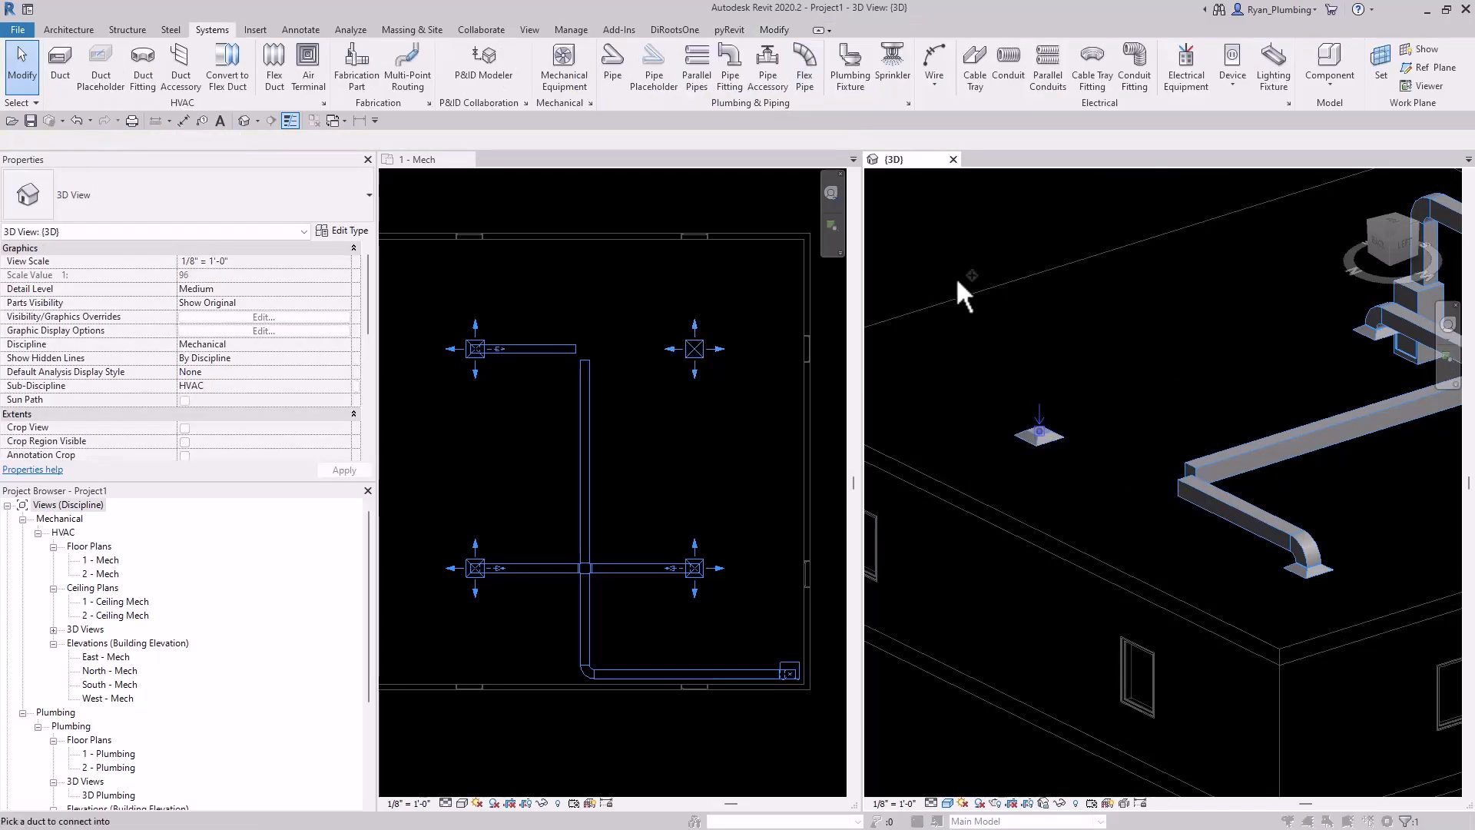
pyautogui.click(1183, 483)
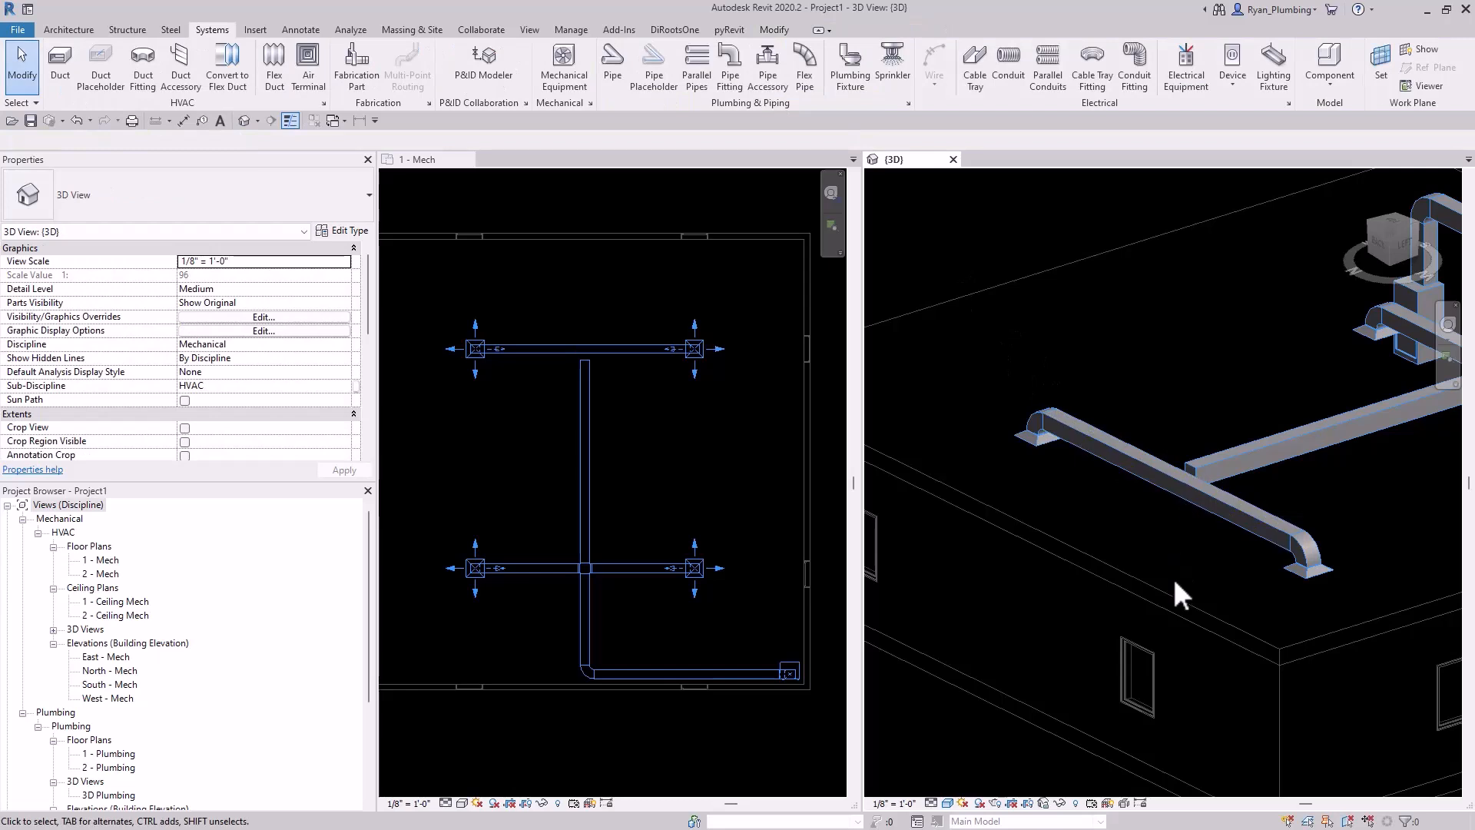
# Extend the main duct's open north end to the northern branch's centerline in the floor plan, forming a tee.
pyautogui.scroll(2, 1276, 514)
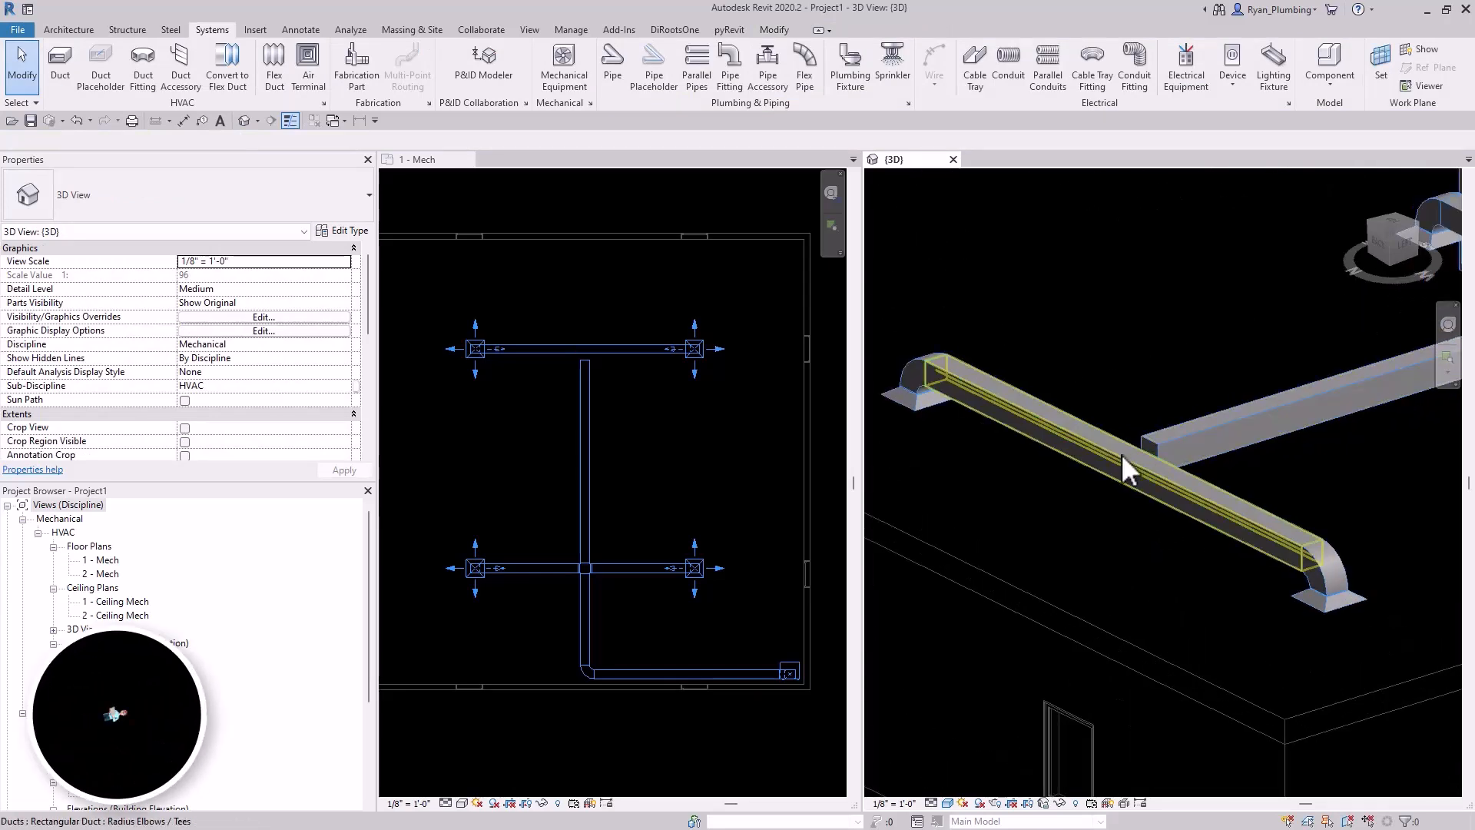
pyautogui.scroll(5, 607, 388)
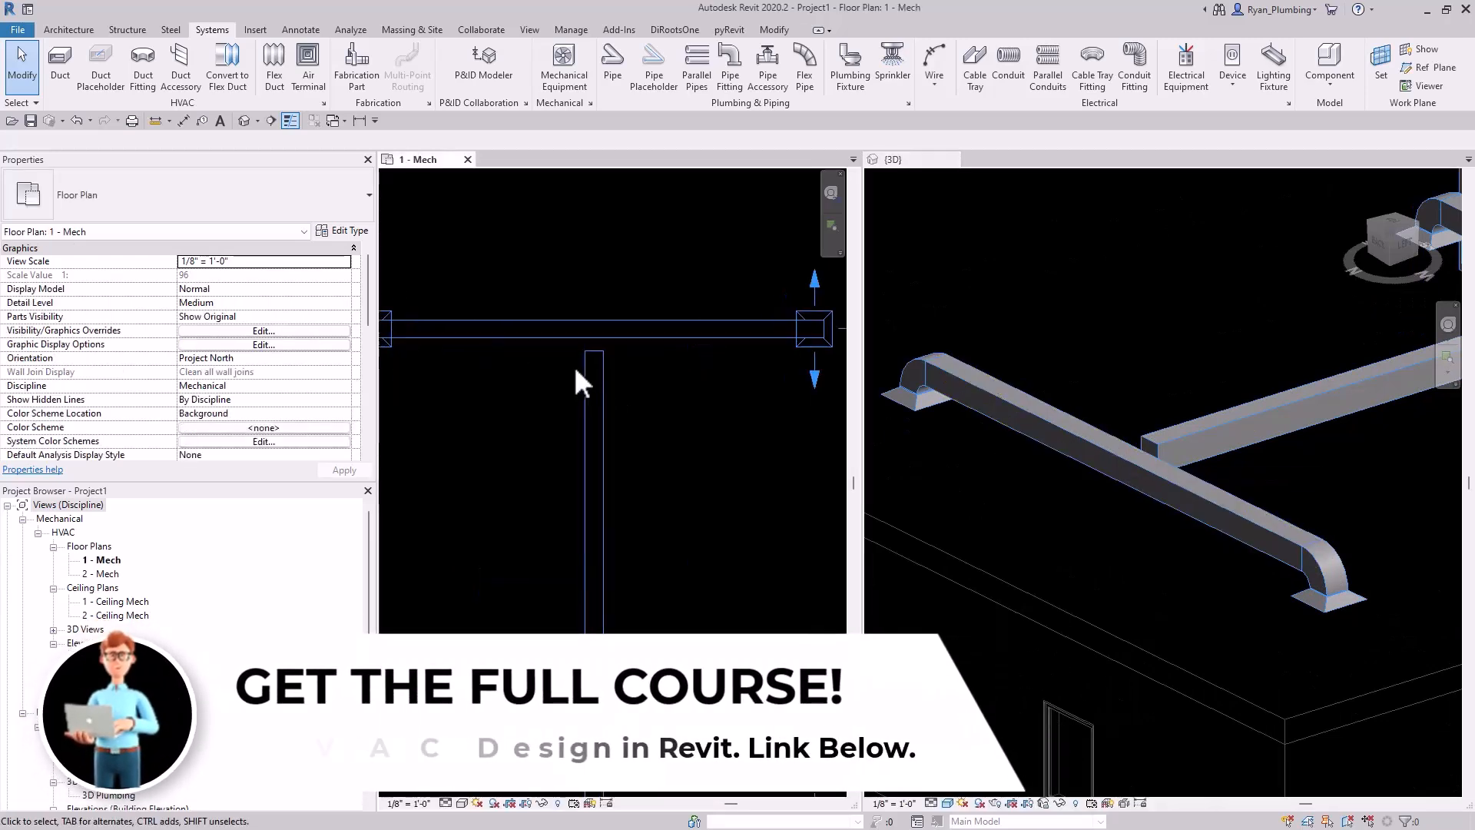
pyautogui.click(617, 335)
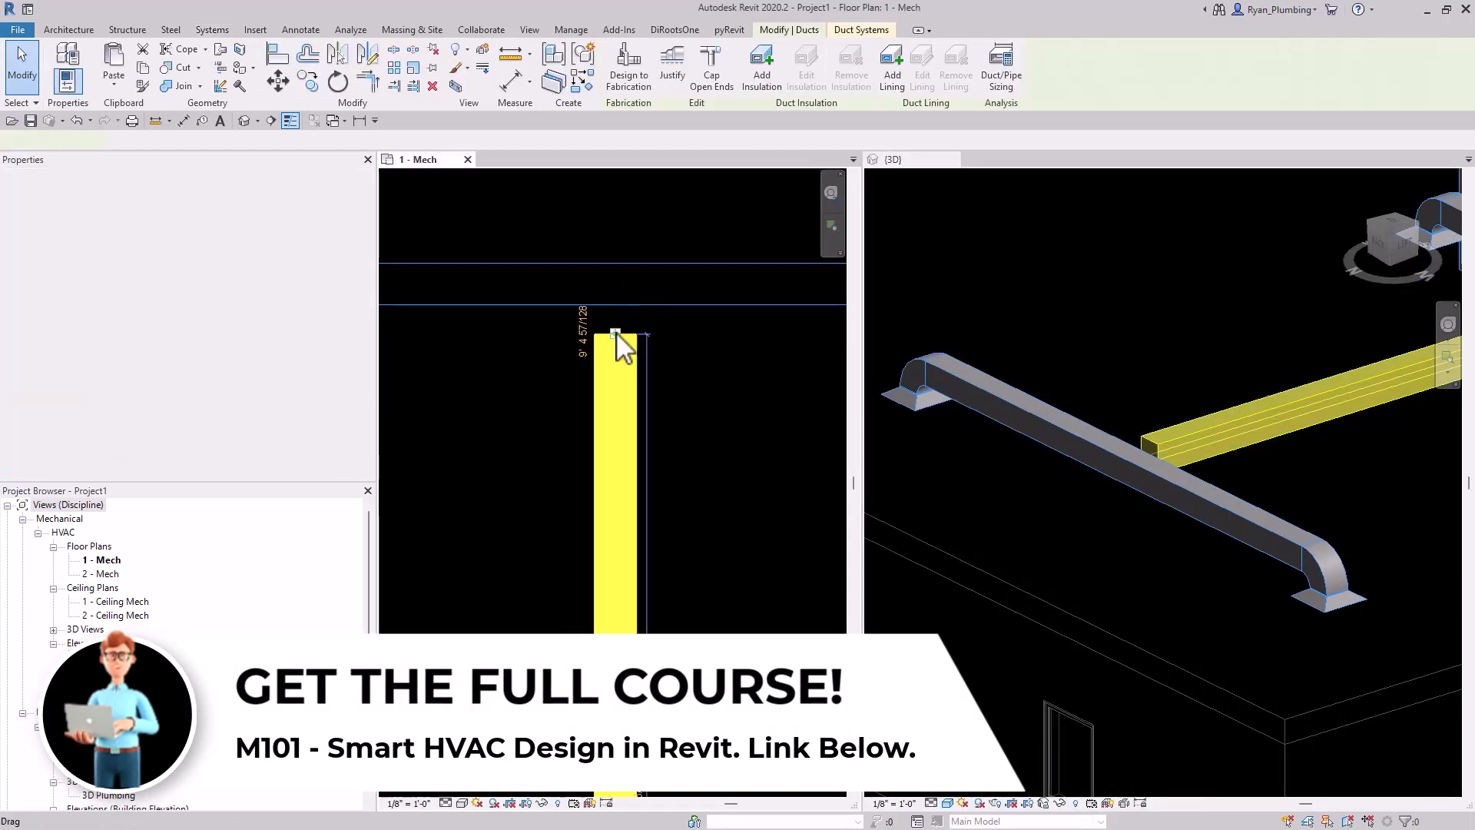
pyautogui.click(711, 351)
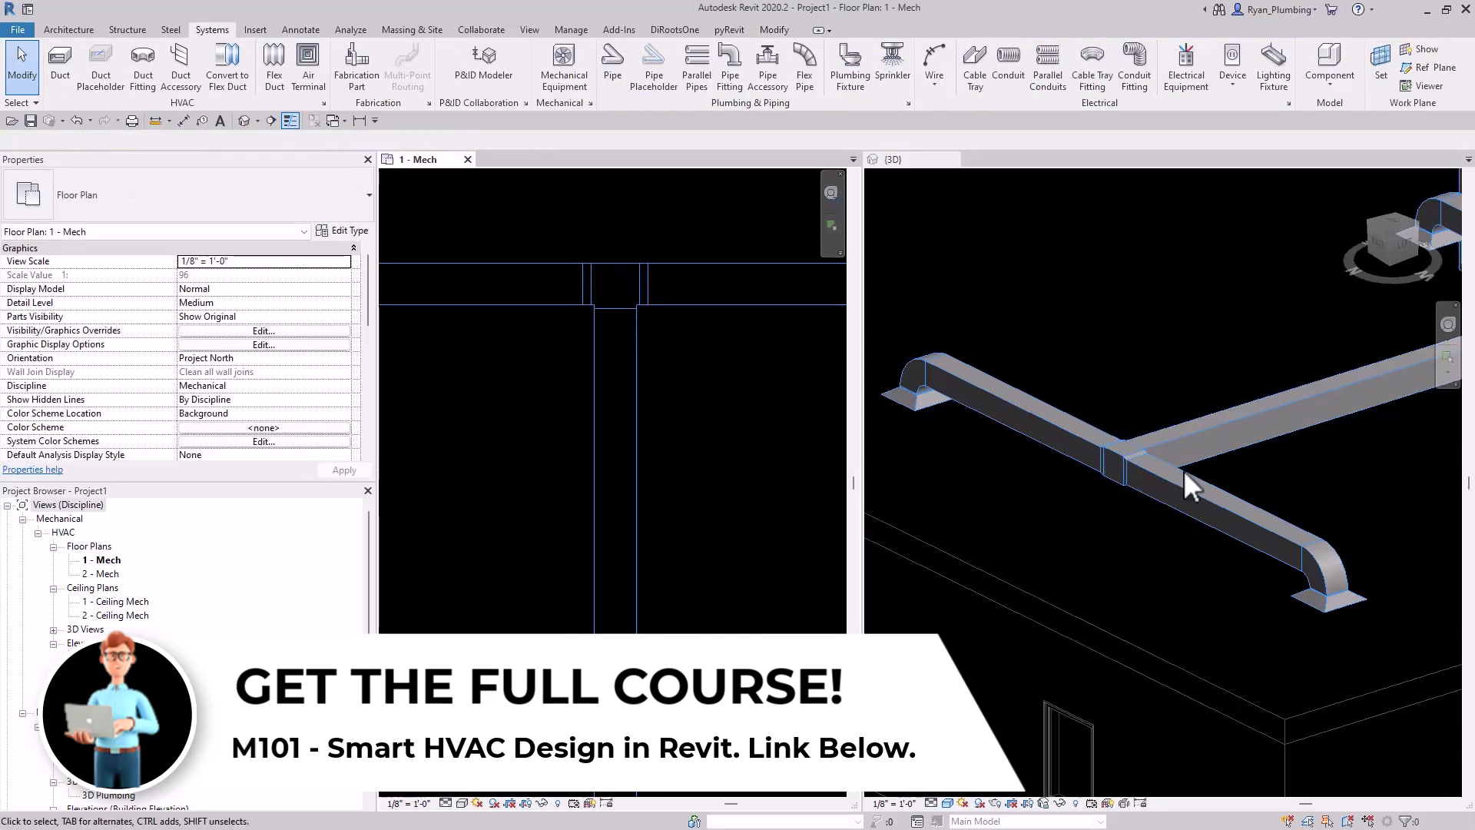
pyautogui.scroll(-4, 1021, 507)
pyautogui.scroll(3, 1040, 507)
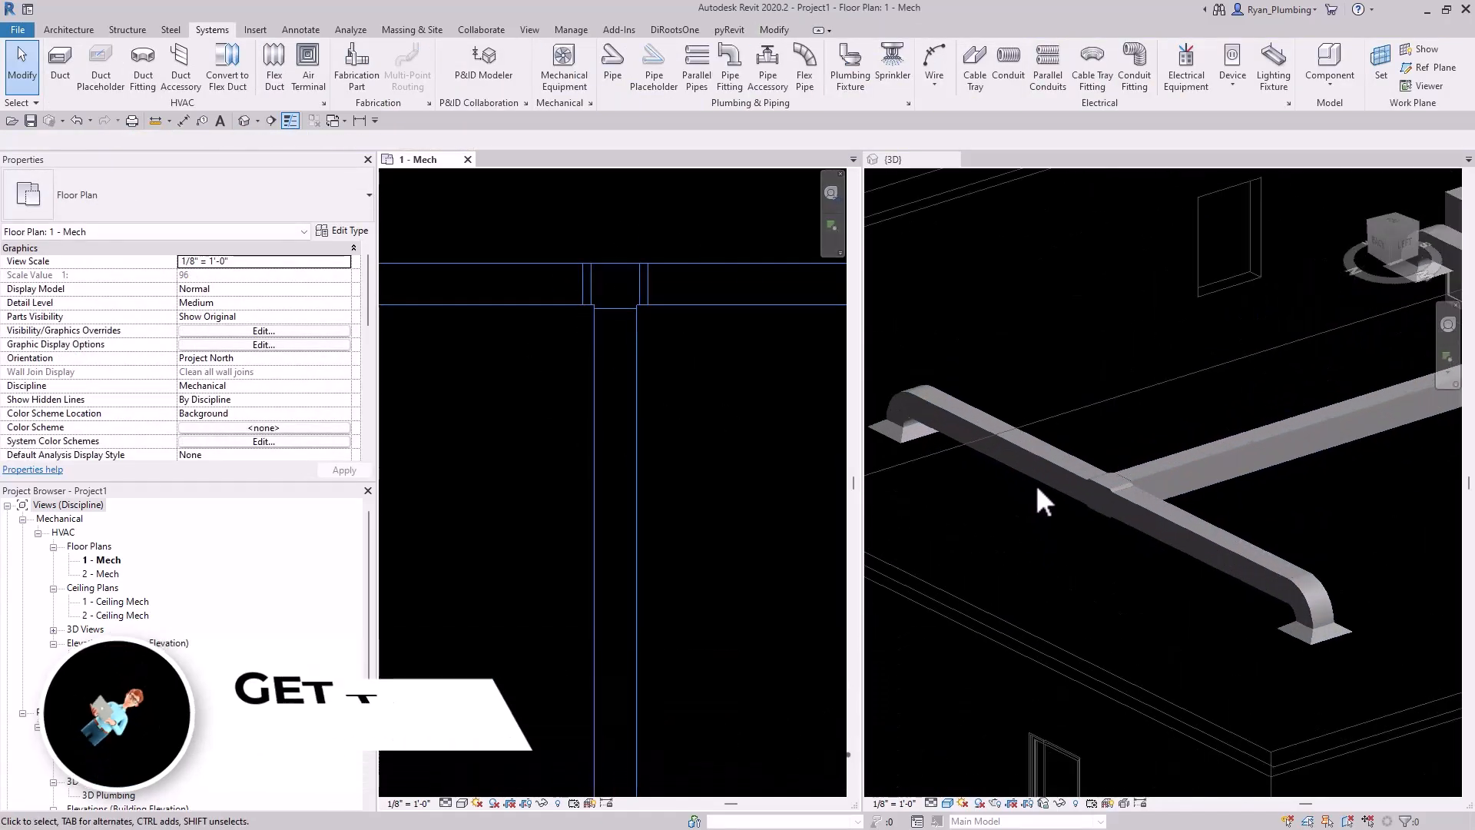
pyautogui.moveTo(1044, 566); pyautogui.dragTo(1106, 504, button='middle')
pyautogui.scroll(-1, 1105, 504)
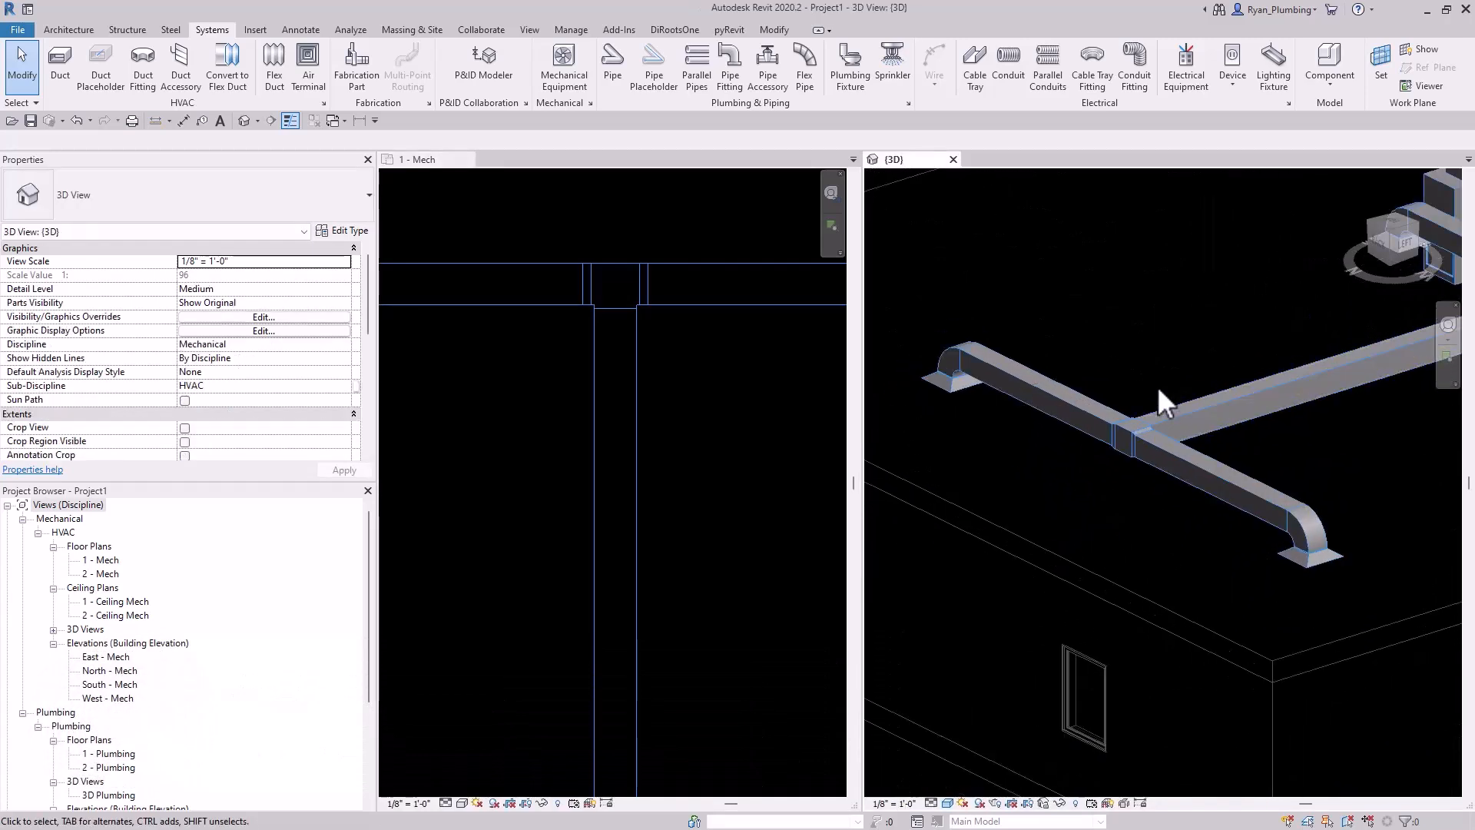
# Select the whole duct network, filter out the air terminals, and delete all its ducts and duct fittings.
pyautogui.scroll(-5, 621, 468)
pyautogui.click(667, 504)
pyautogui.moveTo(710, 517); pyautogui.dragTo(653, 440, button='middle')
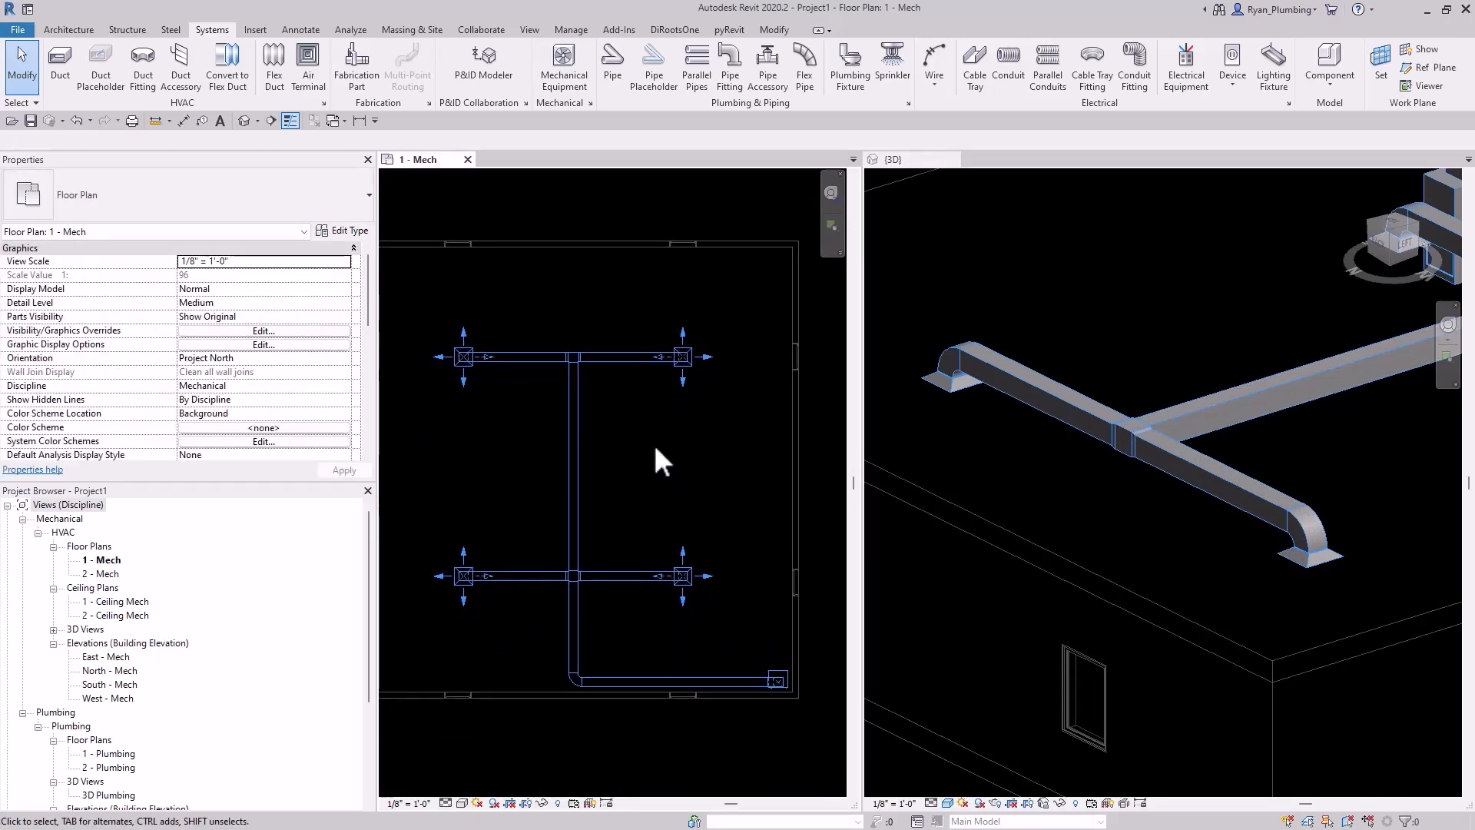
pyautogui.moveTo(412, 273); pyautogui.dragTo(796, 704)
pyautogui.moveTo(677, 455); pyautogui.dragTo(687, 414, button='middle')
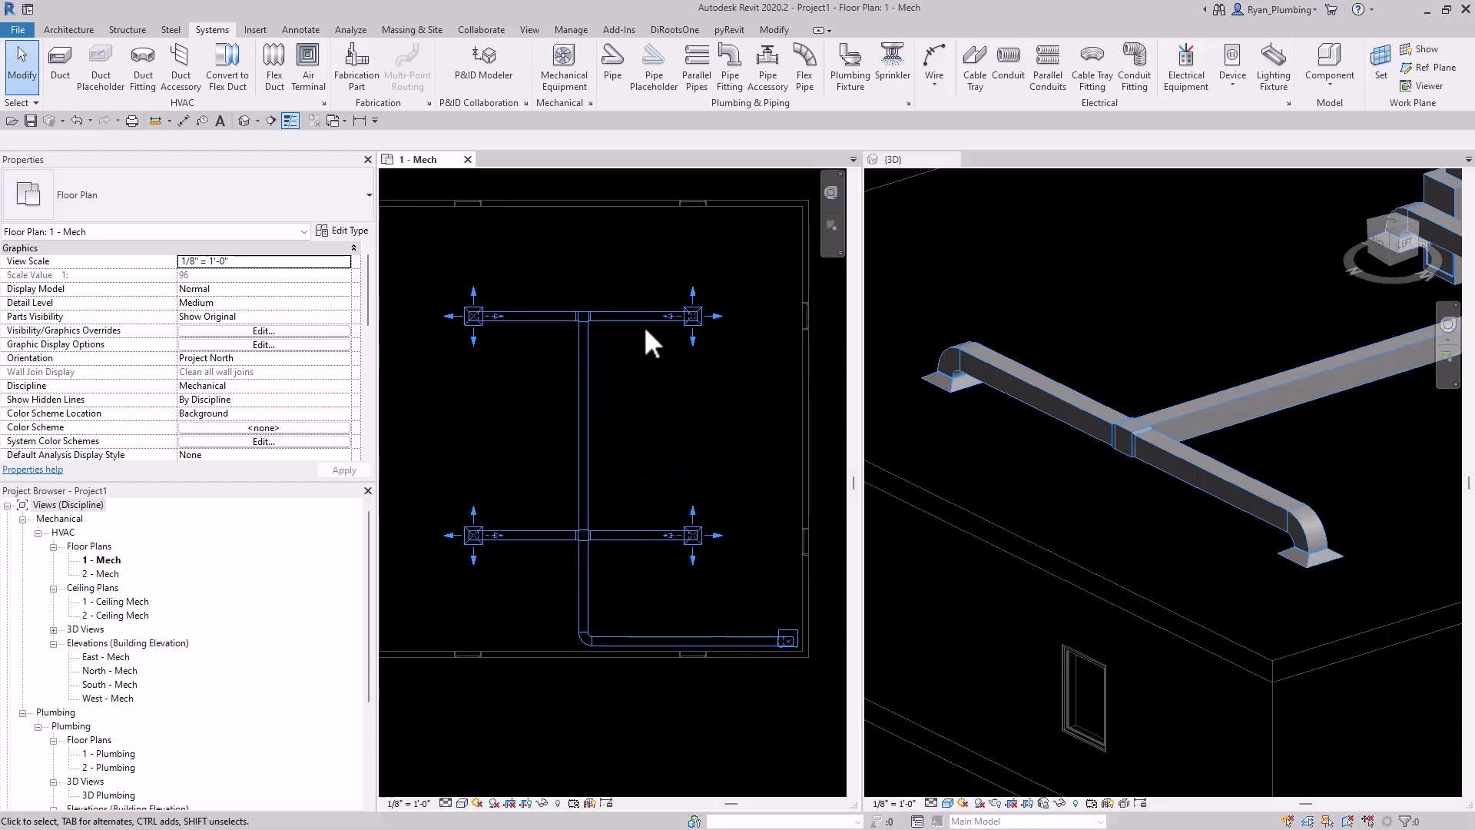
pyautogui.press('Tab')
pyautogui.press('Tab')
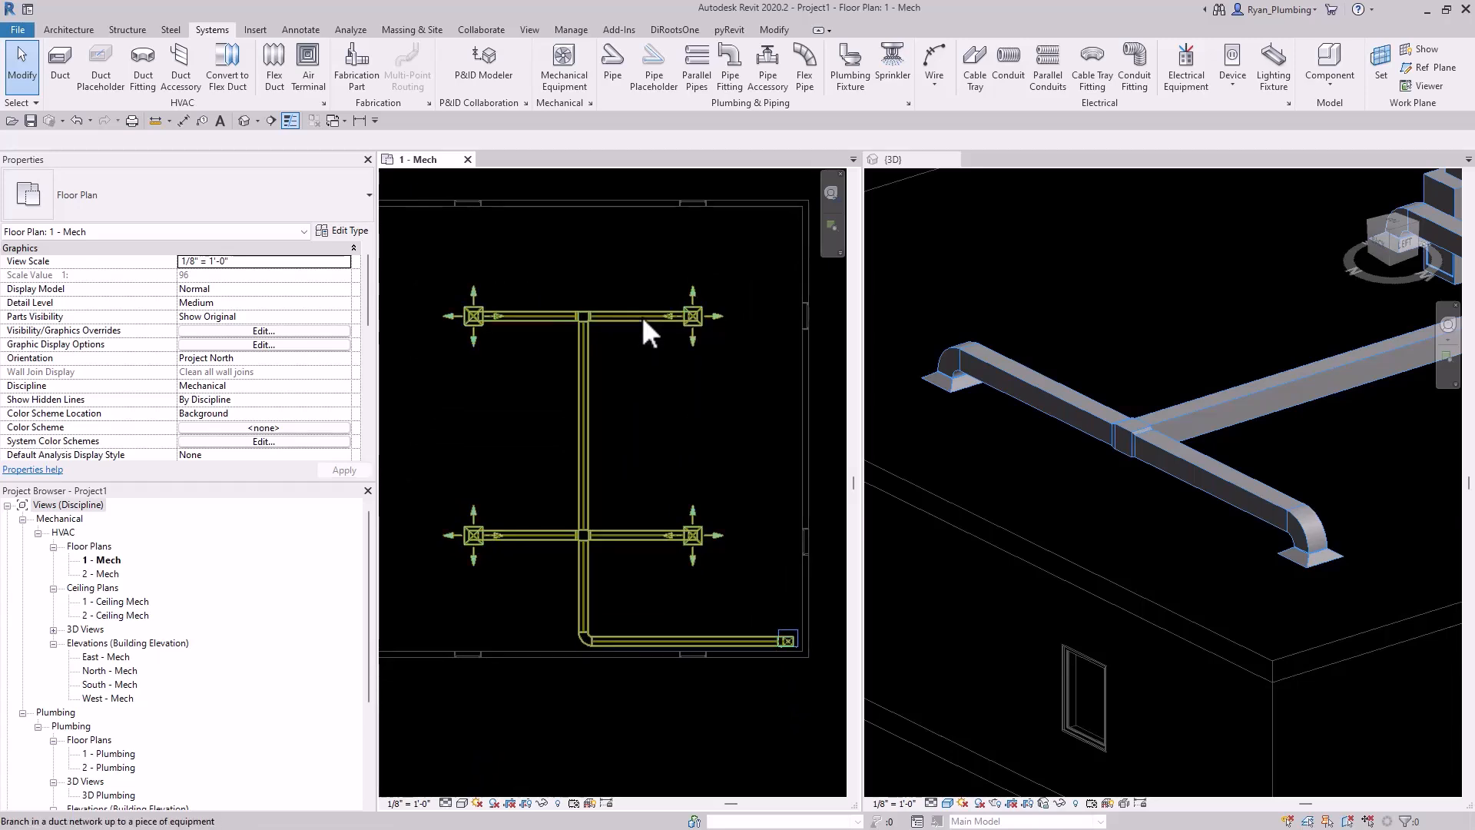
pyautogui.click(642, 315)
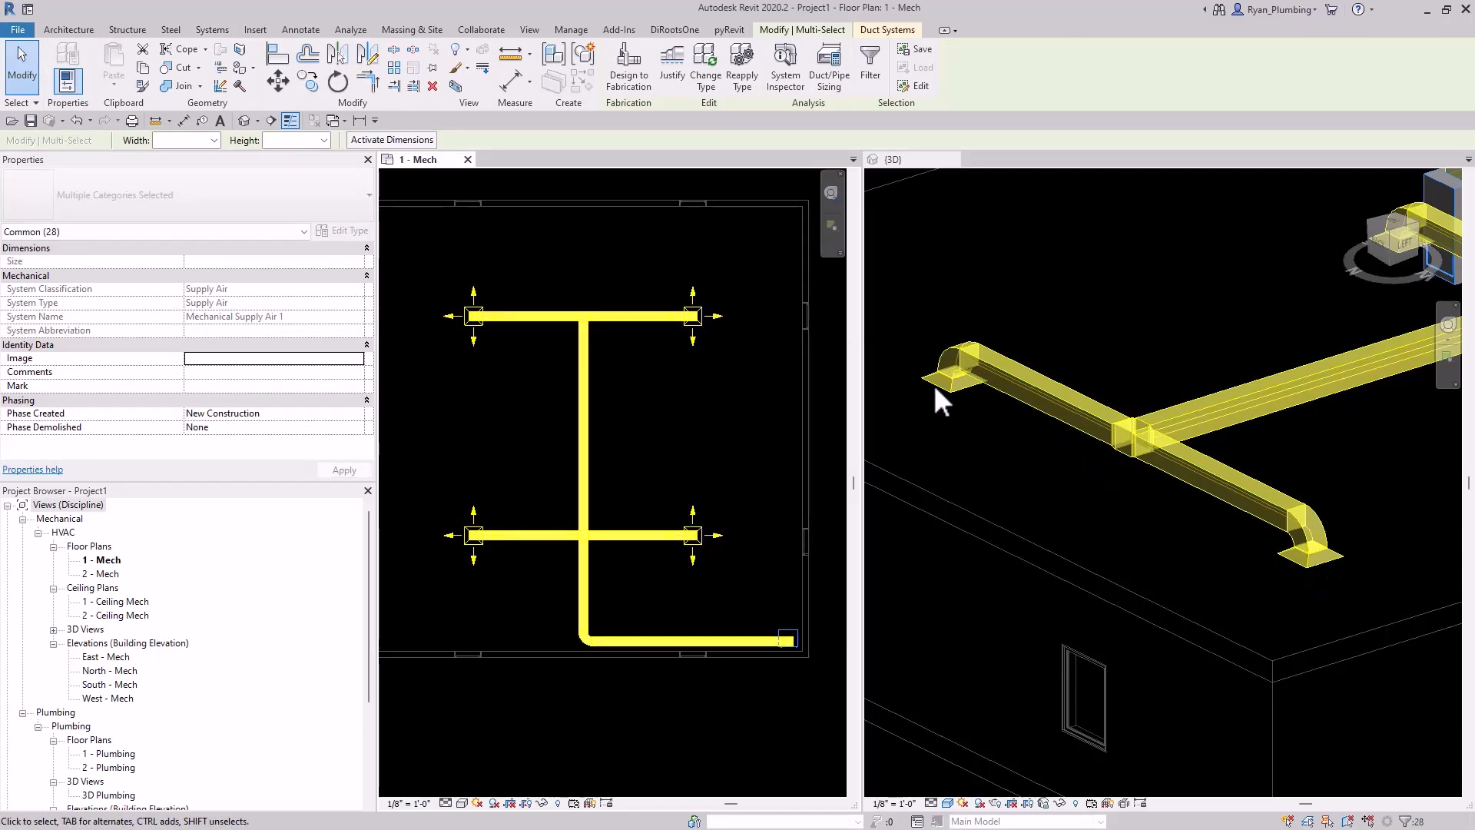
pyautogui.scroll(-4, 1189, 550)
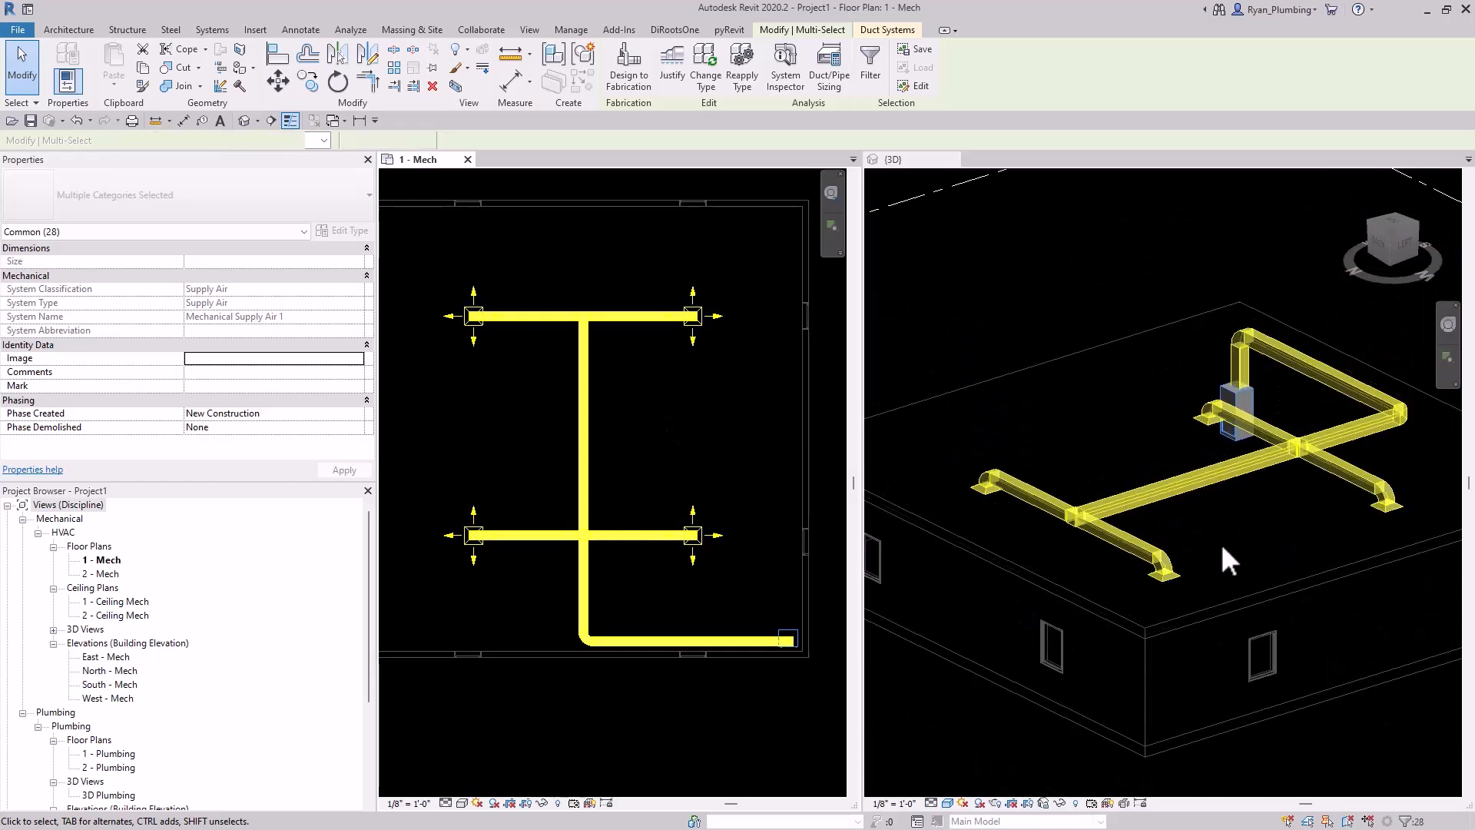
pyautogui.moveTo(1251, 543); pyautogui.dragTo(1220, 530, button='middle')
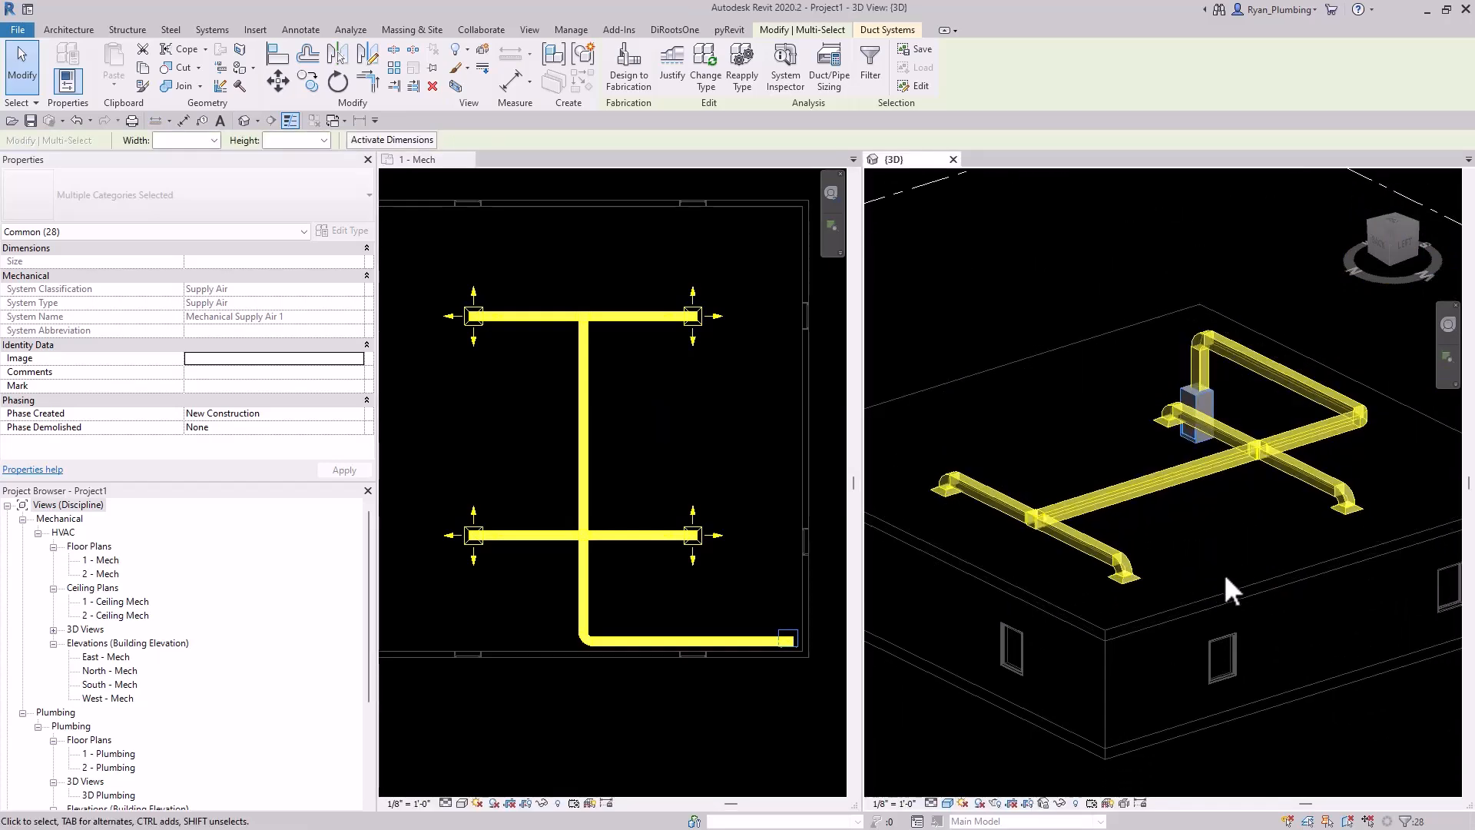
pyautogui.click(873, 62)
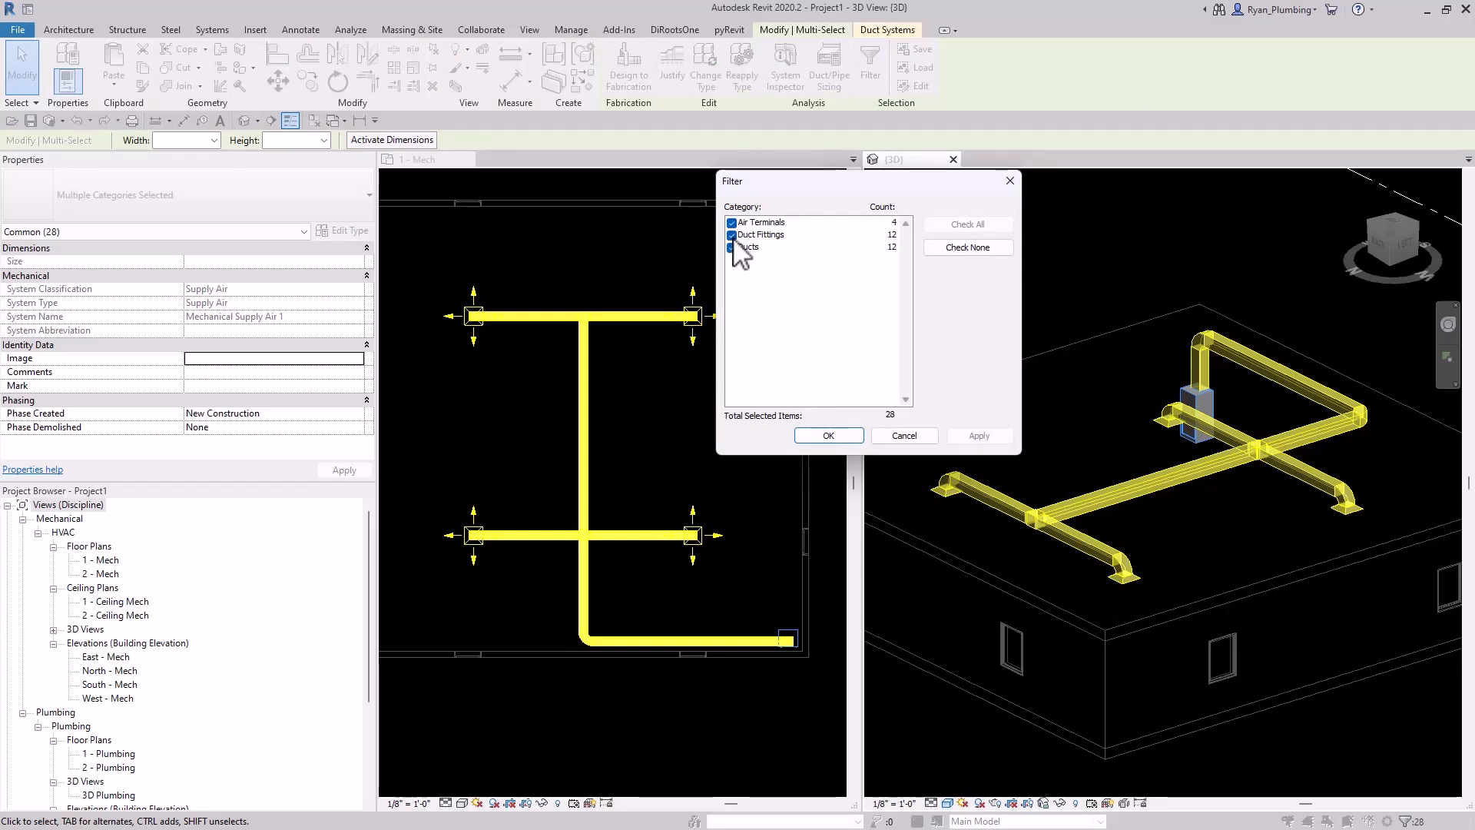
pyautogui.click(731, 223)
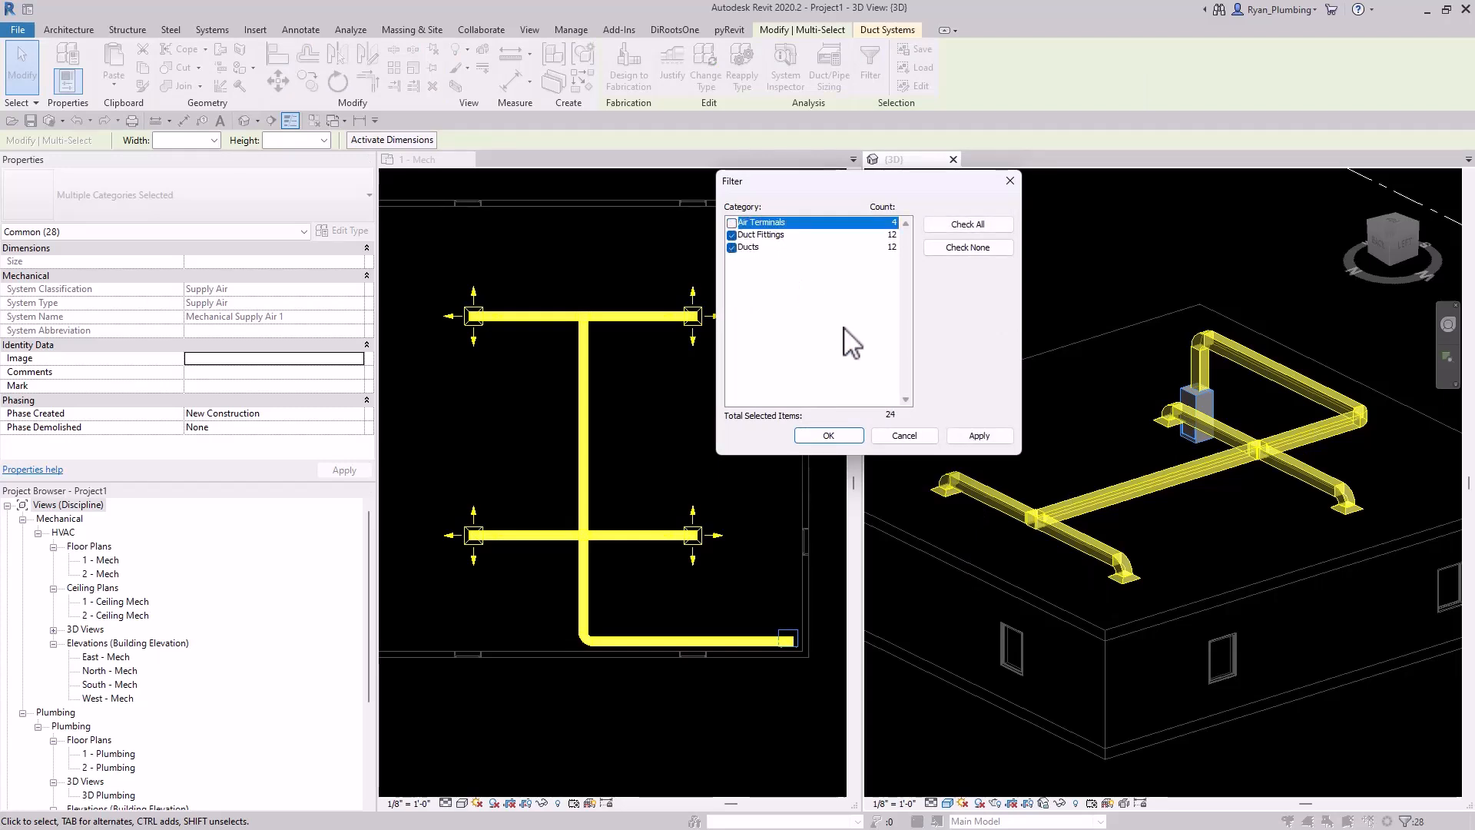
pyautogui.click(828, 435)
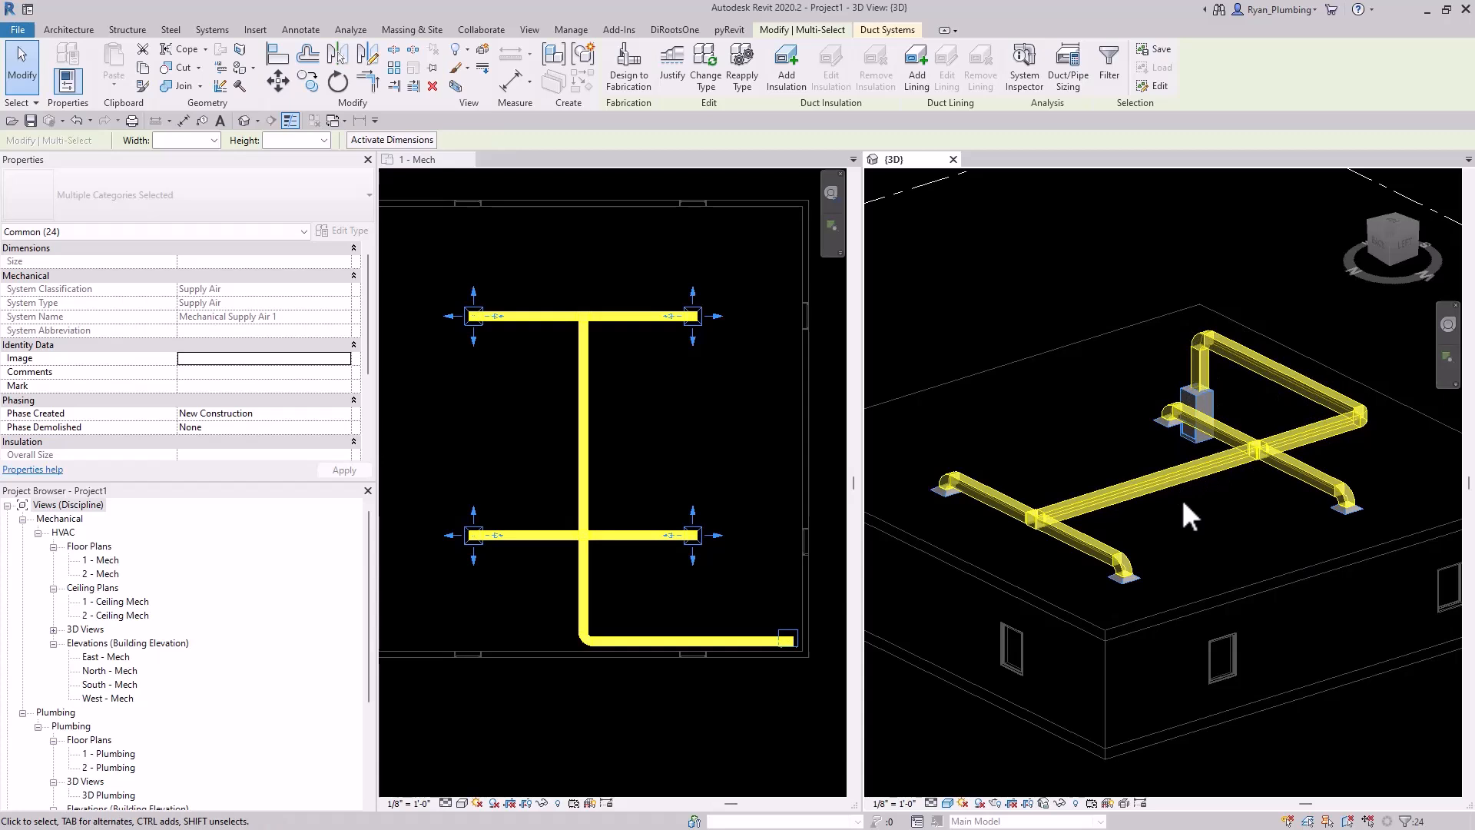
pyautogui.press('Delete')
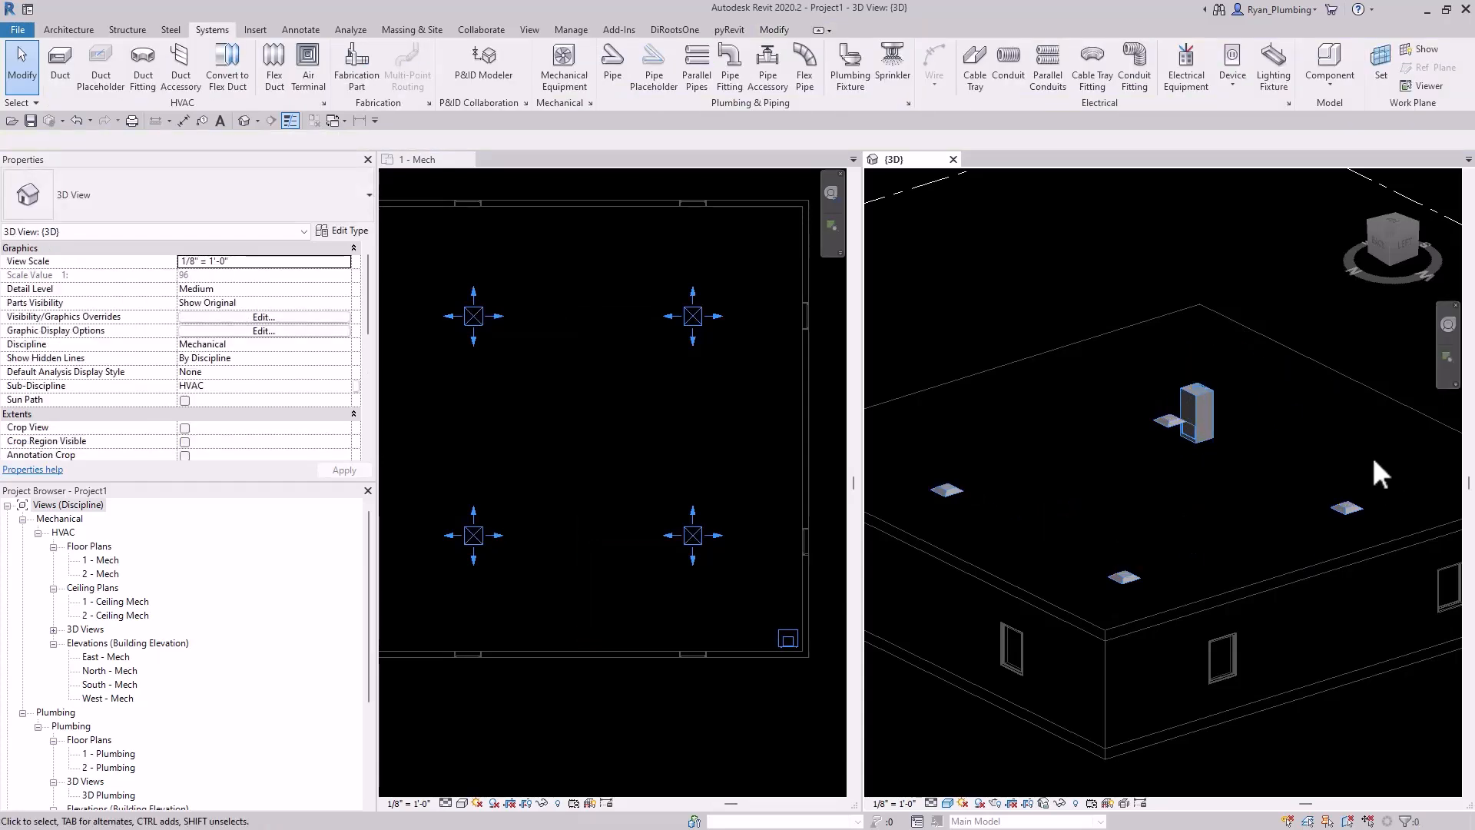
# Try to draw a 14" x 12" duct westward from the air handling unit's supply outlet at a middle elevation of 4' 4".
pyautogui.keyDown('shift'); pyautogui.moveTo(1188, 528); pyautogui.dragTo(1221, 568, button='middle'); pyautogui.keyUp('shift')
pyautogui.scroll(-1, 1254, 422)
pyautogui.keyDown('shift'); pyautogui.moveTo(1305, 499); pyautogui.dragTo(1298, 494, button='middle'); pyautogui.keyUp('shift')
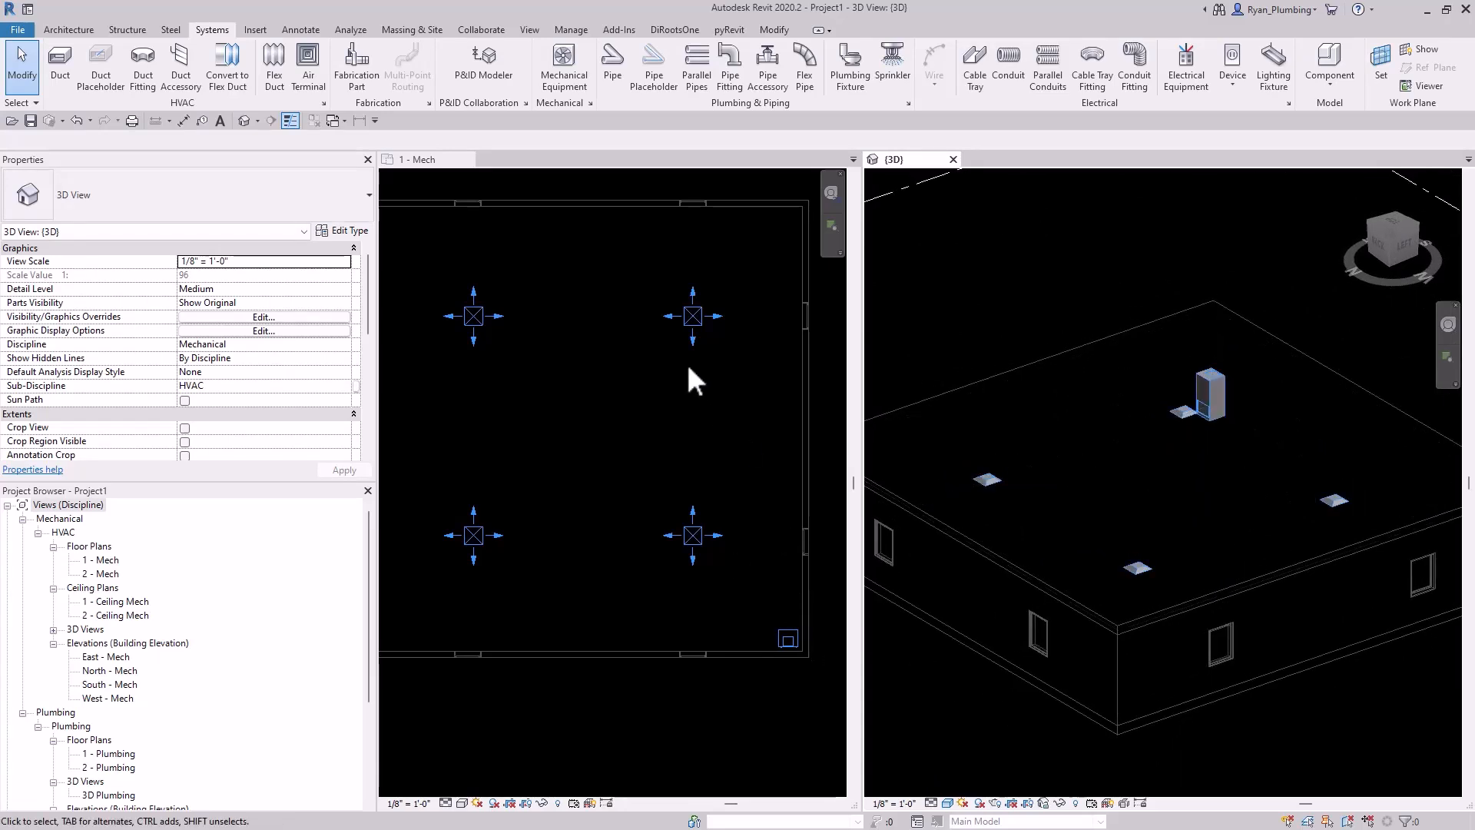
pyautogui.click(700, 616)
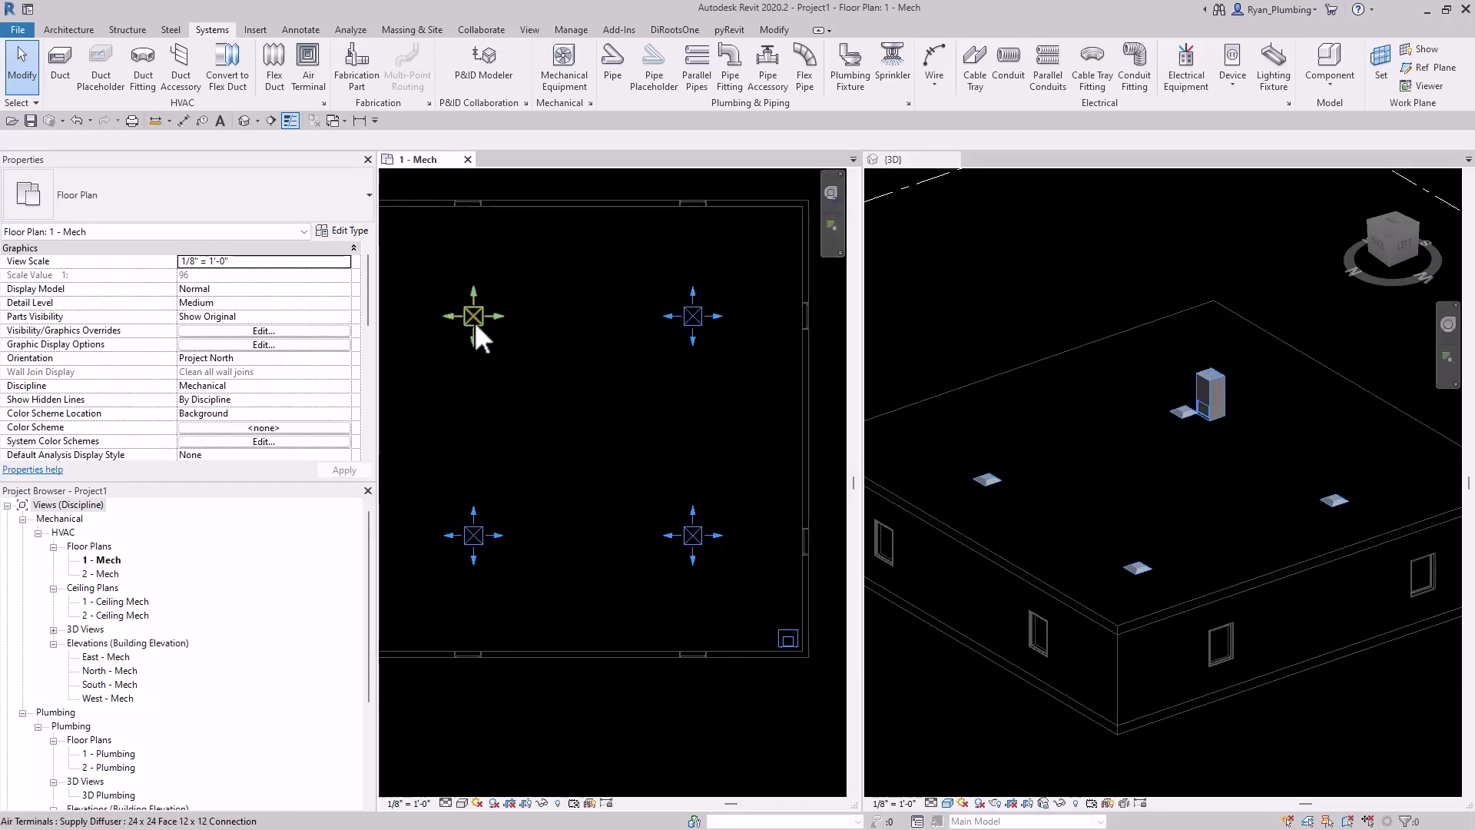
pyautogui.click(791, 638)
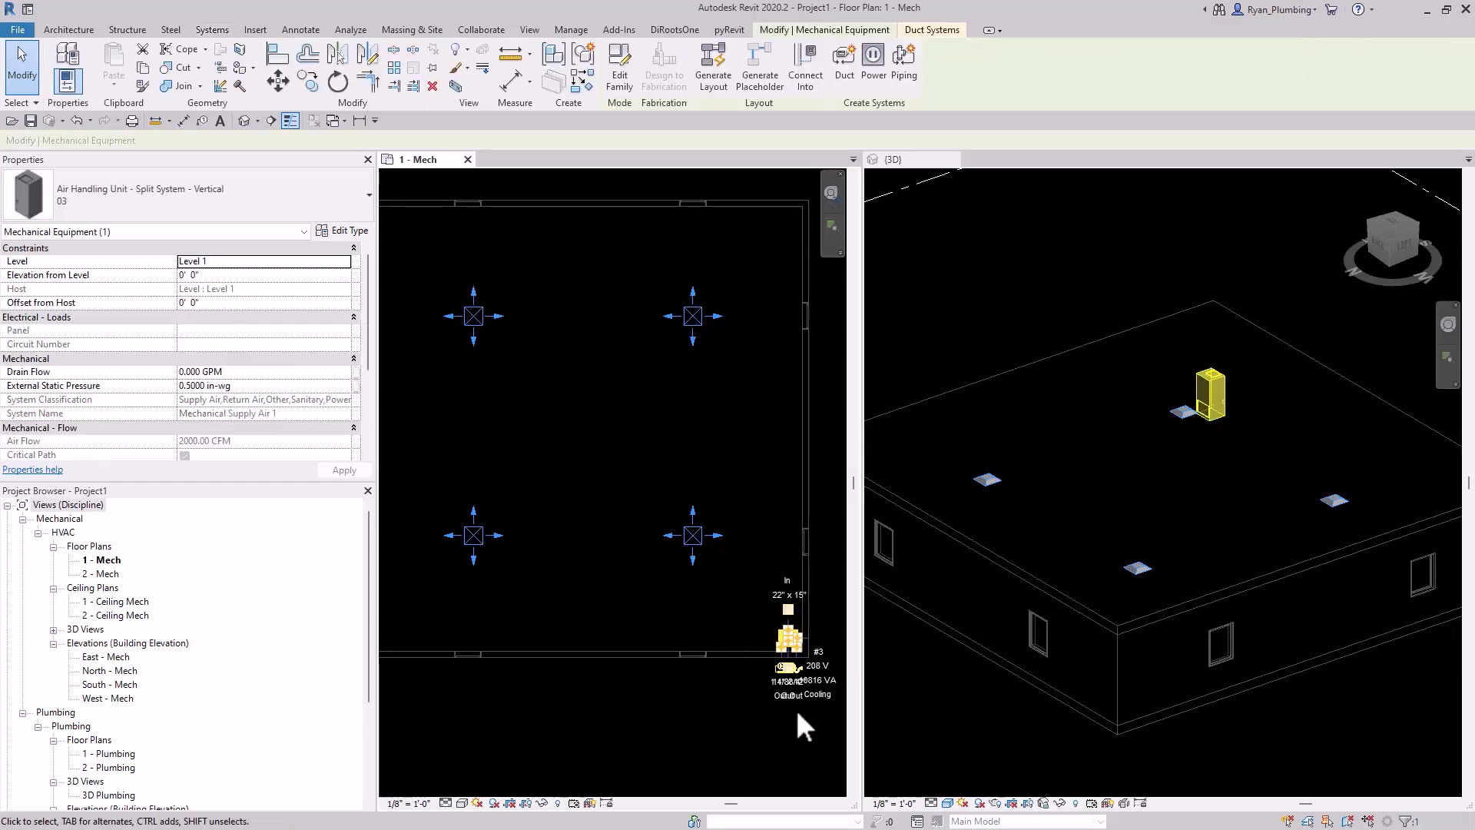
pyautogui.scroll(8, 794, 707)
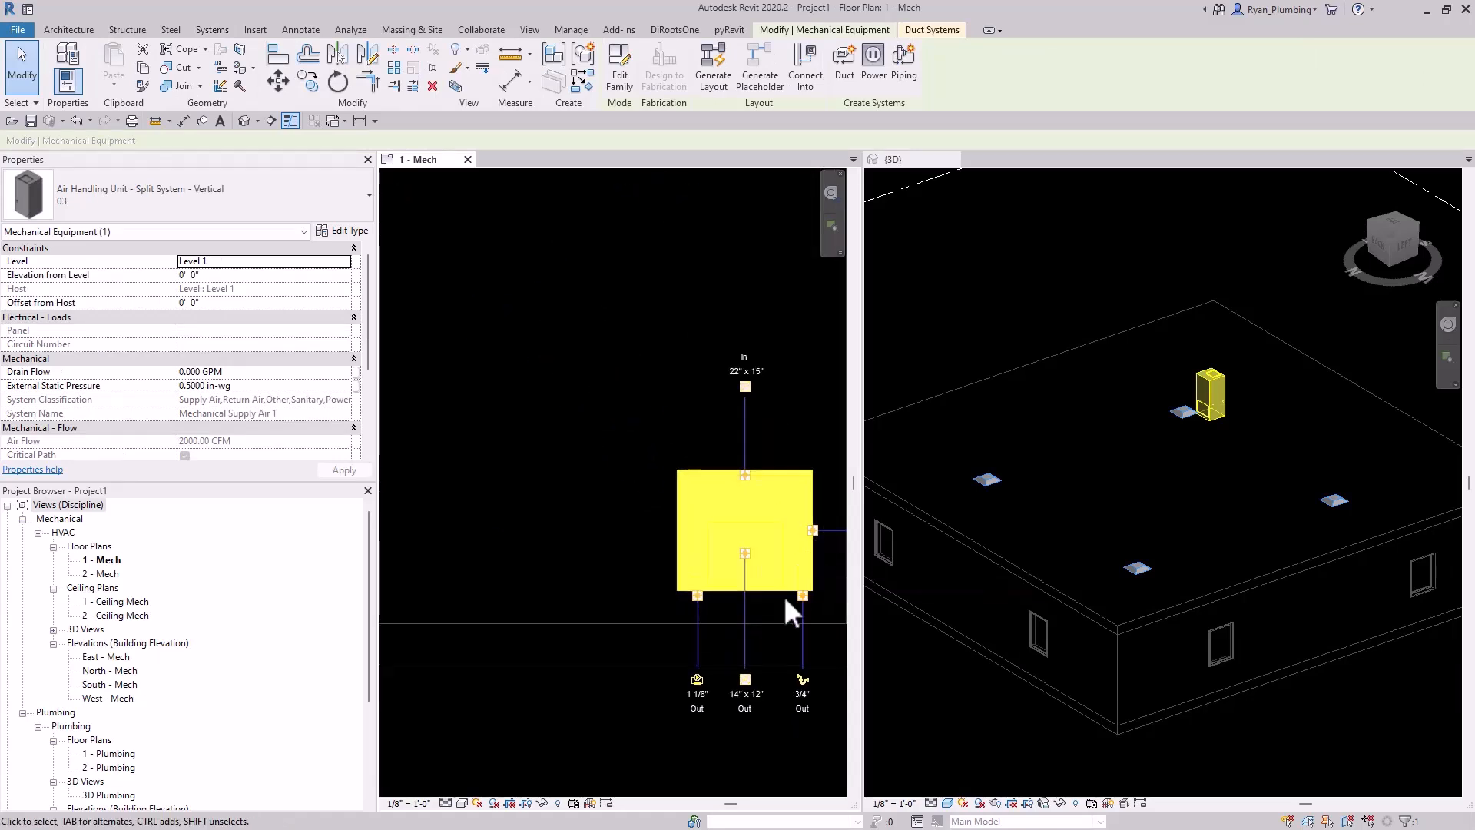
pyautogui.click(745, 679)
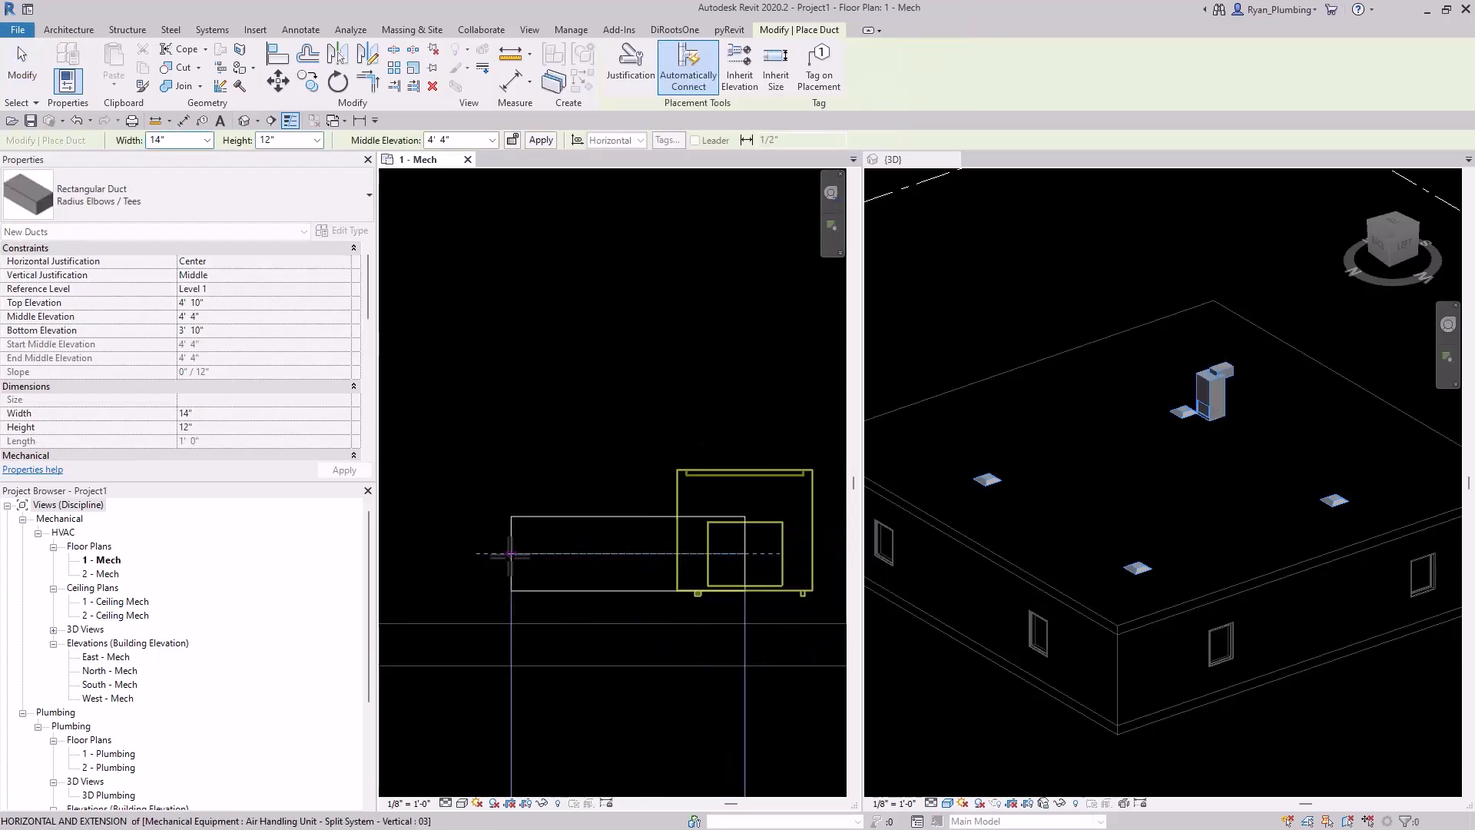
pyautogui.scroll(-4, 811, 587)
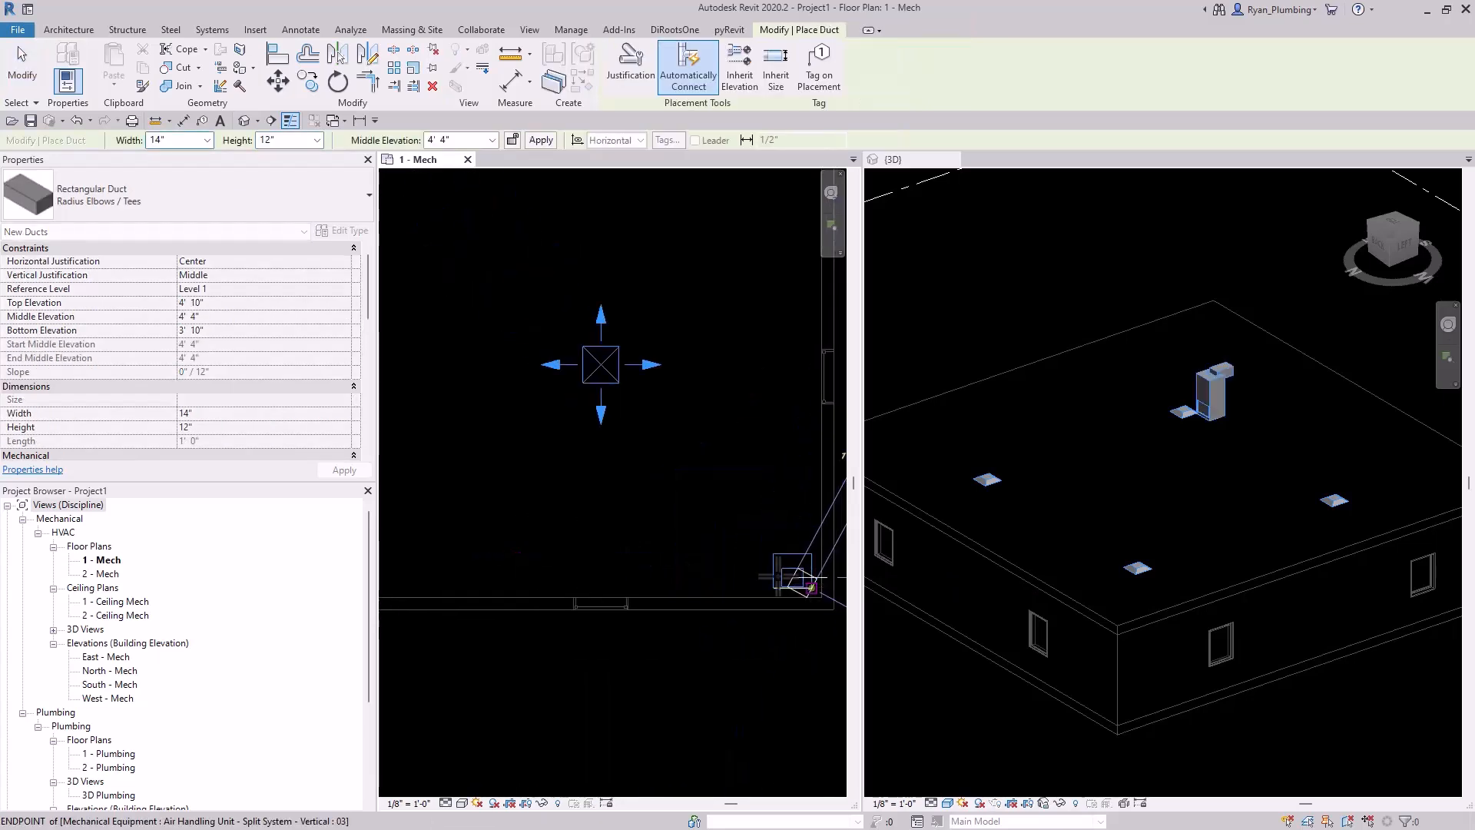
pyautogui.click(621, 578)
pyautogui.scroll(5, 1271, 453)
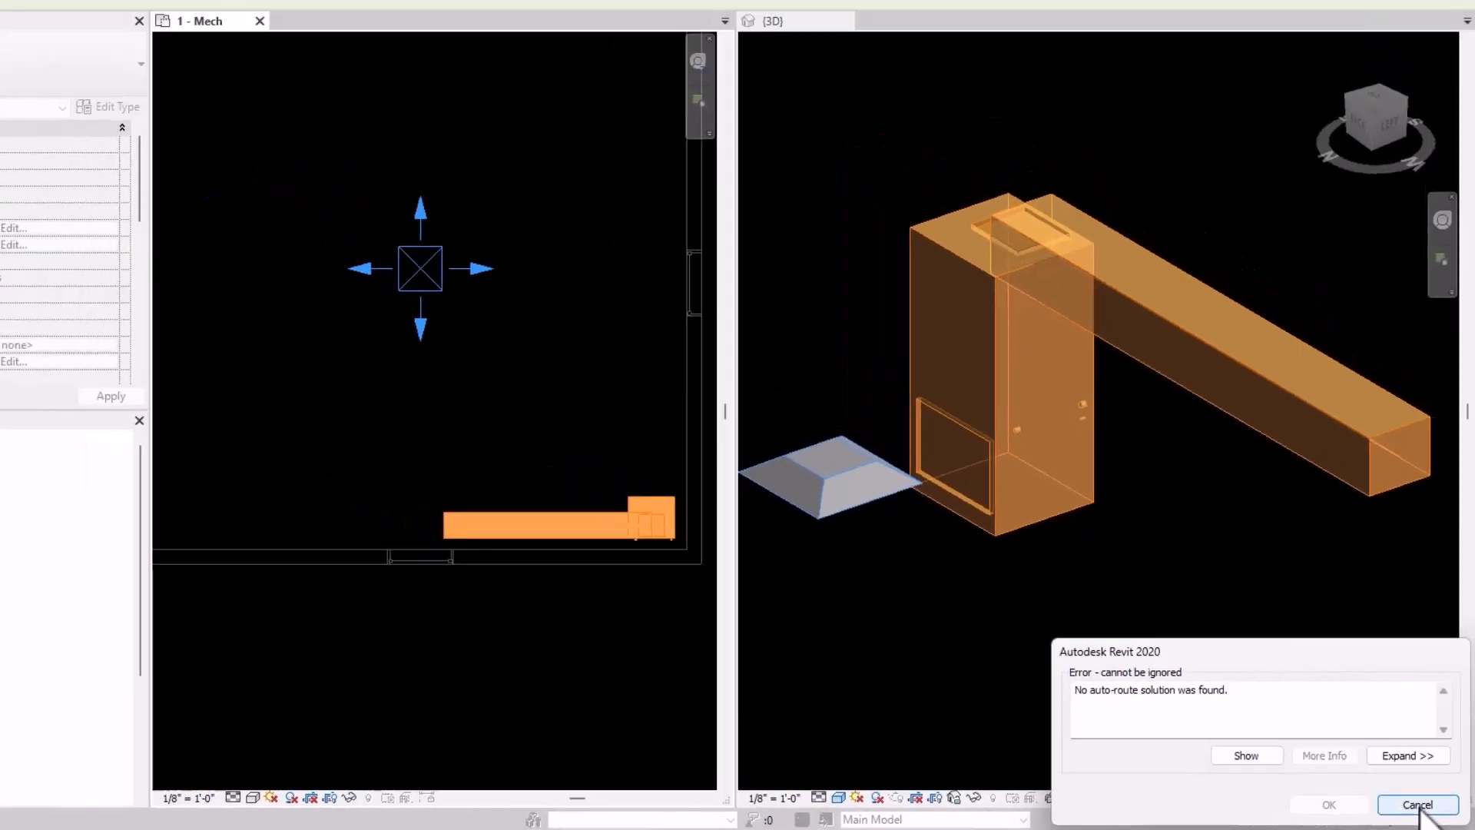
pyautogui.click(1410, 801)
pyautogui.press('Escape')
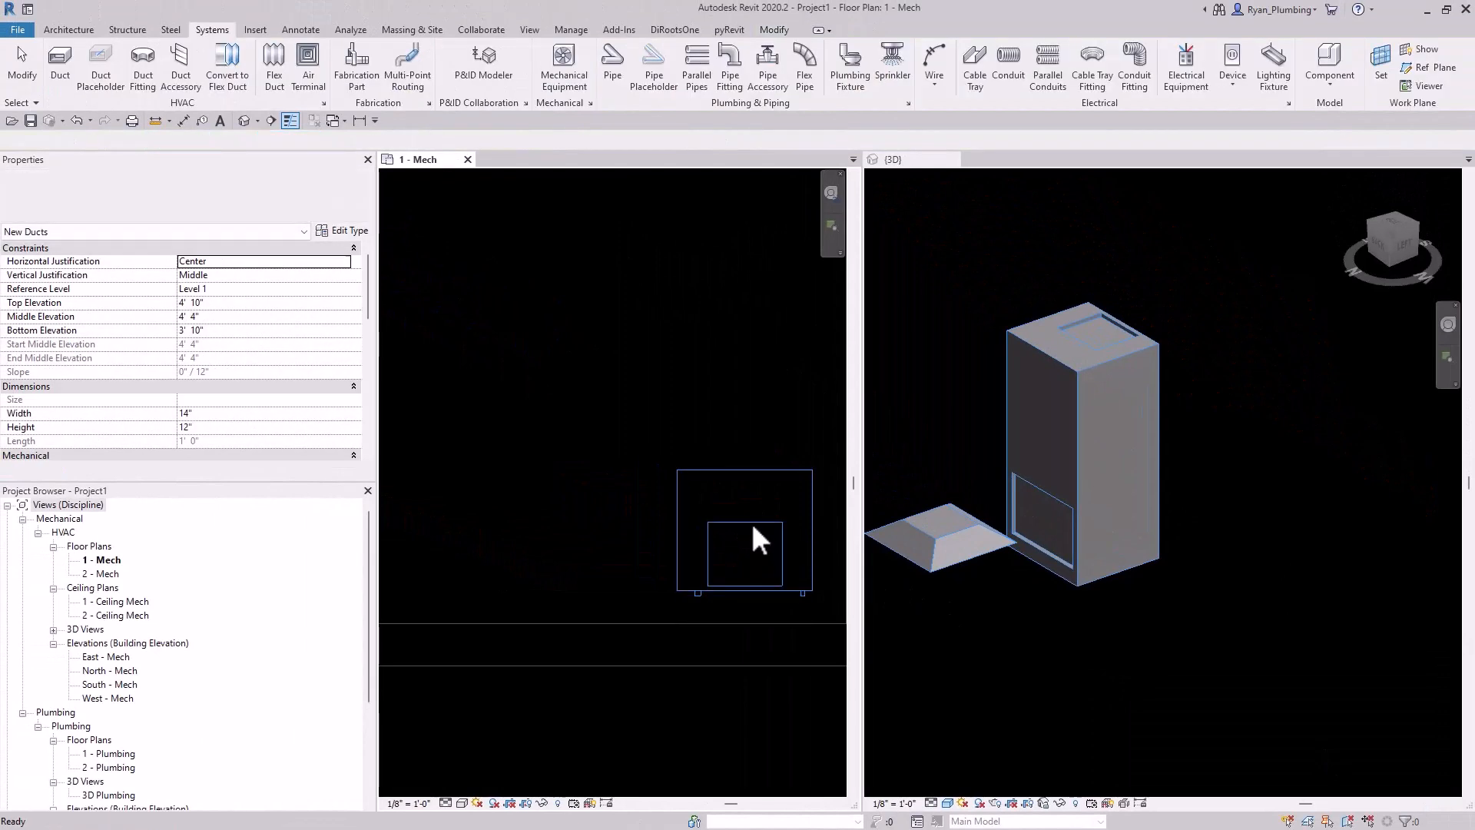
# Draw a 14" x 12" duct westward from the air handling unit's supply outlet at a middle elevation of 9' 6".
pyautogui.click(749, 523)
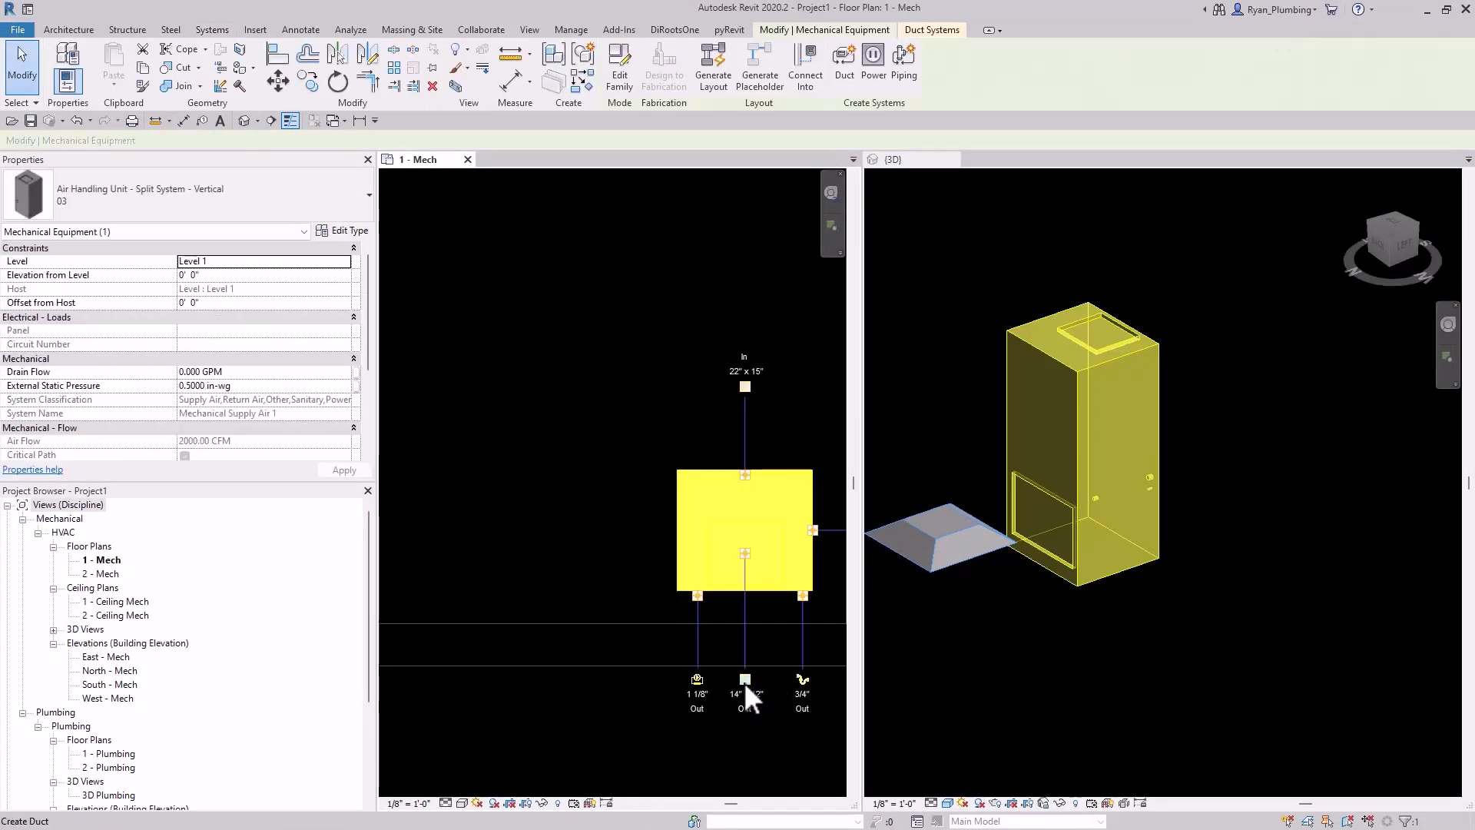
pyautogui.click(743, 679)
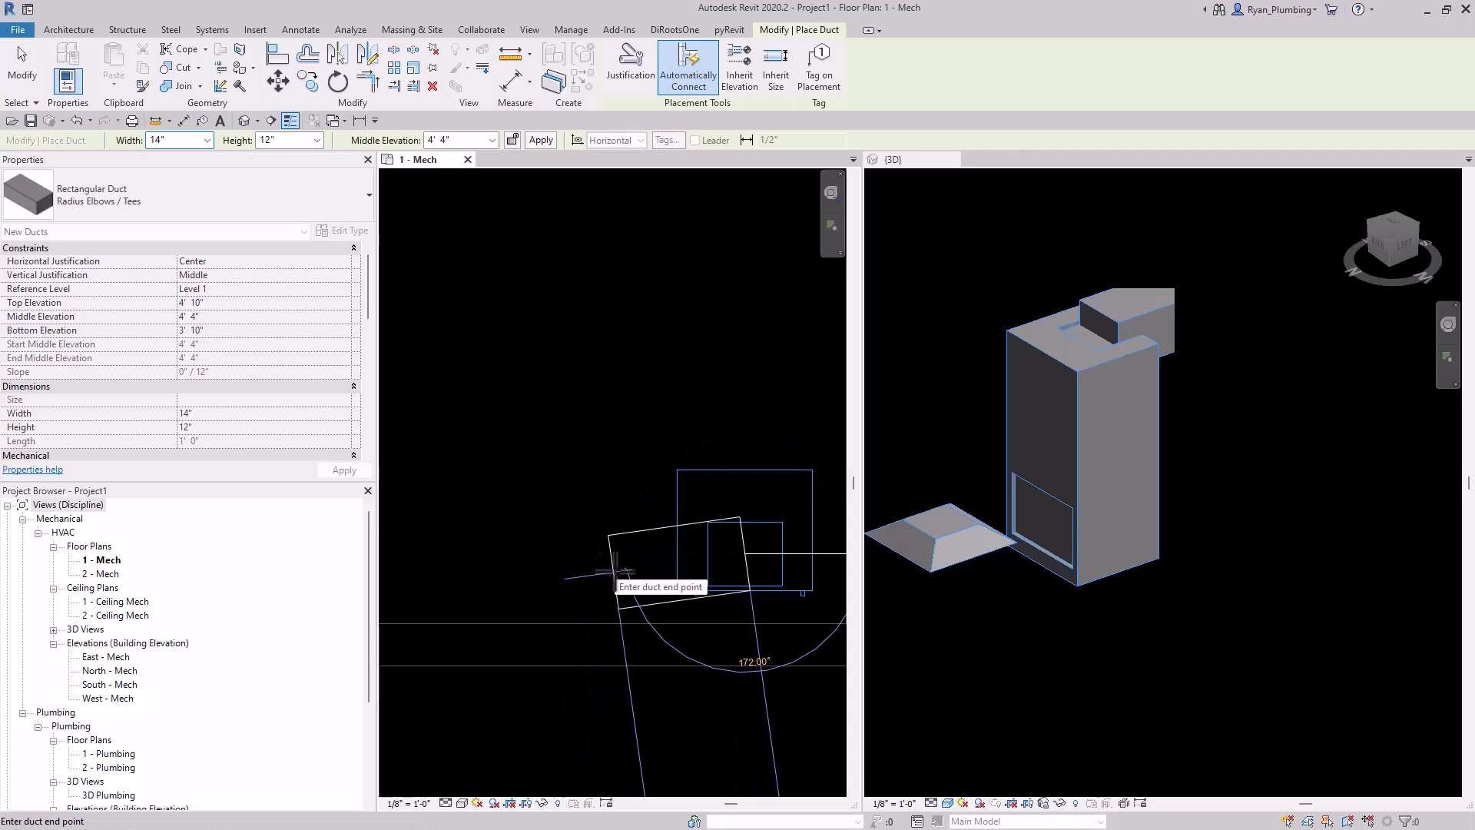
pyautogui.scroll(-2, 493, 499)
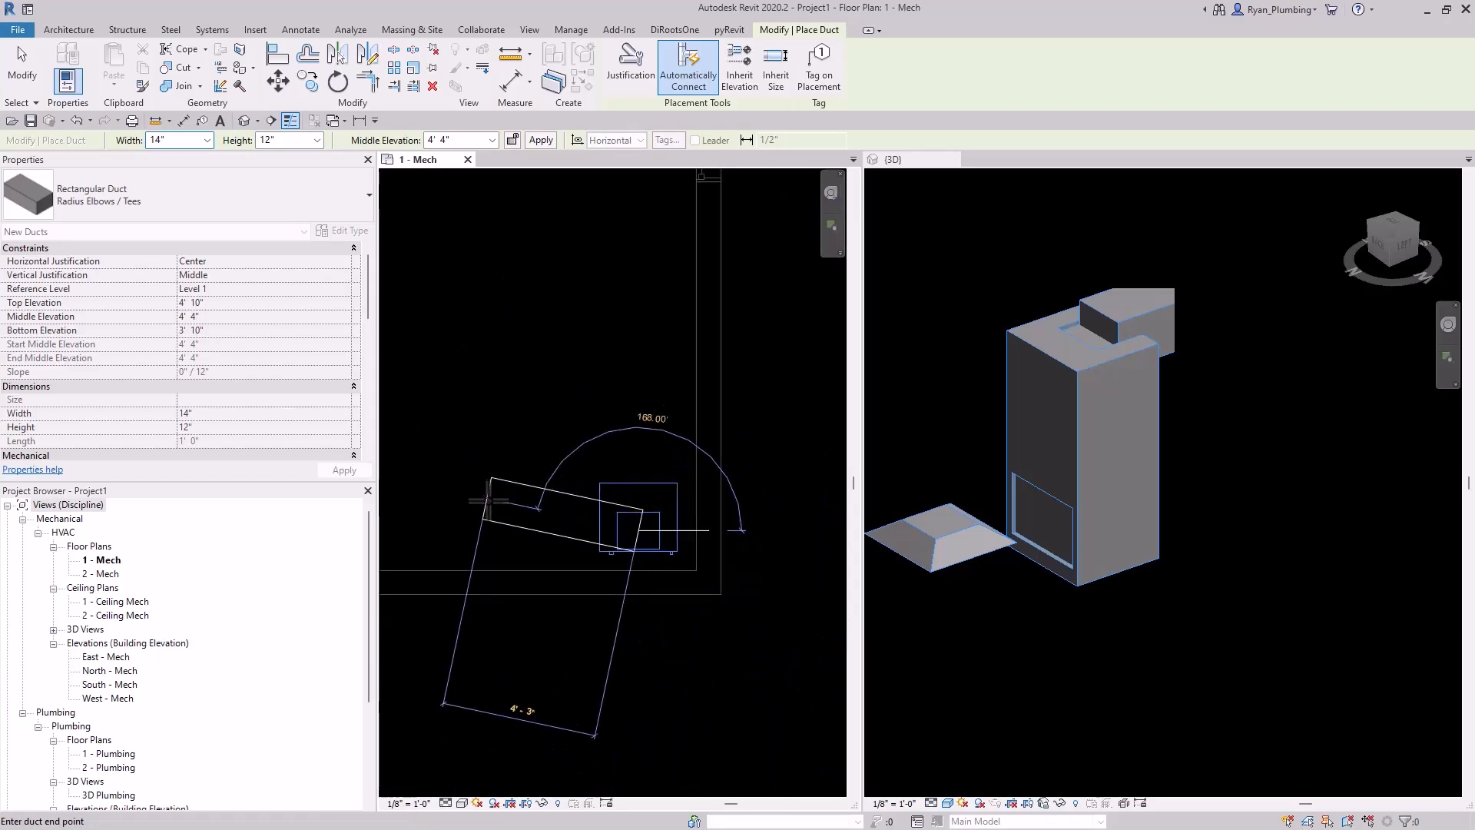
pyautogui.click(462, 140)
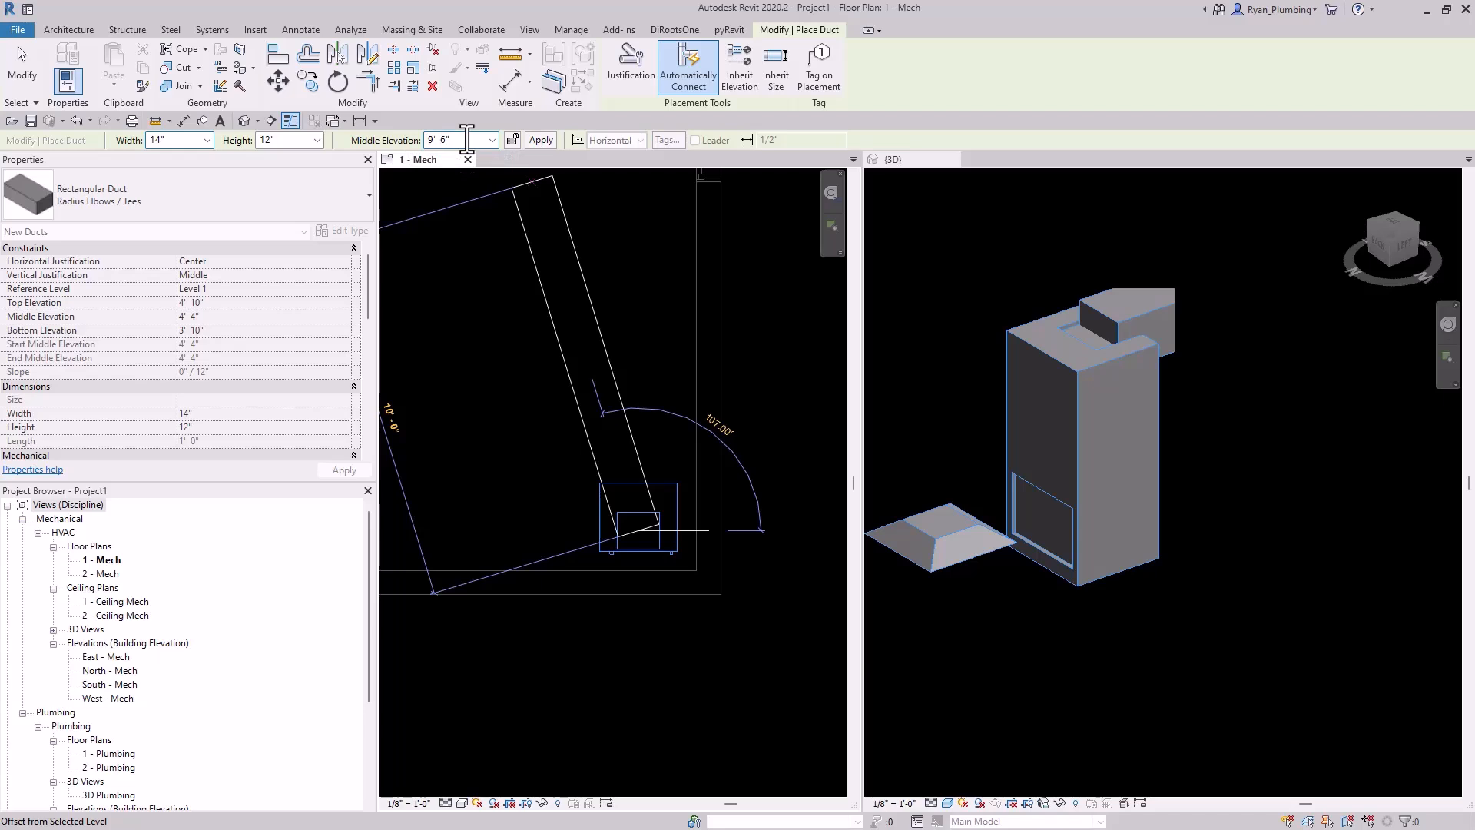
pyautogui.scroll(-3, 760, 441)
pyautogui.scroll(-2, 820, 482)
pyautogui.scroll(-2, 678, 484)
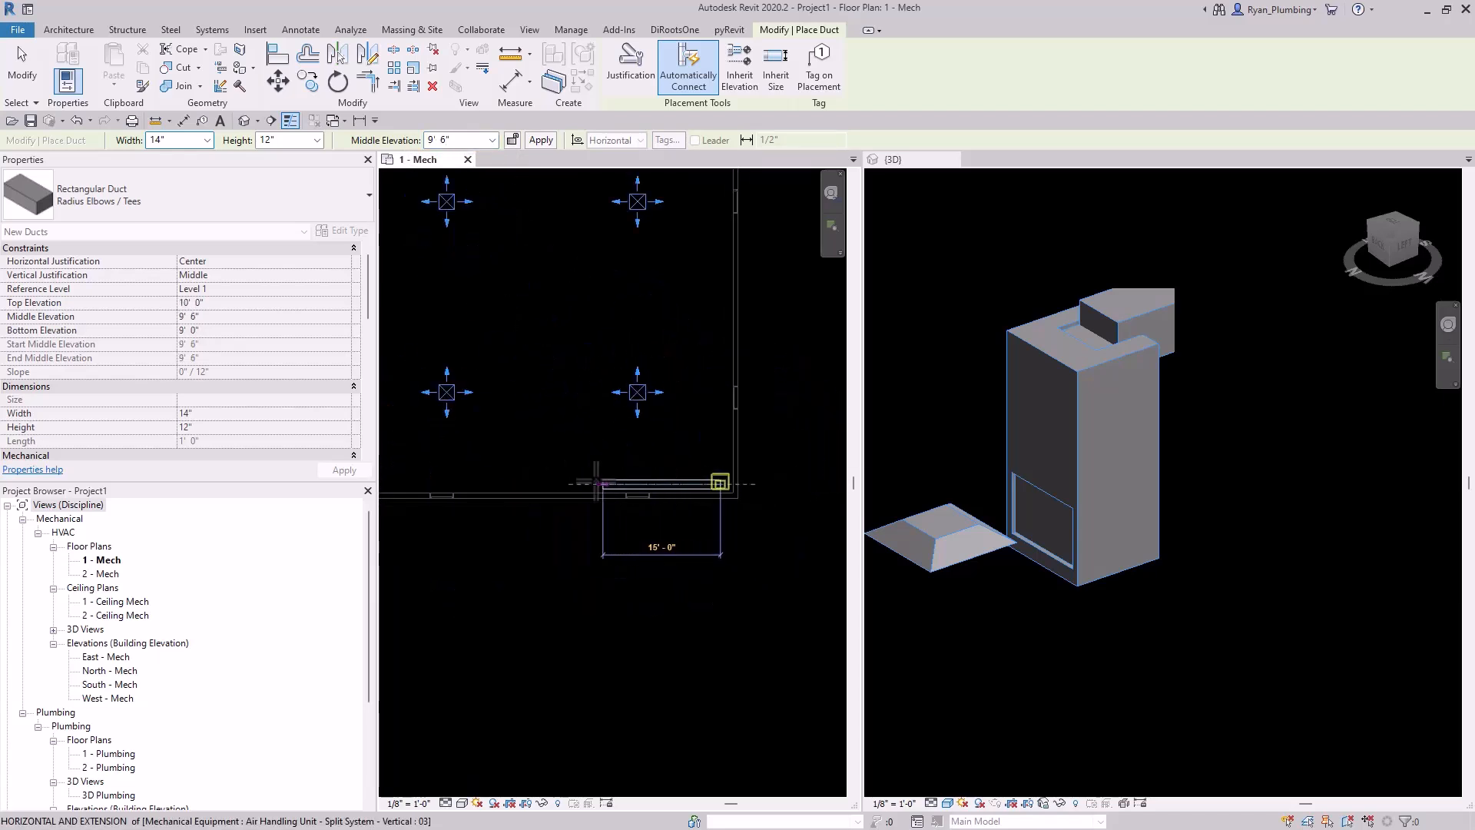
pyautogui.click(564, 483)
pyautogui.scroll(-2, 1029, 503)
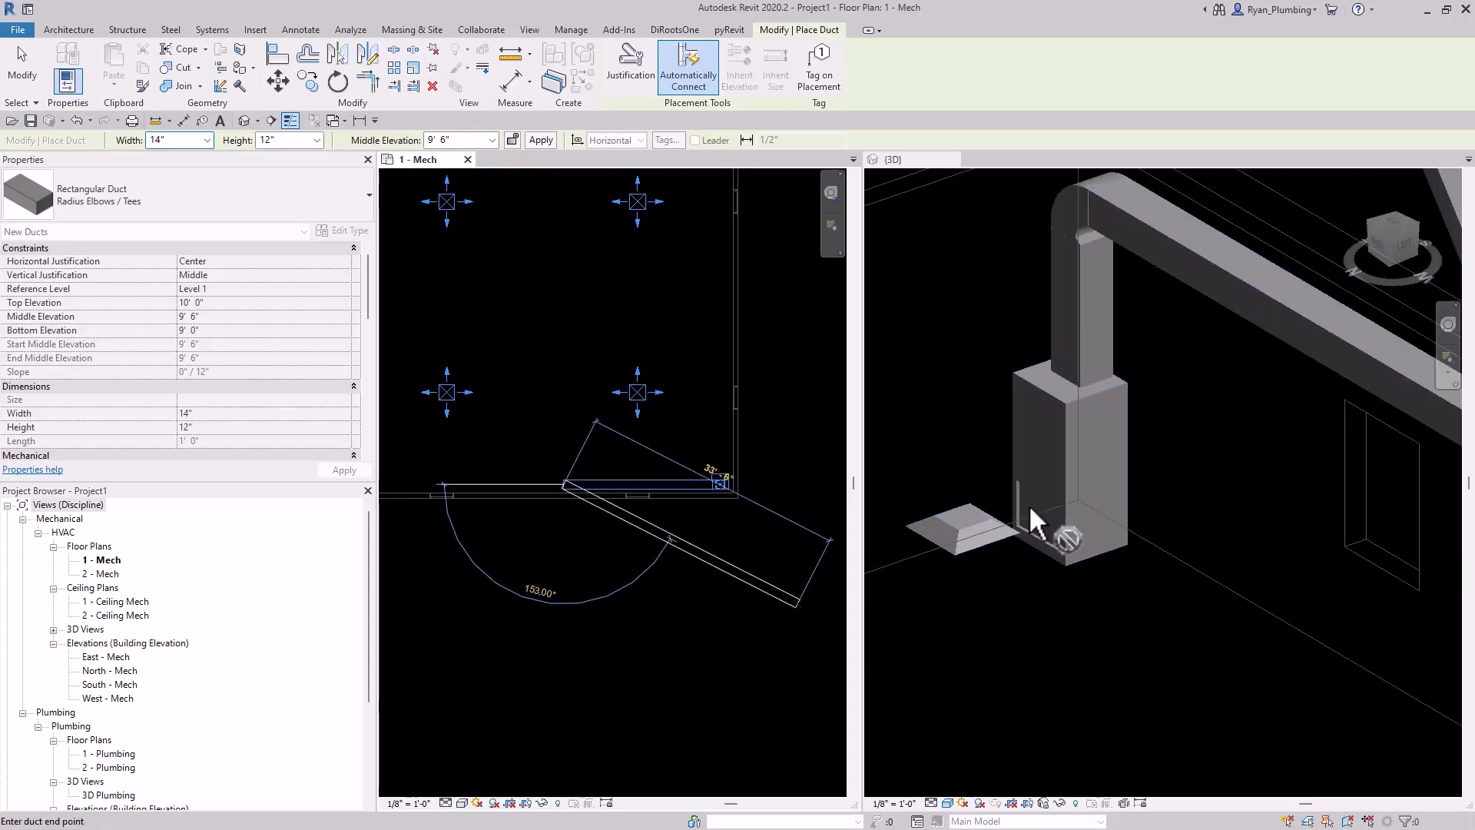
# Continue the 14" x 12" duct north with a straight run about 32' long, ending just south of the northern air terminals.
pyautogui.scroll(-5, 1017, 510)
pyautogui.scroll(3, 519, 461)
pyautogui.scroll(-1, 665, 659)
pyautogui.scroll(-2, 665, 659)
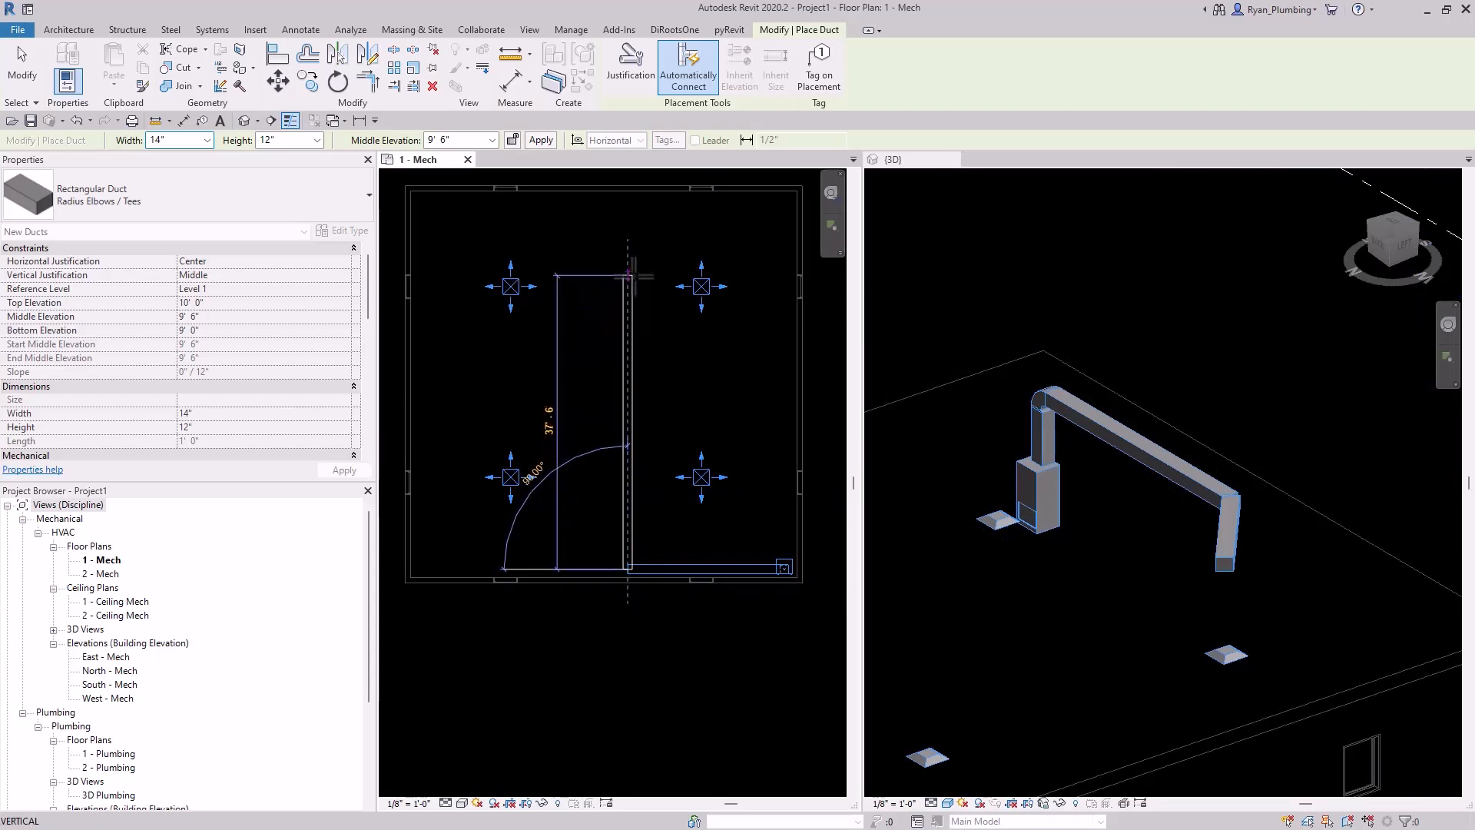
pyautogui.click(630, 306)
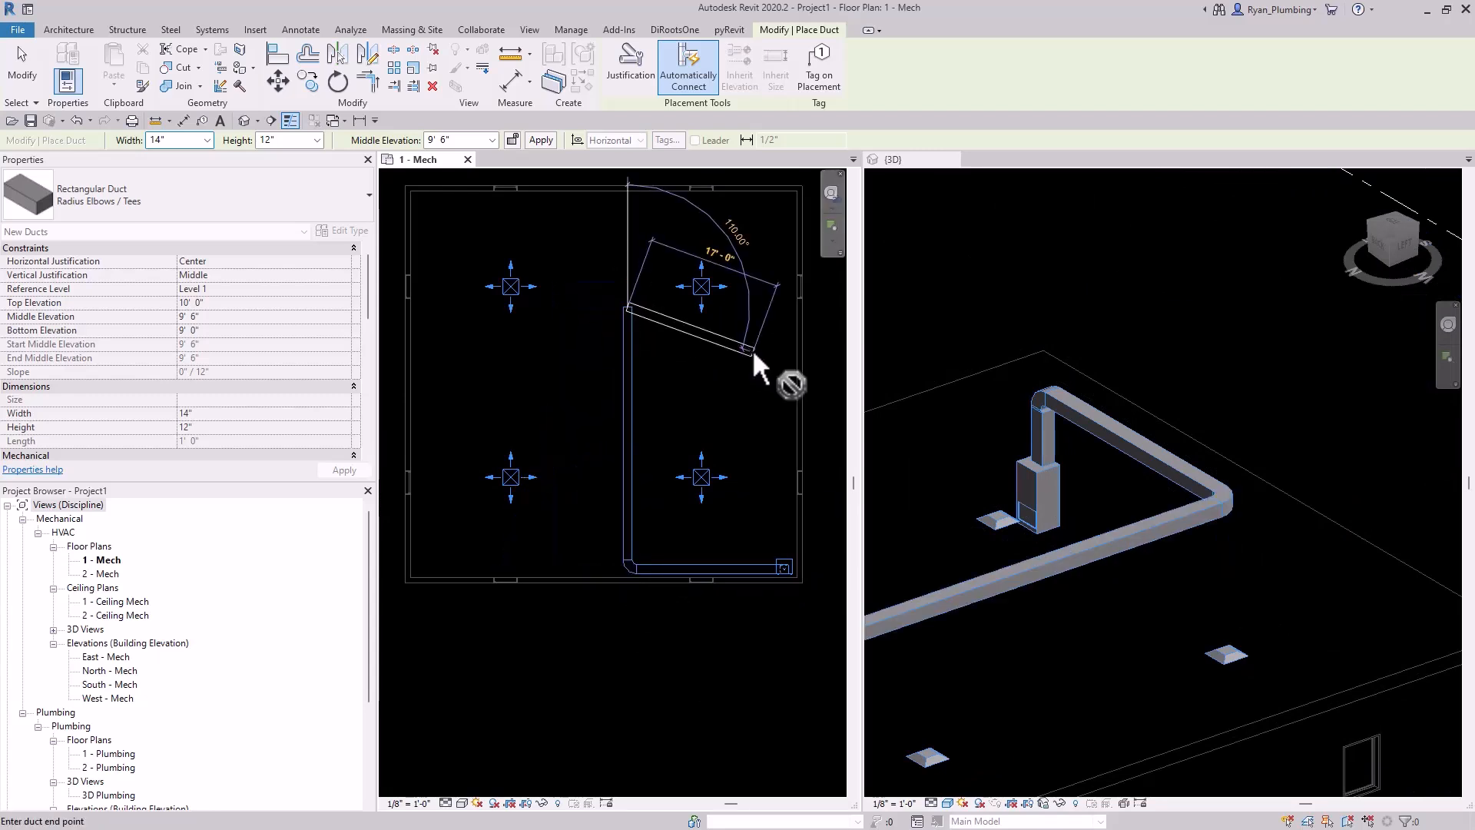
pyautogui.press('Escape')
pyautogui.press('Escape')
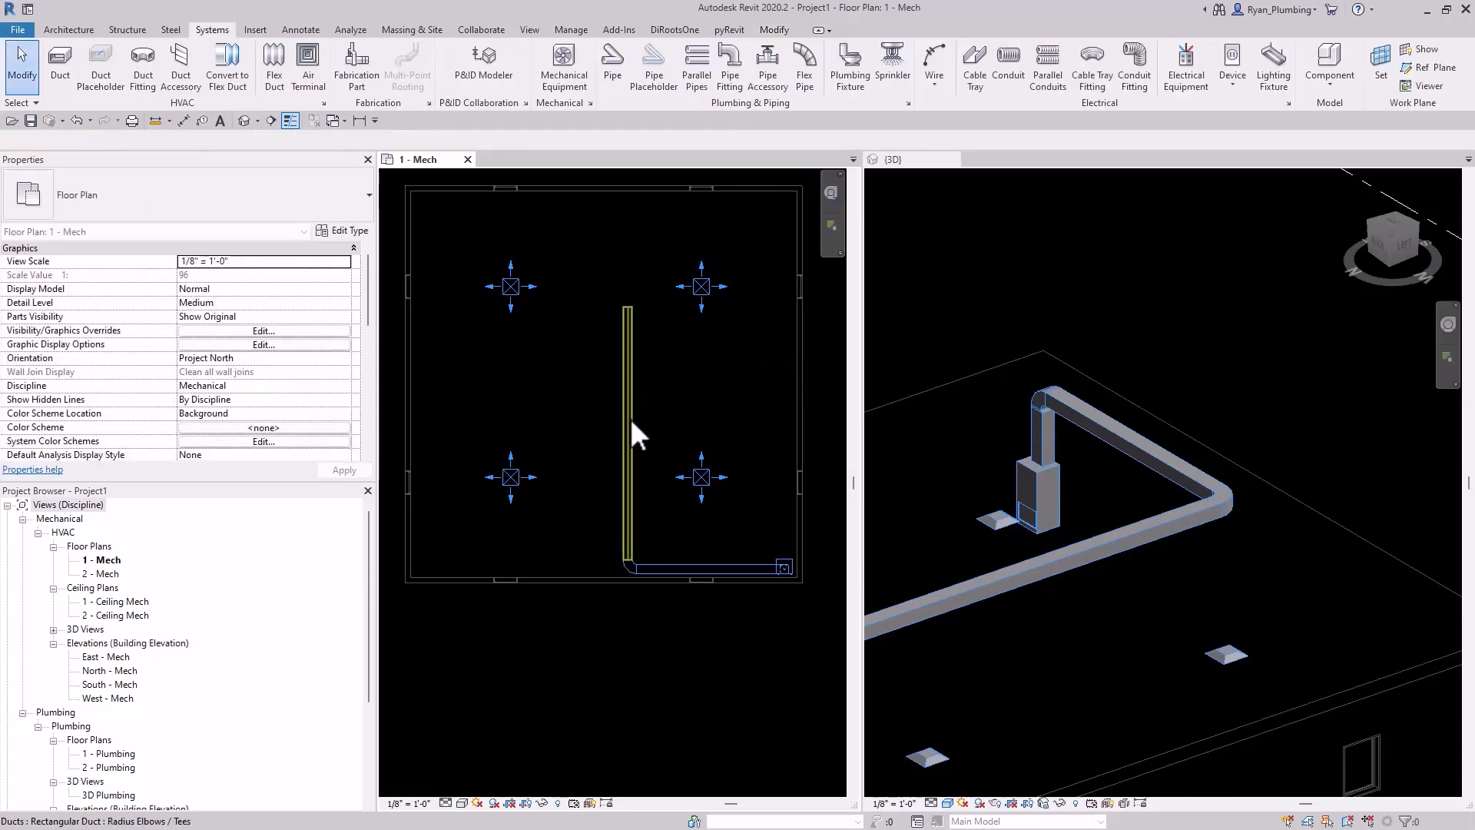
# Move the north-south main duct slightly west in the floor plan, keeping it attached to its elbow.
pyautogui.click(628, 392)
pyautogui.moveTo(626, 389)
pyautogui.mouseDown()
pyautogui.moveTo(570, 382)
pyautogui.moveTo(614, 384)
pyautogui.mouseUp()
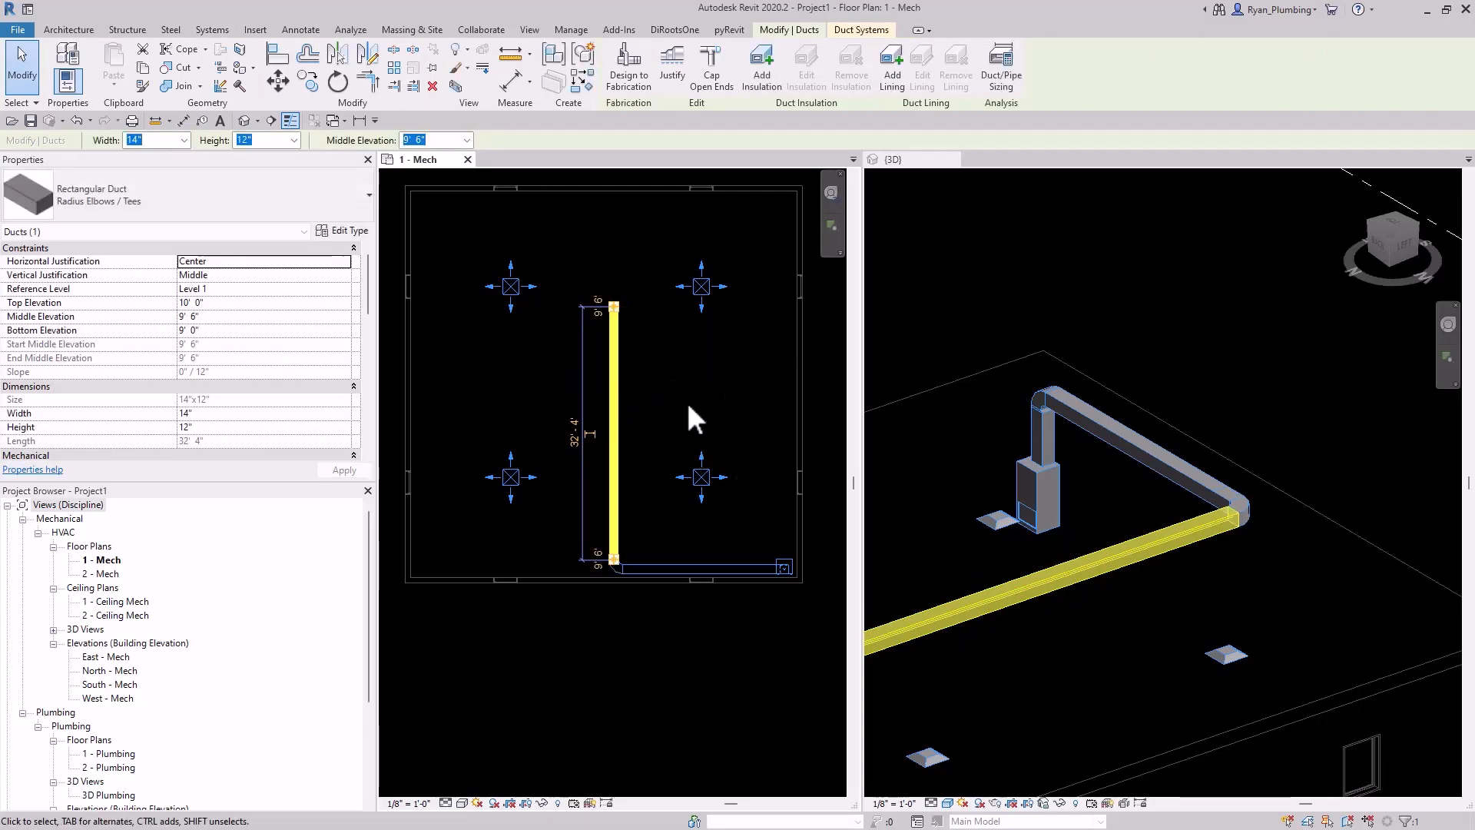
pyautogui.moveTo(659, 388); pyautogui.dragTo(664, 401, button='middle')
pyautogui.click(645, 321)
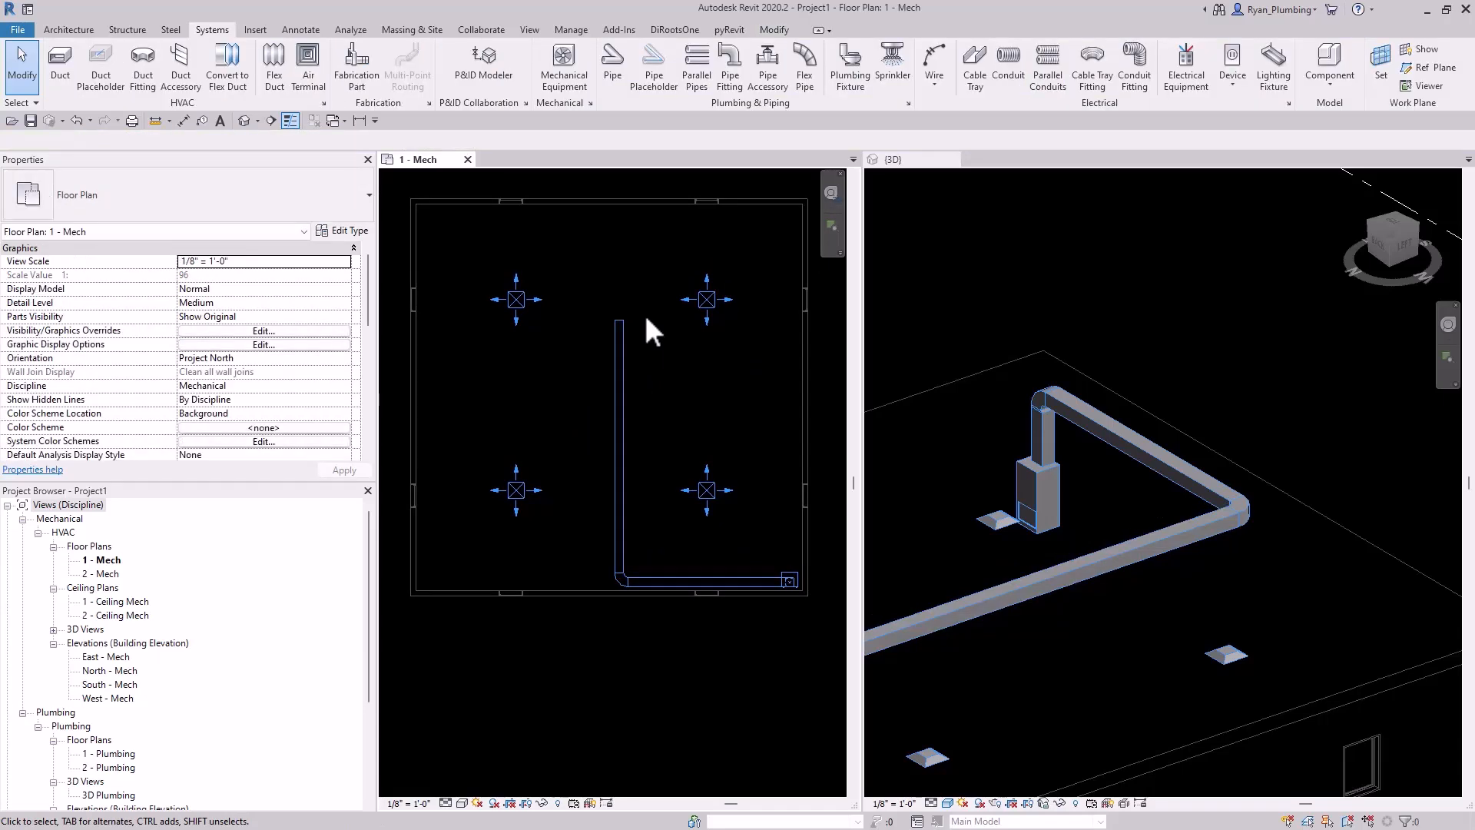
pyautogui.scroll(1, 644, 312)
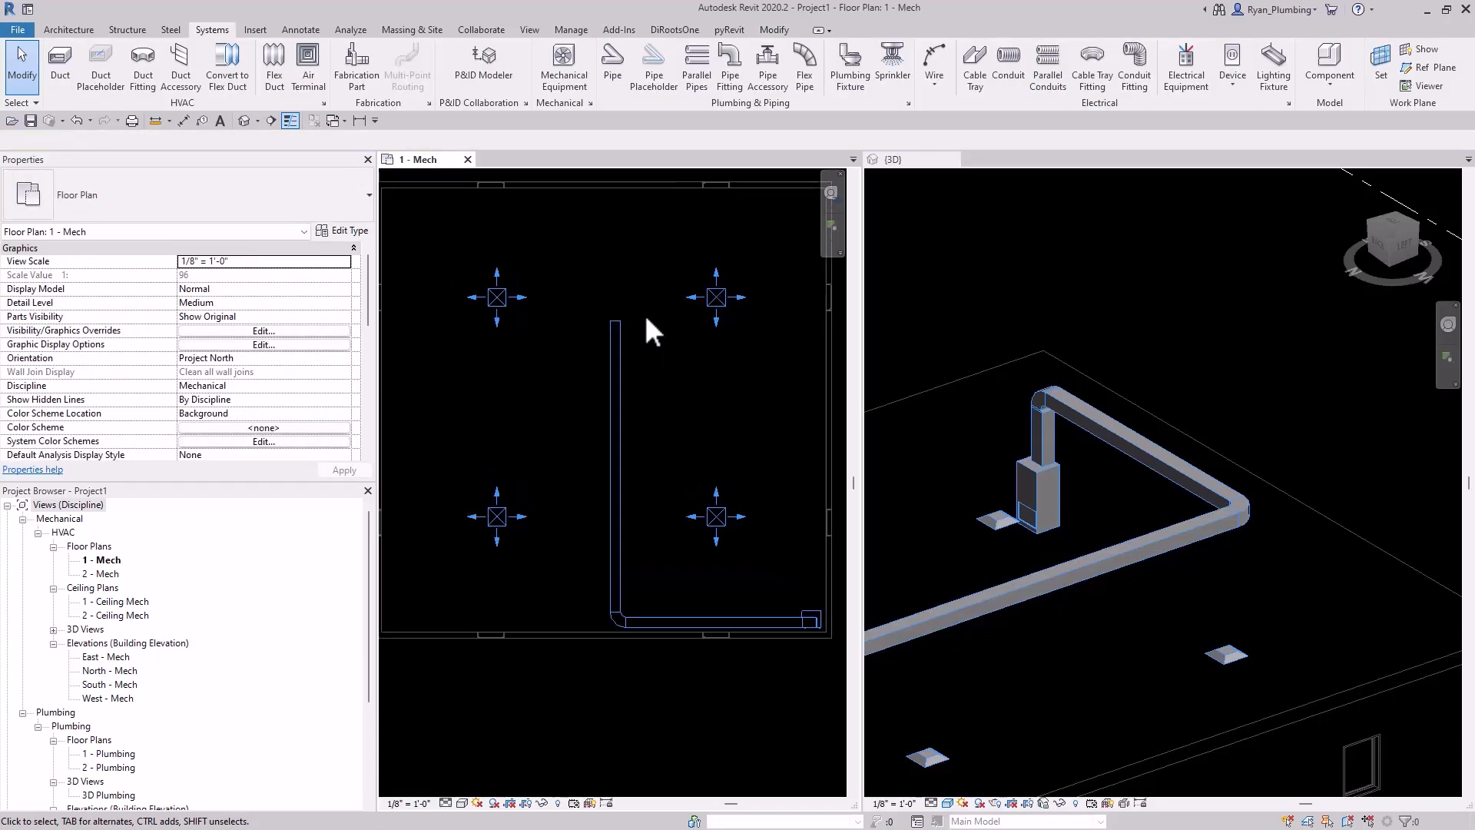
# Try to draw a short duct westward from the northeast air terminal's 12" x 12" connector.
pyautogui.click(720, 304)
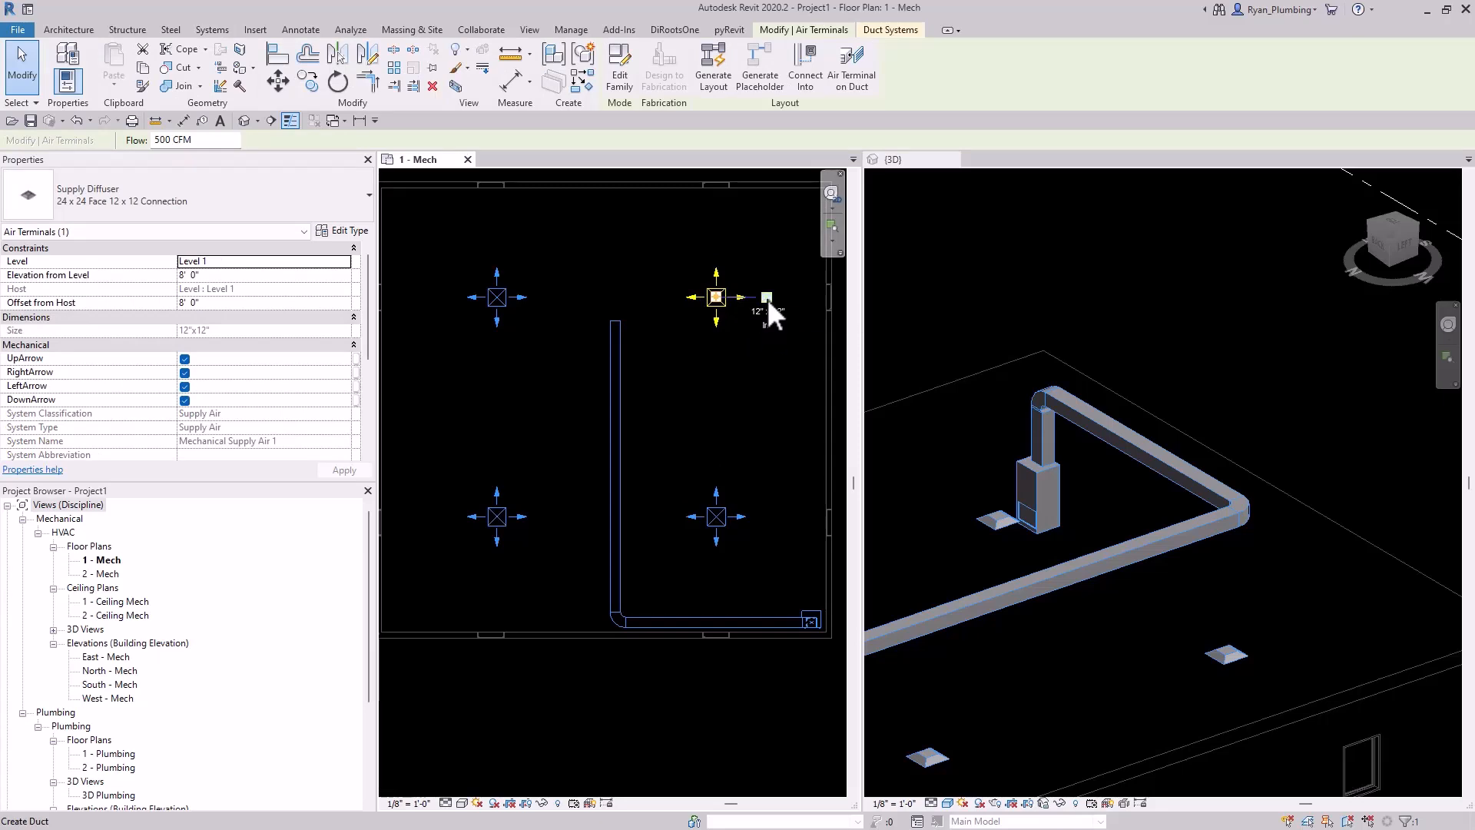
pyautogui.scroll(-3, 1166, 279)
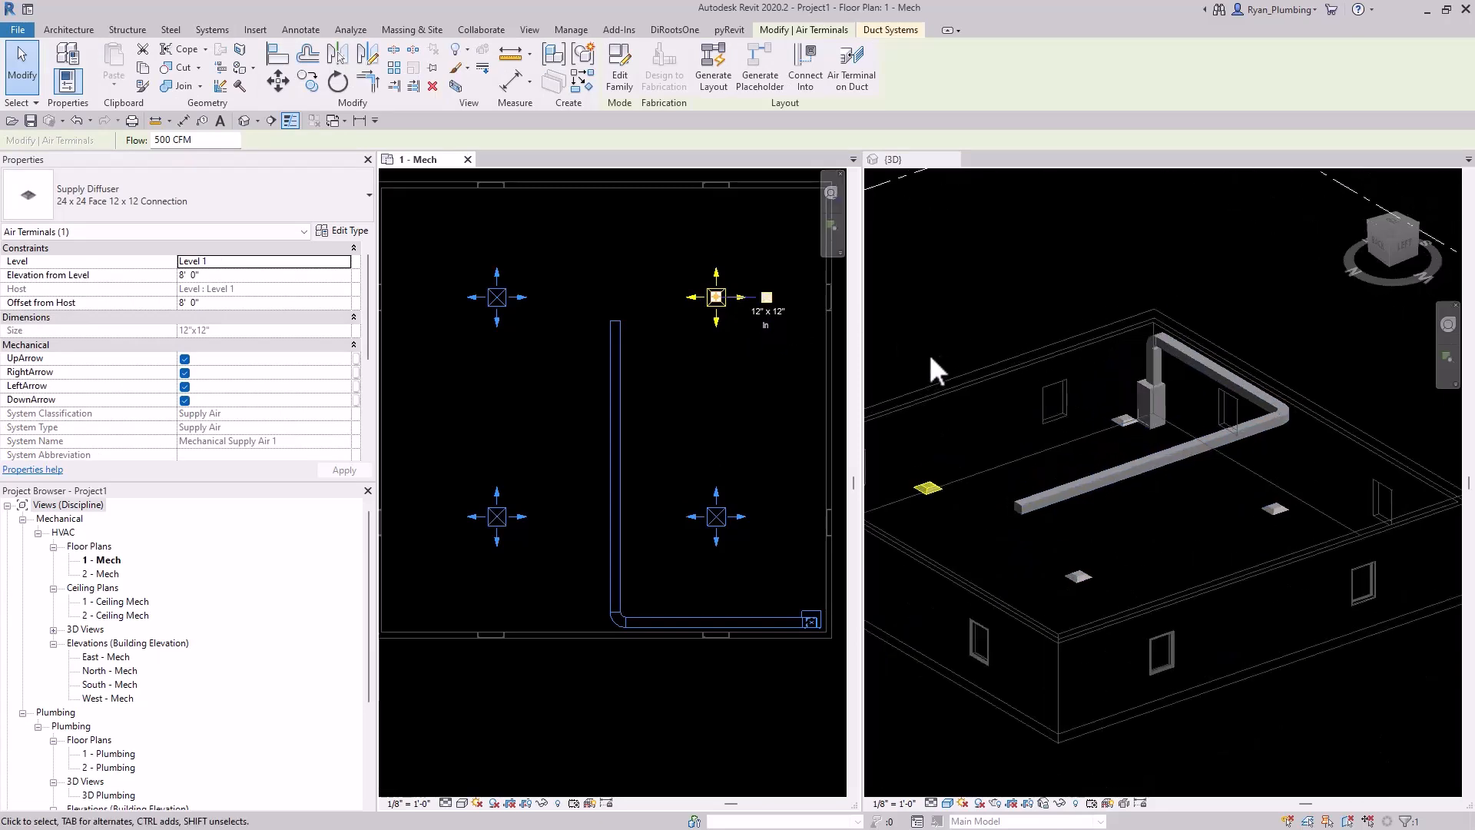
pyautogui.click(765, 297)
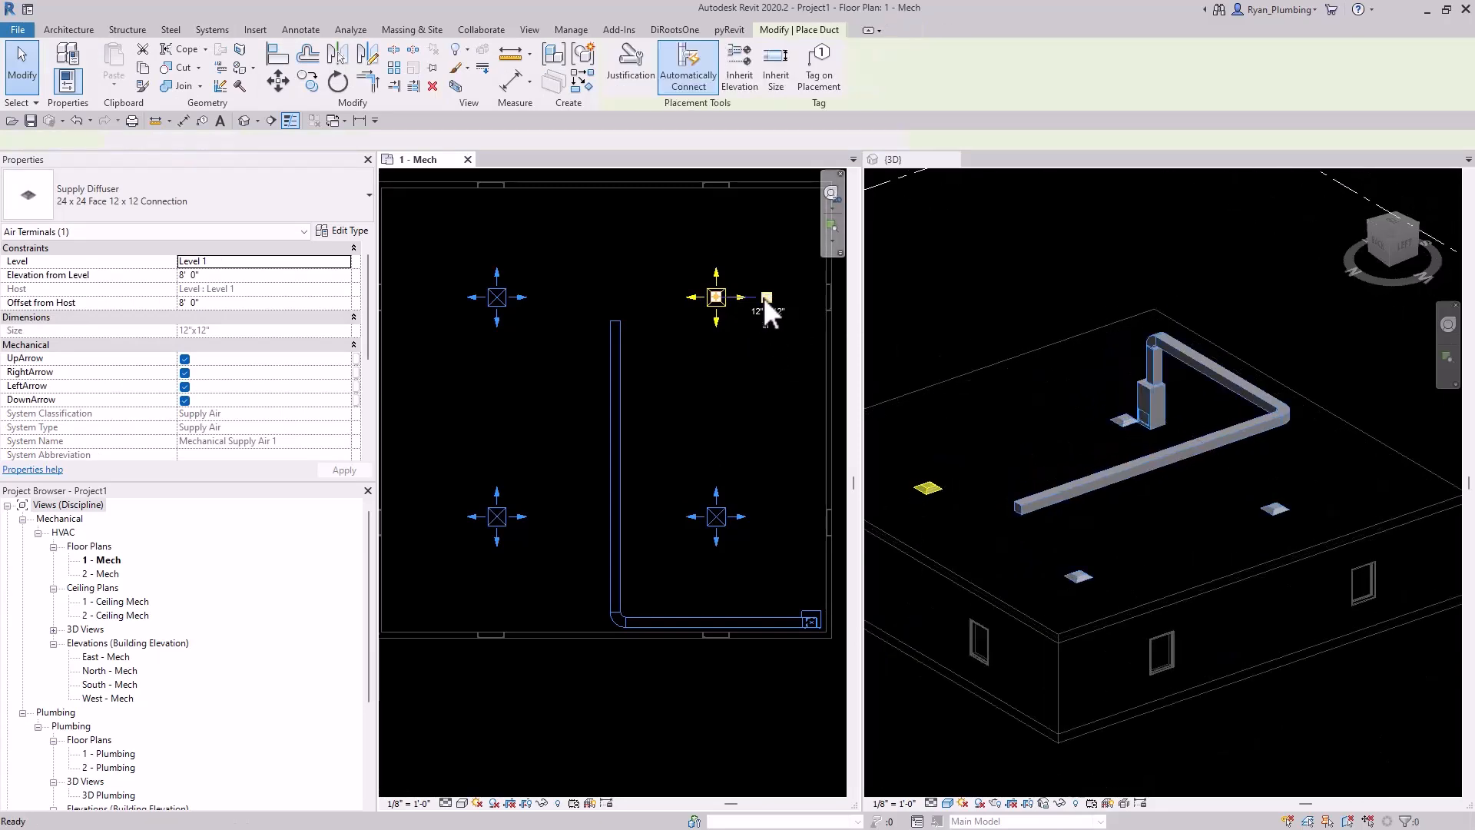
pyautogui.click(654, 296)
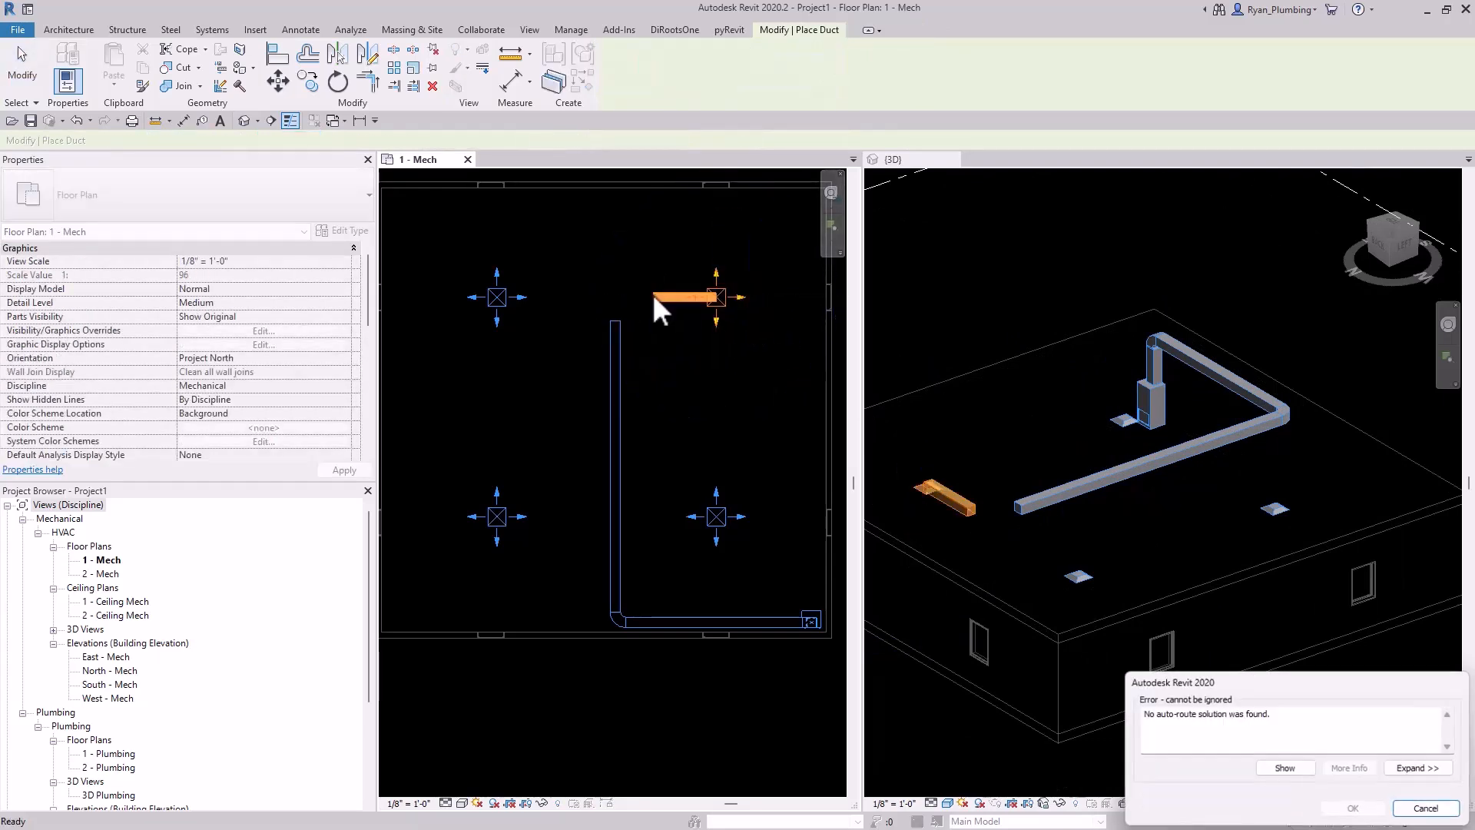
pyautogui.scroll(5, 911, 500)
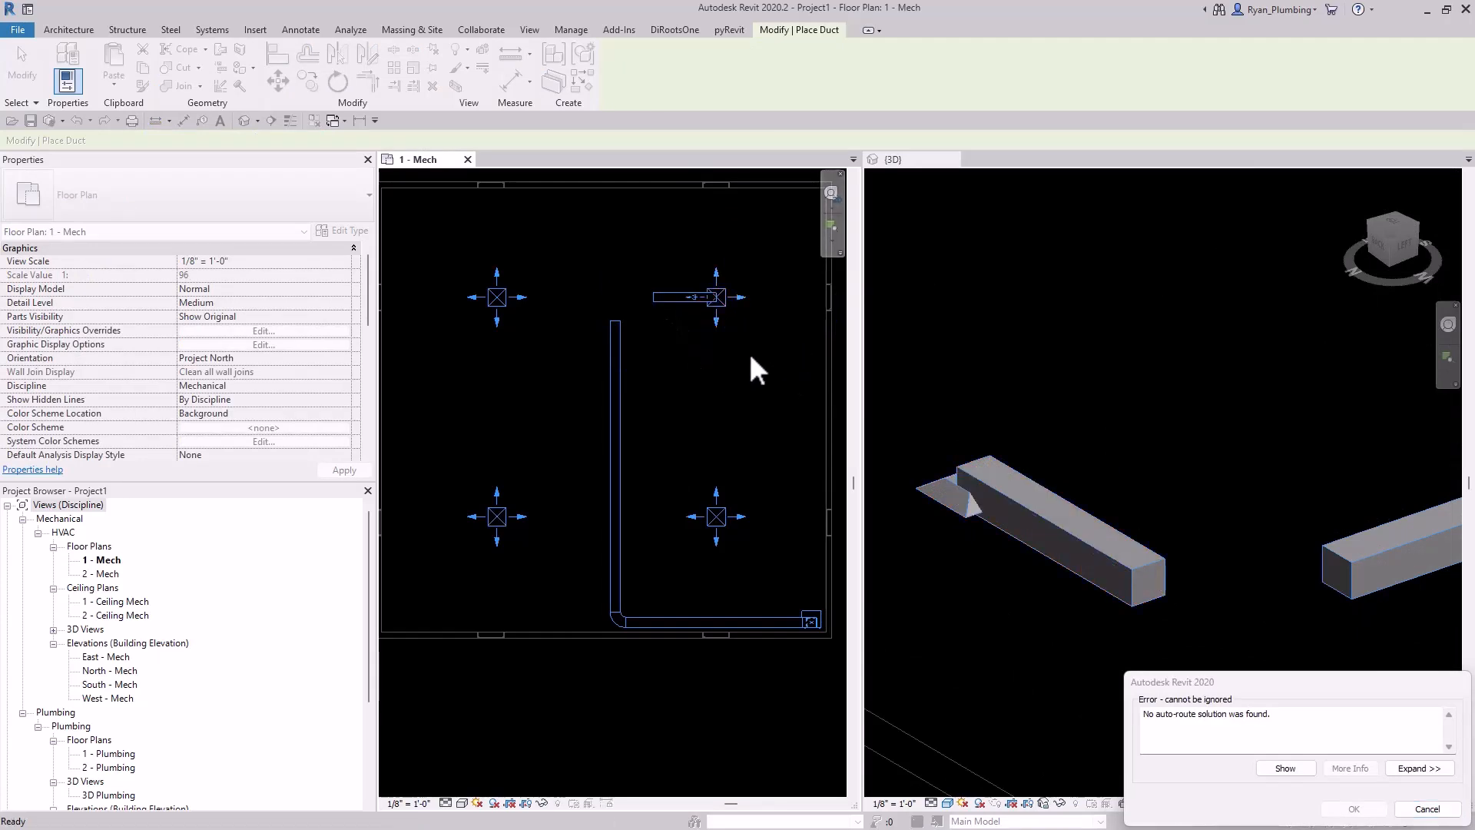
pyautogui.click(1428, 808)
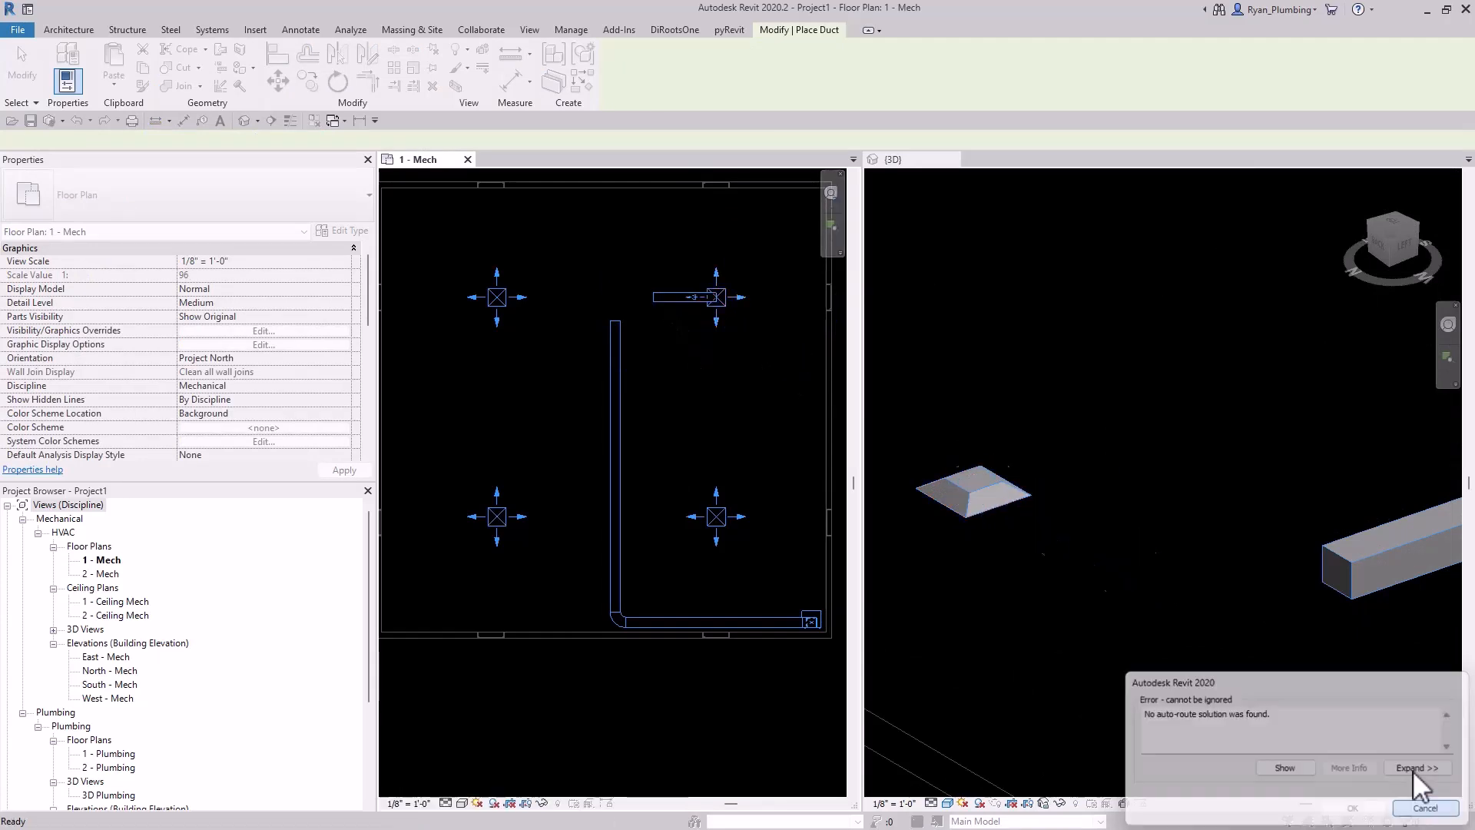
pyautogui.press('Escape')
# Draw a 12" x 12" duct at 9' 6" from the northeast air terminal west to the main duct's centerline, turning south into its open end.
pyautogui.click(721, 302)
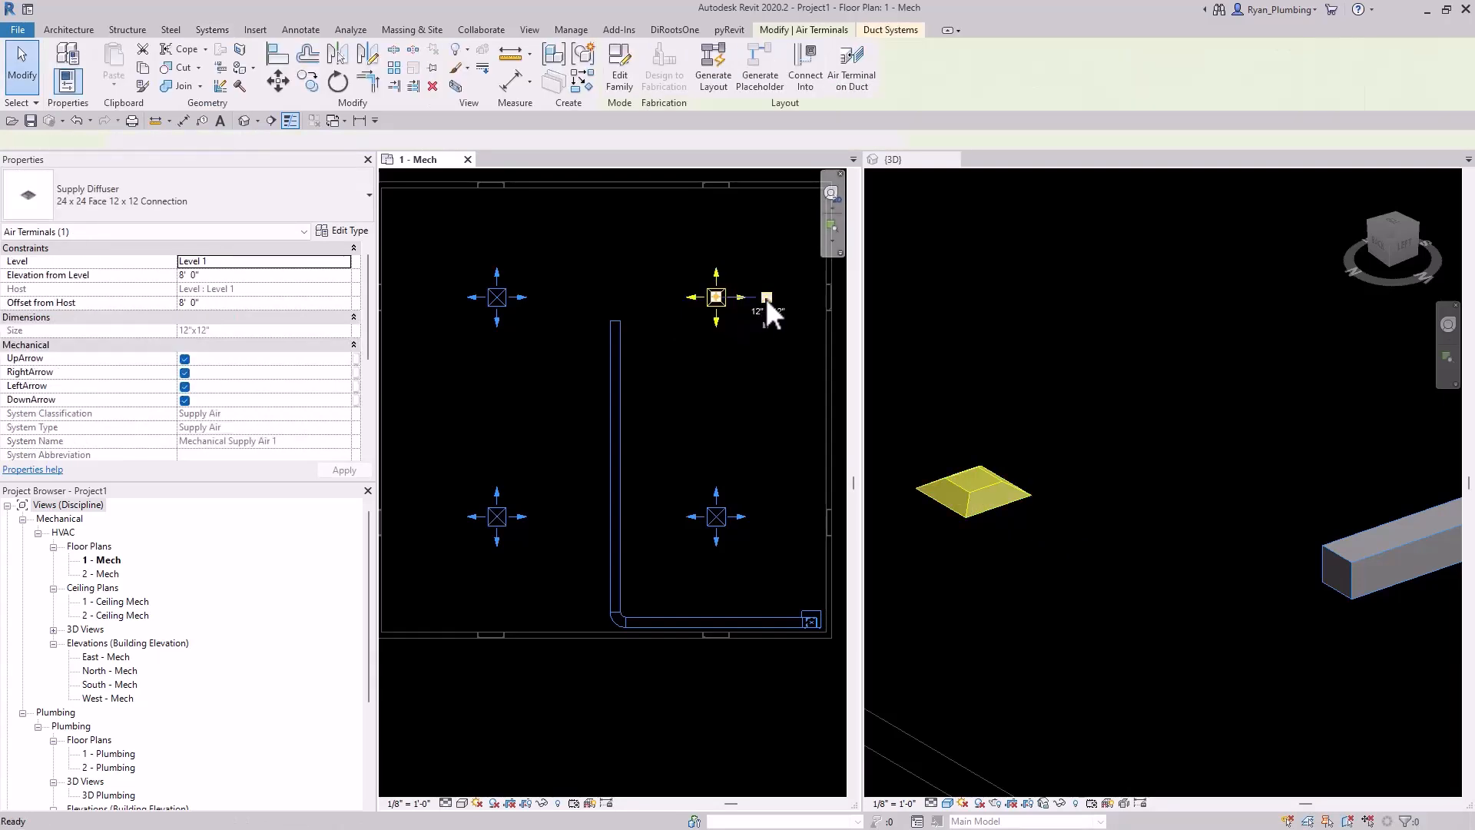
pyautogui.click(767, 298)
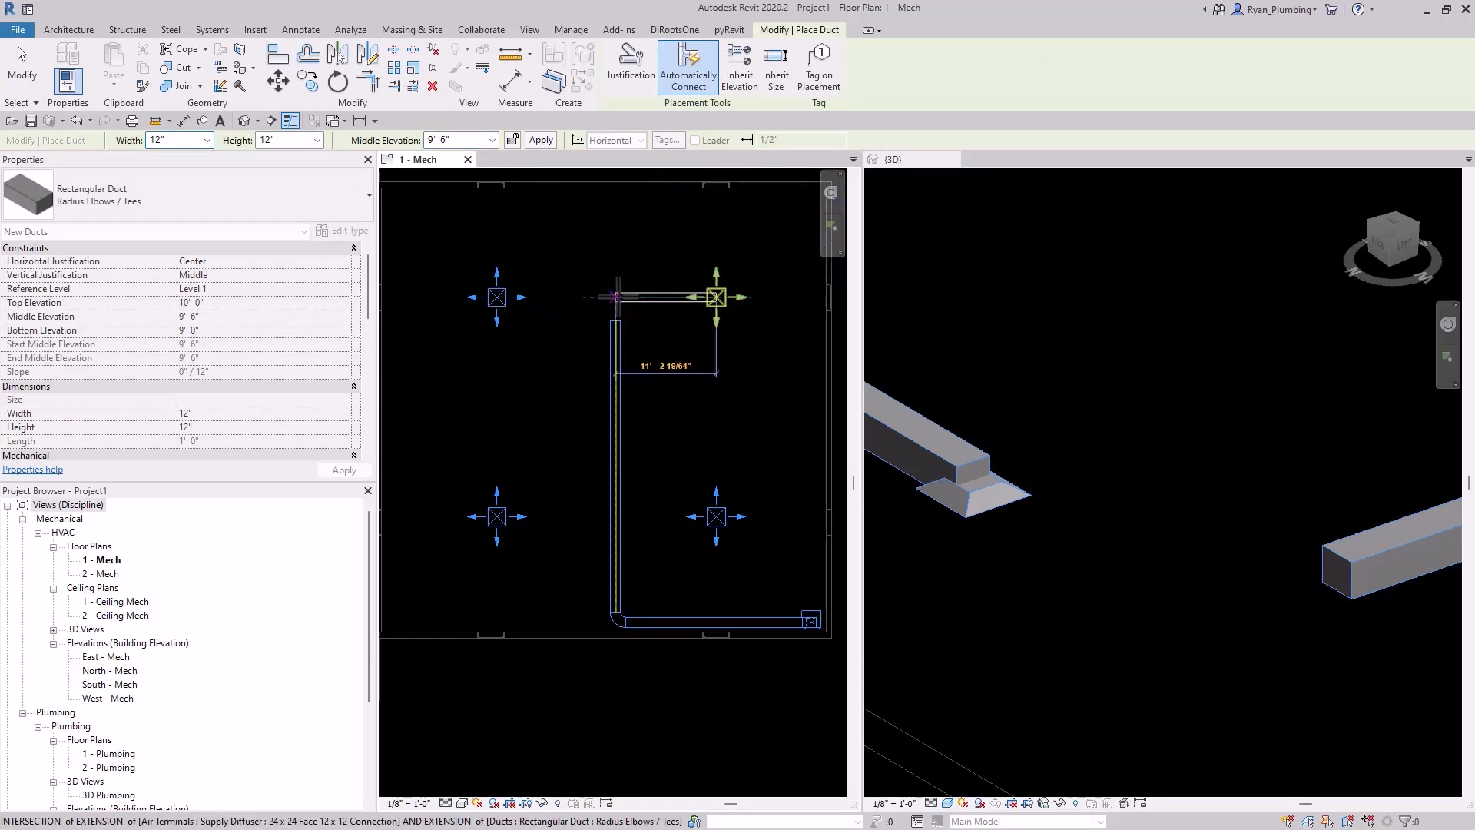
pyautogui.scroll(2, 642, 296)
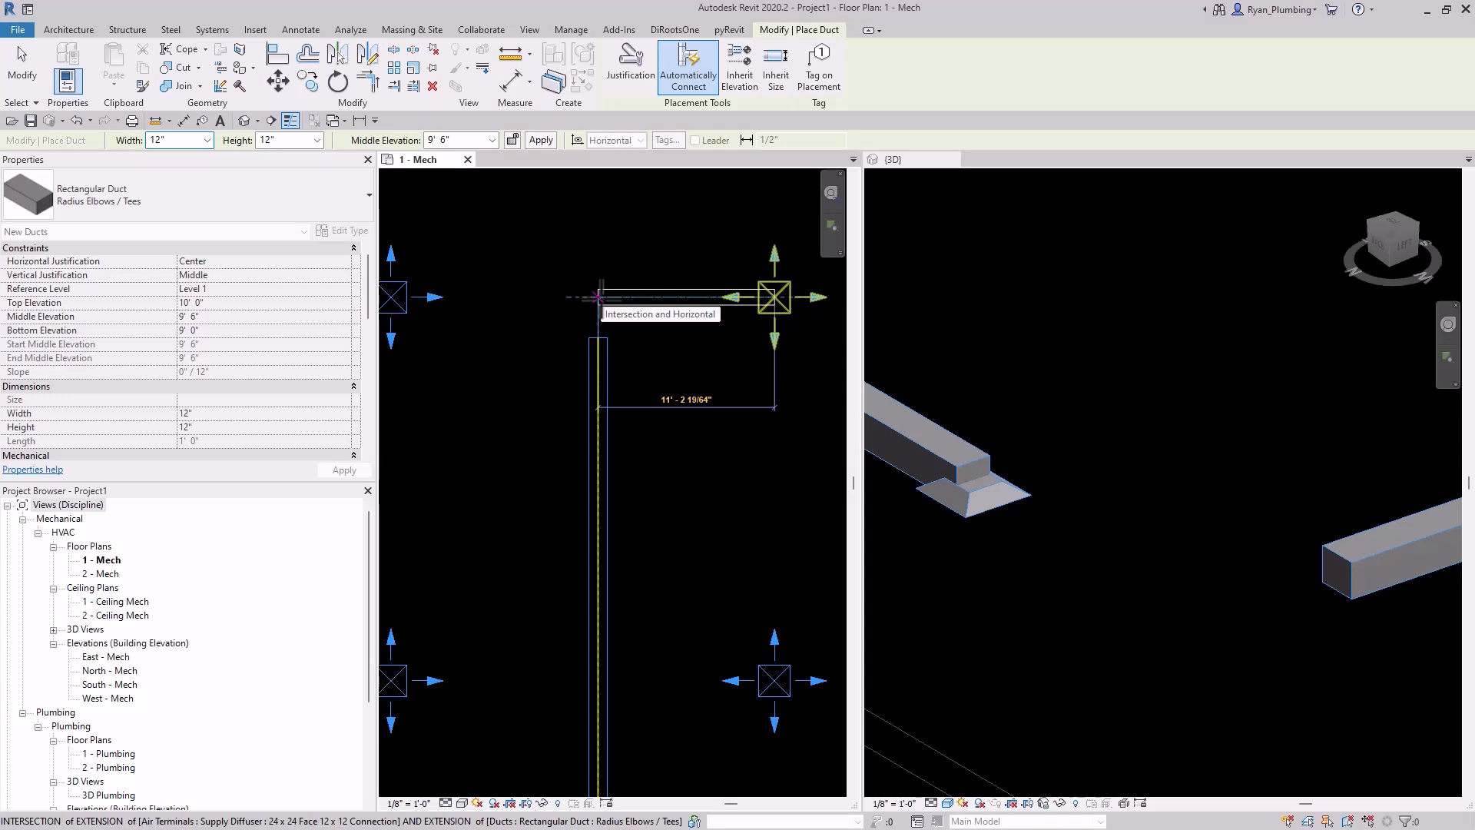
pyautogui.click(597, 296)
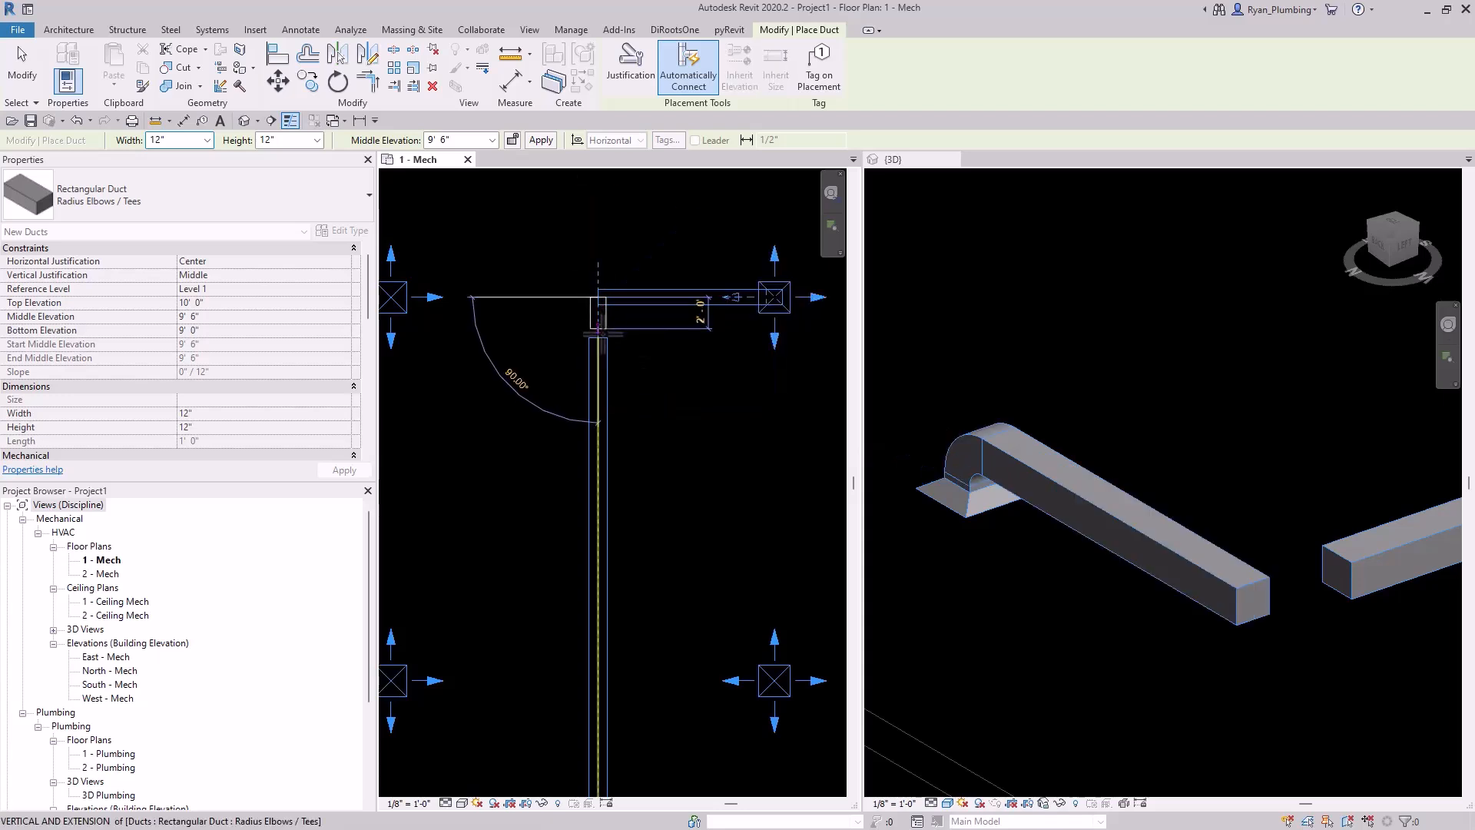
pyautogui.press('Escape')
pyautogui.press('Escape')
pyautogui.scroll(3, 1279, 574)
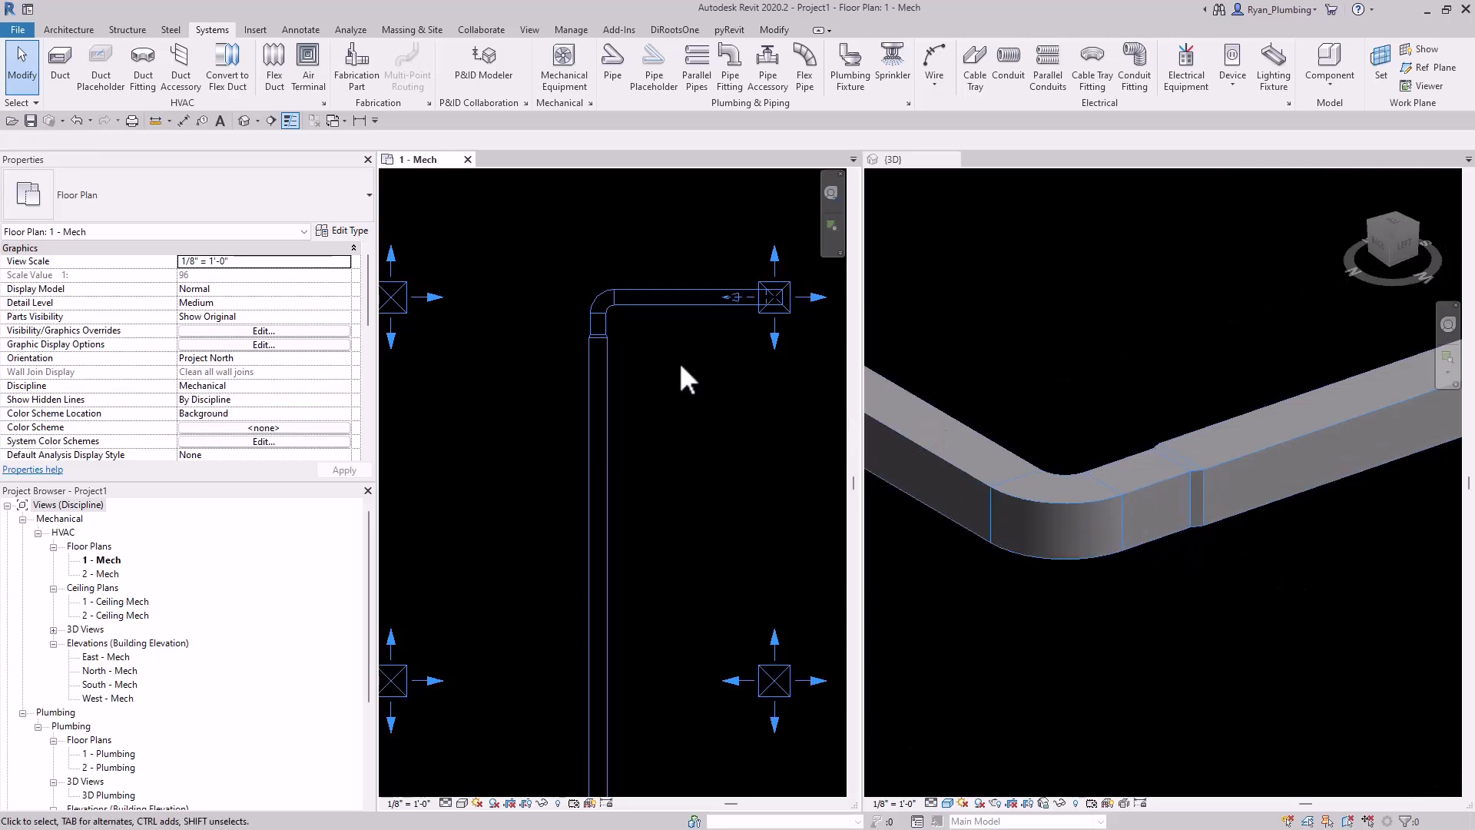
# Try to draw a 12" x 12" duct at 9' 6" from the northwest air terminal east into the main duct's northern elbow.
pyautogui.scroll(-2, 675, 361)
pyautogui.click(495, 329)
pyautogui.scroll(2, 494, 333)
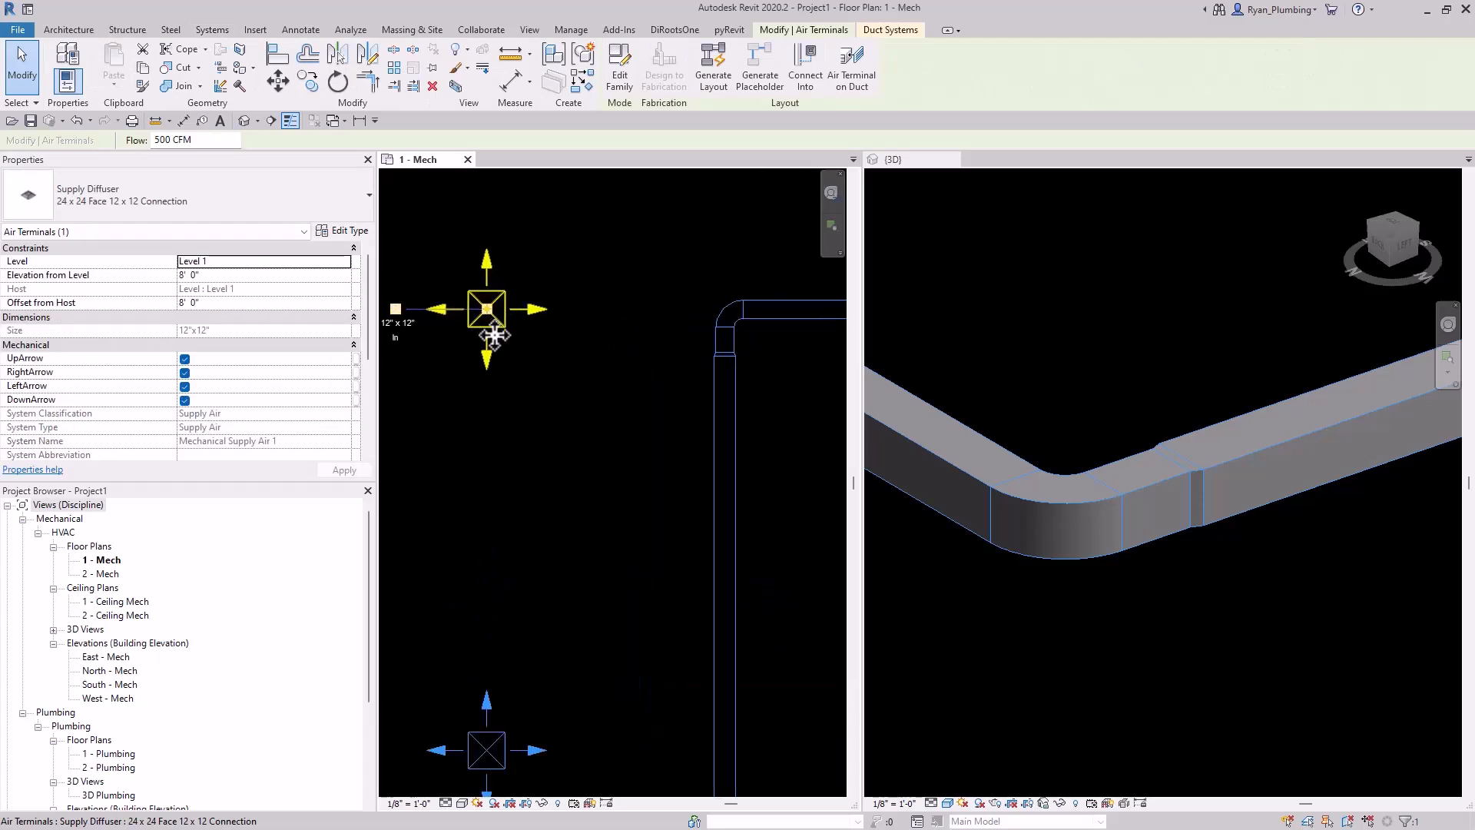
pyautogui.scroll(-5, 1117, 451)
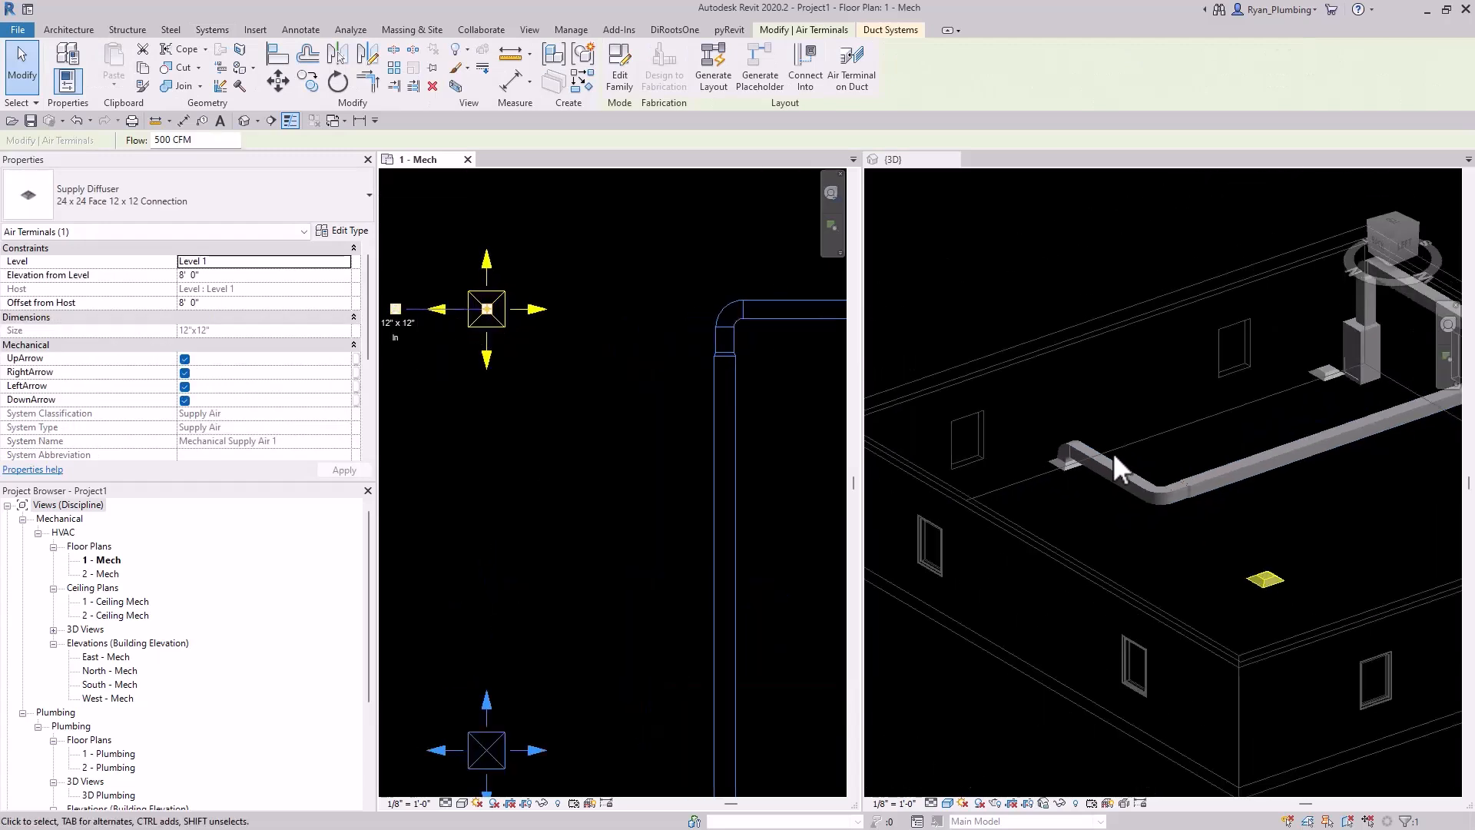
pyautogui.click(396, 308)
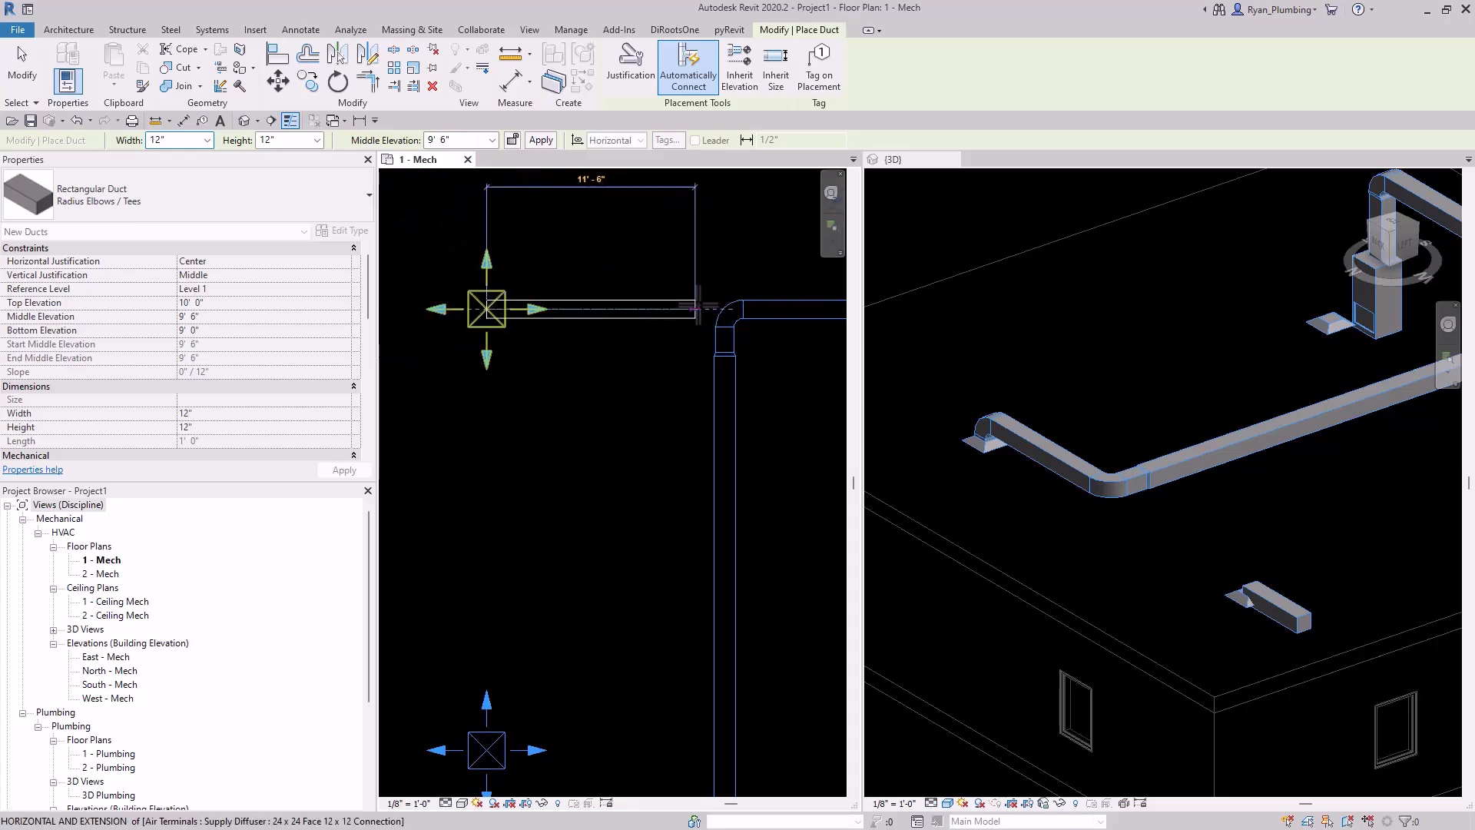
pyautogui.click(722, 307)
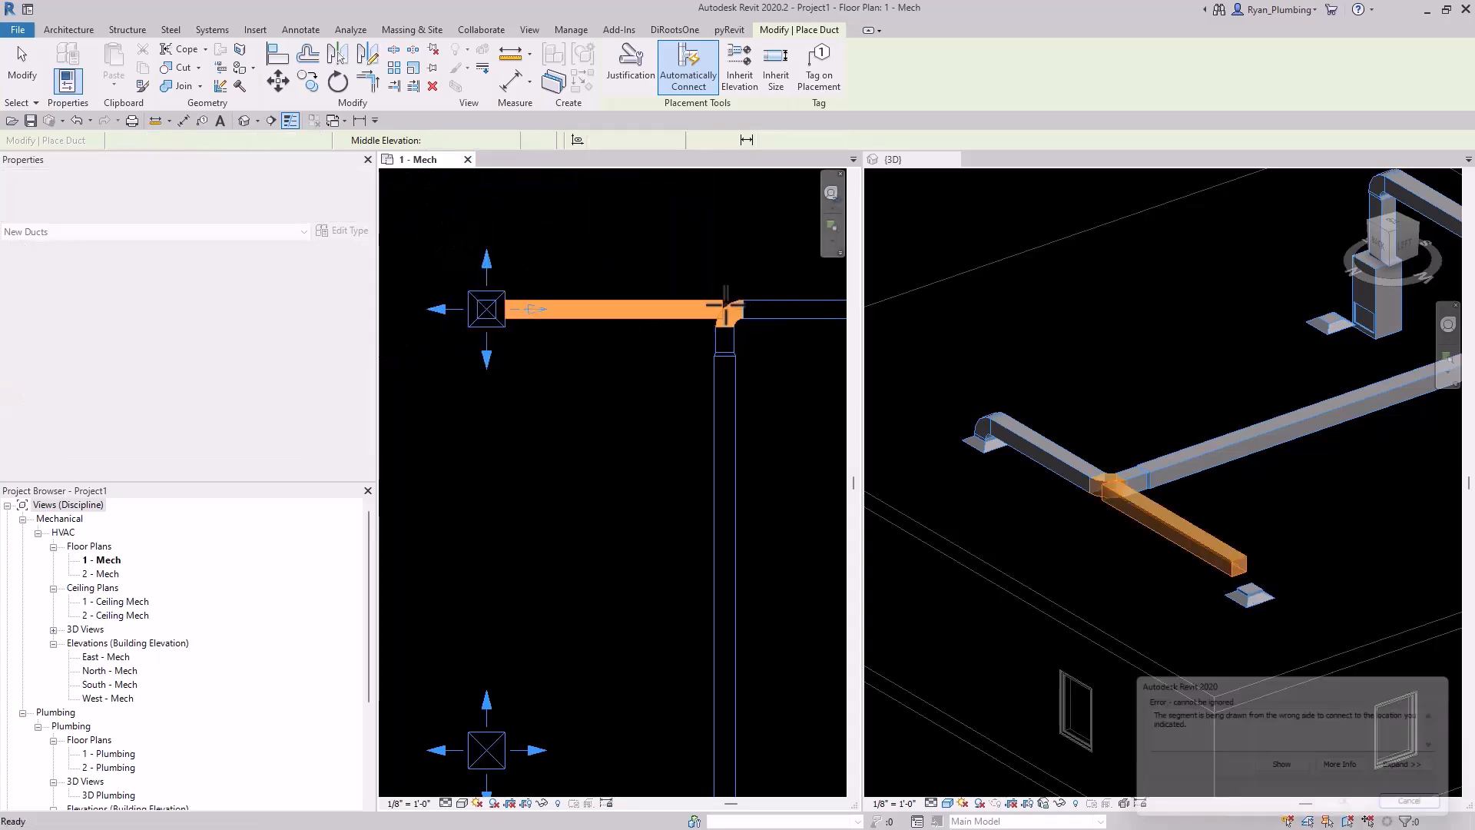
pyautogui.click(1442, 811)
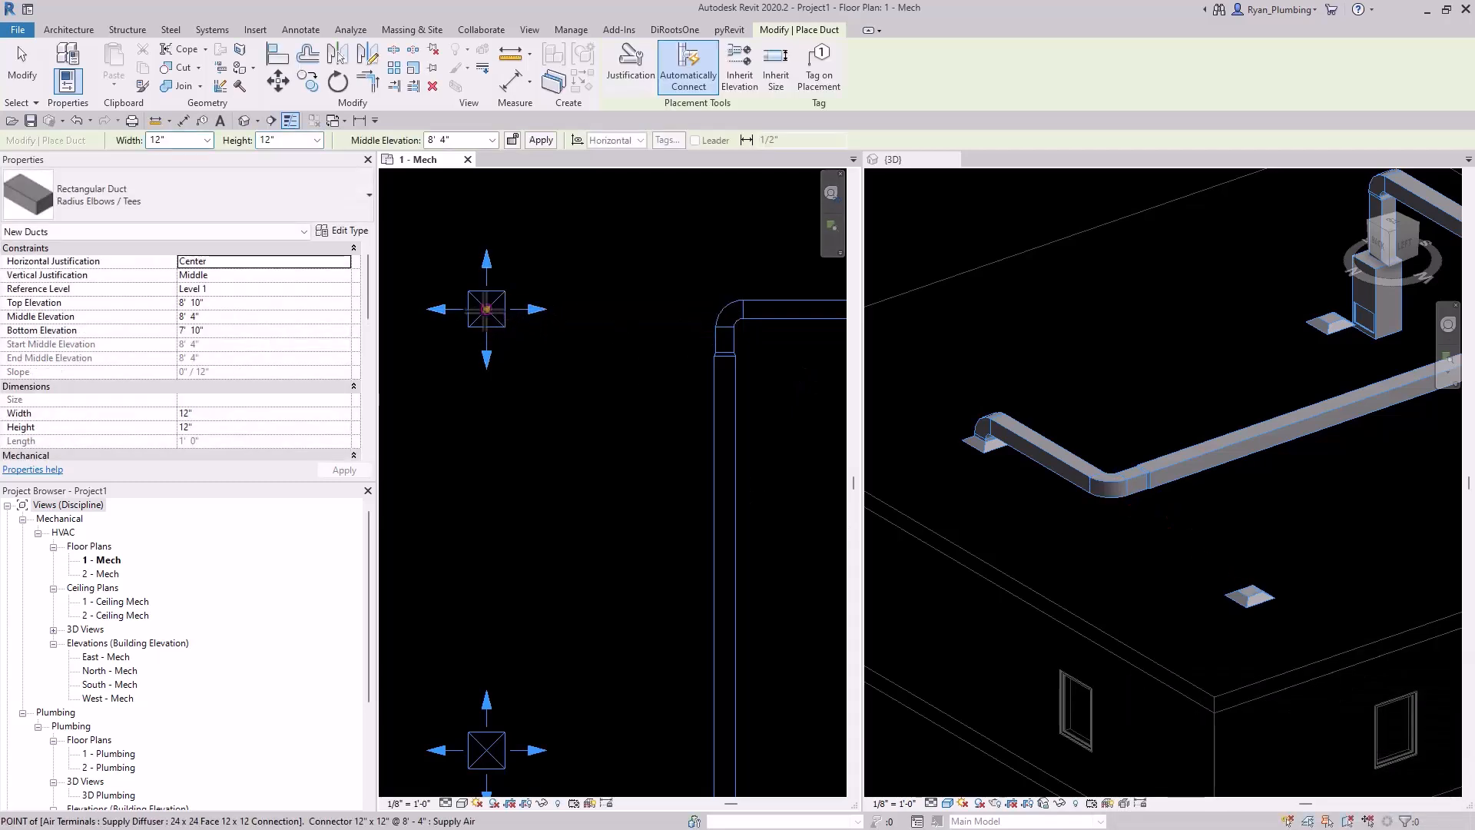
# Draw a 12" x 12" duct eastward from the northwest air terminal at the main duct's elevation, stopping short of the northern elbow.
pyautogui.click(486, 308)
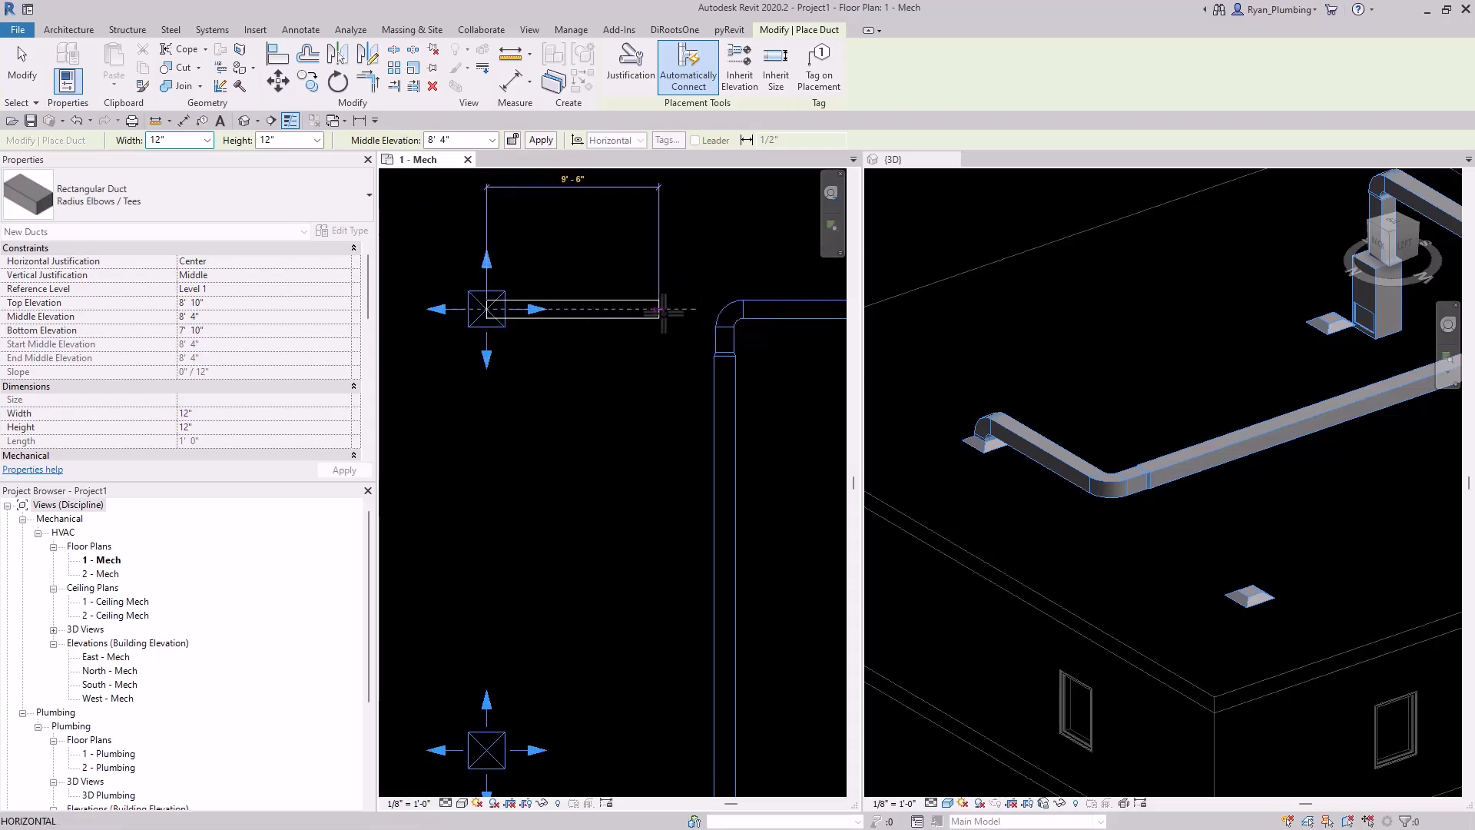
pyautogui.click(460, 139)
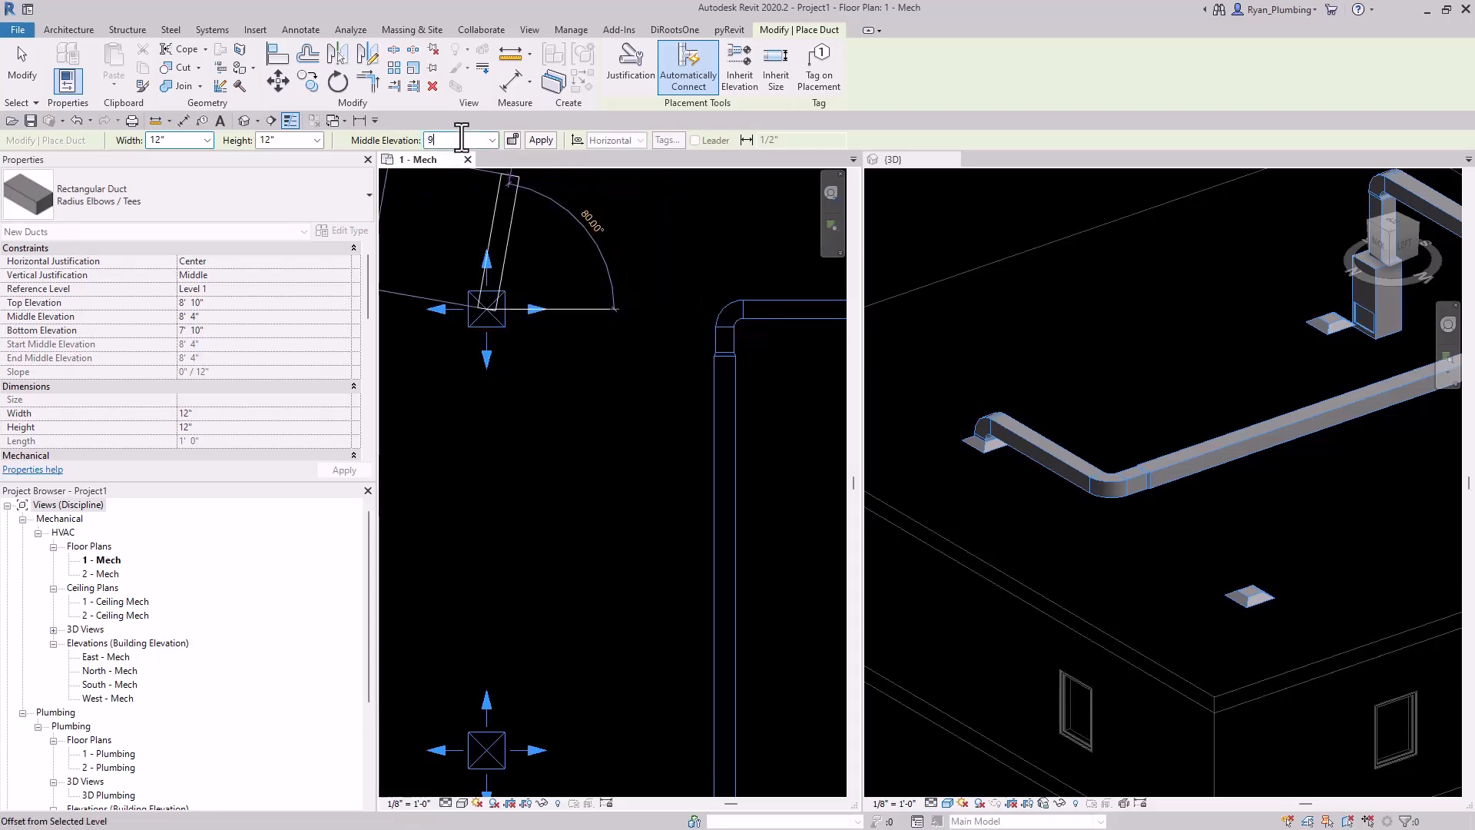
pyautogui.click(640, 309)
pyautogui.press('Escape')
pyautogui.press('Escape')
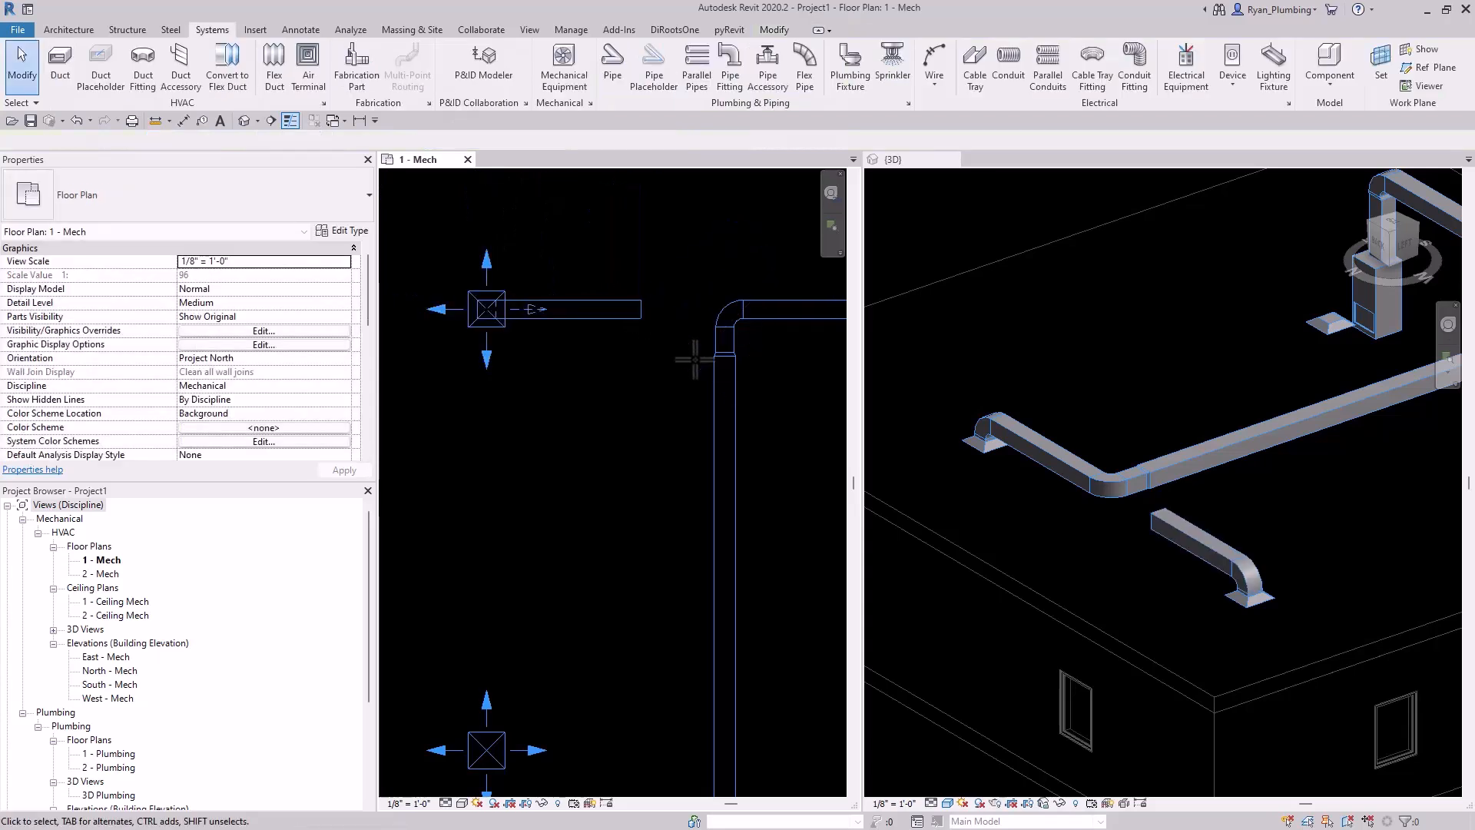
# Try converting the northern elbow into a tee with its open side facing north, and undo the conversion.
pyautogui.scroll(2, 764, 338)
pyautogui.moveTo(759, 324); pyautogui.dragTo(584, 543, button='middle')
pyautogui.scroll(1, 542, 421)
pyautogui.moveTo(579, 439); pyautogui.dragTo(595, 453, button='middle')
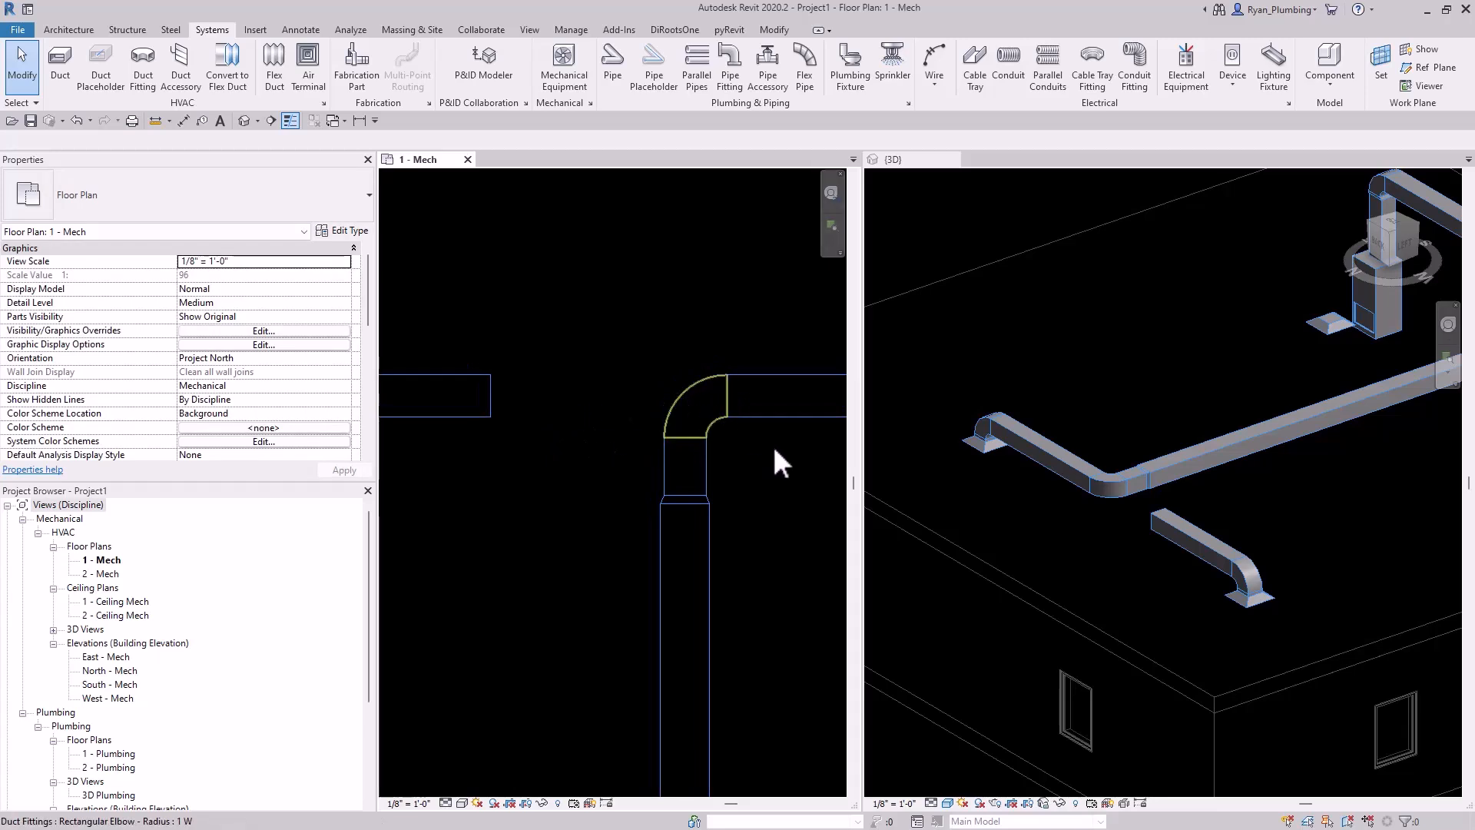
pyautogui.click(744, 423)
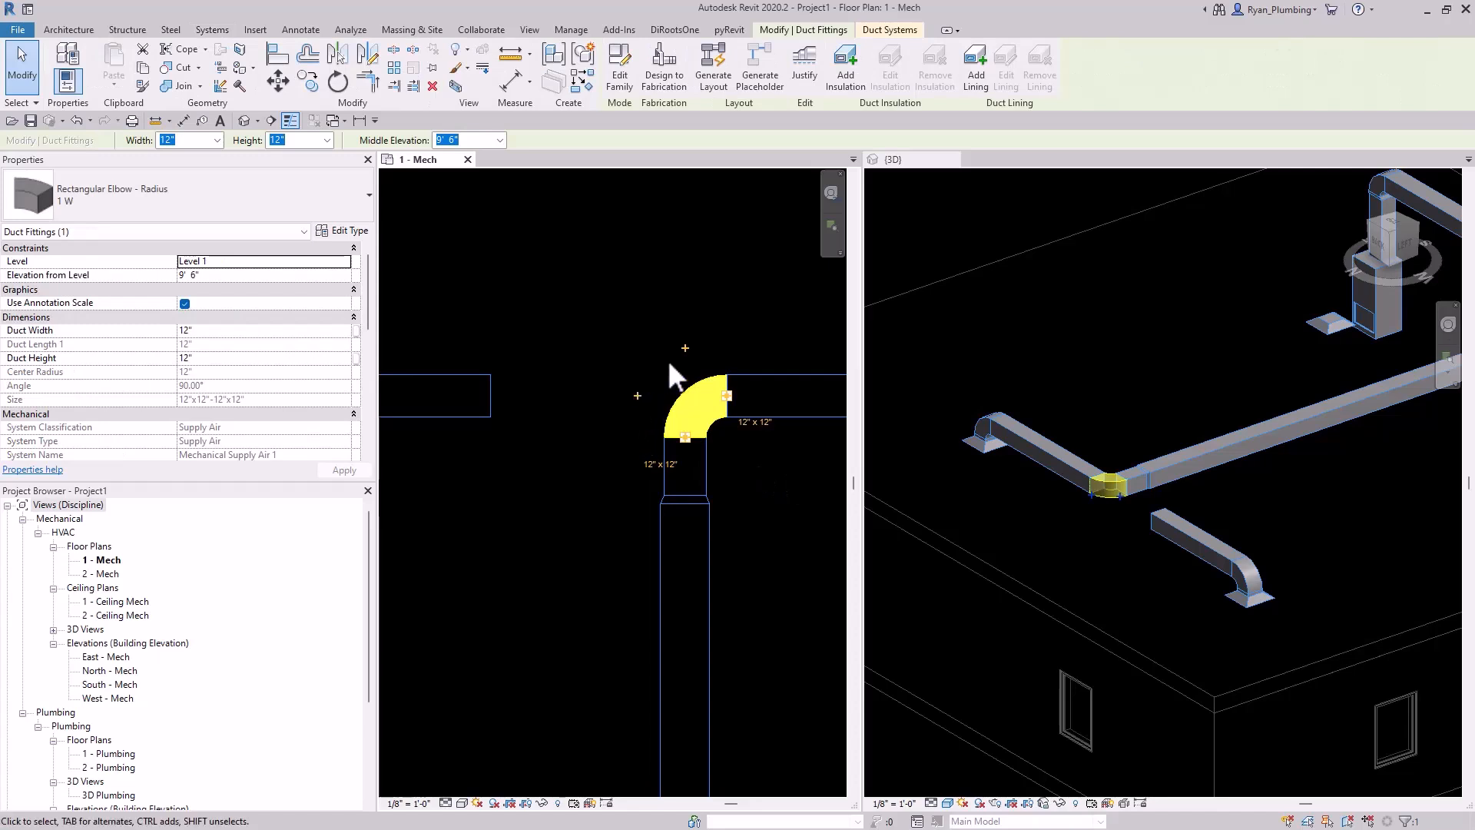
pyautogui.click(685, 348)
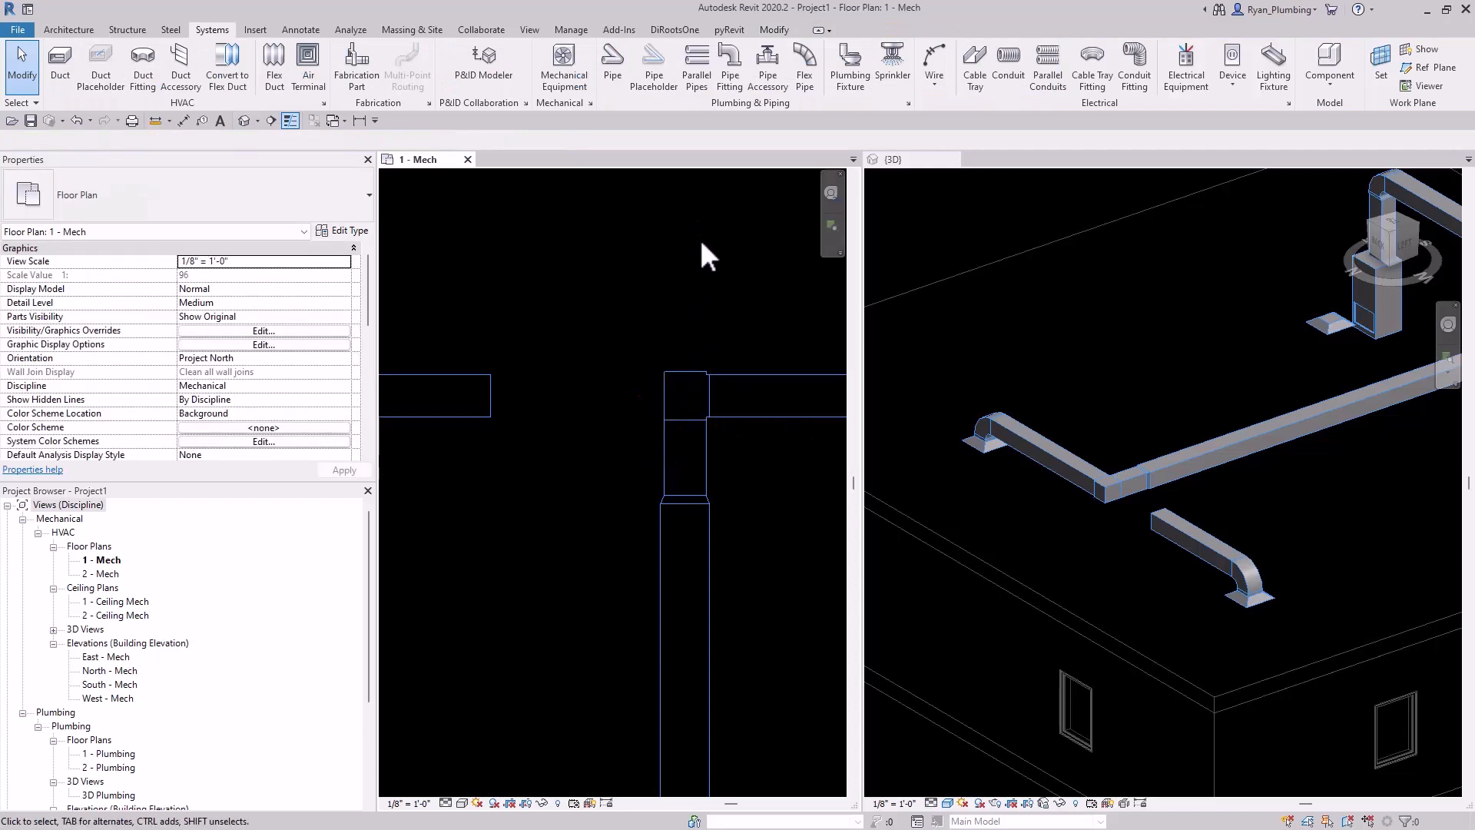
pyautogui.hotkey('ctrl', 'z')
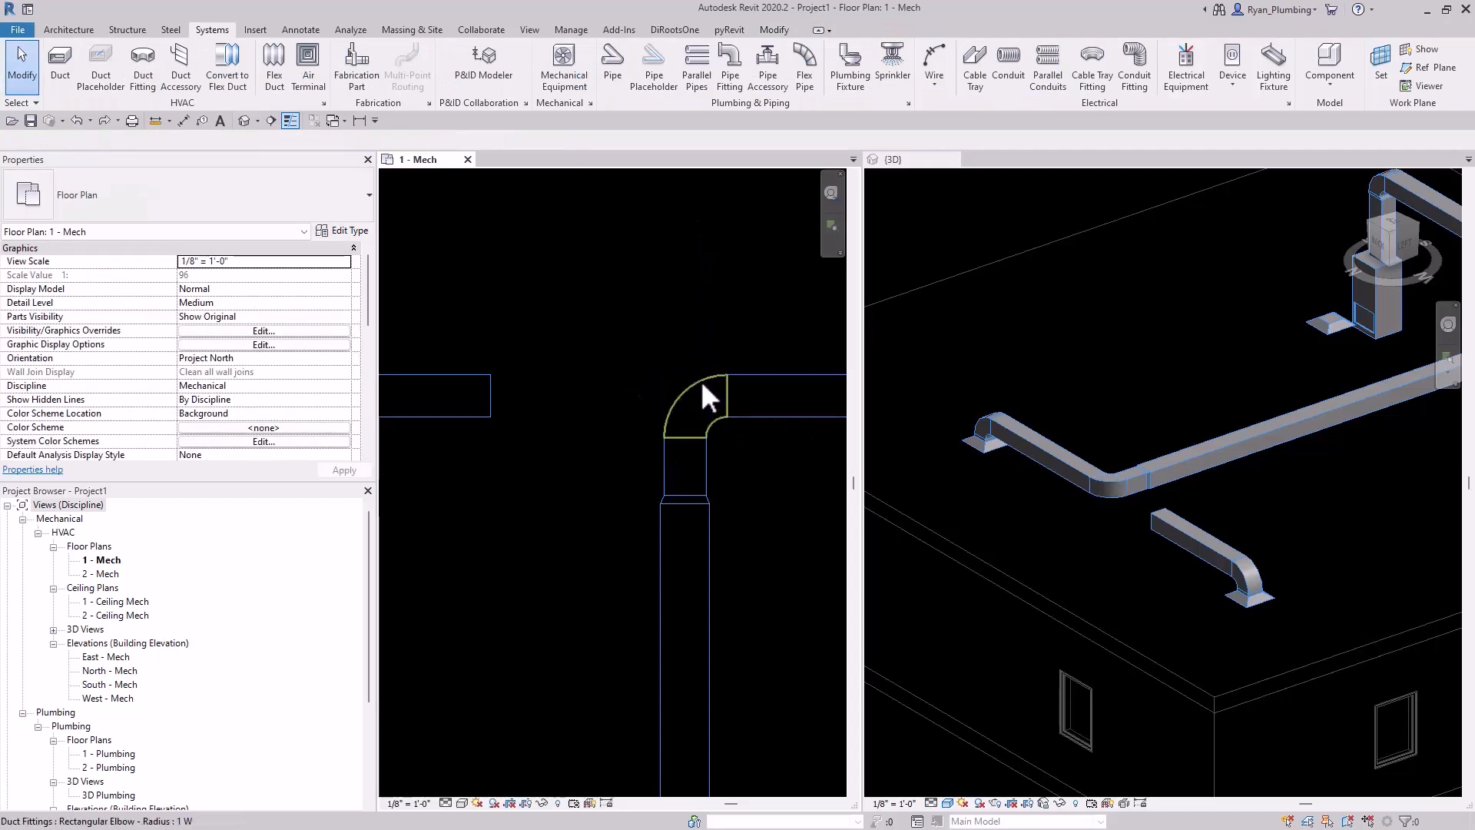
# Convert the northern elbow into a tee opening west and extend the northwest branch duct east to connect to it.
pyautogui.click(628, 413)
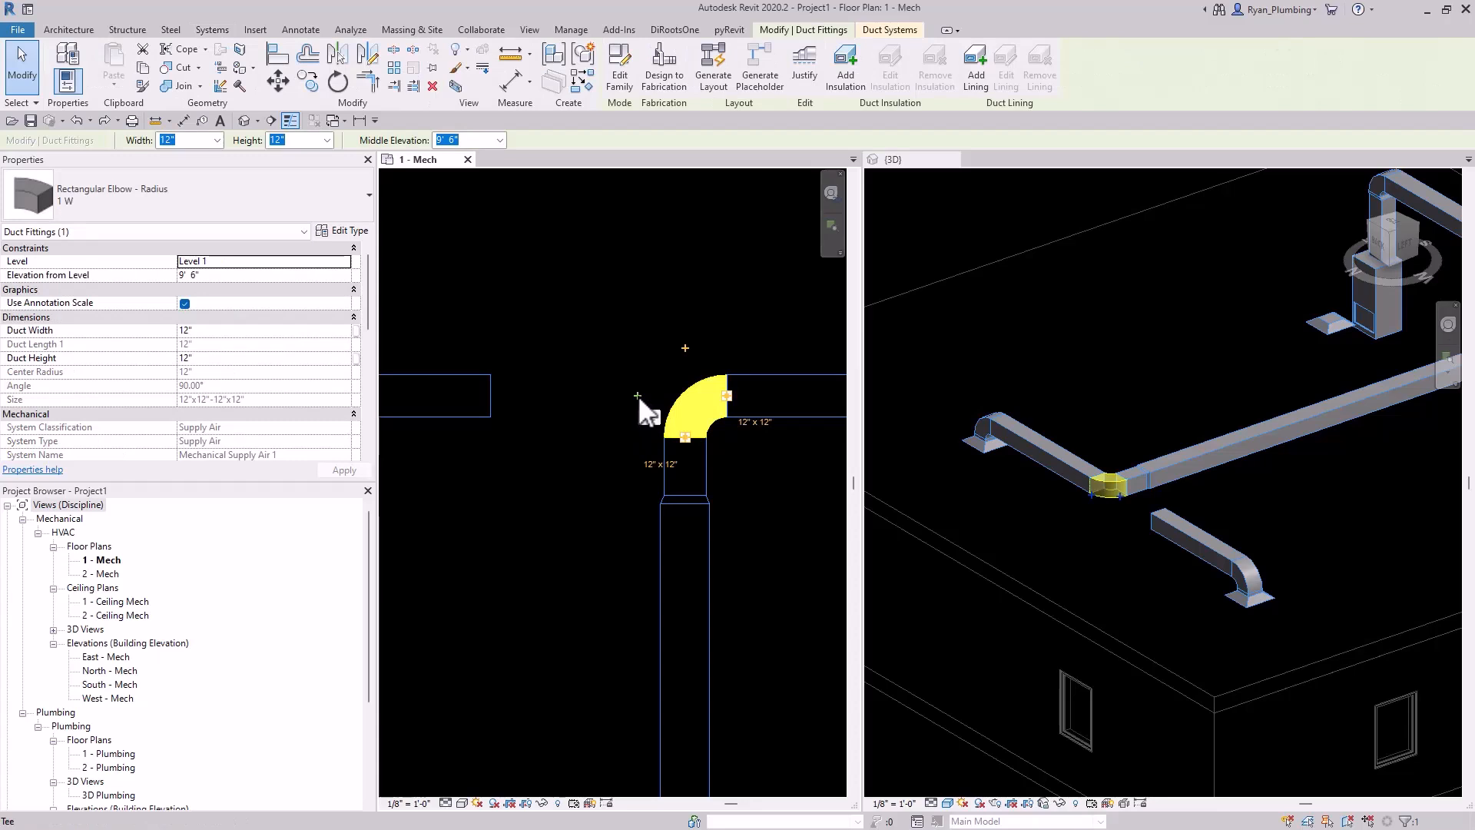
pyautogui.click(637, 395)
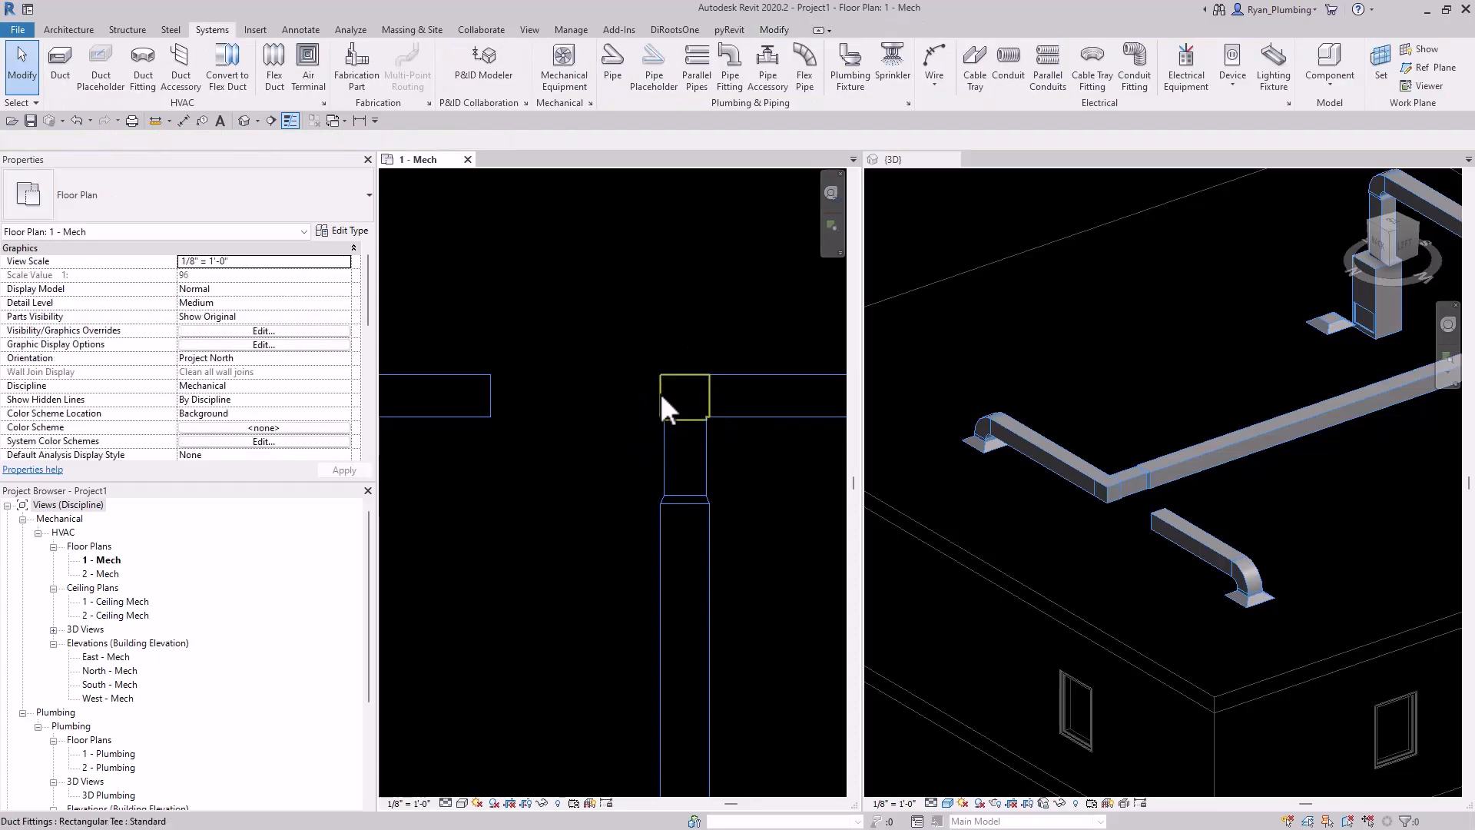
pyautogui.scroll(-1, 660, 392)
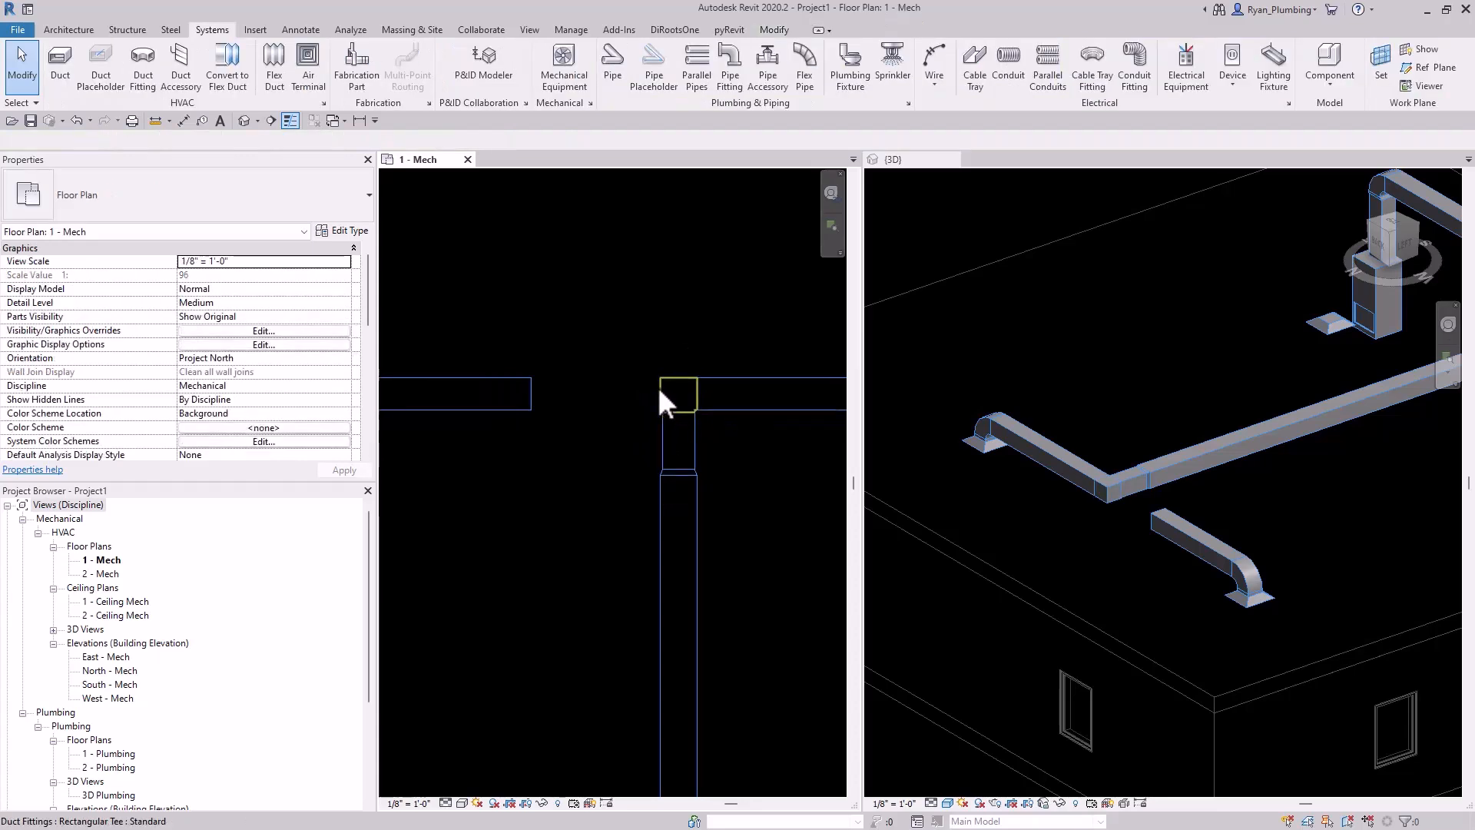
pyautogui.click(565, 395)
pyautogui.moveTo(563, 392); pyautogui.dragTo(661, 392)
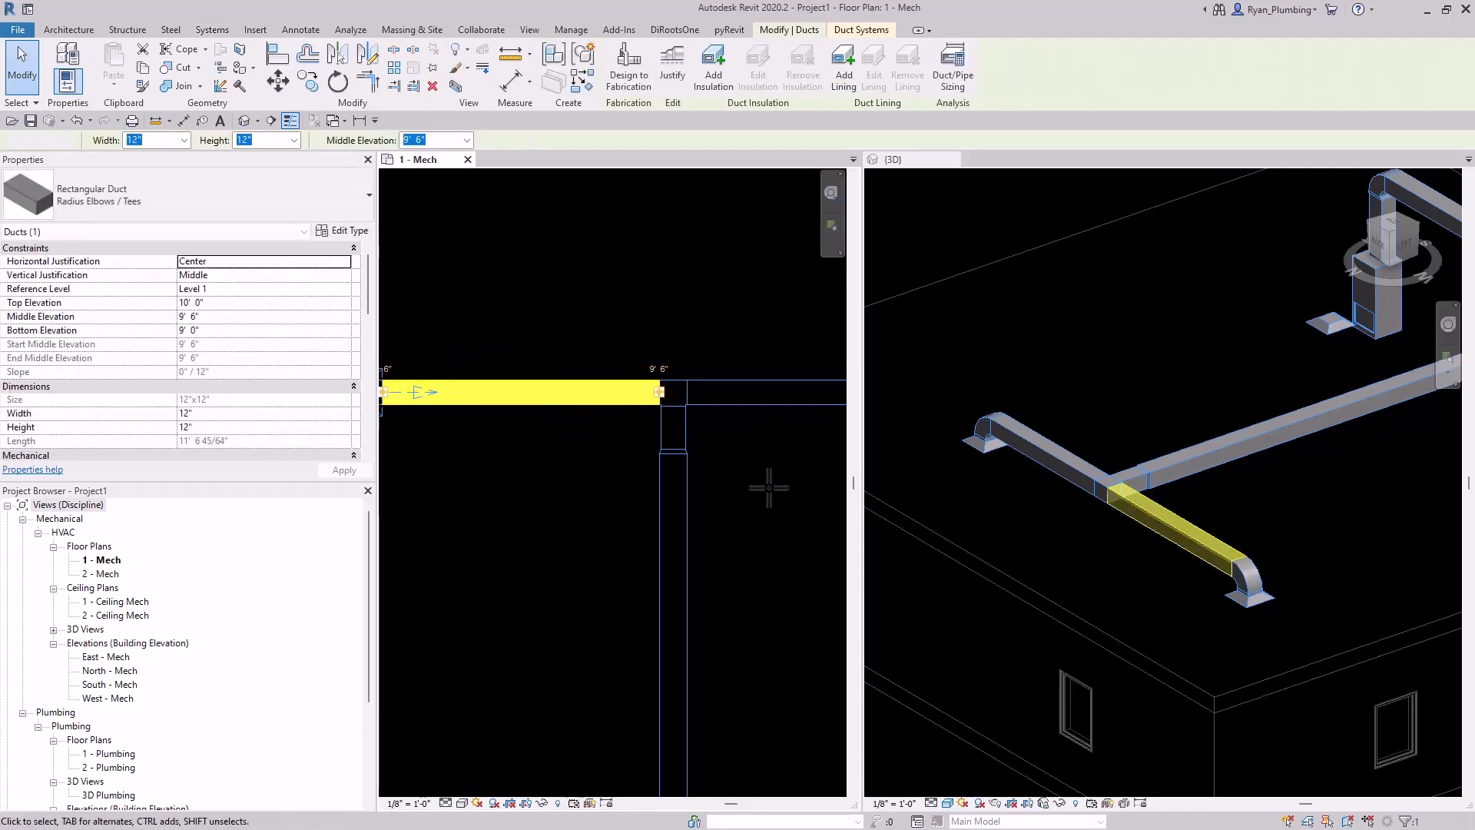
pyautogui.press('Escape')
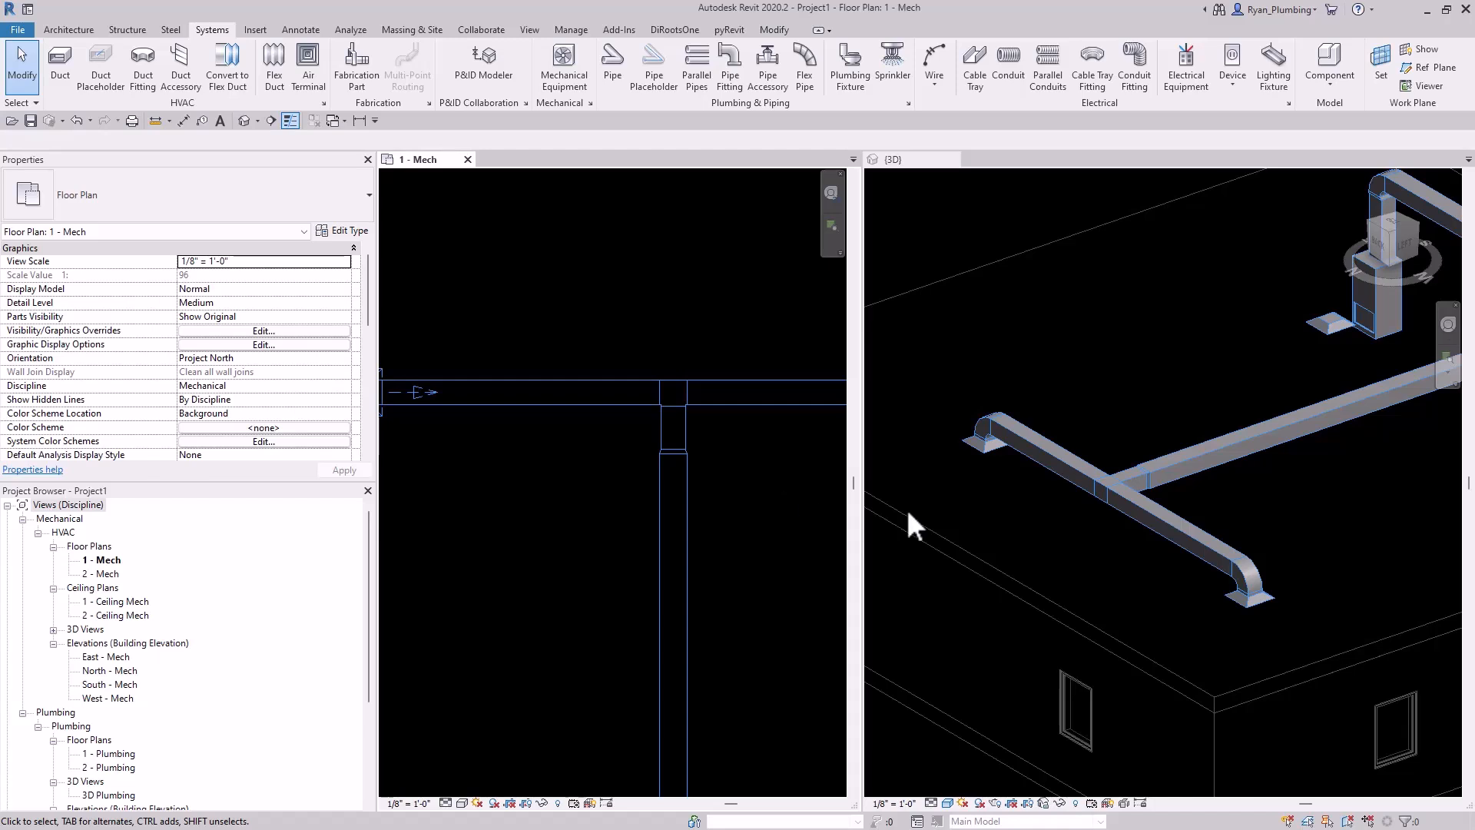
# Delete the short 12" x 12" duct segment between the northern tee and the main duct's transition.
pyautogui.scroll(8, 1134, 470)
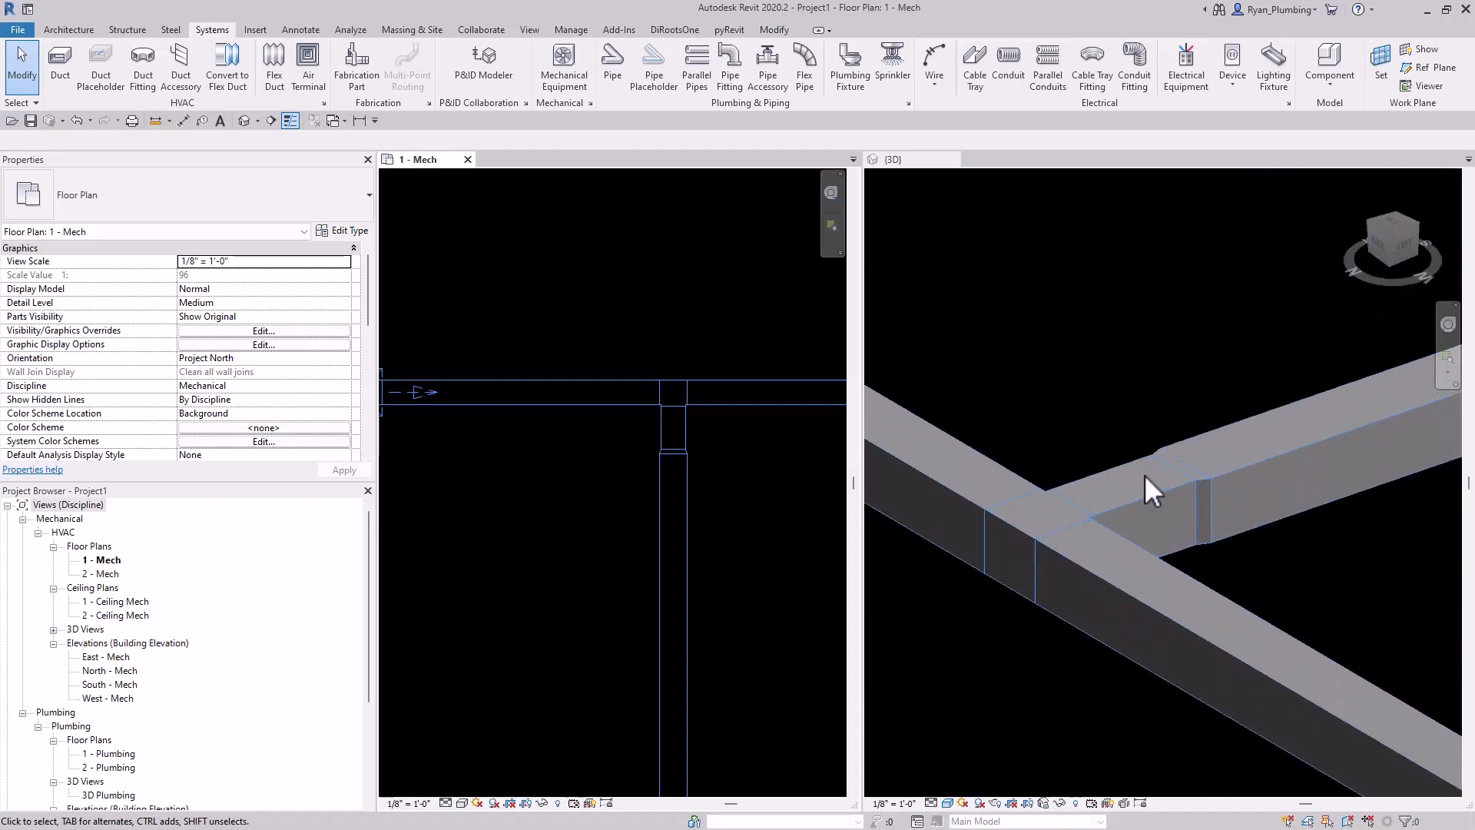
pyautogui.scroll(2, 688, 423)
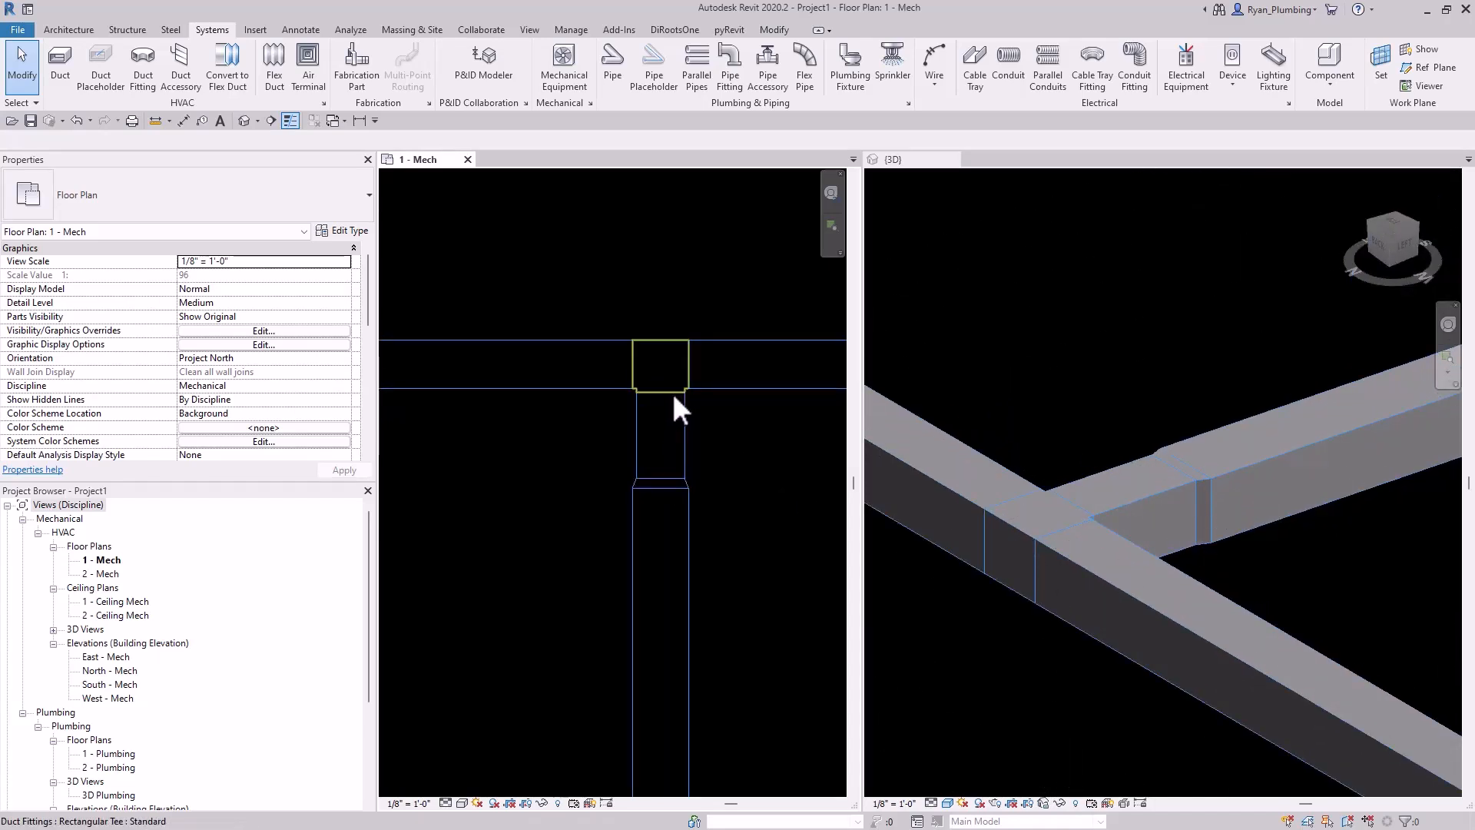
pyautogui.click(1232, 466)
pyautogui.click(1240, 470)
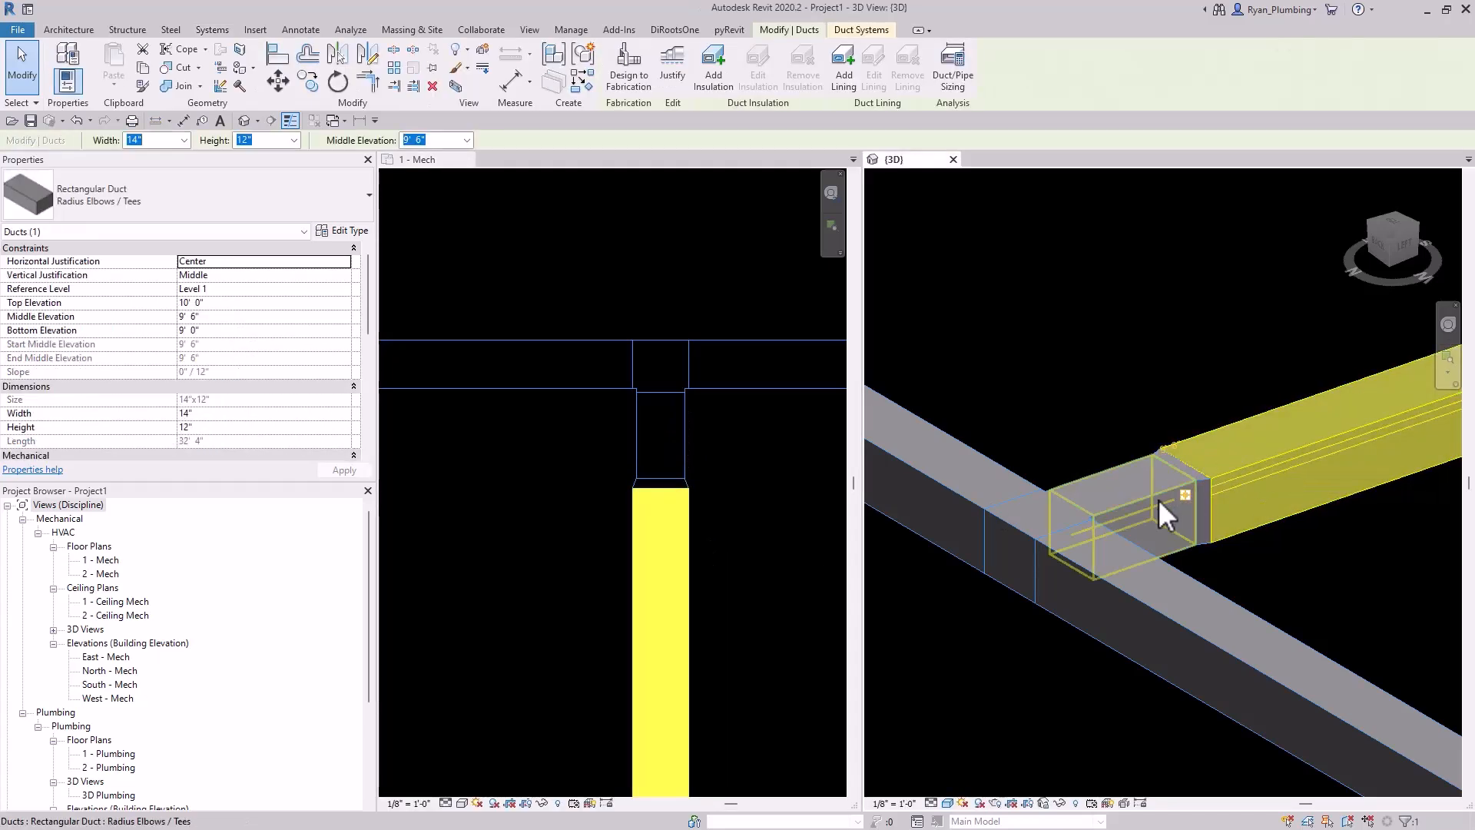
pyautogui.press('Escape')
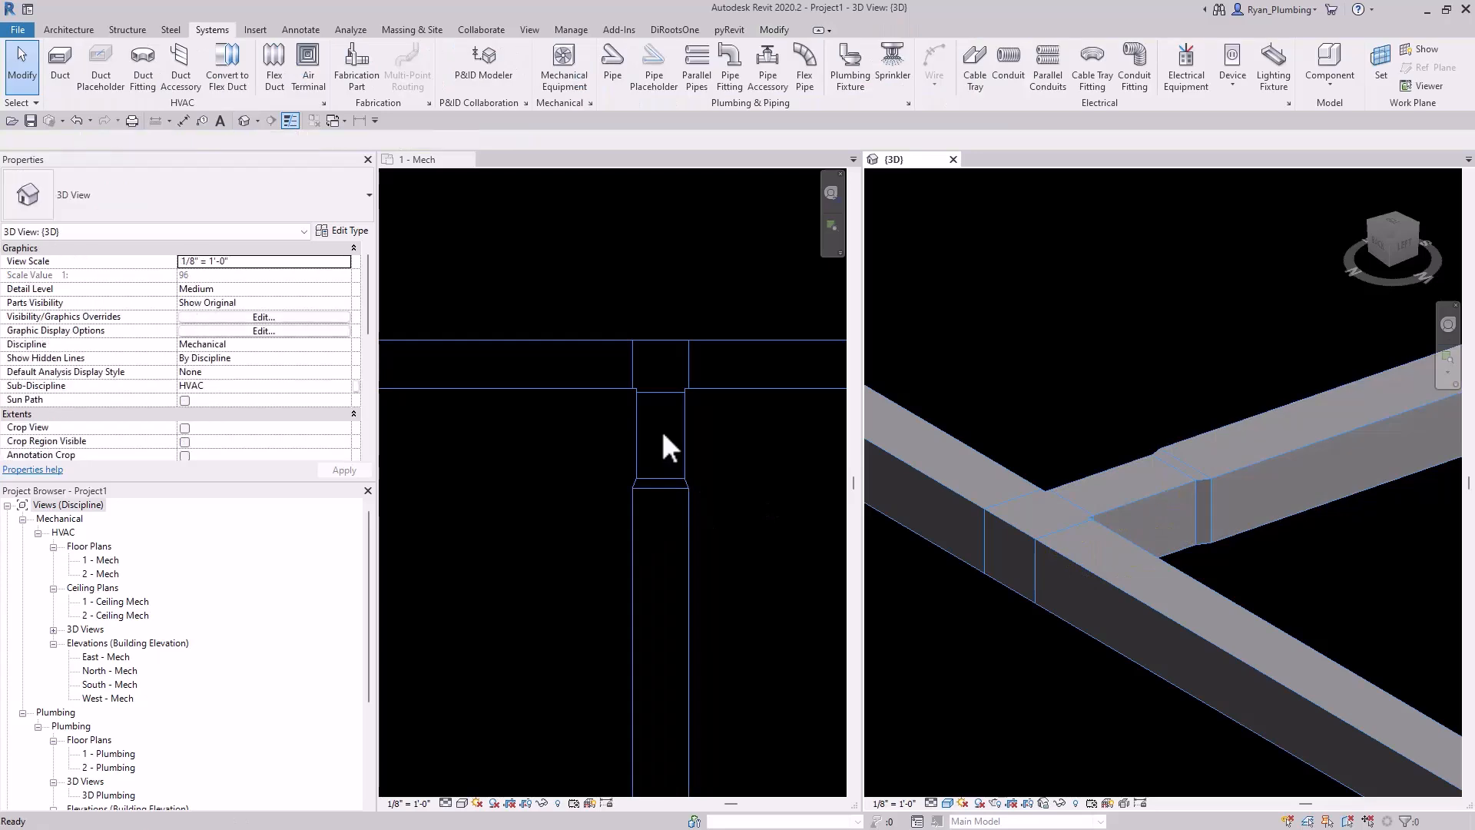
pyautogui.scroll(-2, 682, 493)
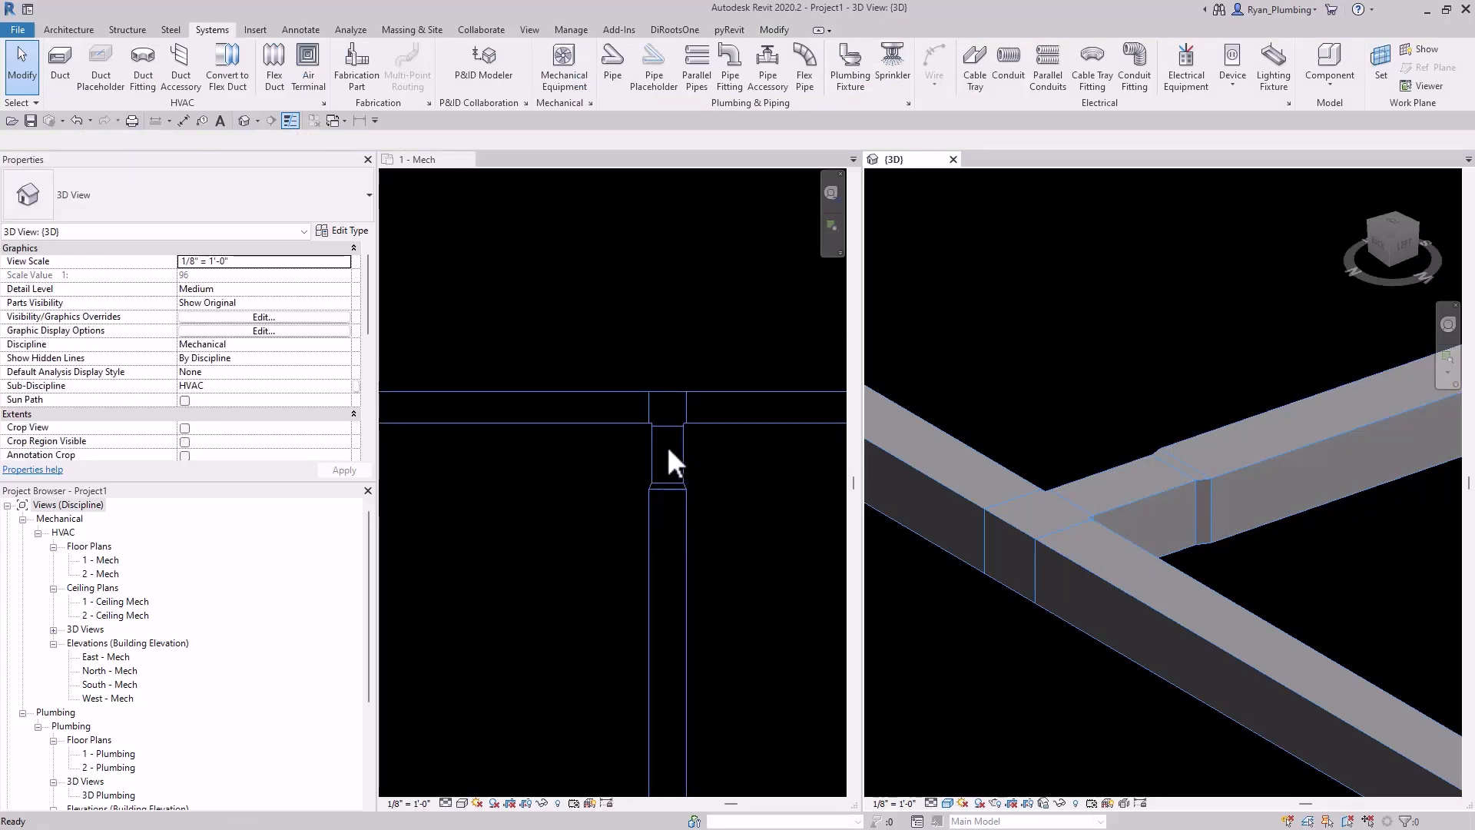
pyautogui.scroll(1, 697, 445)
pyautogui.click(690, 425)
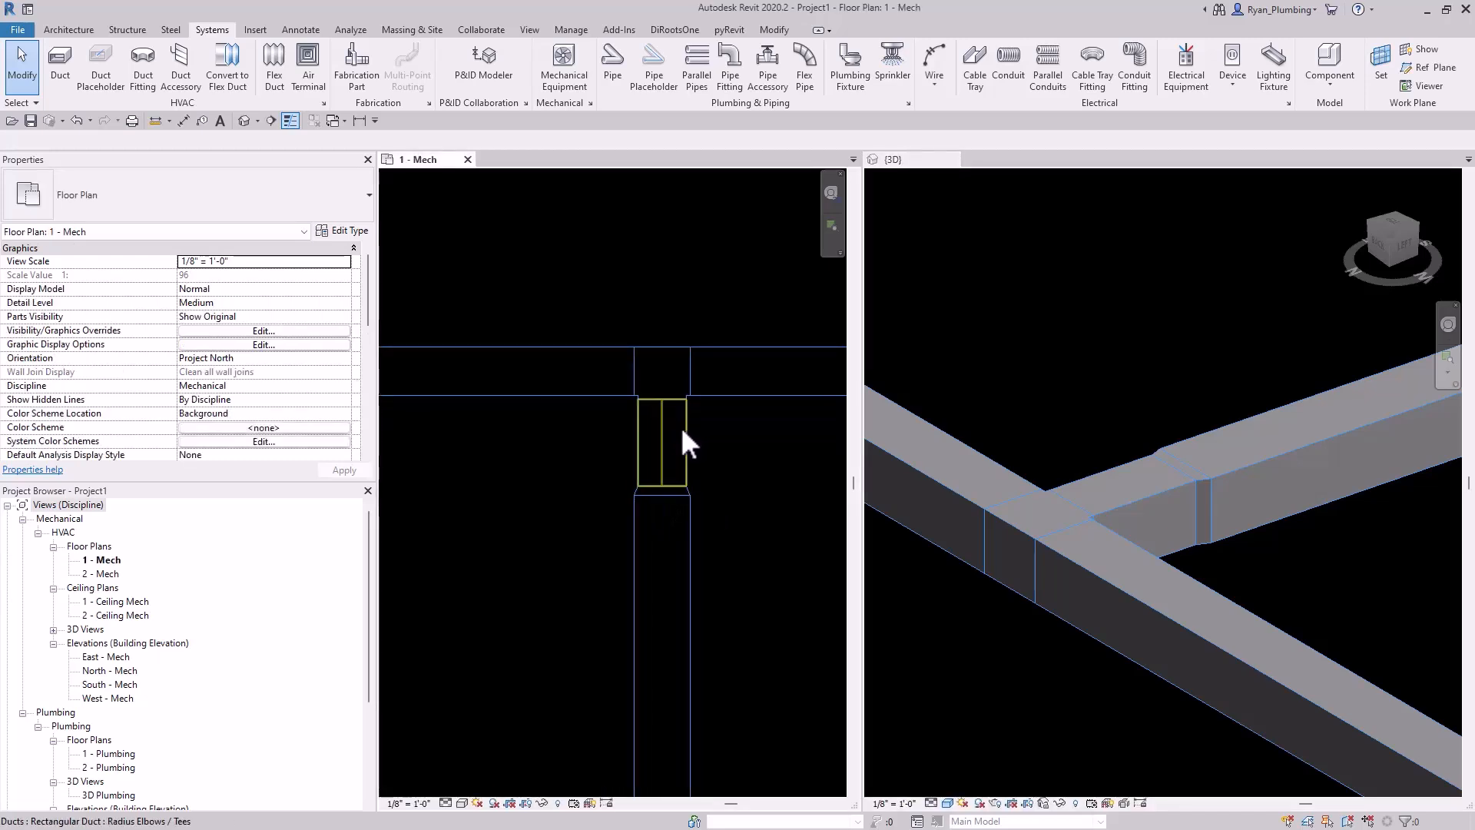
pyautogui.click(687, 430)
pyautogui.press('Delete')
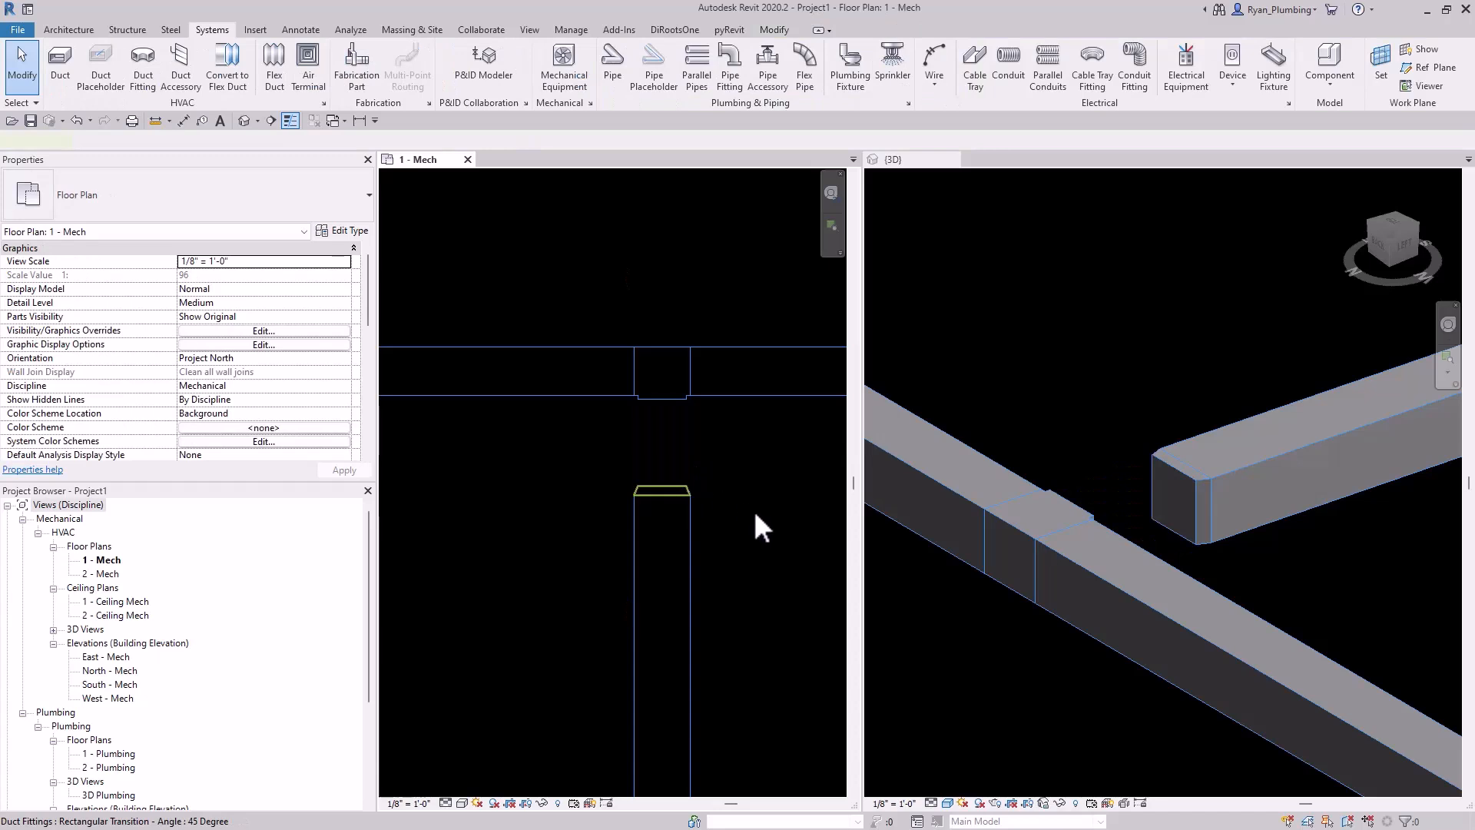
# Remove the leftover transition and extend the 14" x 12" main duct north to connect directly to the tee.
pyautogui.click(662, 495)
pyautogui.moveTo(662, 494); pyautogui.dragTo(664, 399)
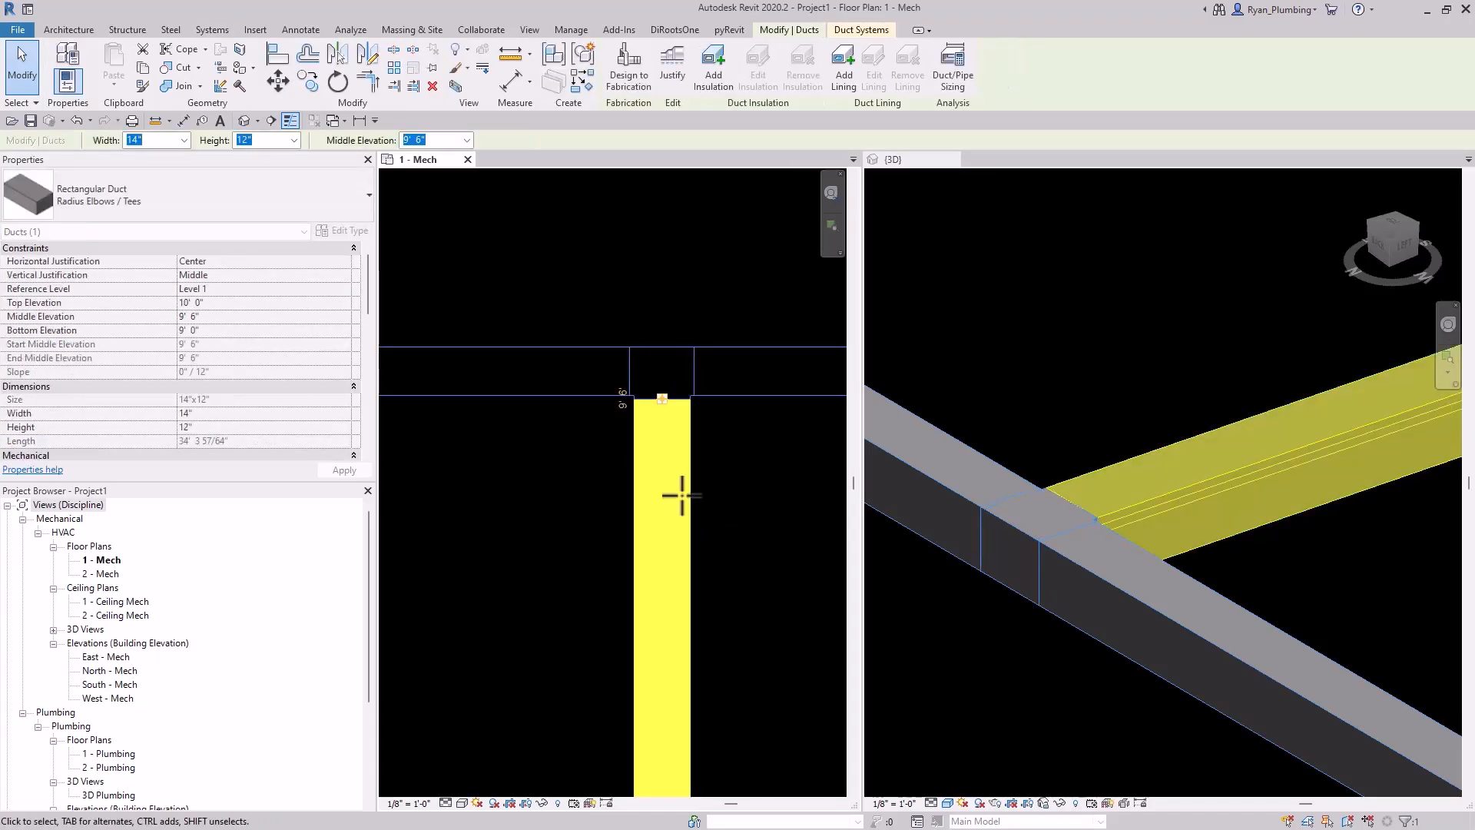
pyautogui.click(676, 333)
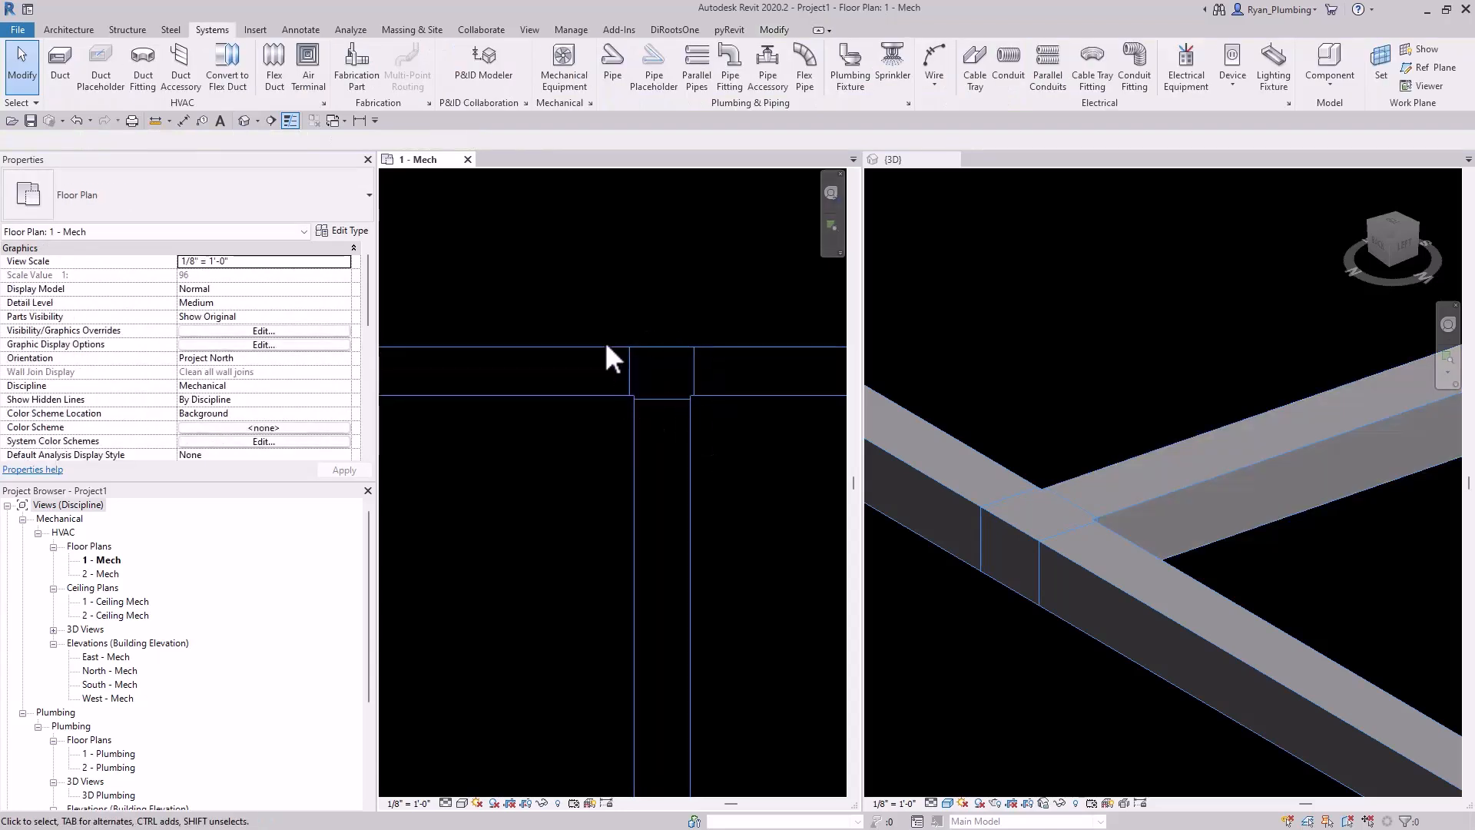
# Draw a 12" x 12" duct at 9' 6" from the southwest air terminal east into the main duct.
pyautogui.scroll(-5, 1037, 499)
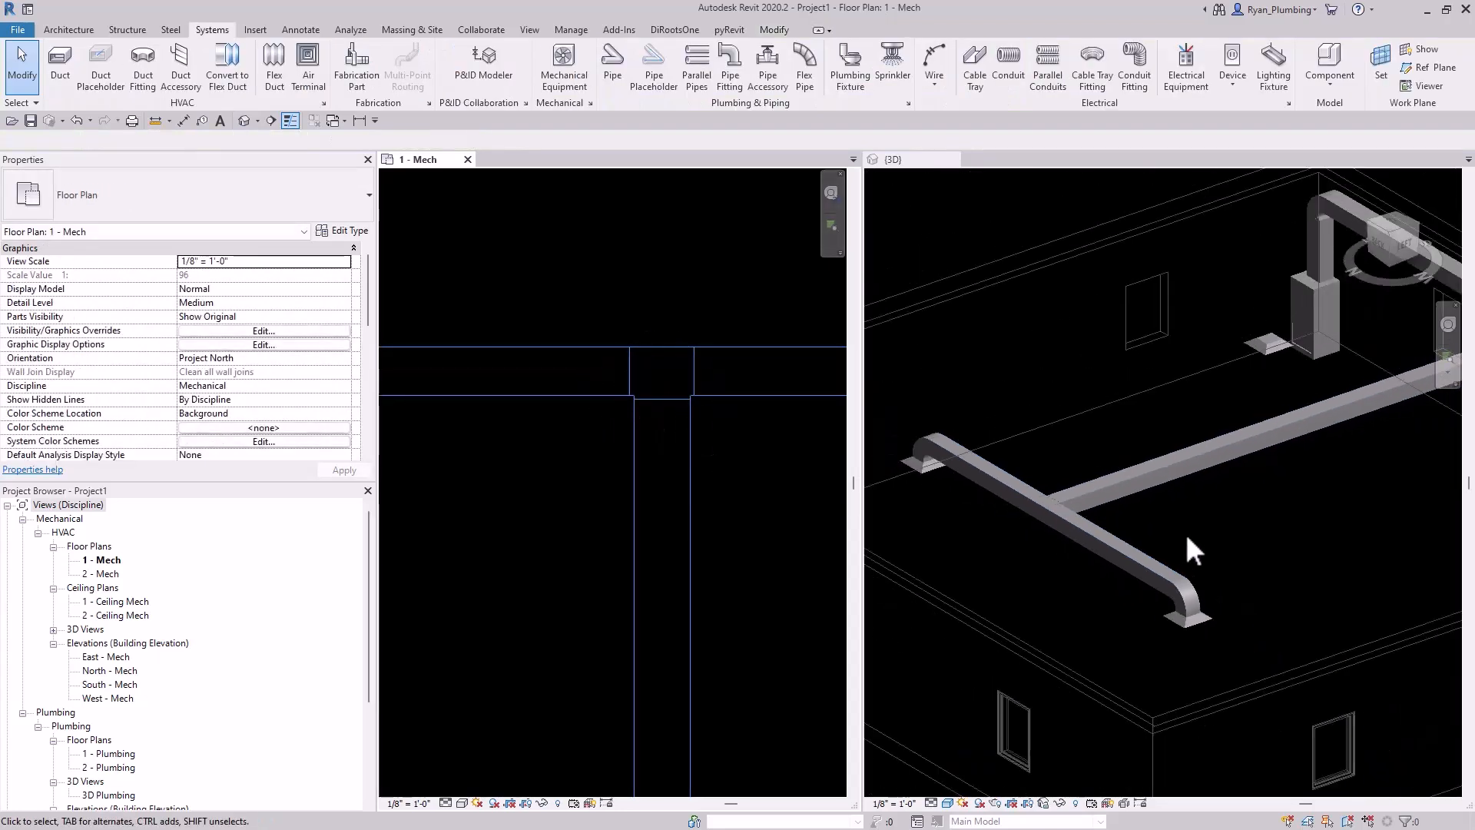
pyautogui.moveTo(1179, 517); pyautogui.dragTo(1209, 510, button='middle')
pyautogui.scroll(-1, 1063, 573)
pyautogui.moveTo(1389, 428); pyautogui.dragTo(1242, 494, button='middle')
pyautogui.scroll(1, 1241, 495)
pyautogui.scroll(-1, 1253, 507)
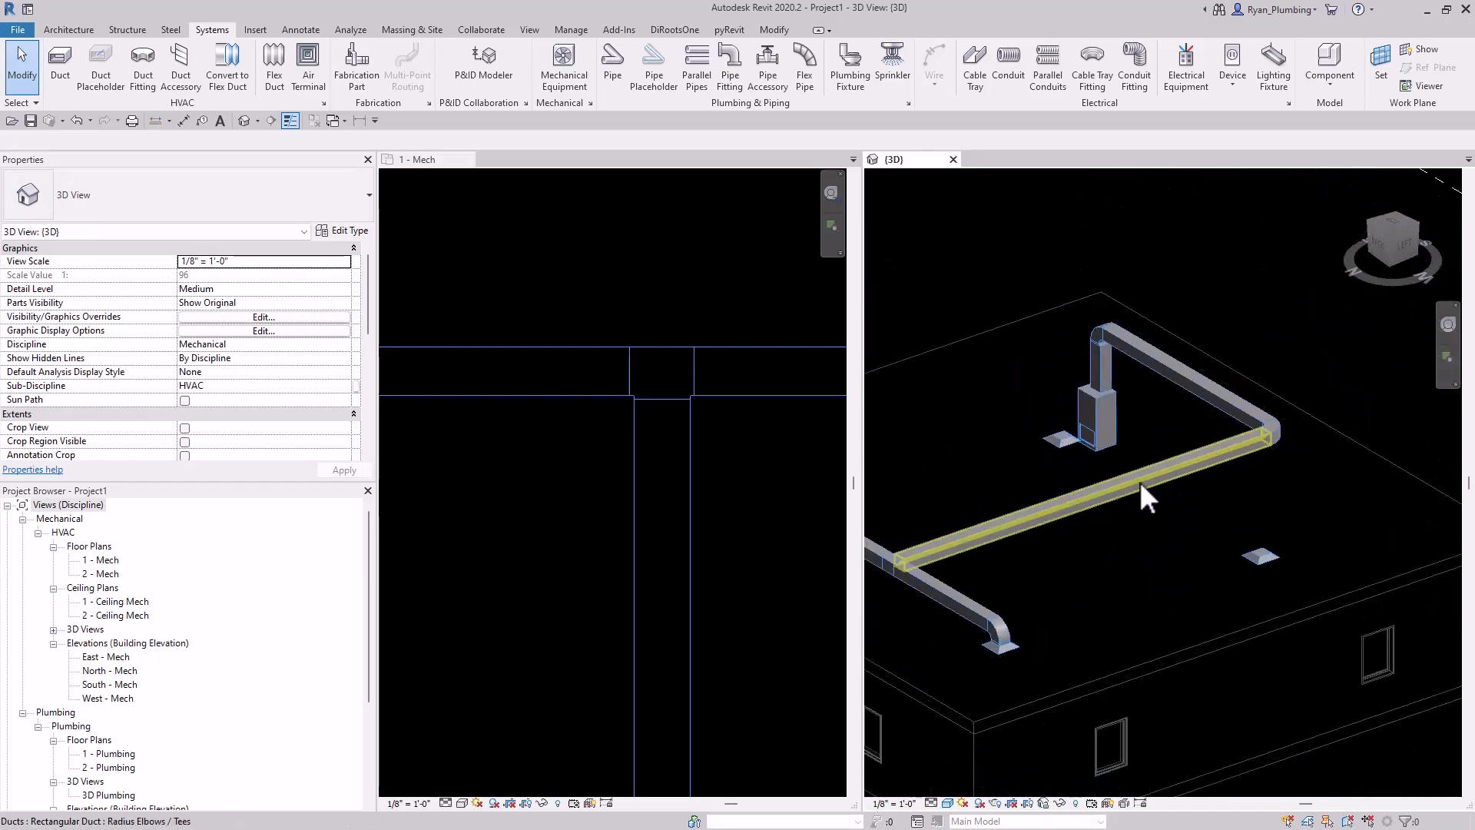
pyautogui.scroll(-4, 659, 354)
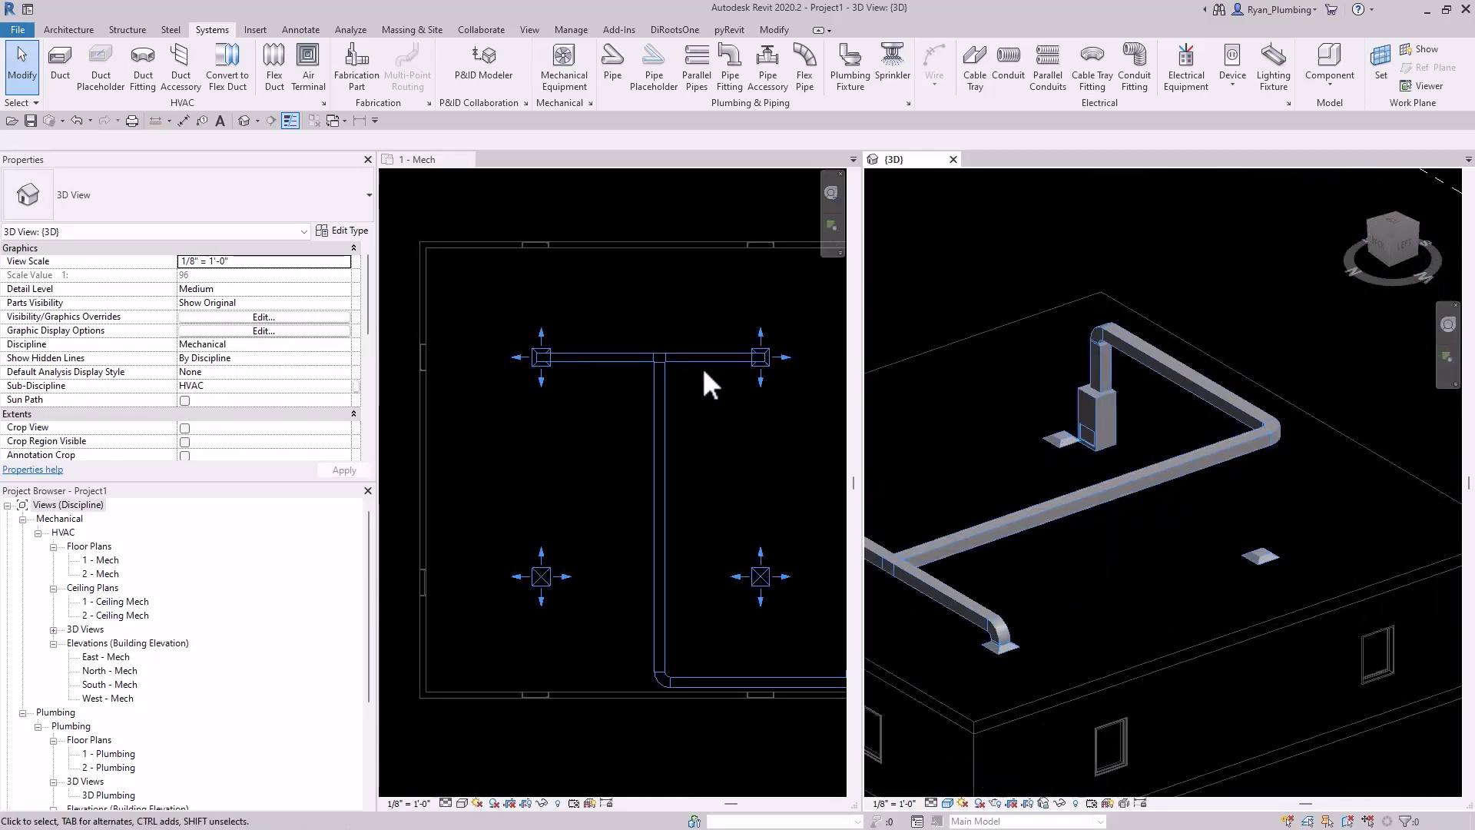
pyautogui.click(555, 593)
pyautogui.click(547, 583)
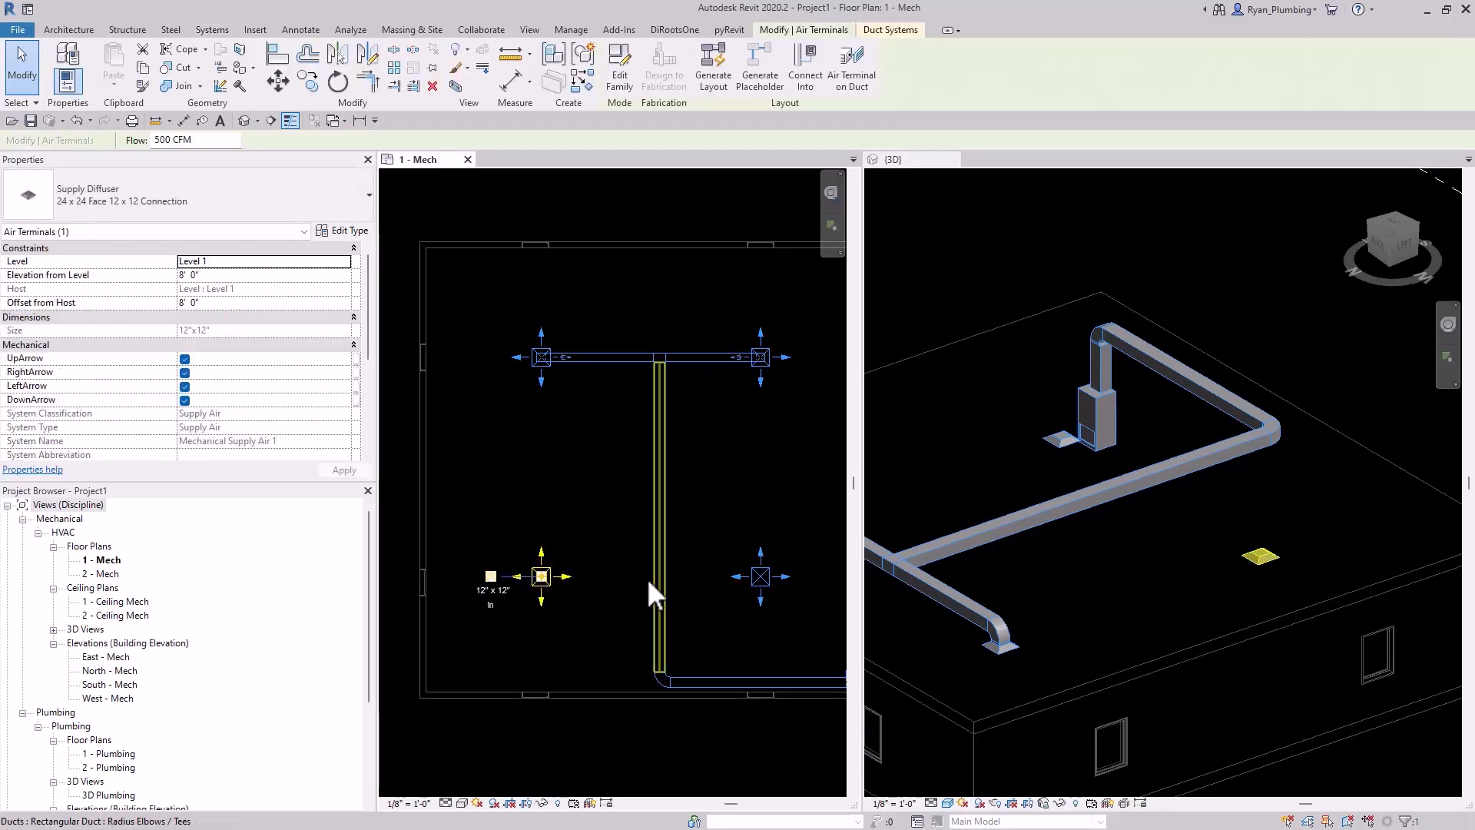
pyautogui.click(491, 576)
pyautogui.click(464, 139)
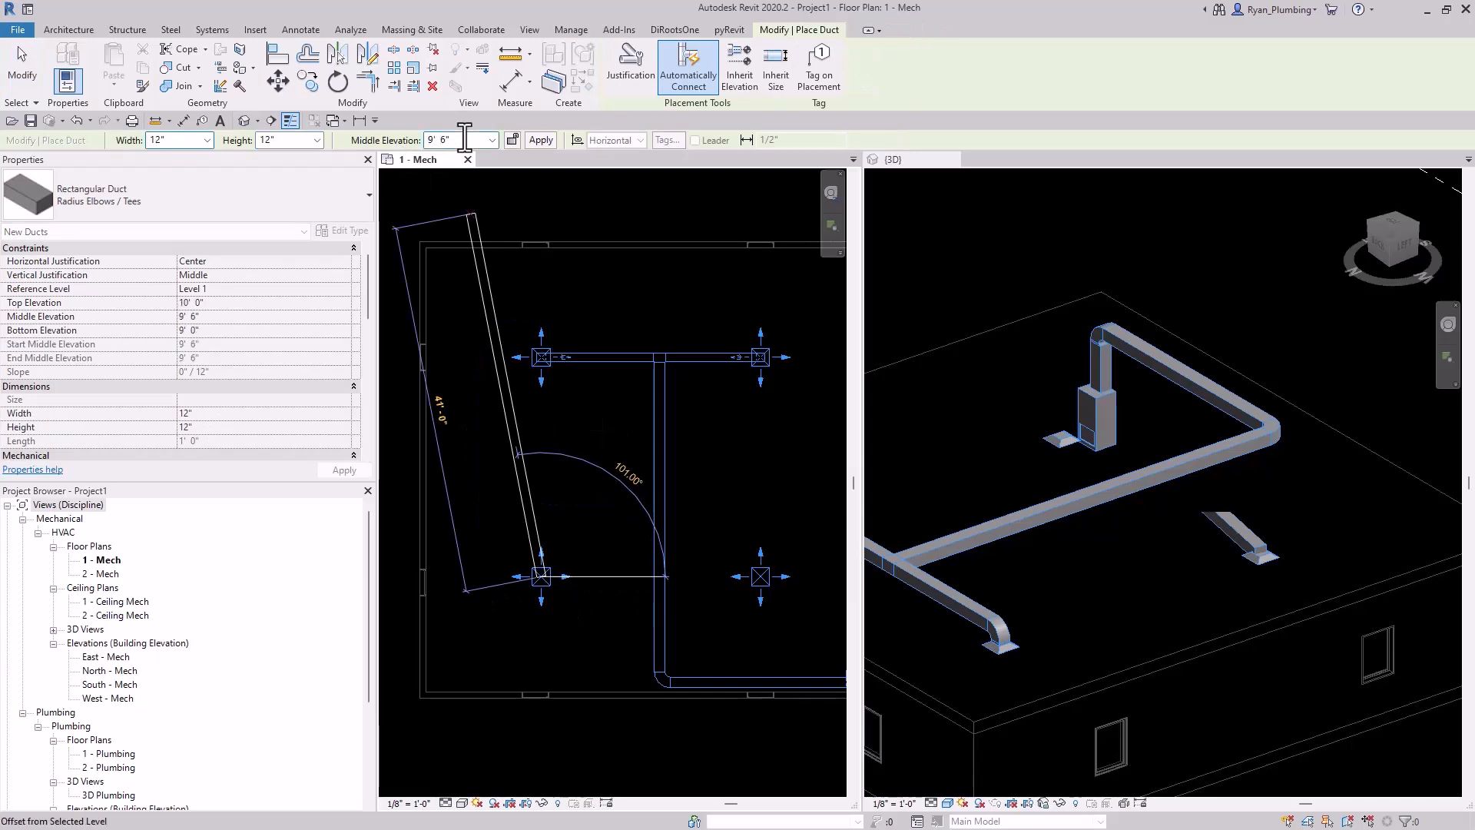
pyautogui.click(653, 576)
pyautogui.press('Escape')
pyautogui.press('Escape')
# Try to draw a 12" x 12" duct at 9' 6" from the southeast air terminal west into the main duct's southern tee.
pyautogui.scroll(2, 777, 632)
pyautogui.moveTo(778, 633); pyautogui.dragTo(739, 599, button='middle')
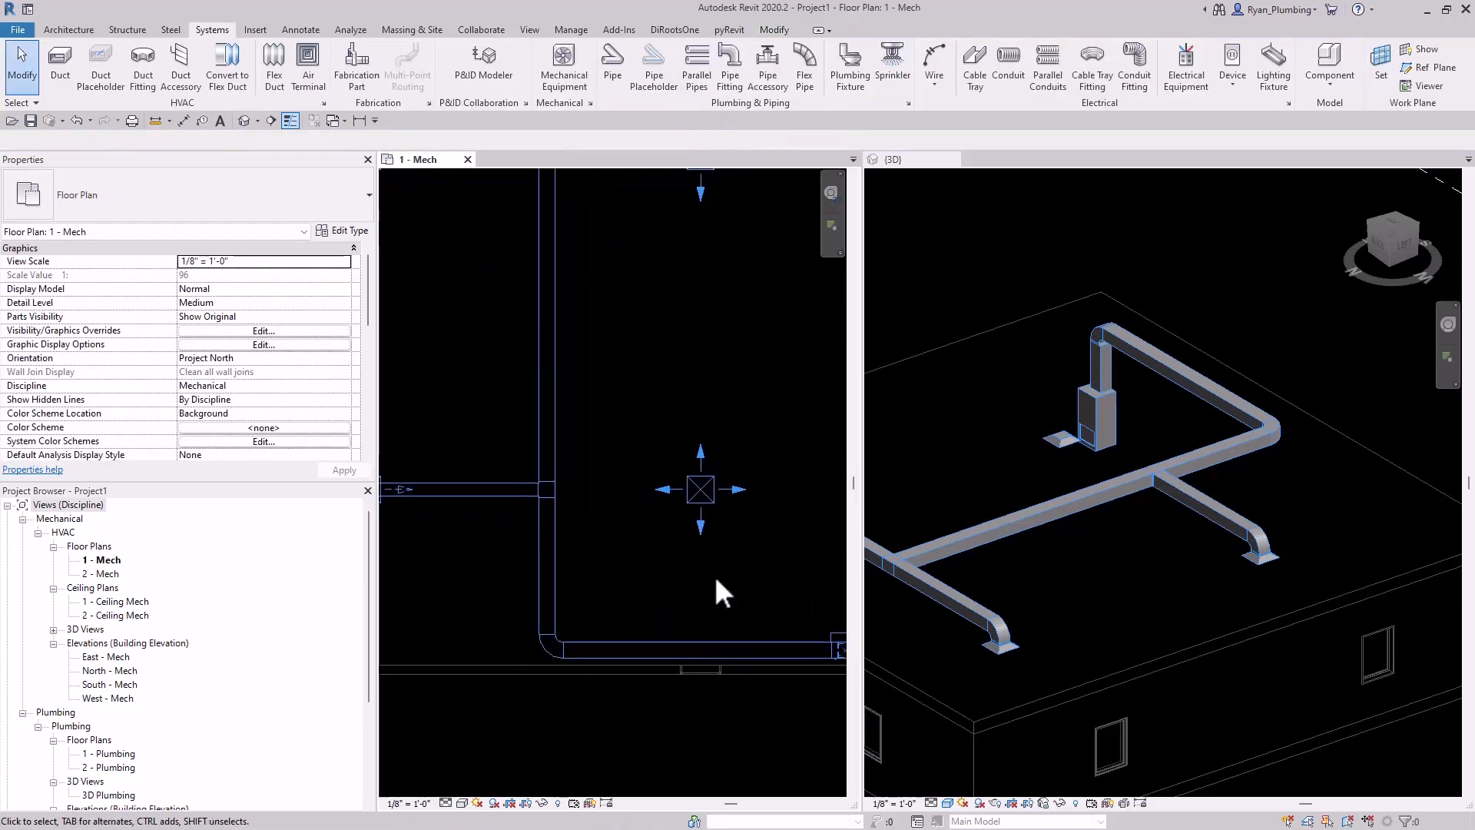
pyautogui.scroll(-2, 664, 592)
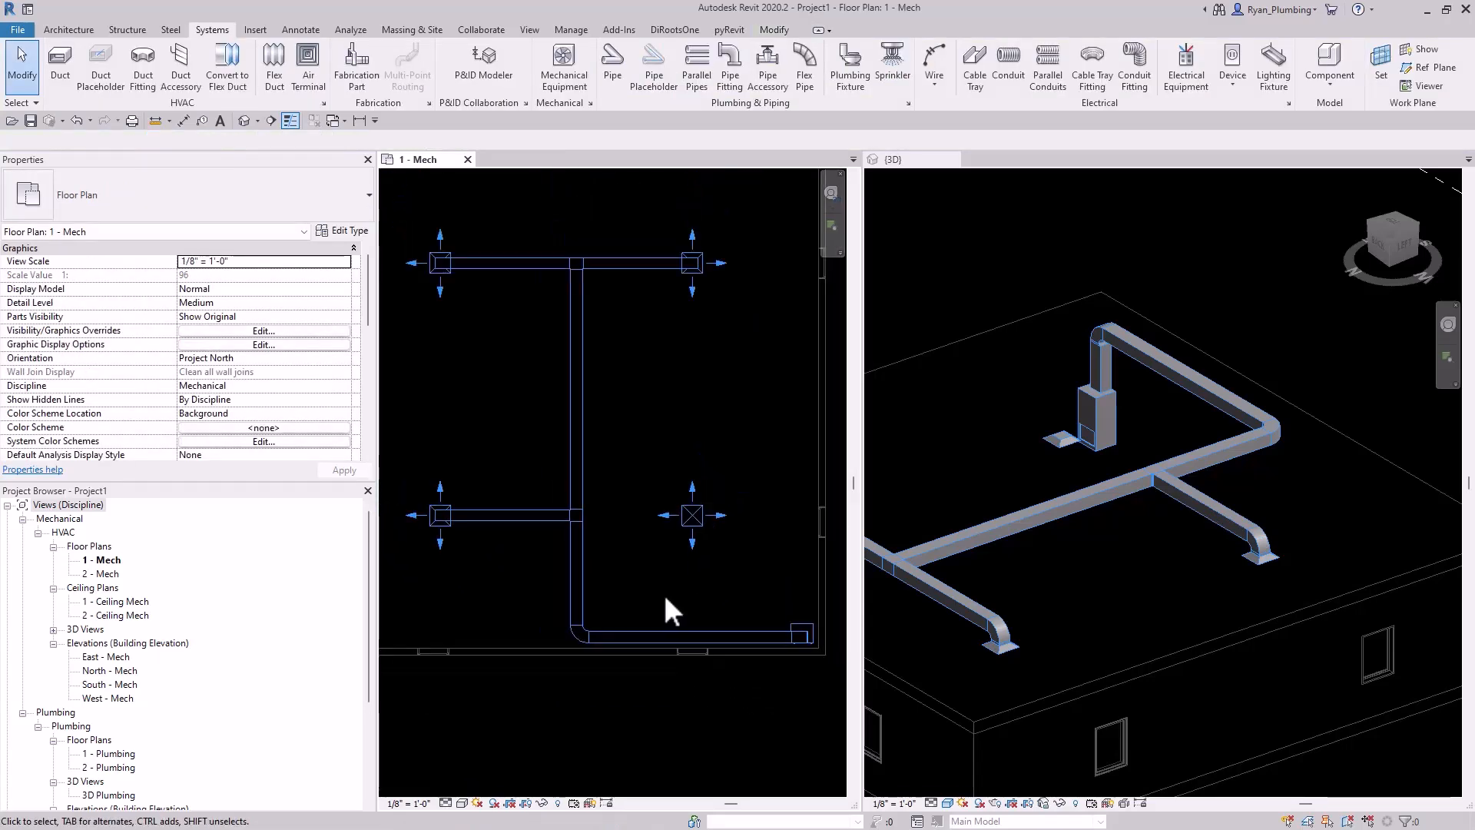
pyautogui.click(638, 265)
pyautogui.rightClick(644, 280)
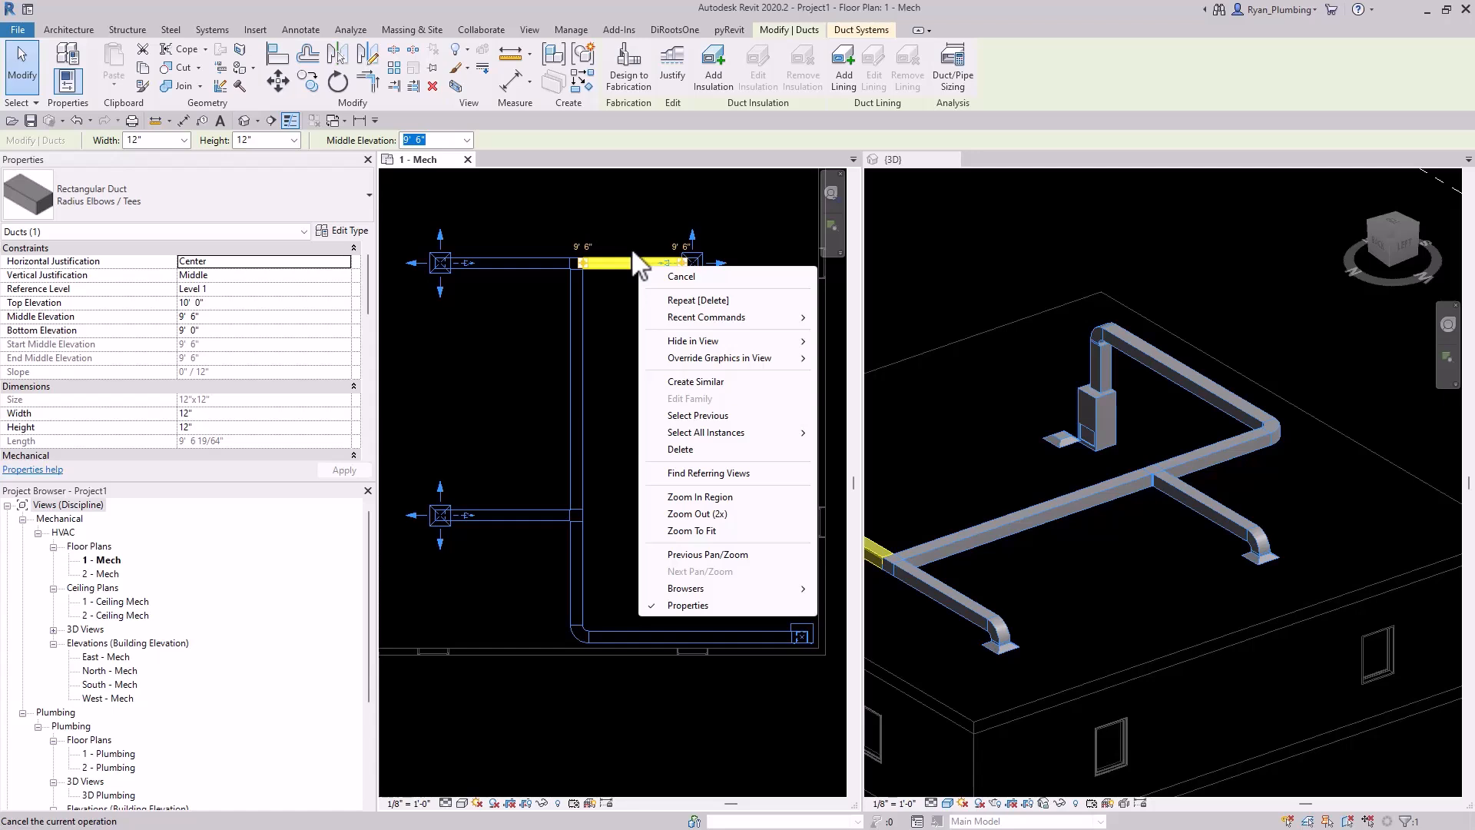
pyautogui.click(701, 382)
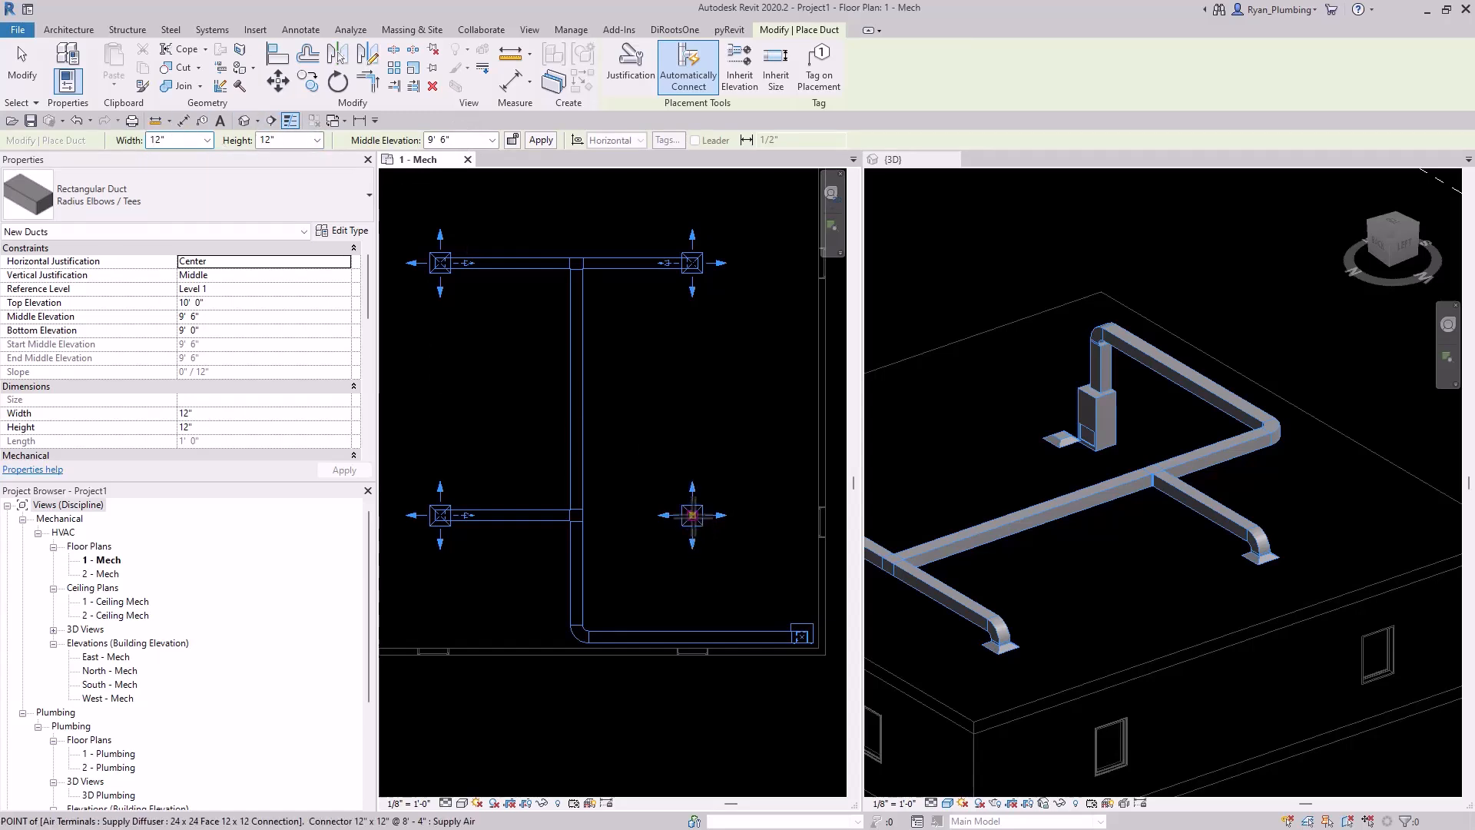
pyautogui.click(692, 514)
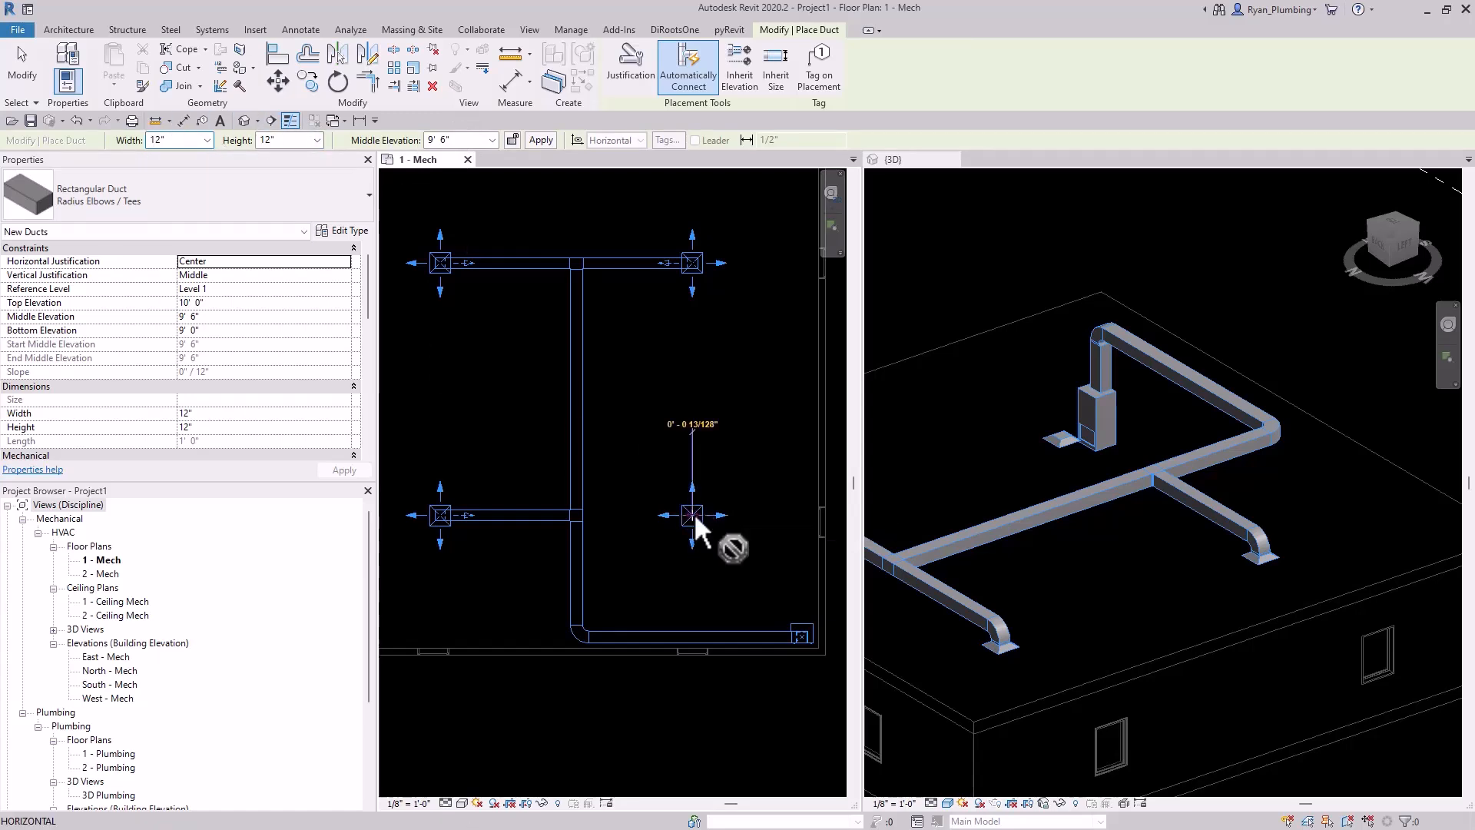
pyautogui.click(574, 515)
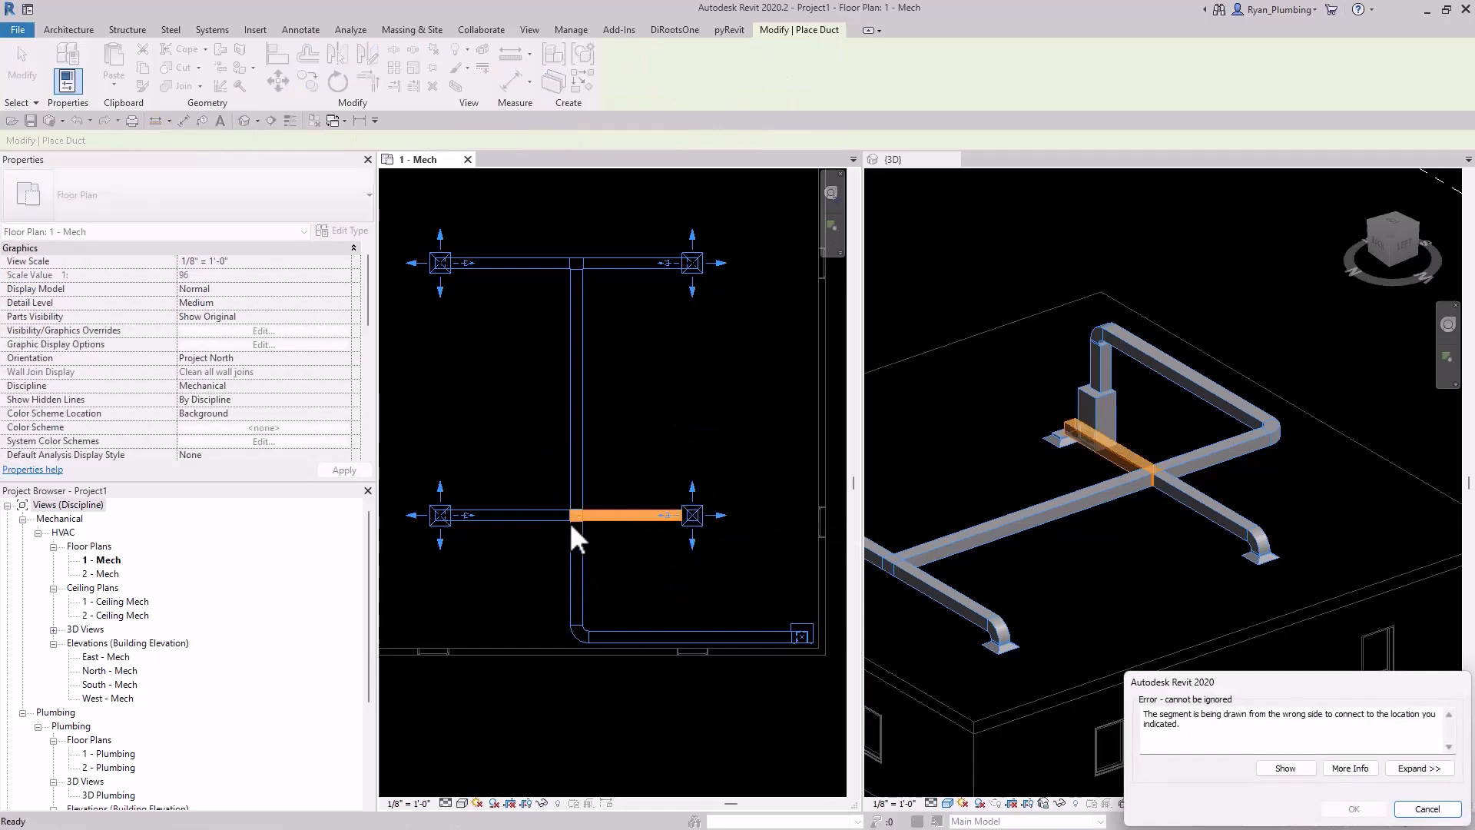
pyautogui.scroll(4, 577, 522)
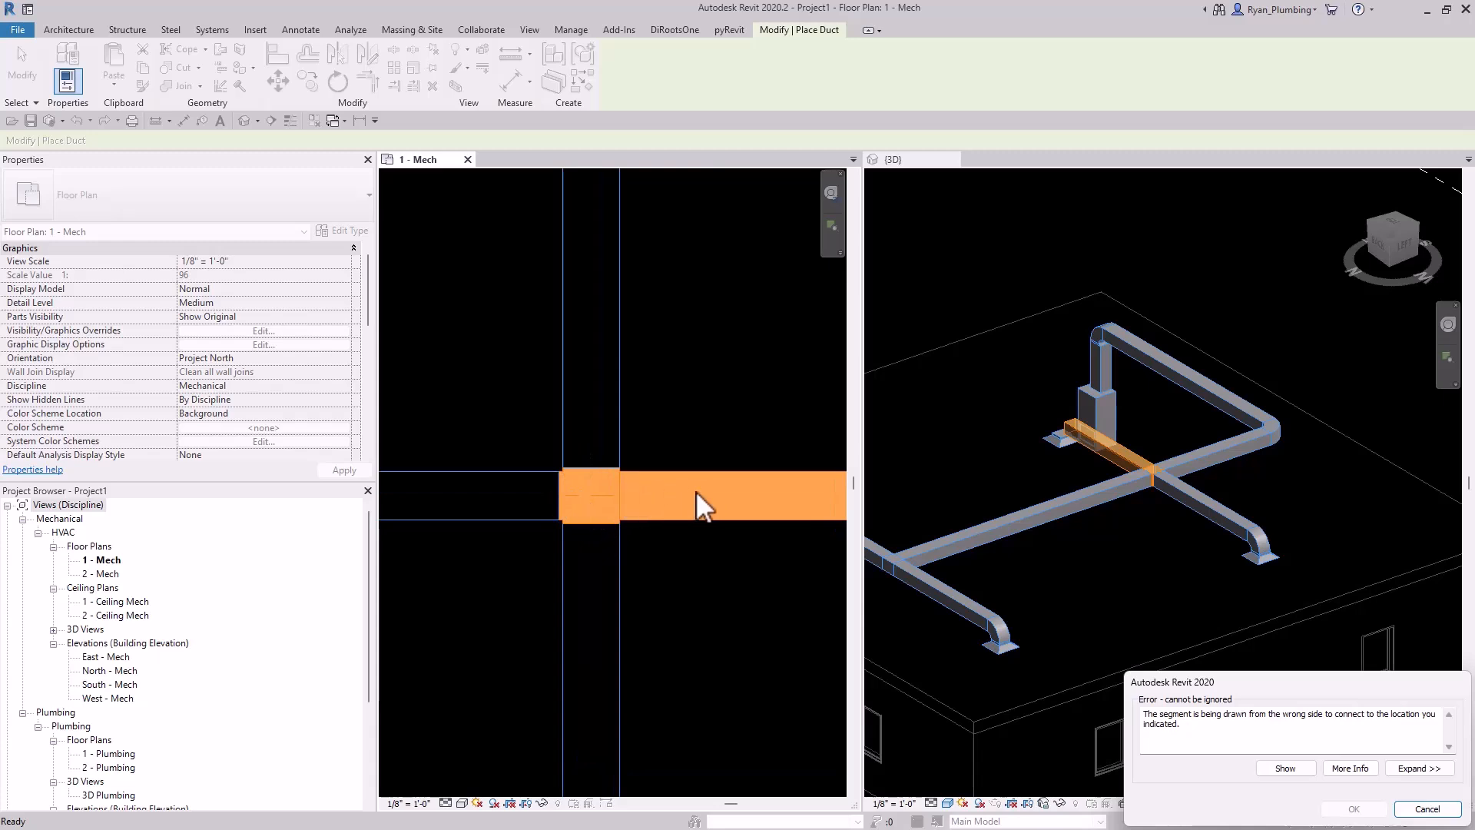
pyautogui.click(1442, 812)
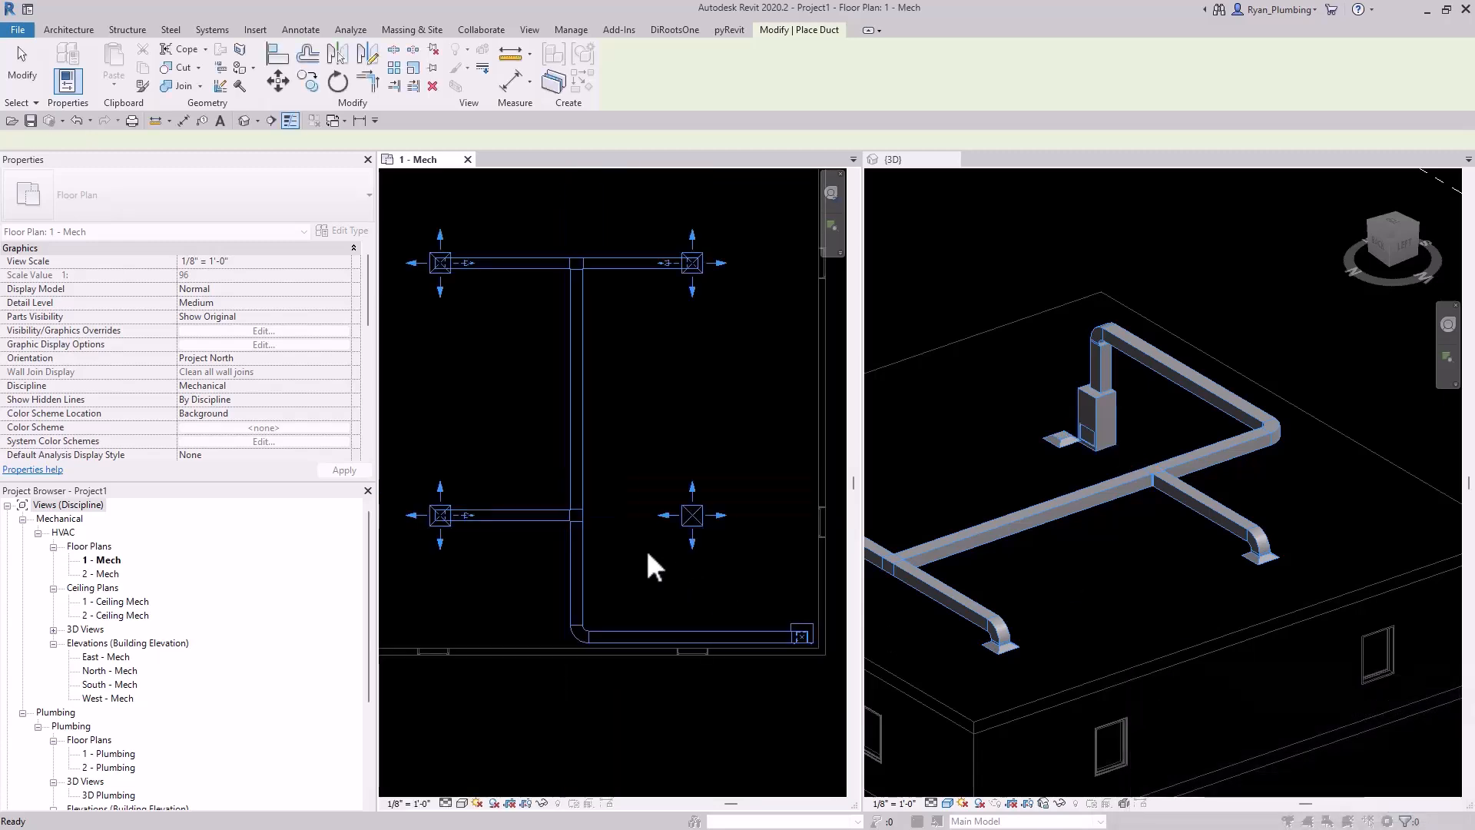
pyautogui.press('Escape')
# Convert the main duct's southern tee into a cross with its new opening facing east.
pyautogui.scroll(8, 580, 542)
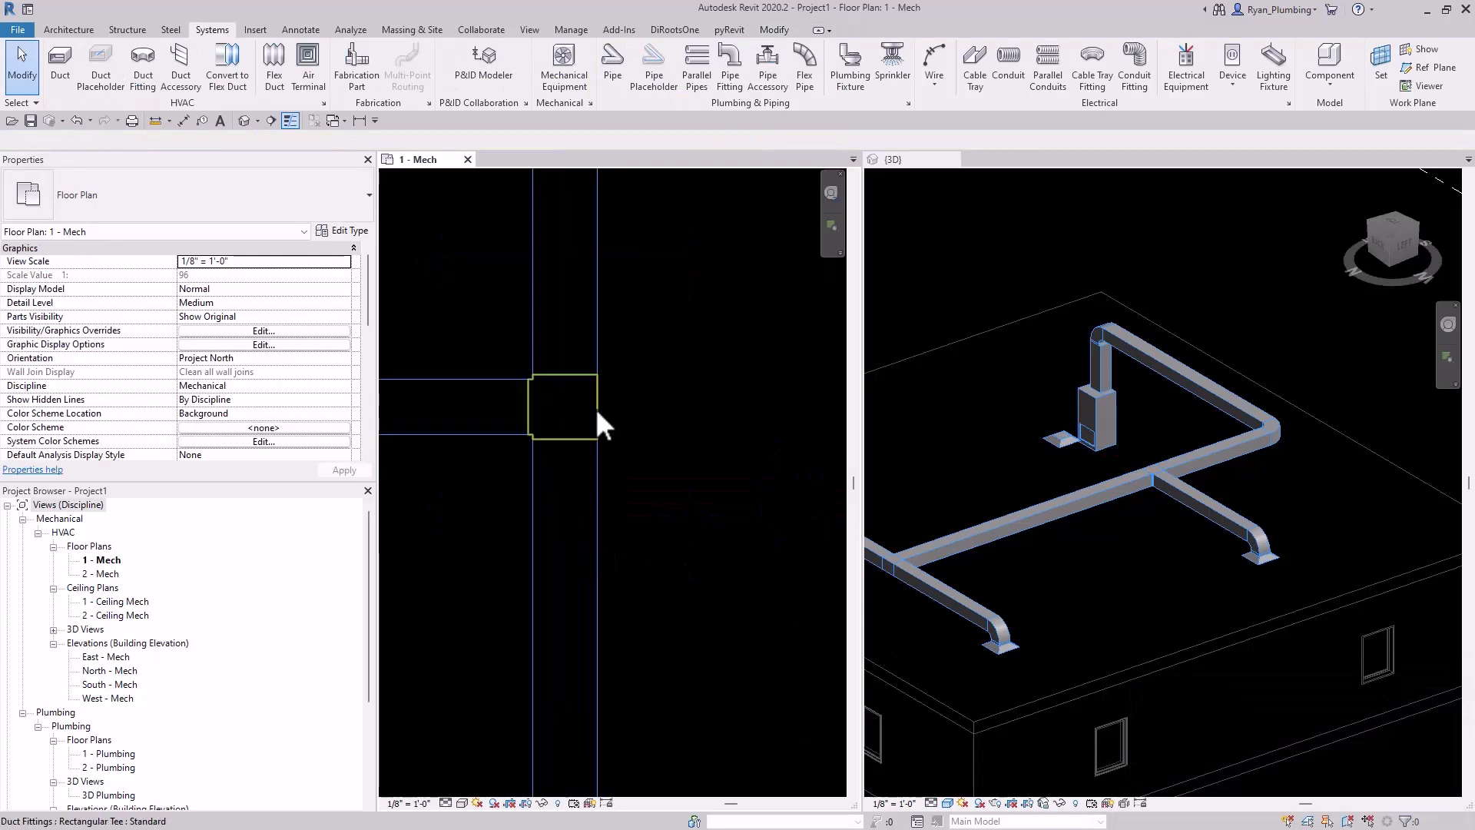
pyautogui.click(676, 404)
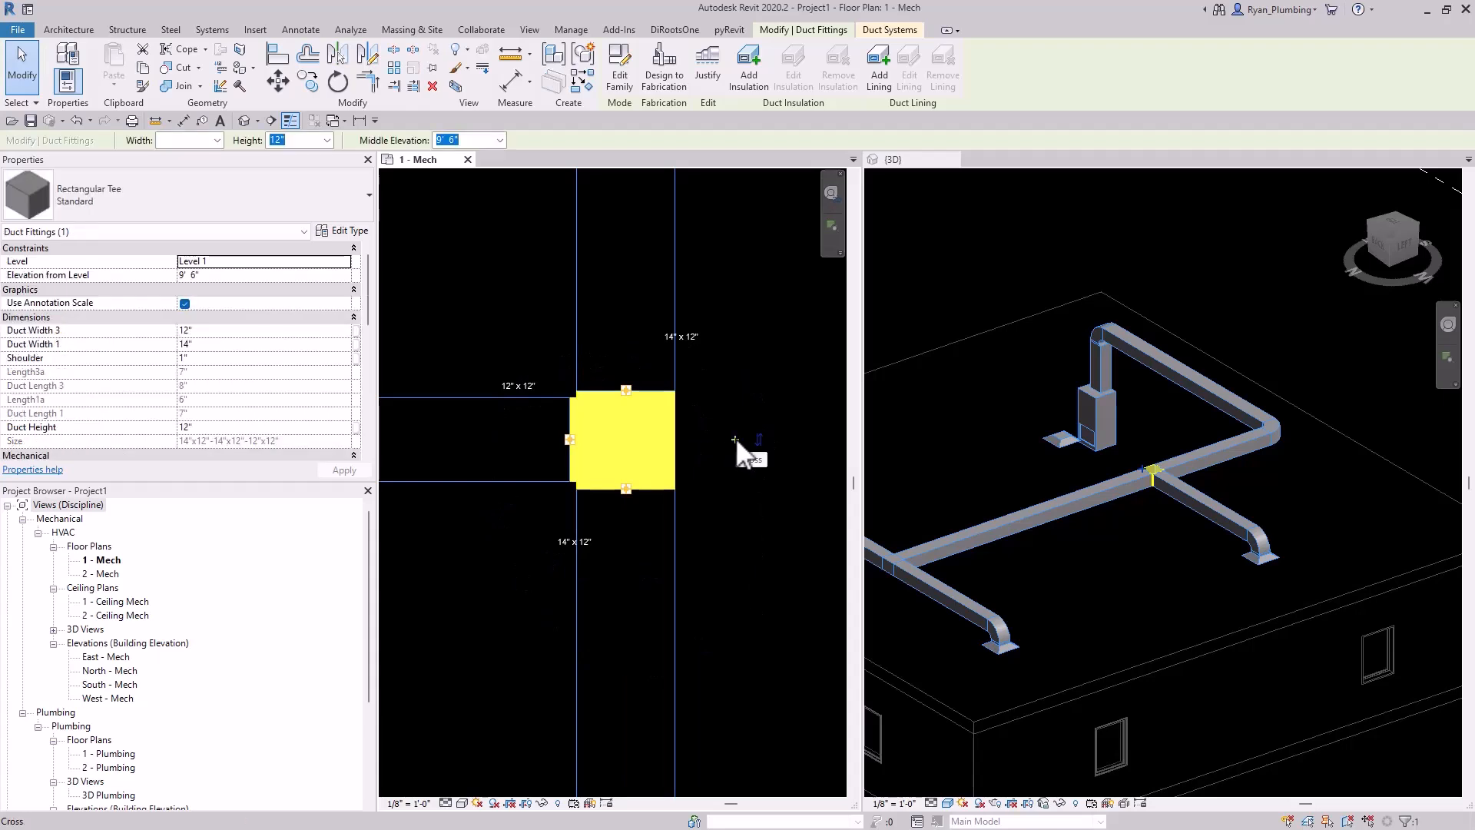
pyautogui.click(735, 435)
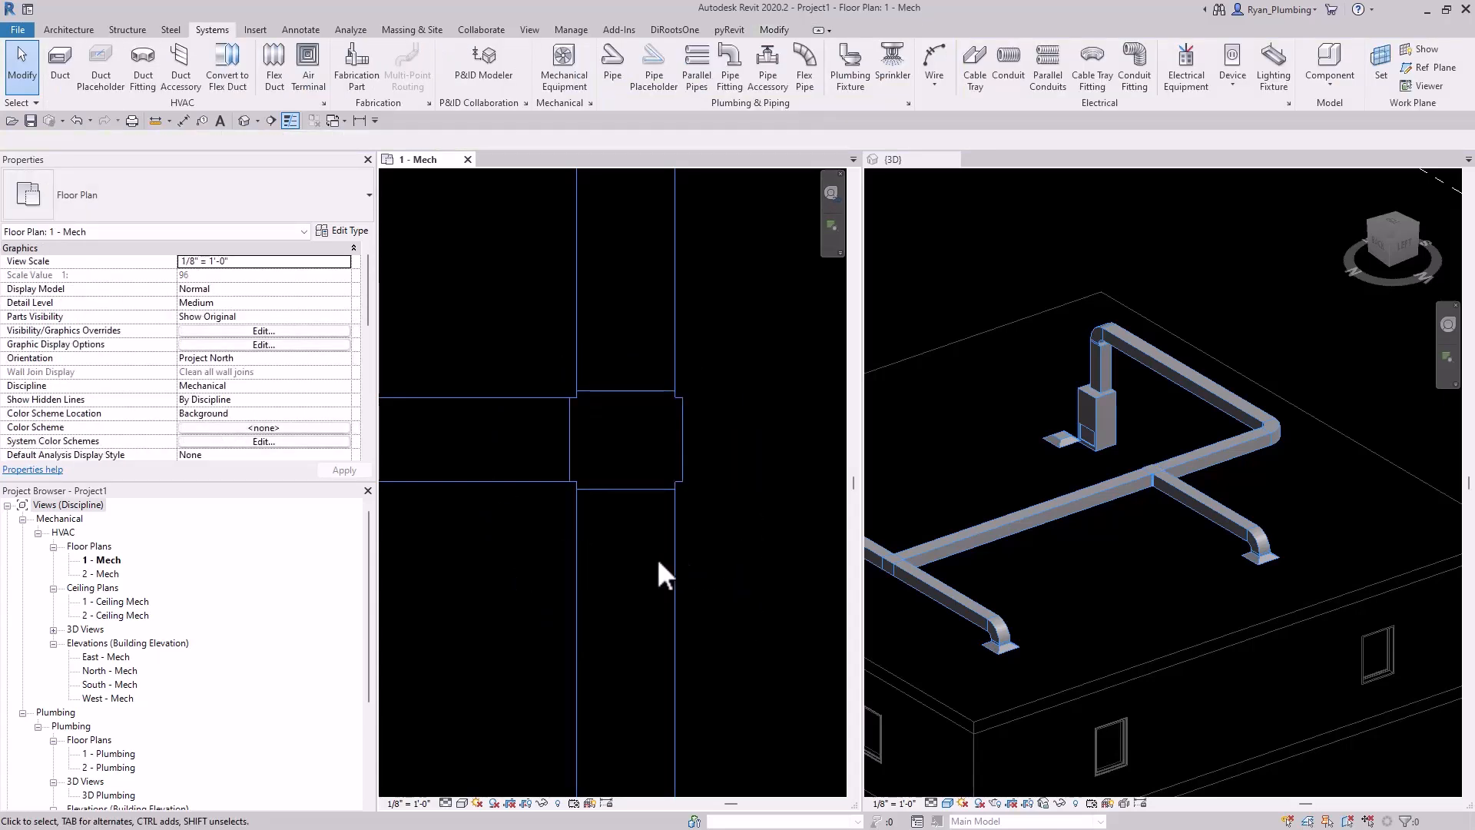
# Draw a duct similar to the northeast branch, 12" x 12" at 9' 6", from the southeast air terminal west into the cross.
pyautogui.scroll(-3, 523, 570)
pyautogui.scroll(-2, 610, 571)
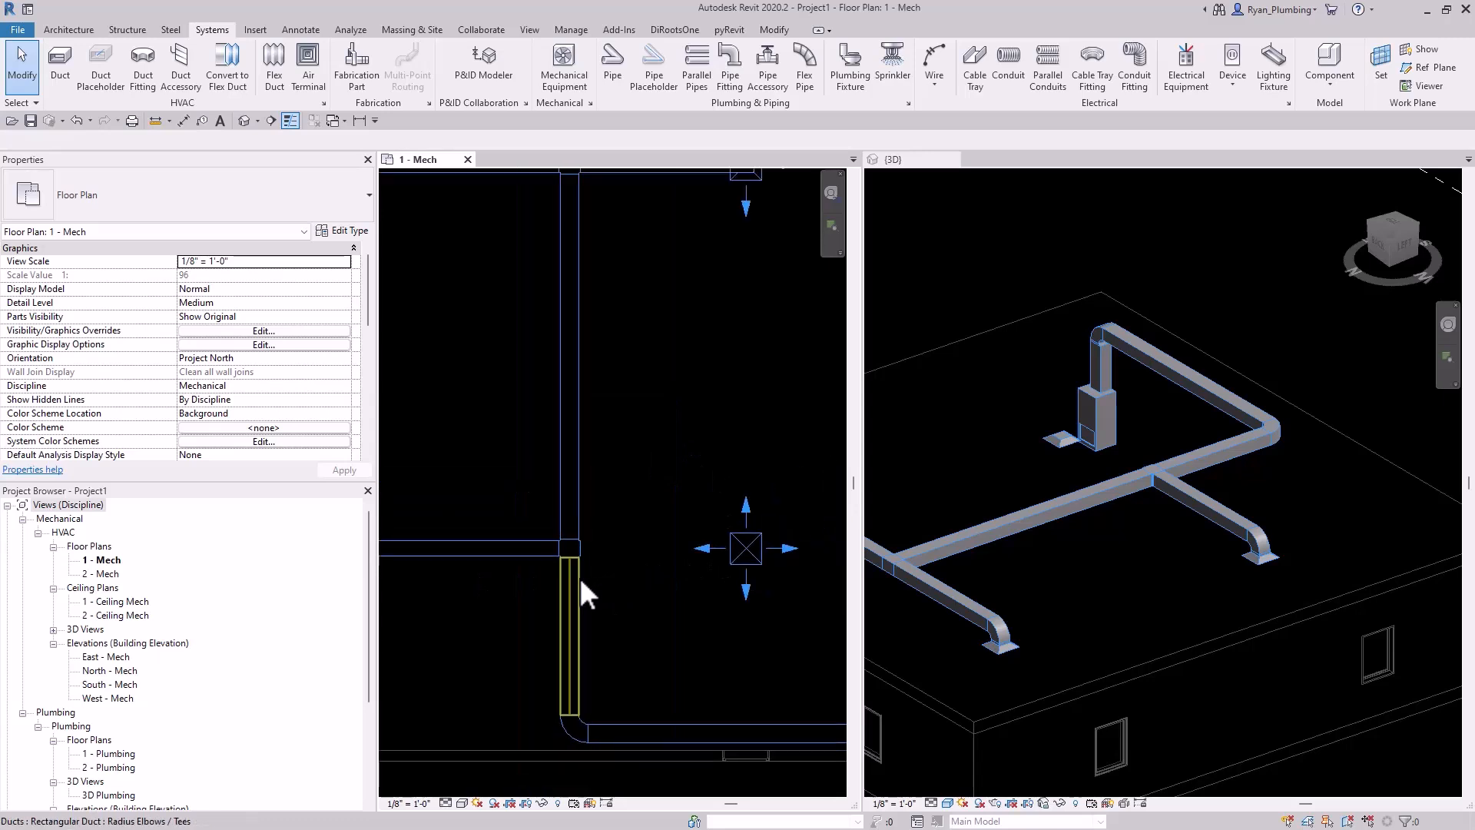
pyautogui.scroll(-2, 579, 595)
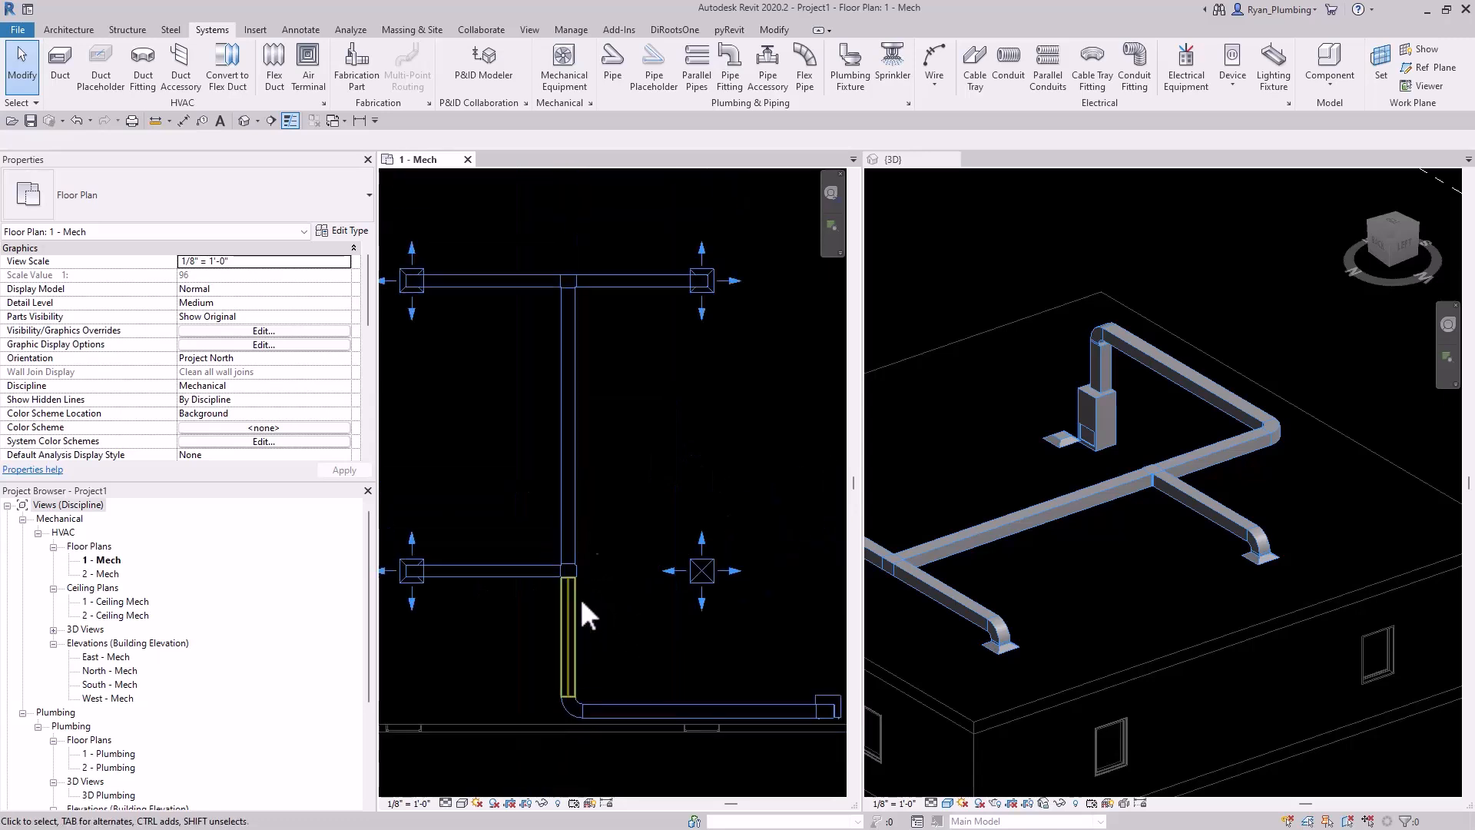
pyautogui.click(627, 283)
pyautogui.rightClick(627, 283)
pyautogui.click(702, 396)
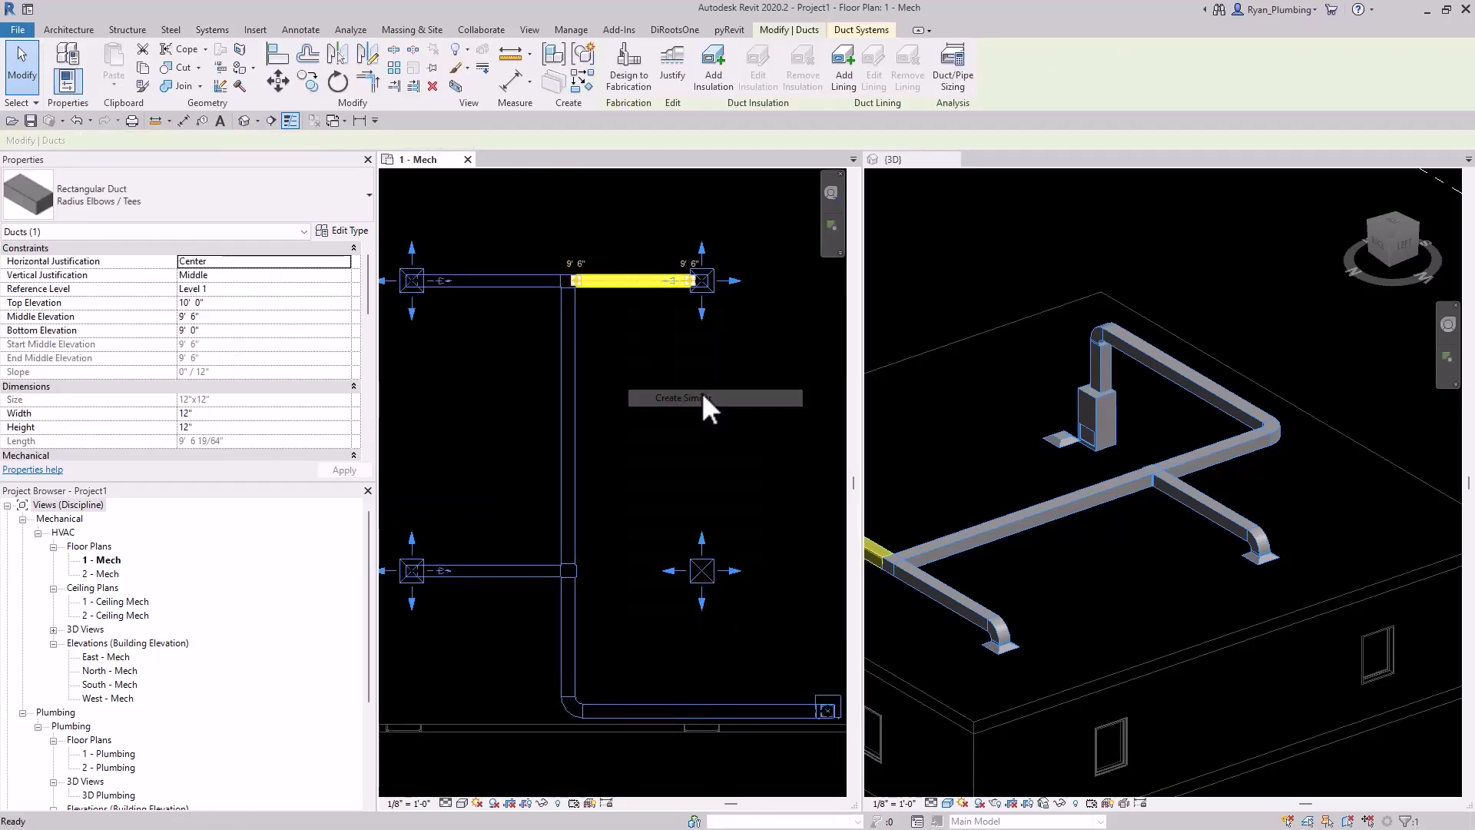
pyautogui.click(699, 570)
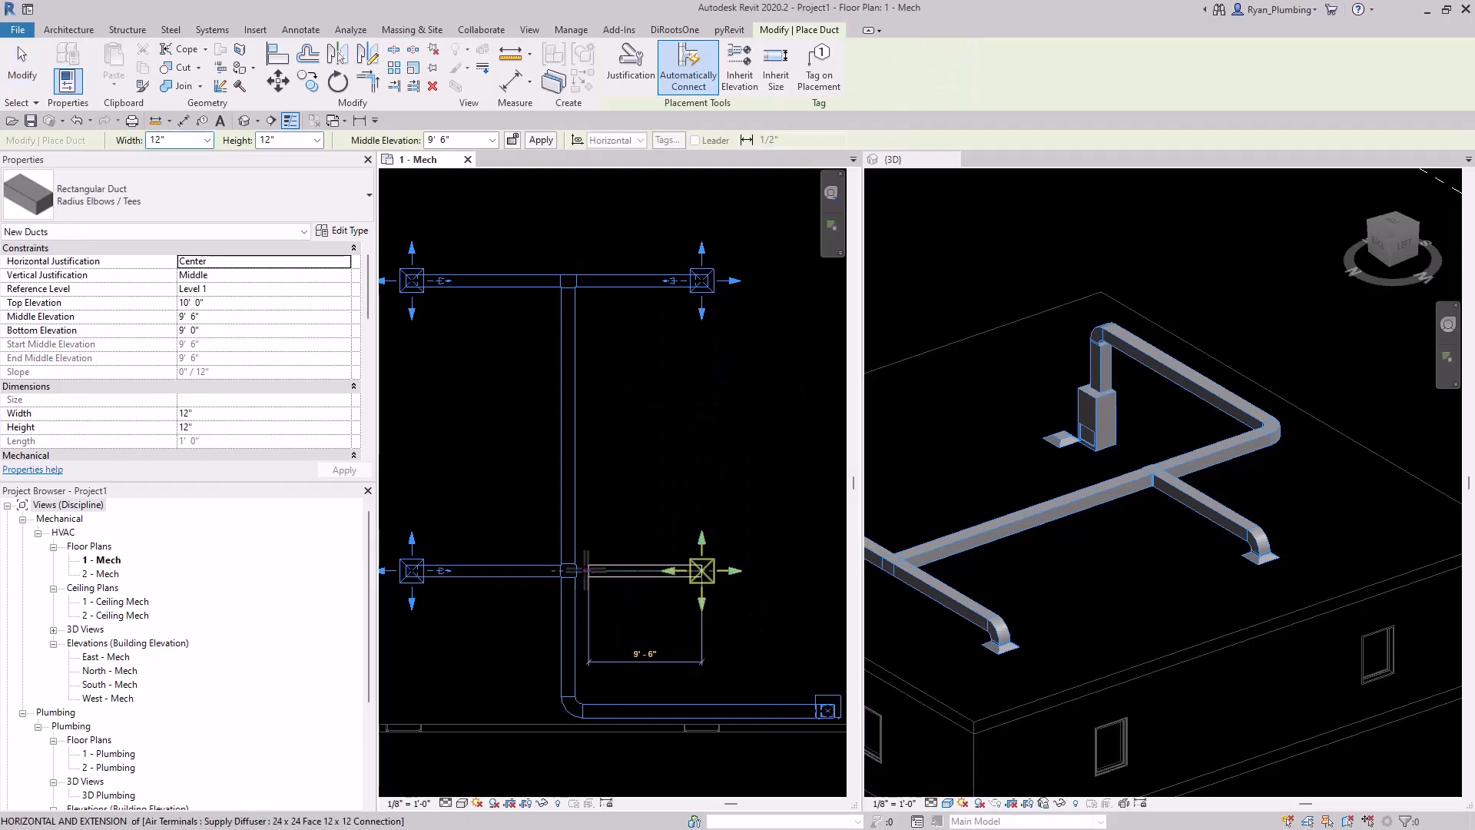
pyautogui.click(576, 570)
pyautogui.press('Escape')
pyautogui.press('Escape')
pyautogui.scroll(-2, 745, 522)
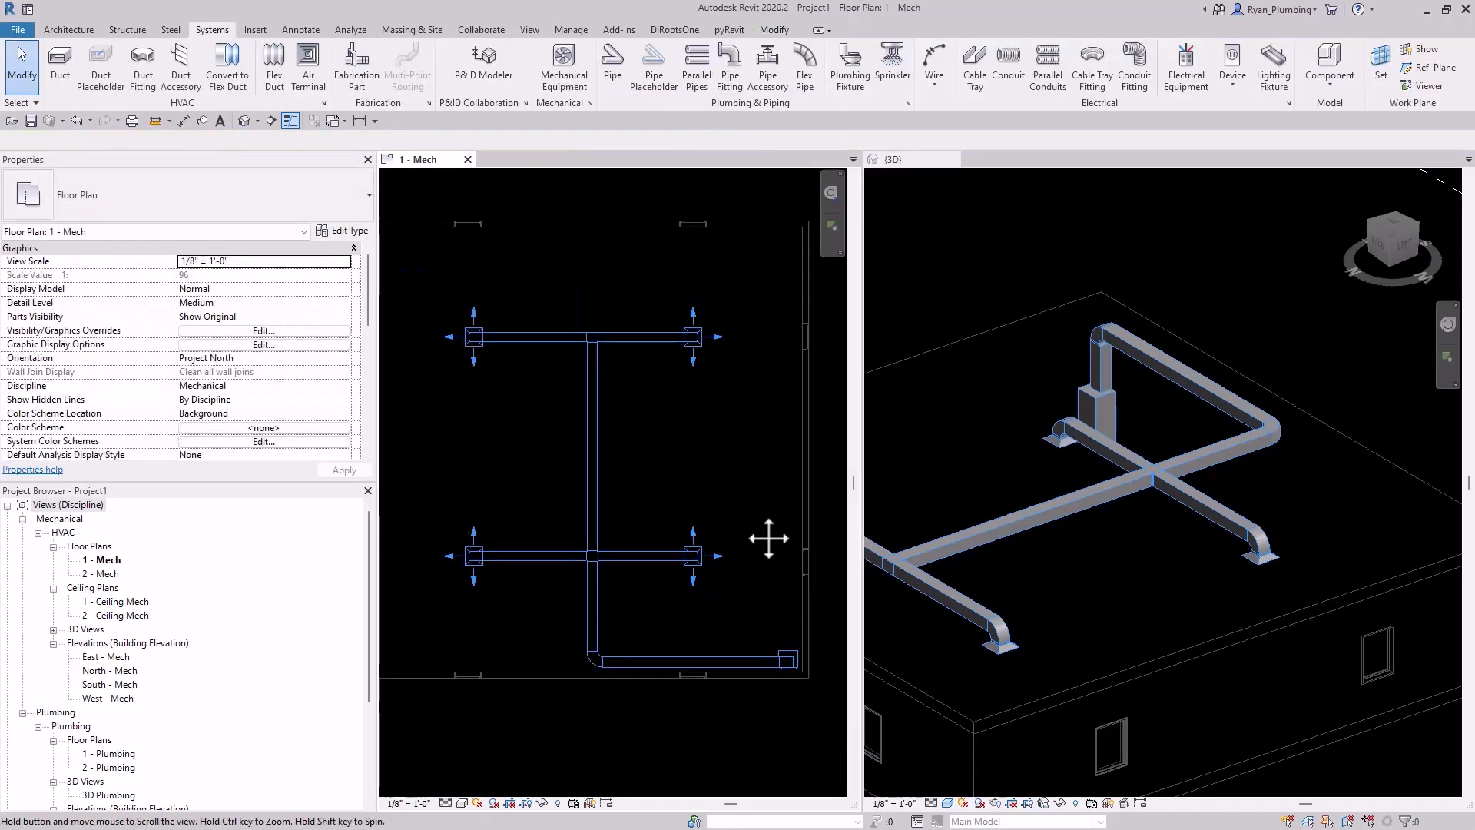
pyautogui.scroll(-3, 1274, 384)
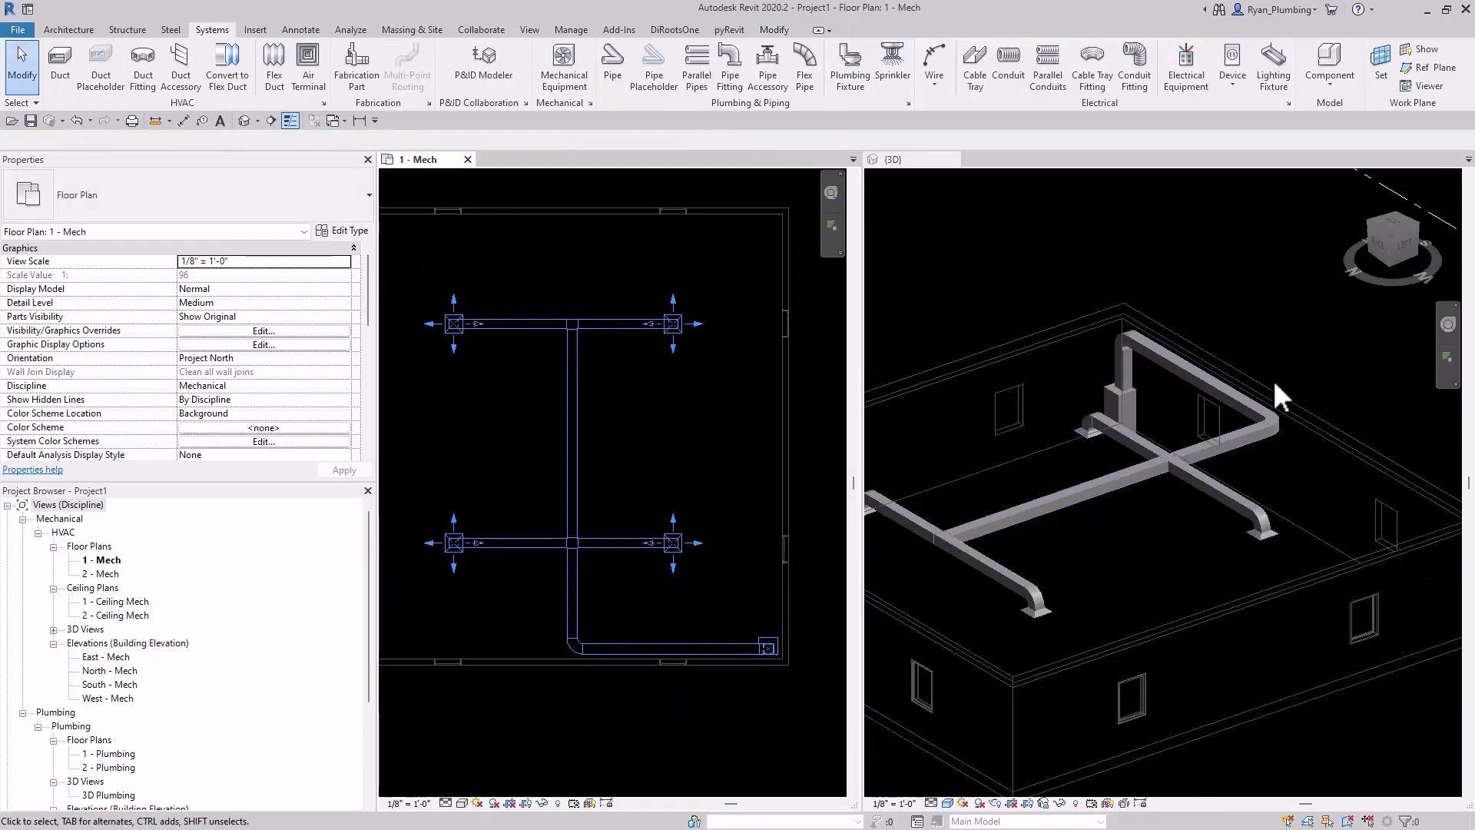
pyautogui.click(1311, 463)
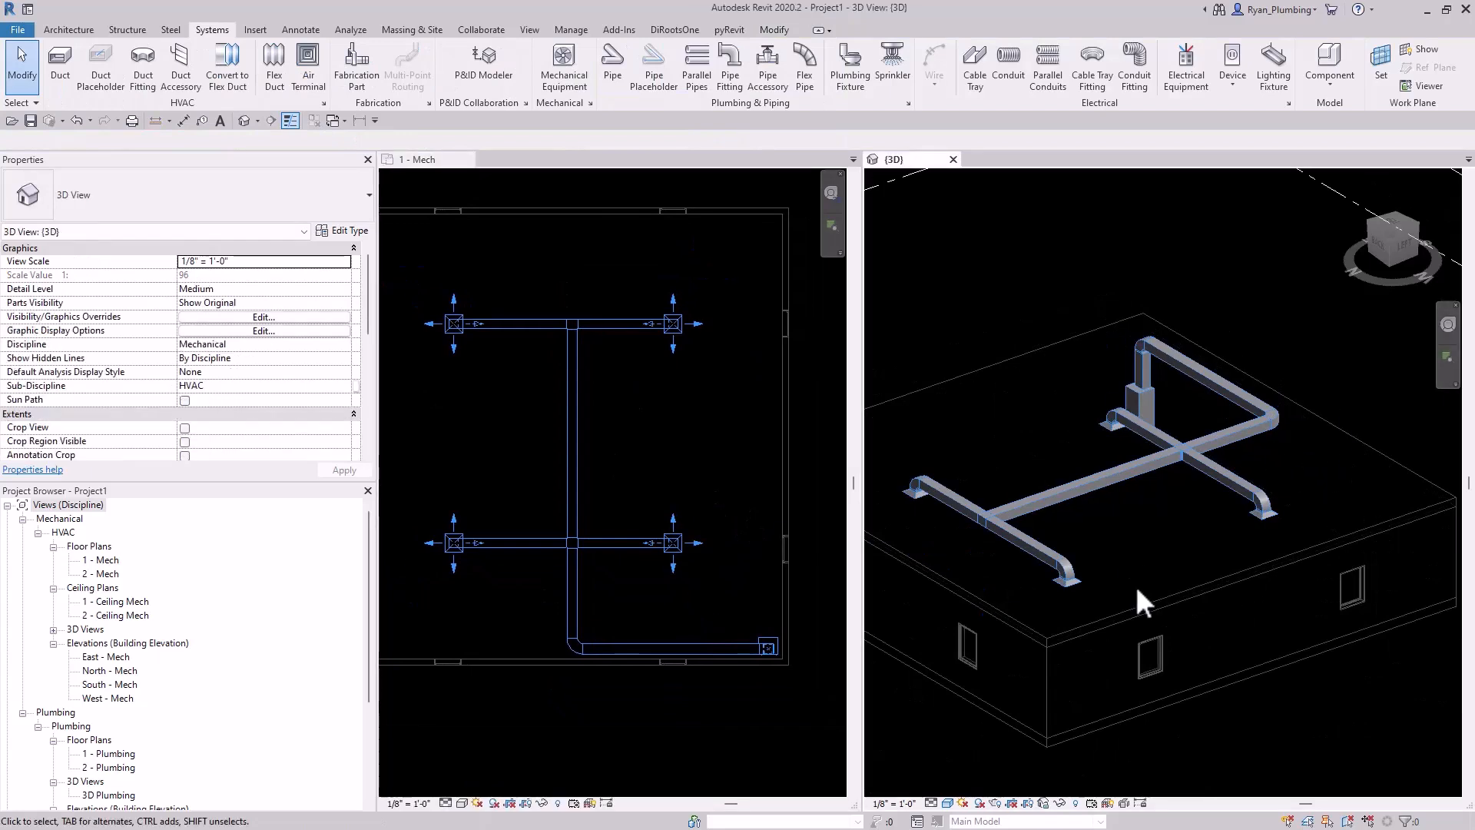